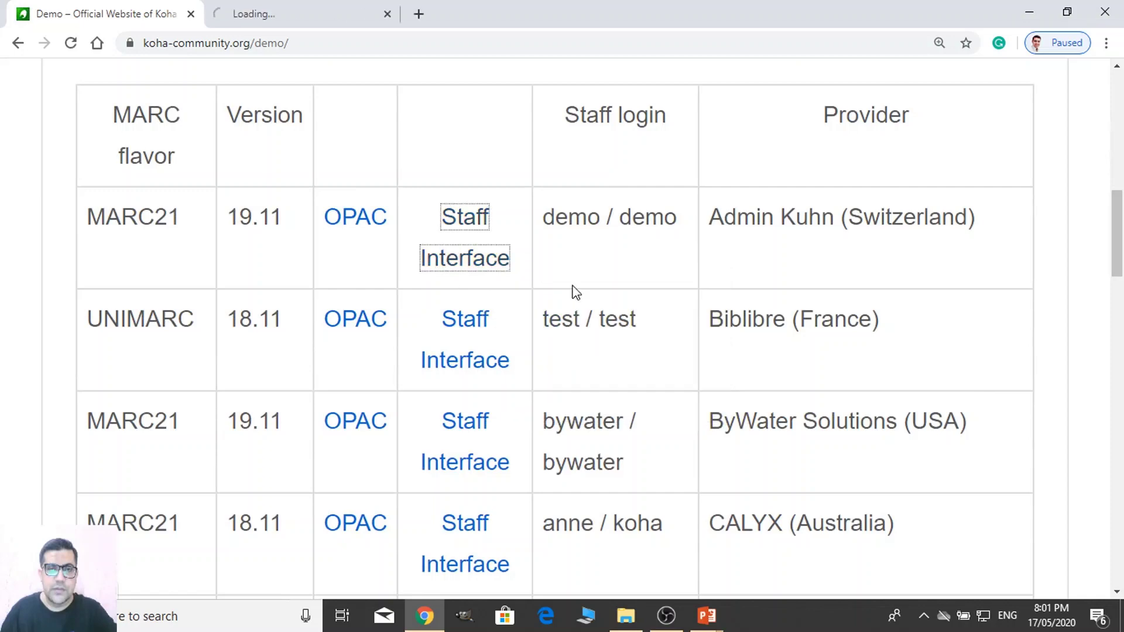
- Open the public catalogue (OPAC) in a new browser tab
right_click(369, 228)
left_click(424, 236)
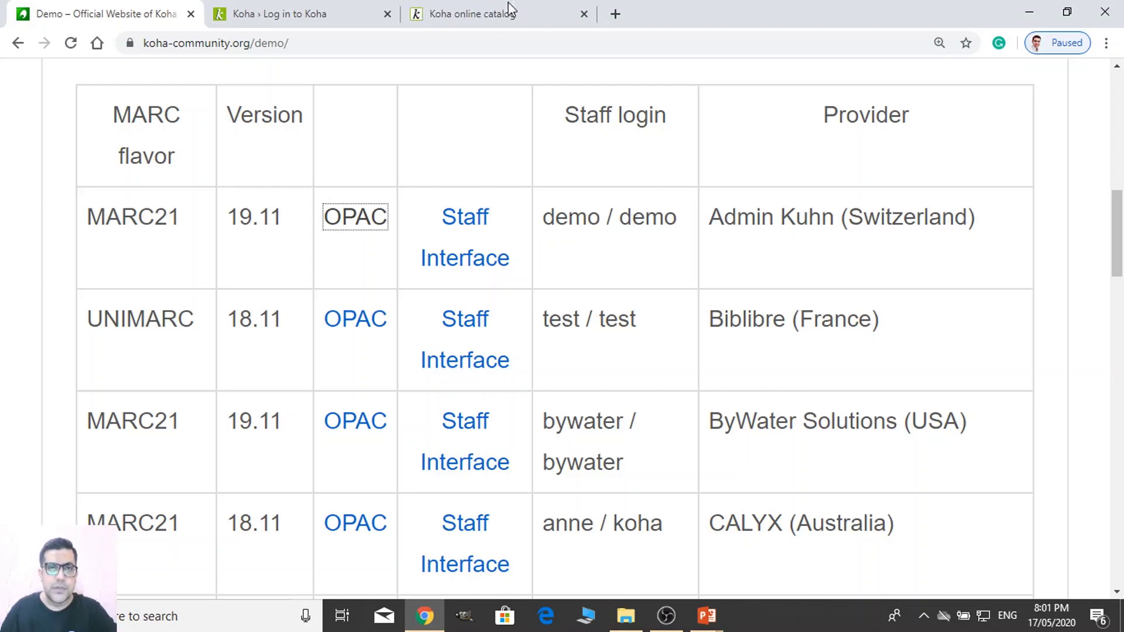
left_click(468, 13)
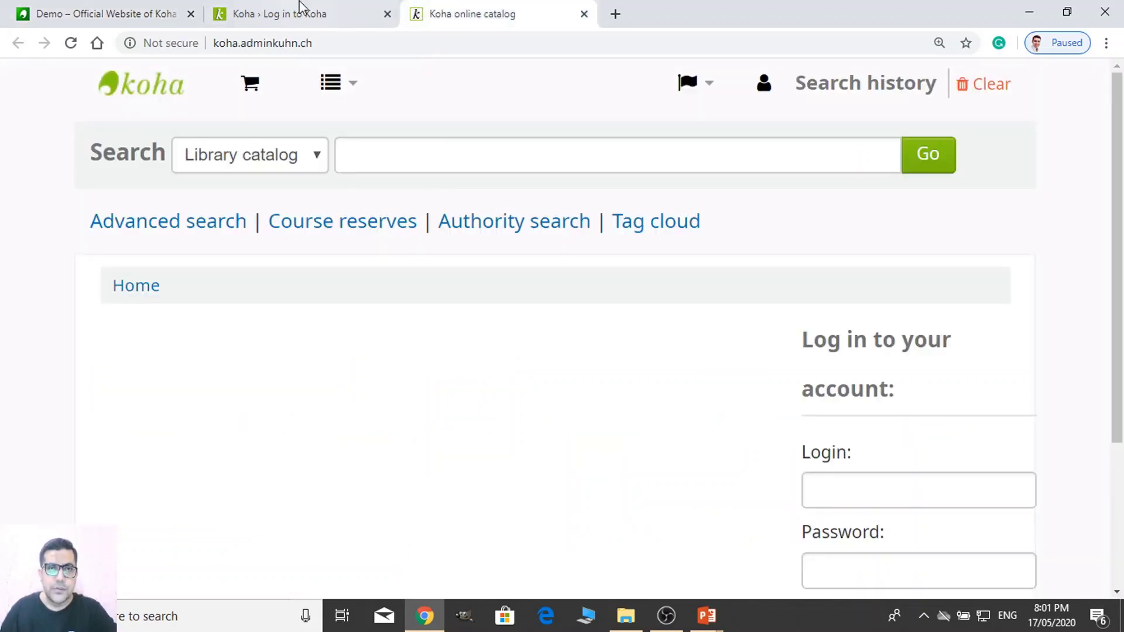
- Sign in to the Koha staff client with the saved demo staff login
left_click(299, 8)
left_click(518, 293)
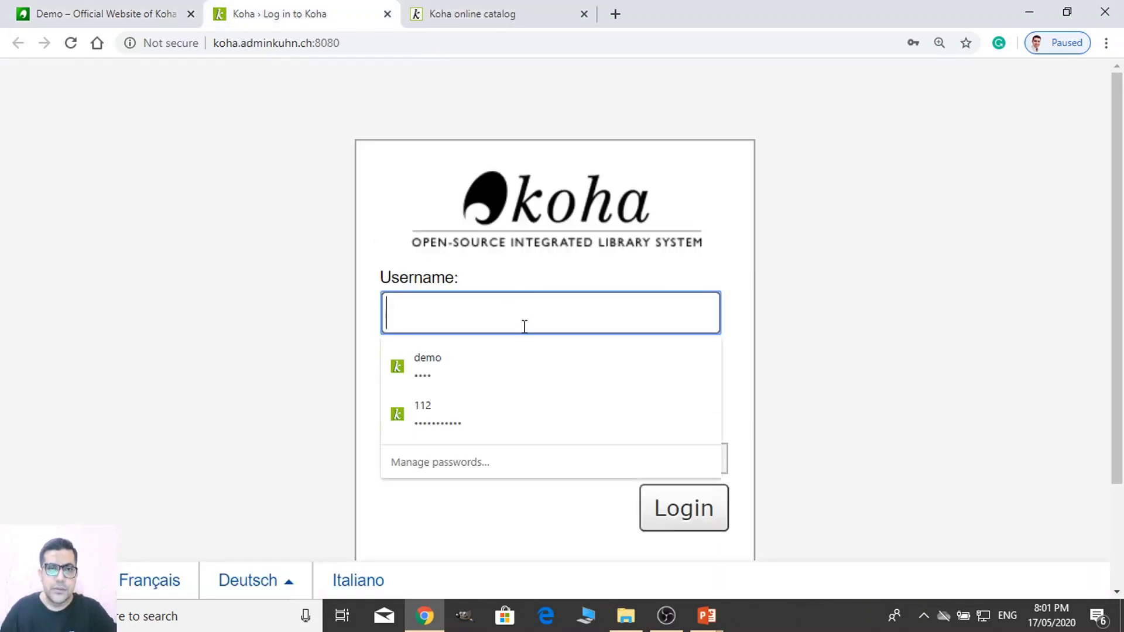
left_click(499, 367)
scroll(691, 427, "down", 2)
left_click(692, 391)
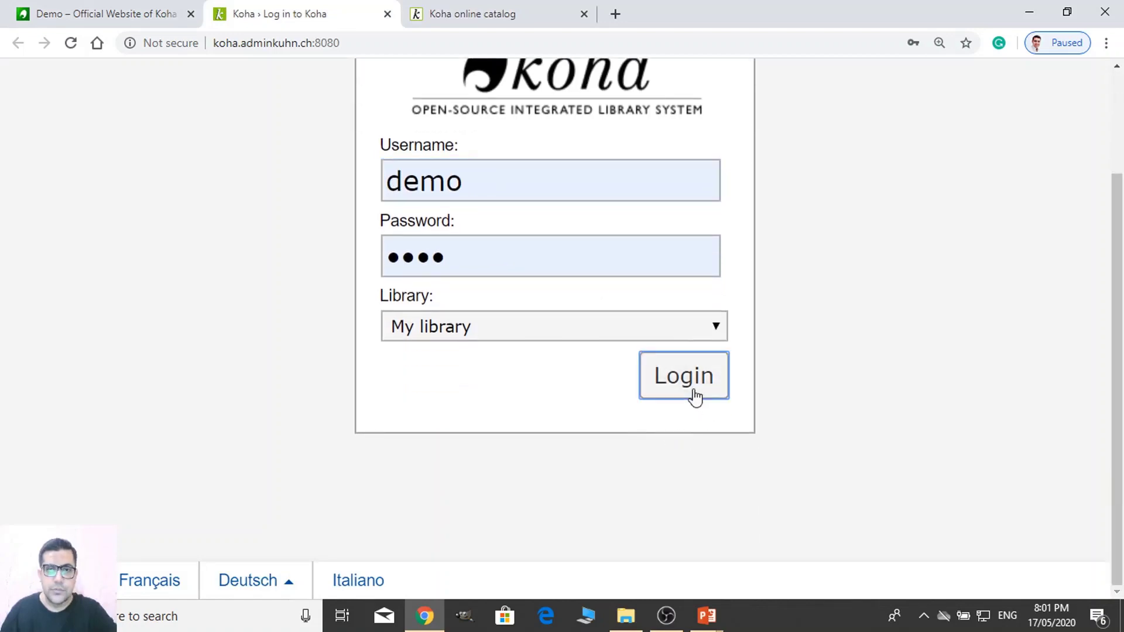
left_click(119, 11)
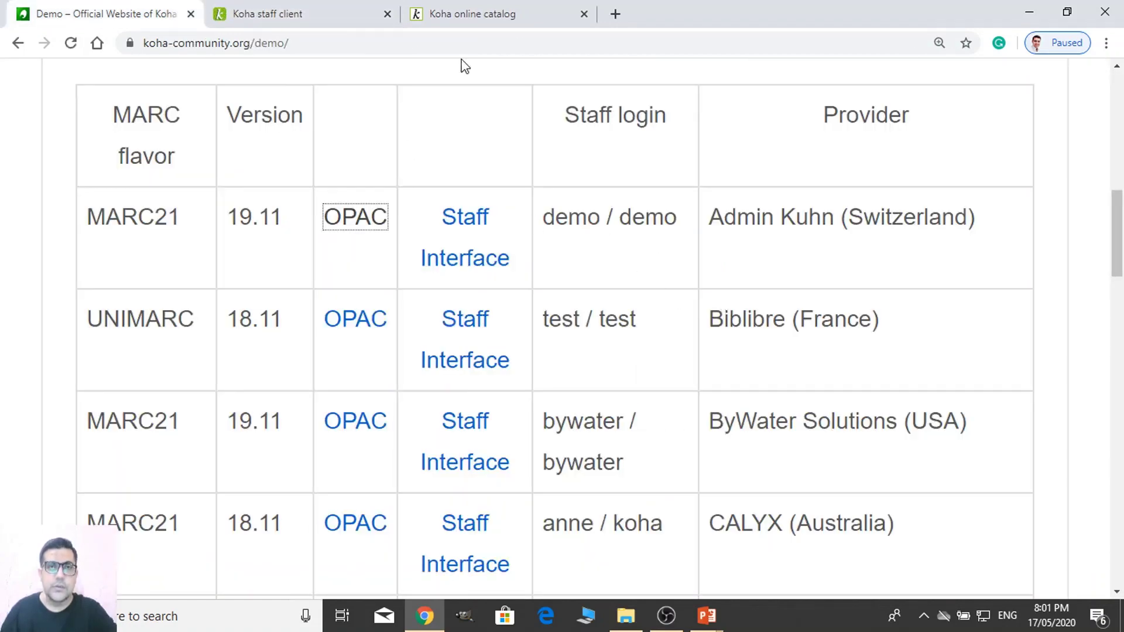
left_click(309, 12)
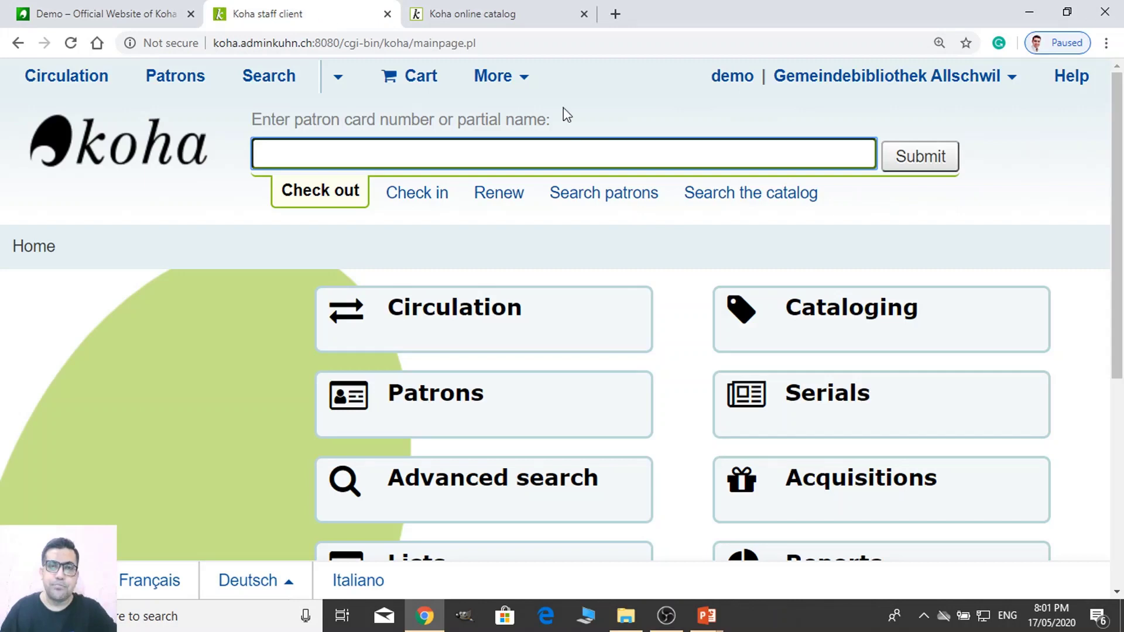
- Look over the online catalog home page, then open Koha administration from the staff client
scroll(867, 388, "down", 4)
left_click(534, 10)
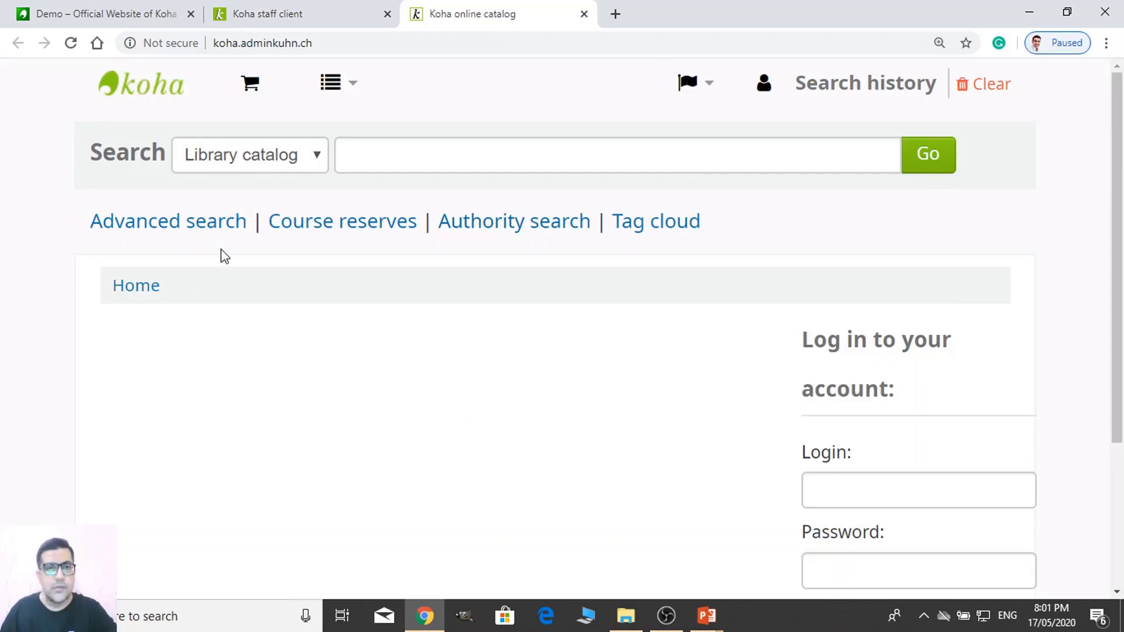
scroll(602, 446, "down", 3)
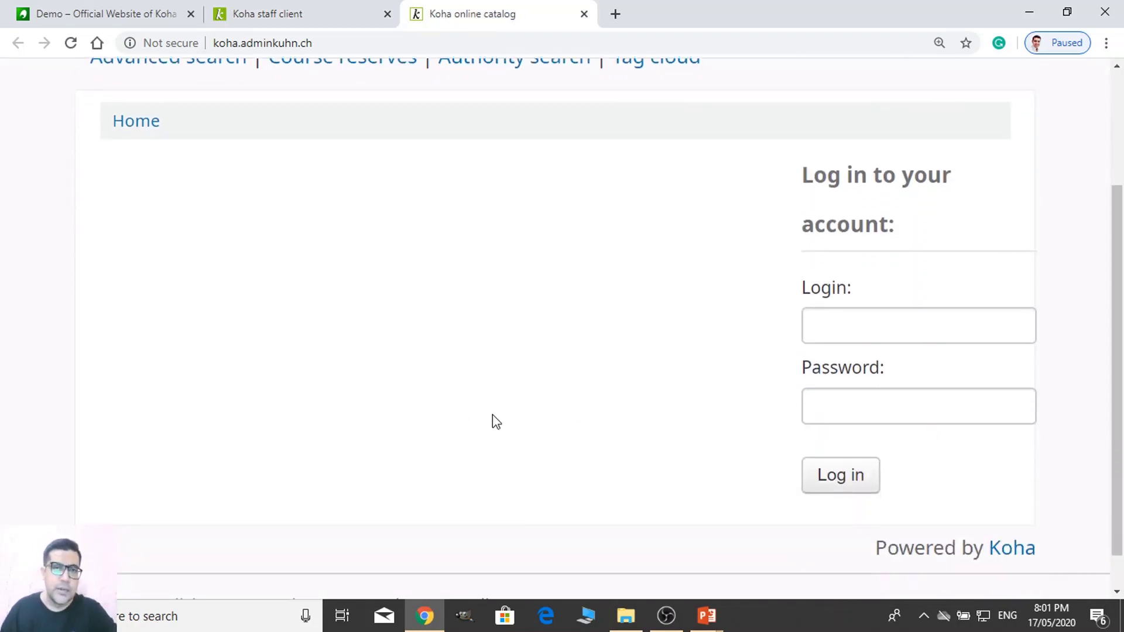
scroll(364, 341, "up", 3)
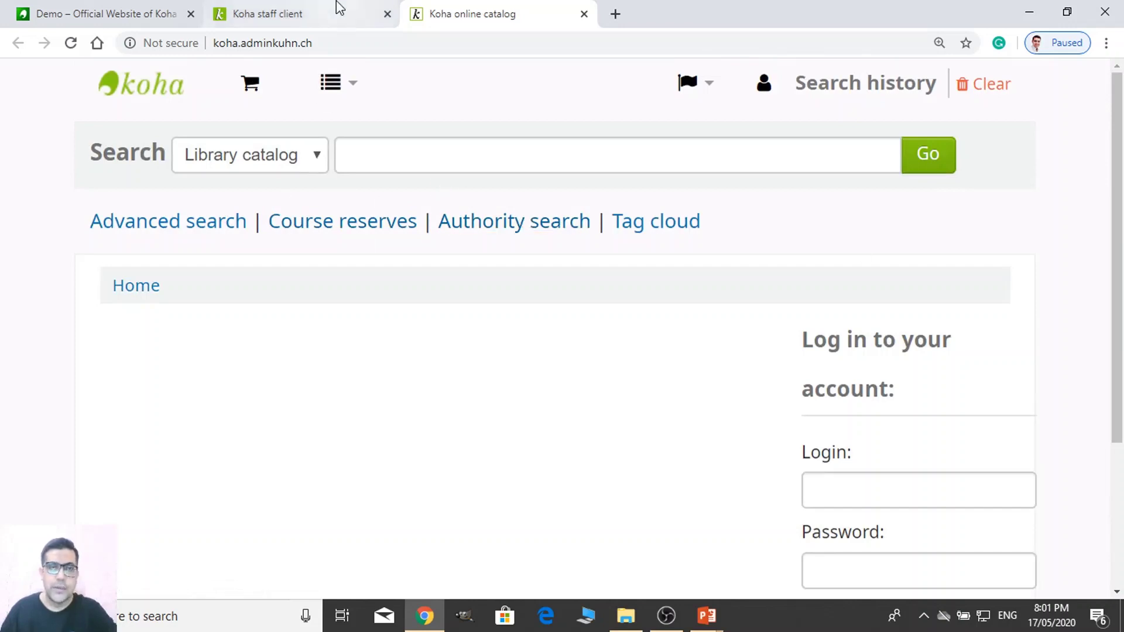
left_click(287, 13)
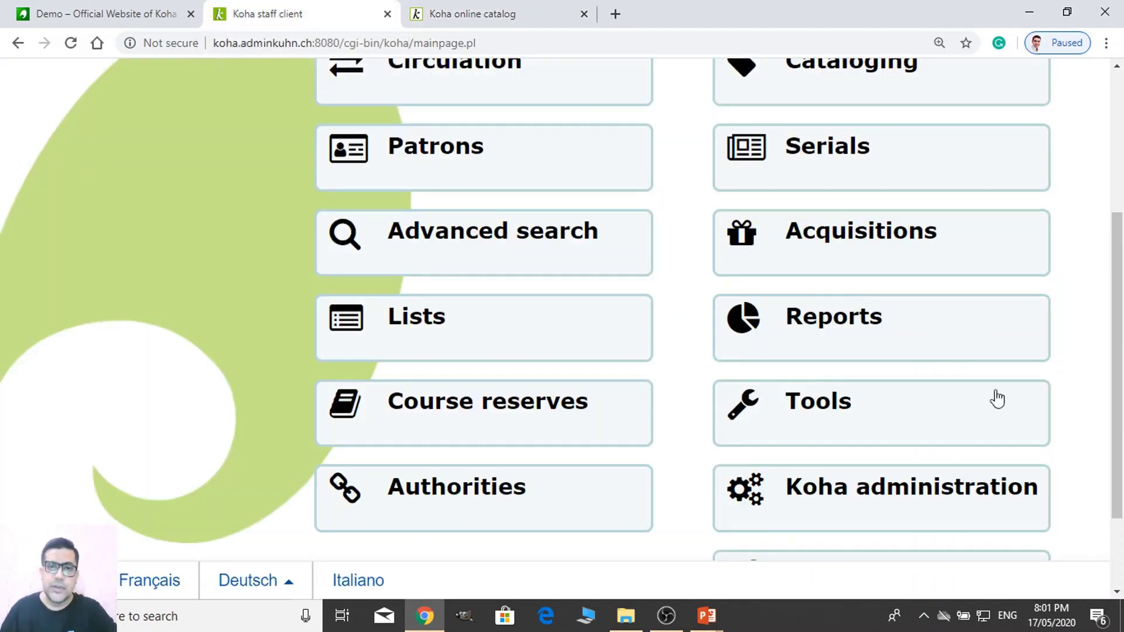
left_click(900, 511)
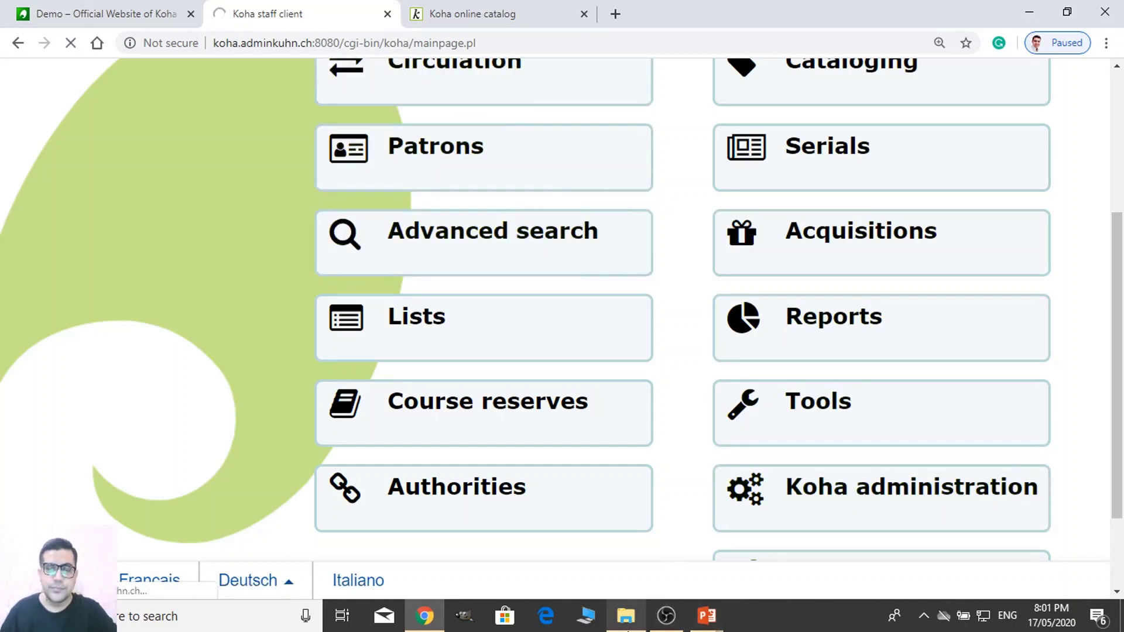
- Find '3. OPAC - Insert an Urdu Virtual Keyboard' in the 5. OPAC folder, then minimise File Explorer
left_click(626, 616)
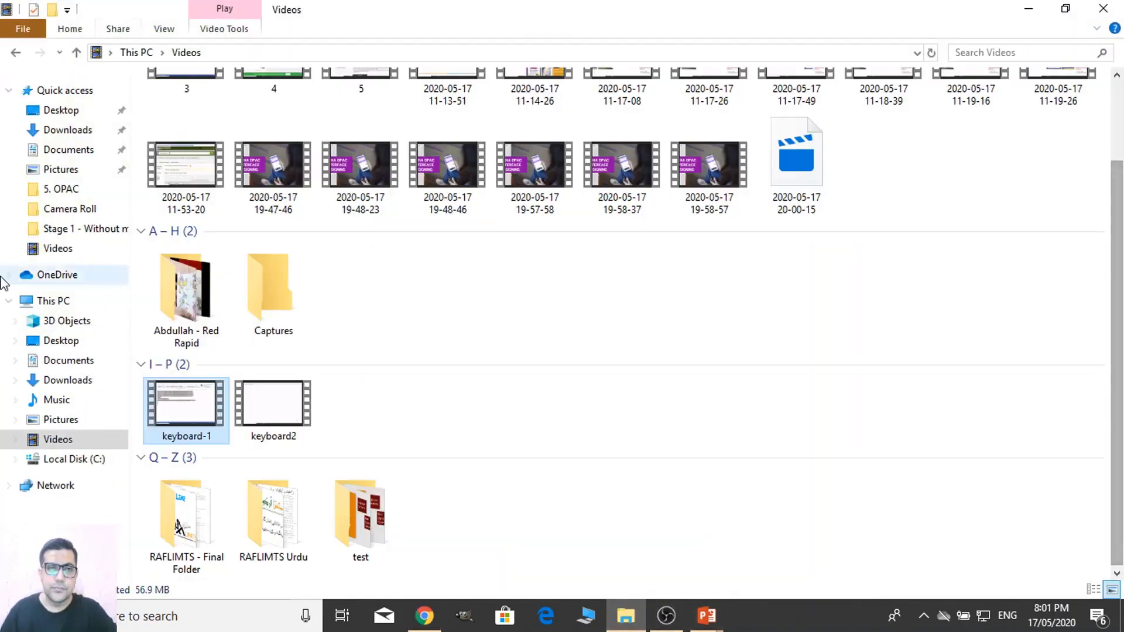
left_click(65, 190)
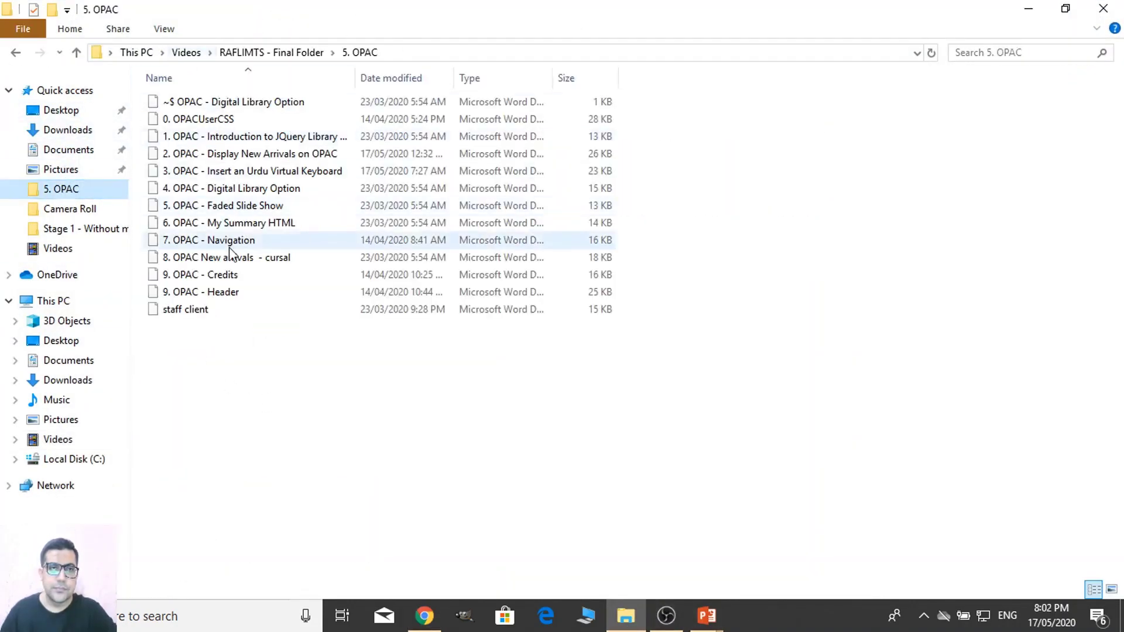
left_click(266, 177)
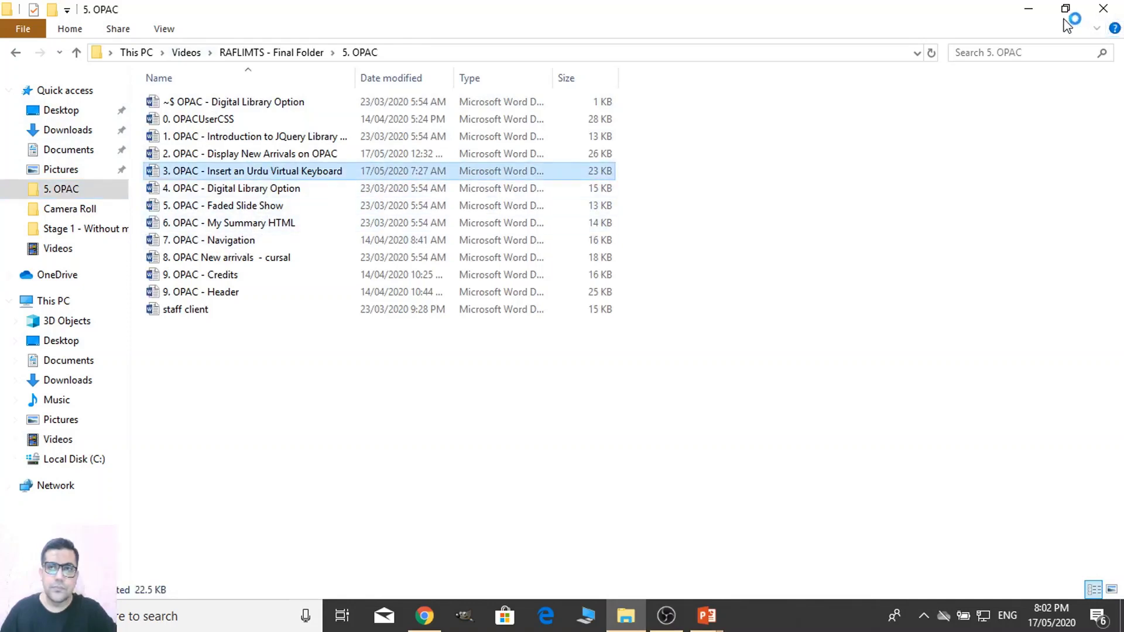
left_click(1031, 8)
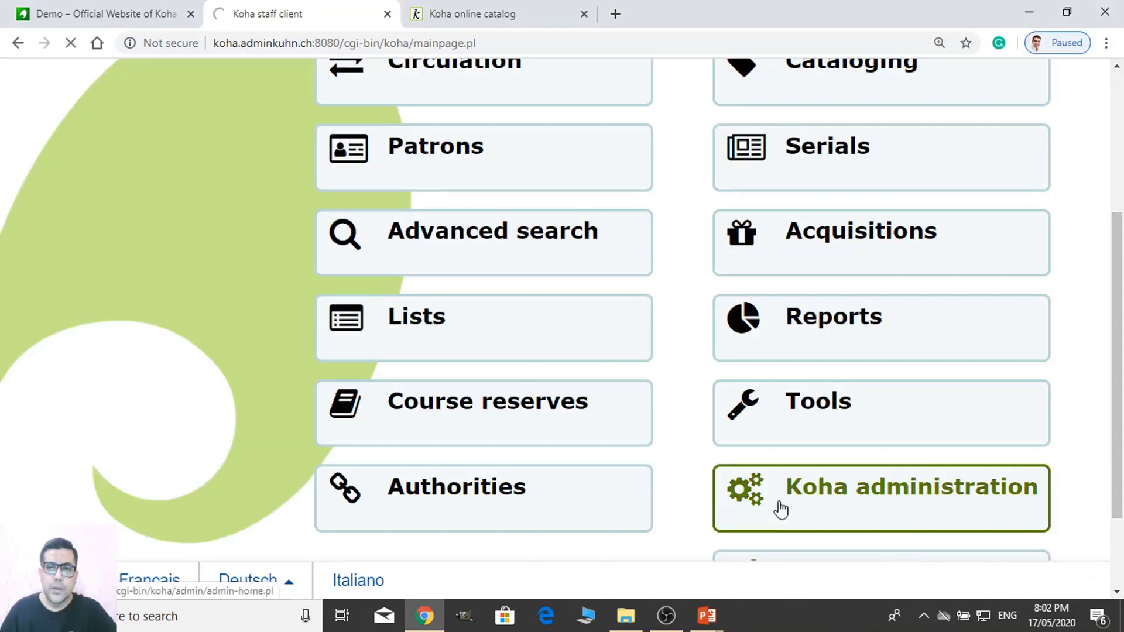
- Open Global system preferences from the Koha administration page
scroll(902, 521, "down", 2)
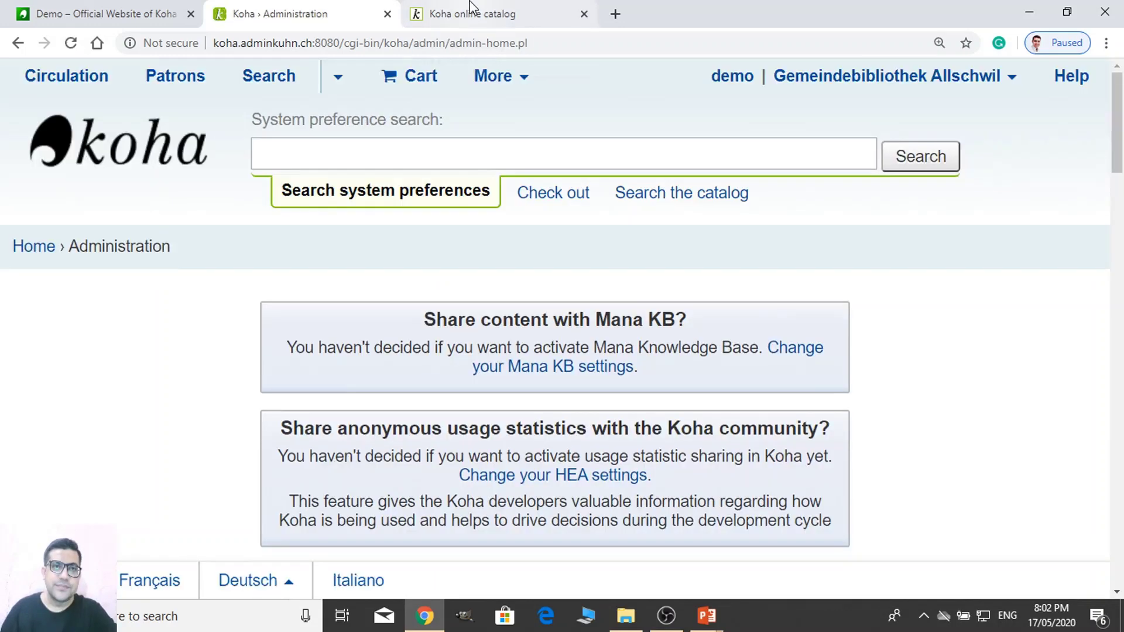
scroll(583, 450, "down", 3)
scroll(582, 449, "down", 5)
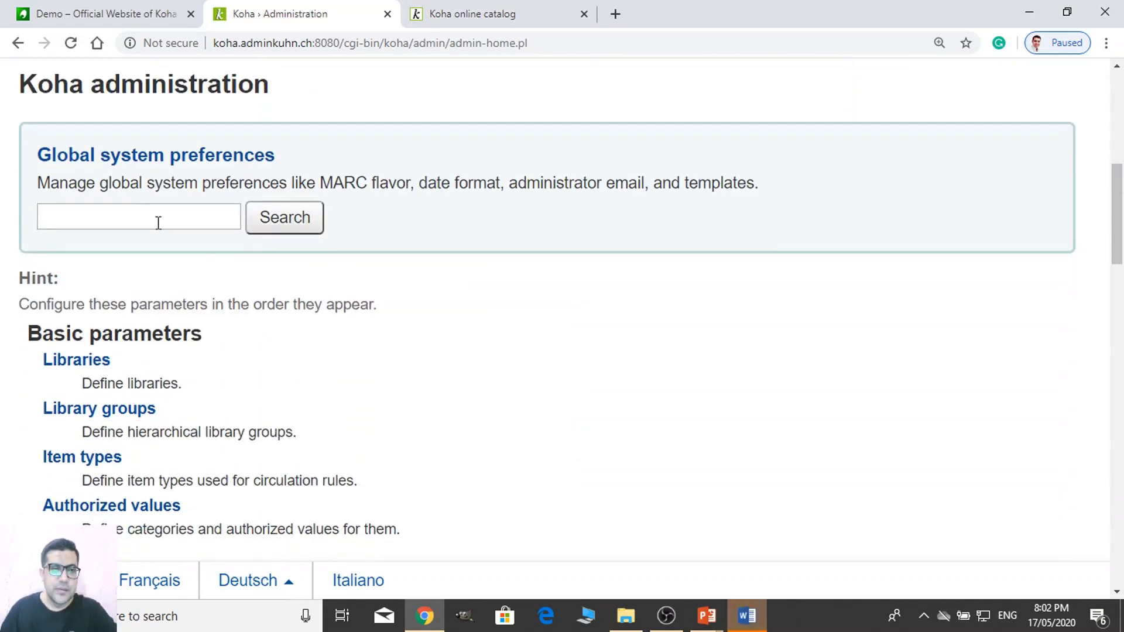
left_click(114, 164)
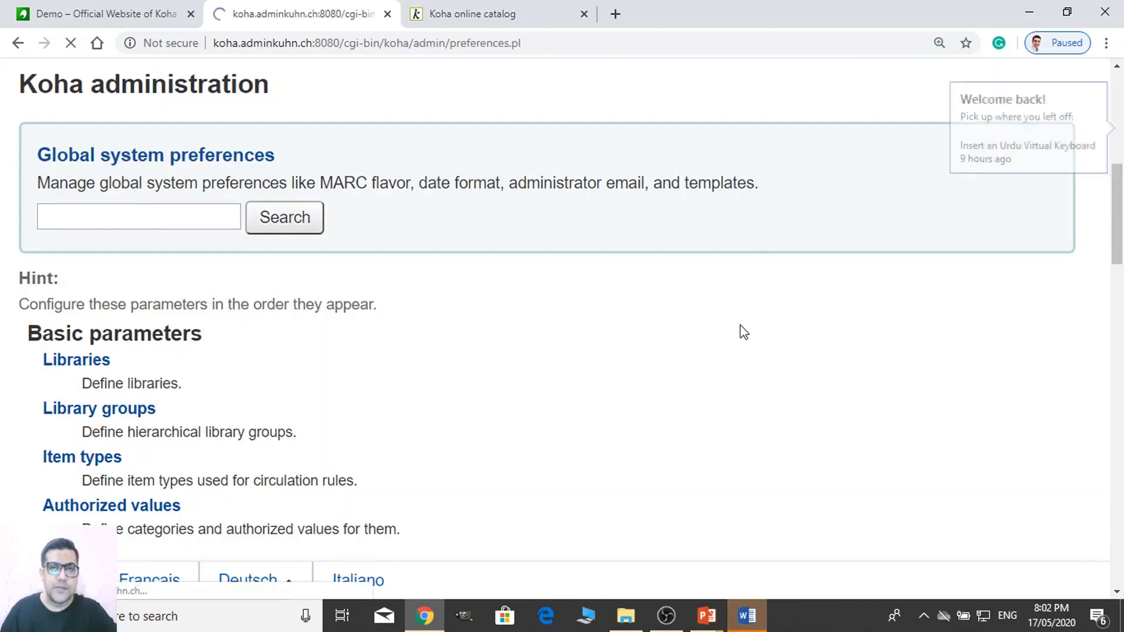
scroll(690, 238, "down", 15)
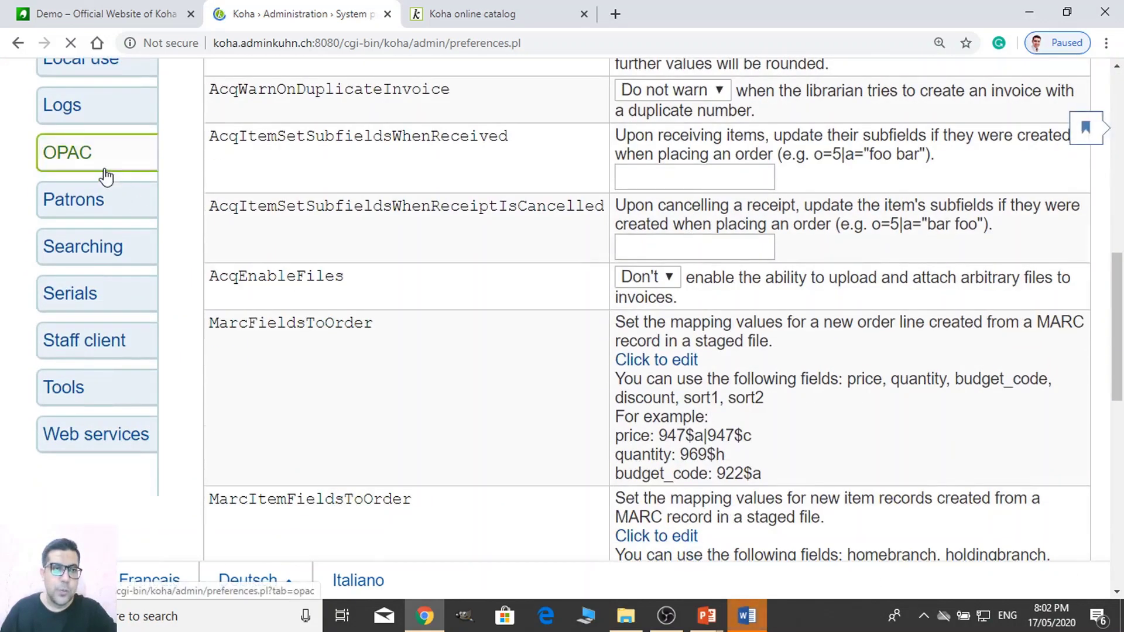
- Show the OPAC system preferences and scroll down to OPACUserCSS
left_click(67, 154)
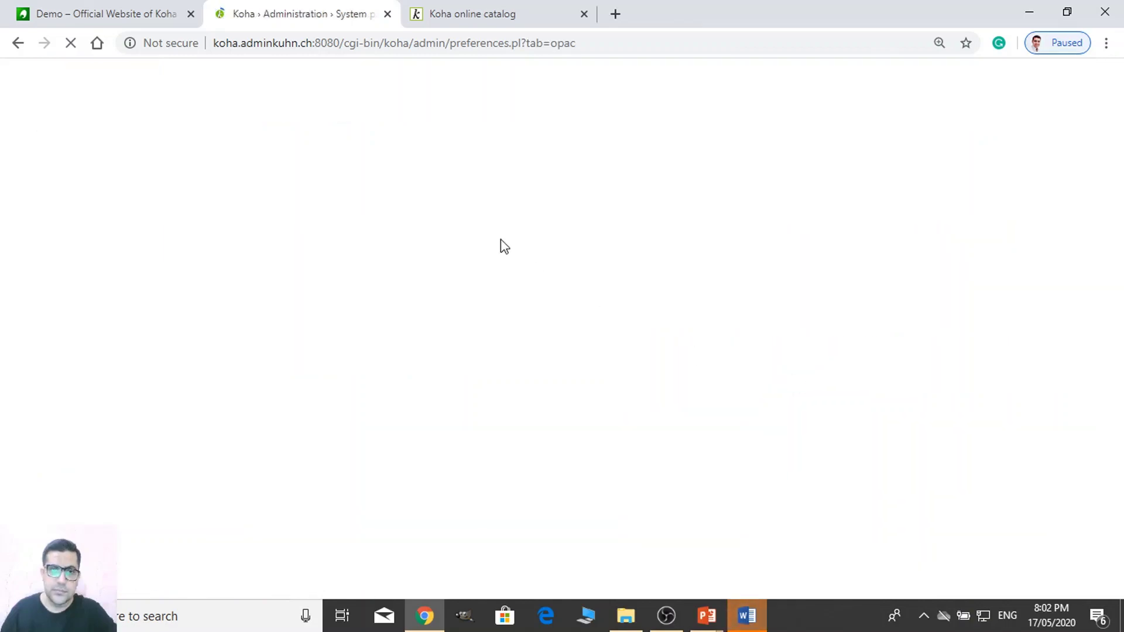
scroll(512, 251, "down", 8)
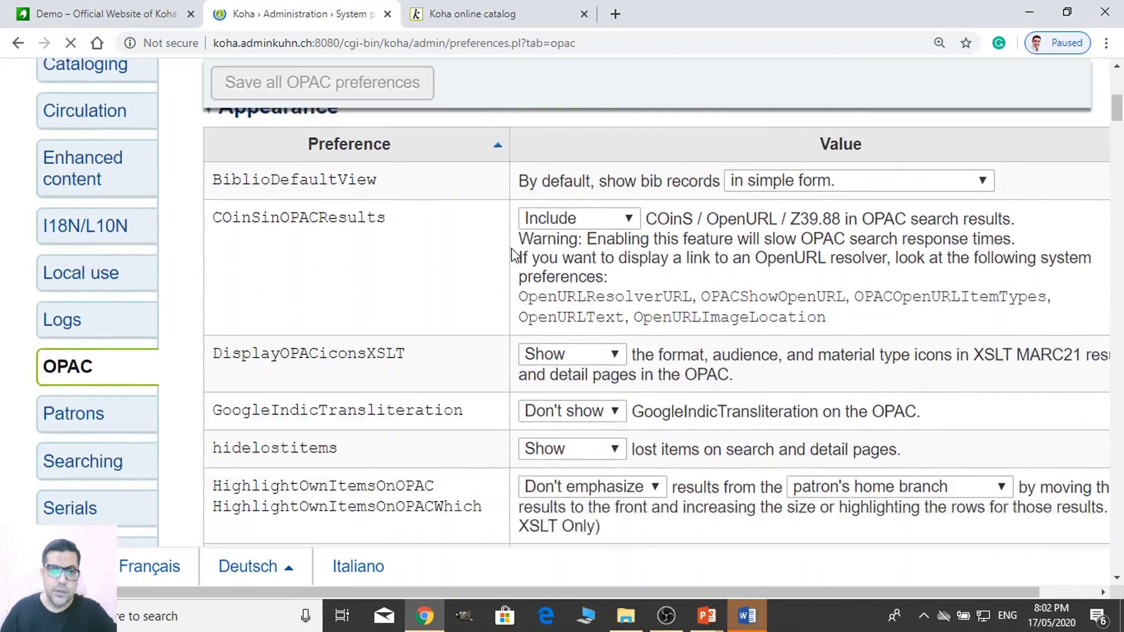
scroll(513, 252, "down", 5)
scroll(158, 319, "up", 4)
scroll(443, 436, "down", 2)
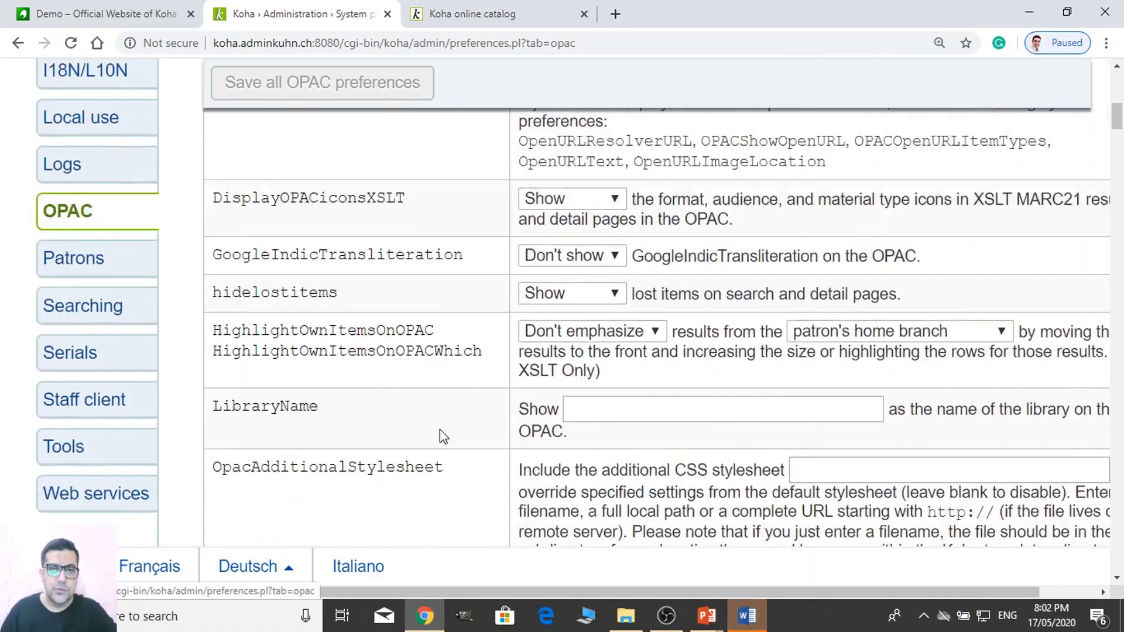
scroll(443, 436, "down", 20)
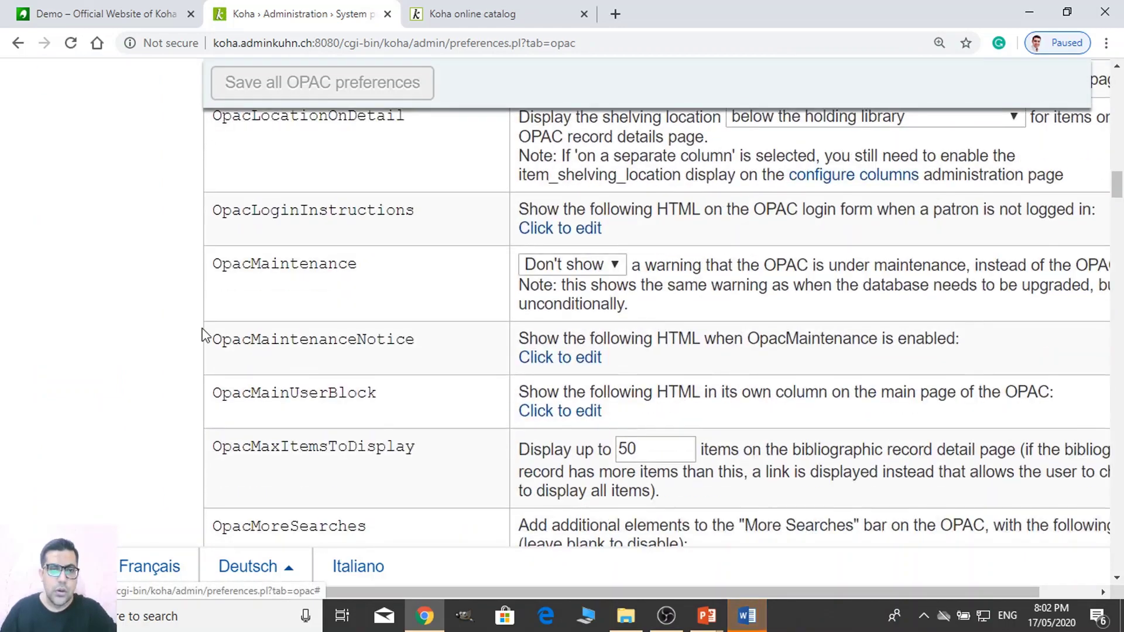
scroll(336, 346, "down", 20)
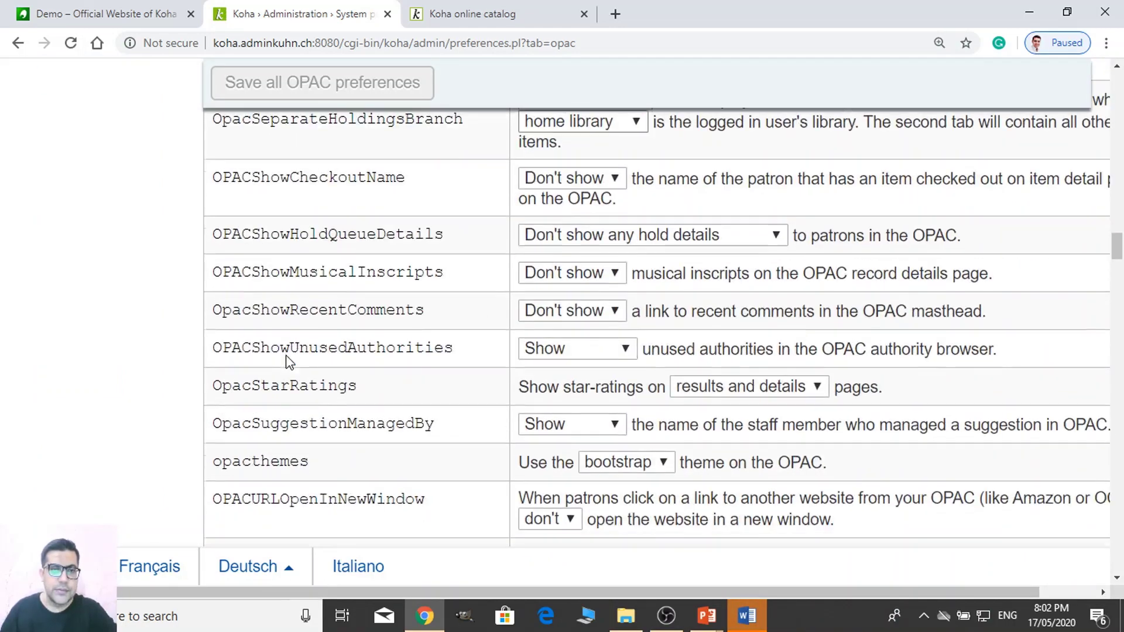
scroll(287, 360, "down", 5)
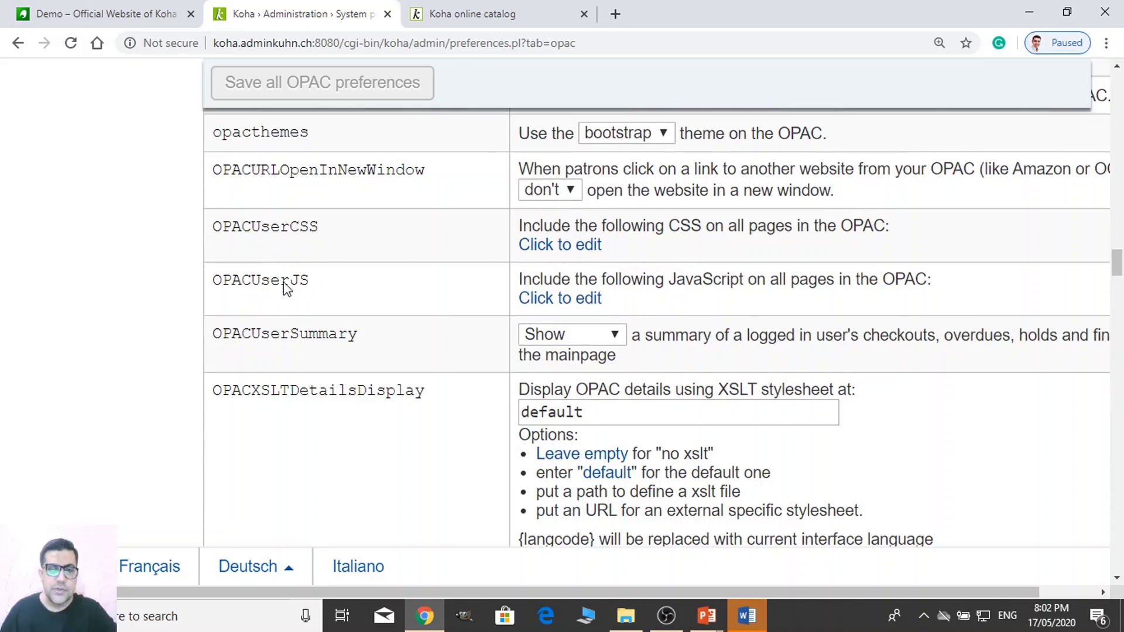
- Open the empty OPACUserCSS editor, then bring up the Urdu keyboard notes in Word
left_click(592, 249)
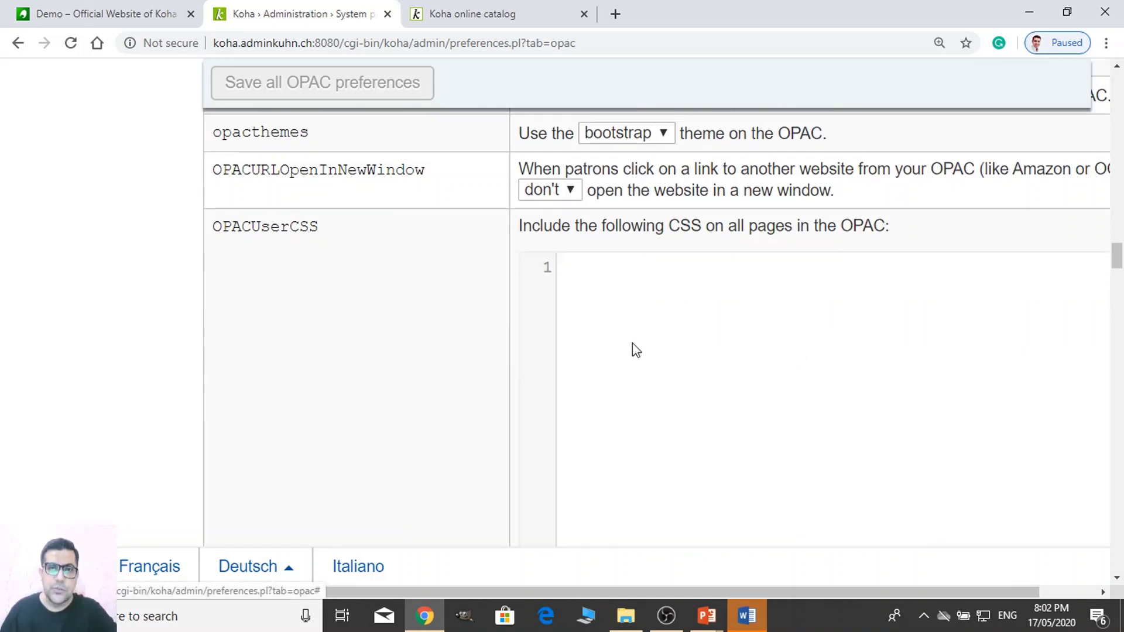
scroll(460, 372, "down", 3)
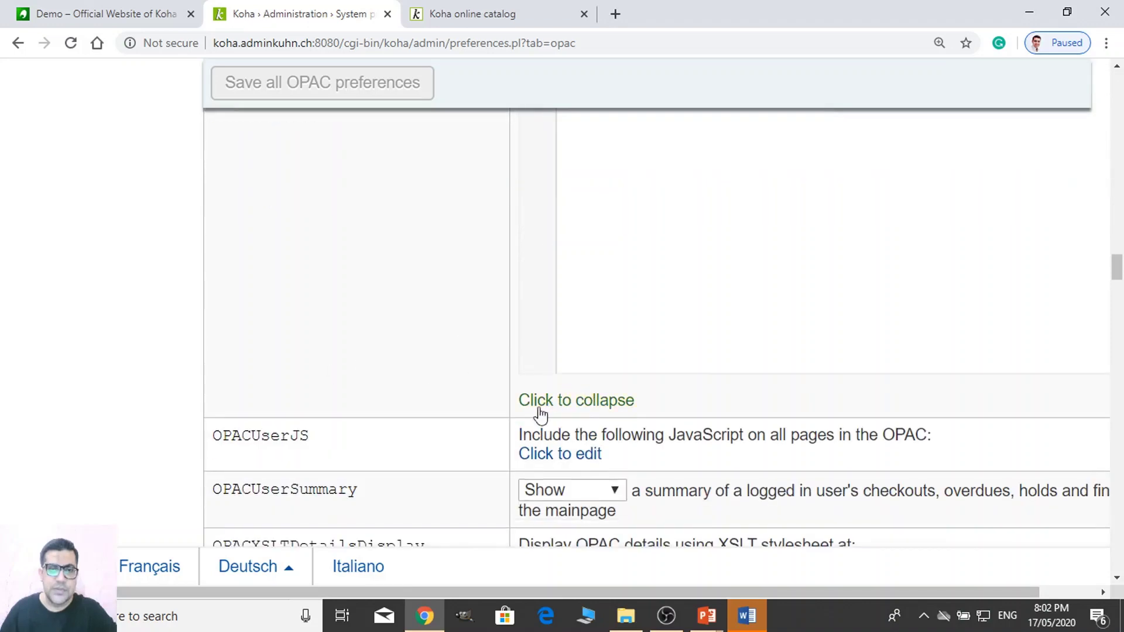
scroll(440, 460, "down", 3)
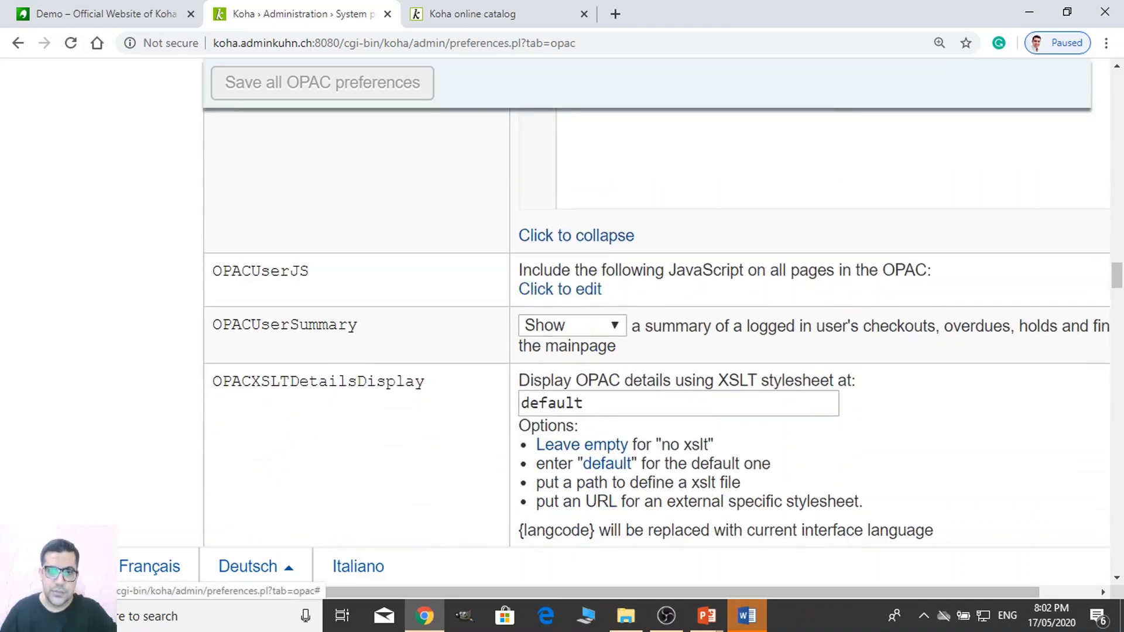
left_click(747, 615)
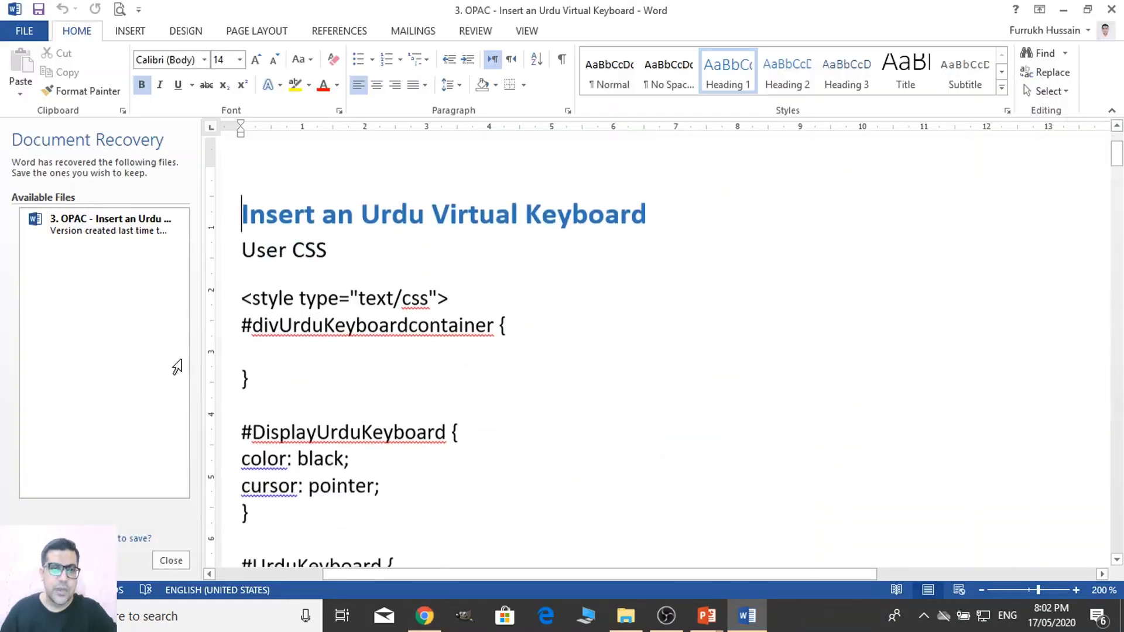
- Dismiss the document recovery list and locate the <style> line of the User CSS code
left_click(181, 563)
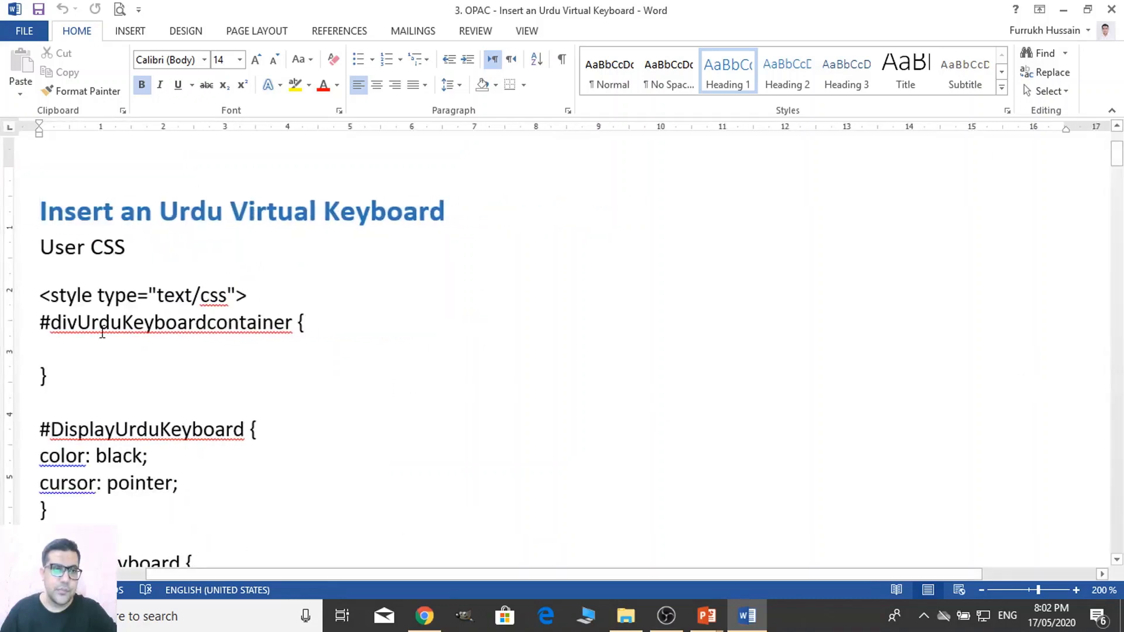
left_click(45, 258)
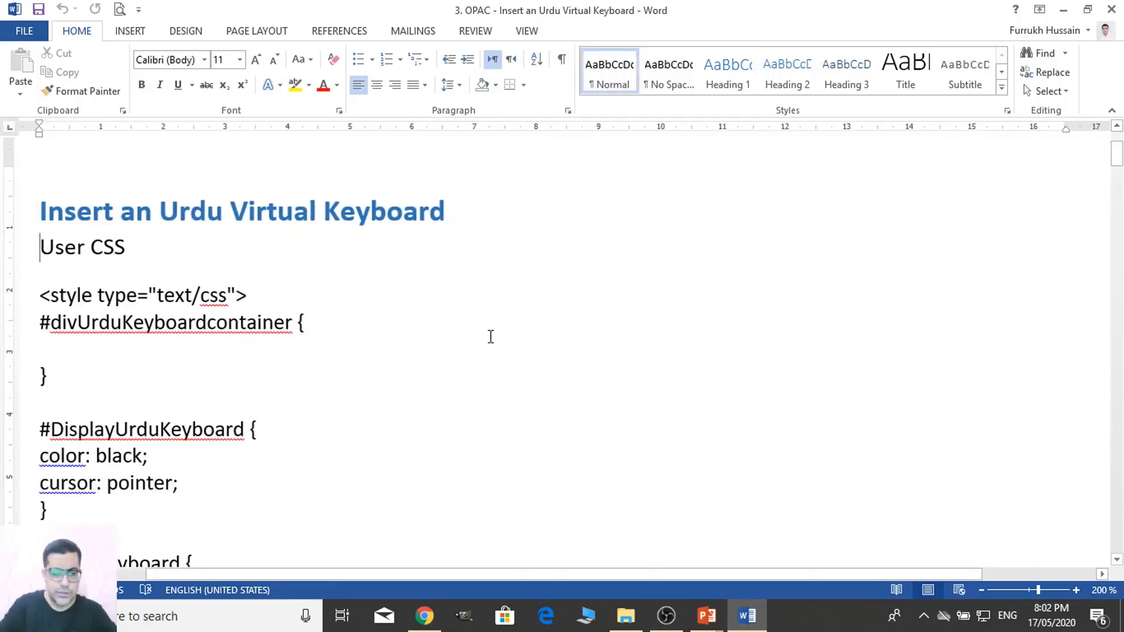
key("Down")
key("shift+Down")
scroll(407, 328, "up", 2)
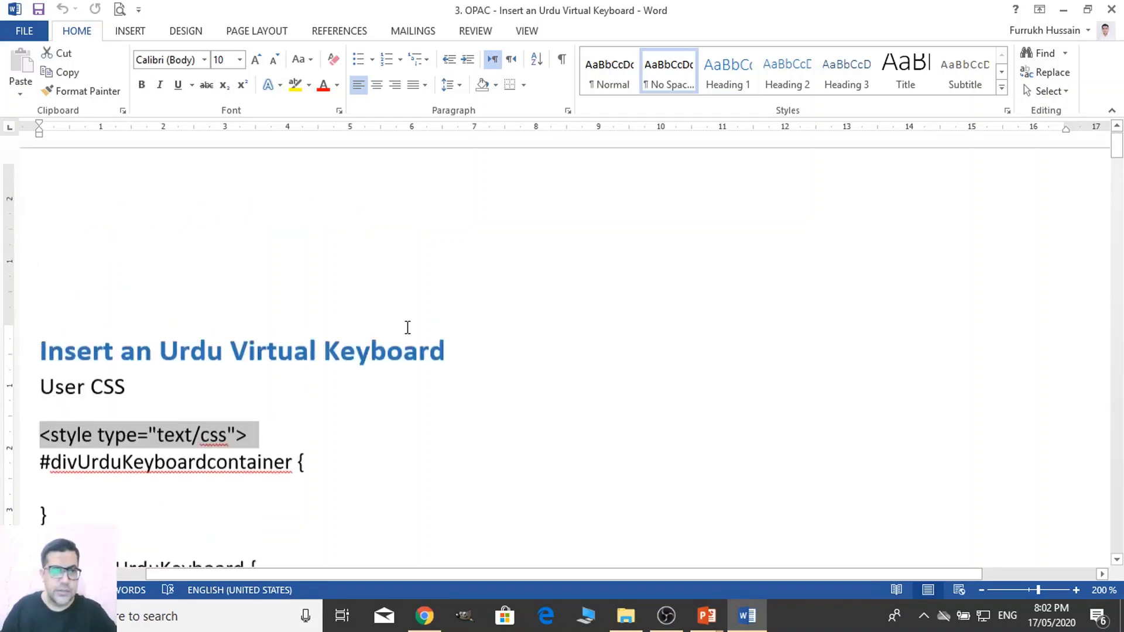
scroll(407, 326, "up", 3)
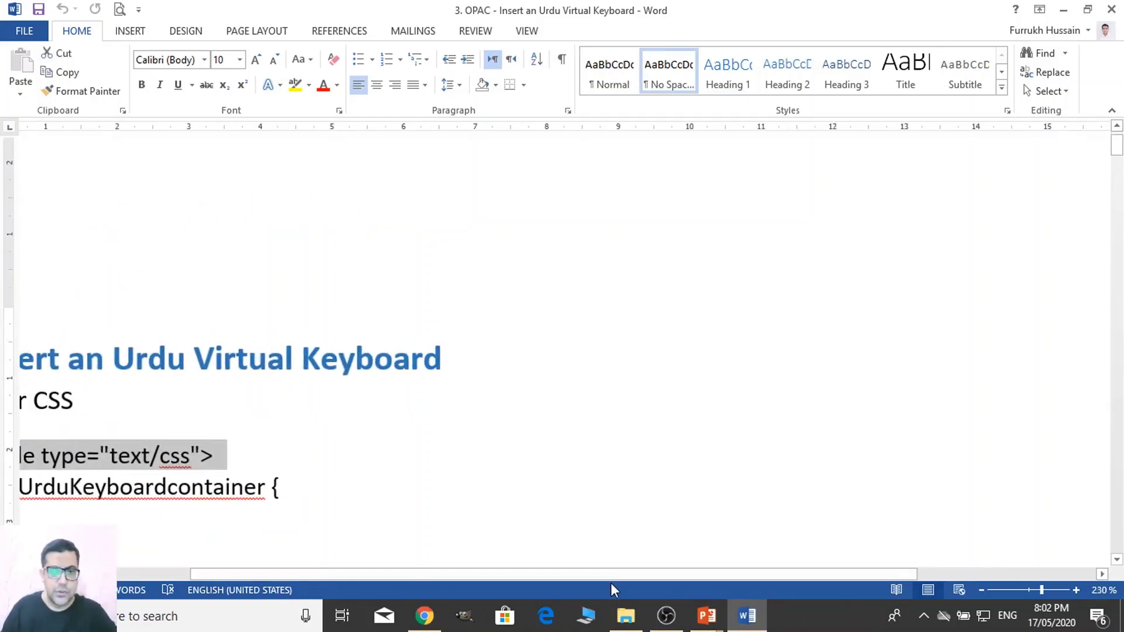
left_click_drag(610, 577, 580, 577)
scroll(637, 396, "down", 4)
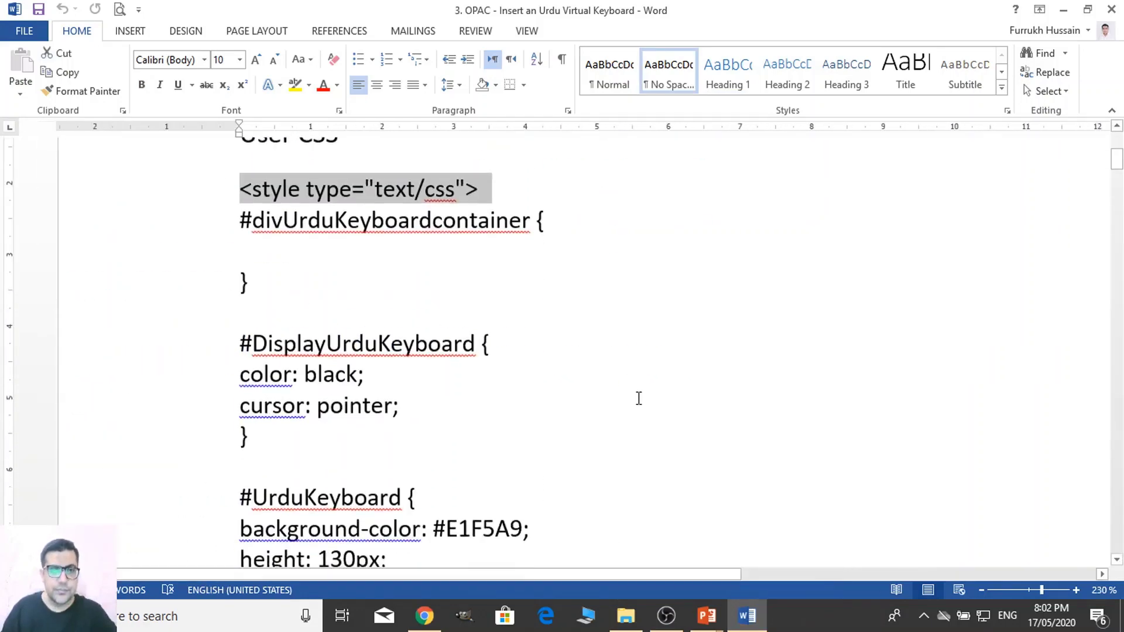
scroll(702, 369, "up", 1)
left_click(702, 374)
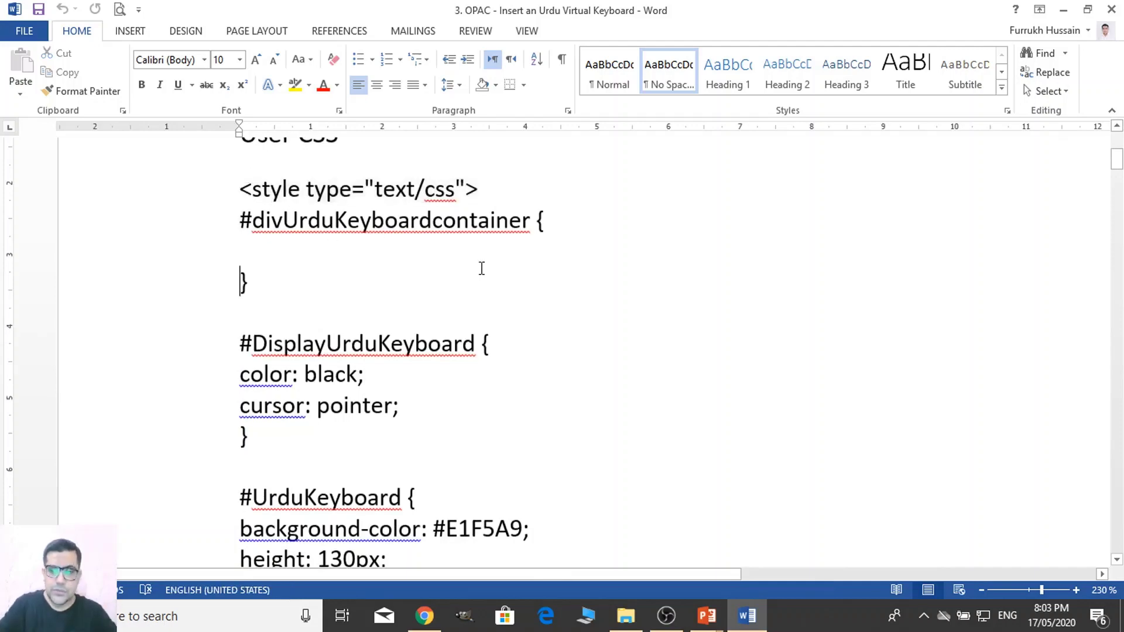
- Select the CSS from the <style> line through the #translControl1 block, then return to Koha
key("Up")
key("Up")
key("Up")
key("Down")
key("Down")
key("shift+Down")
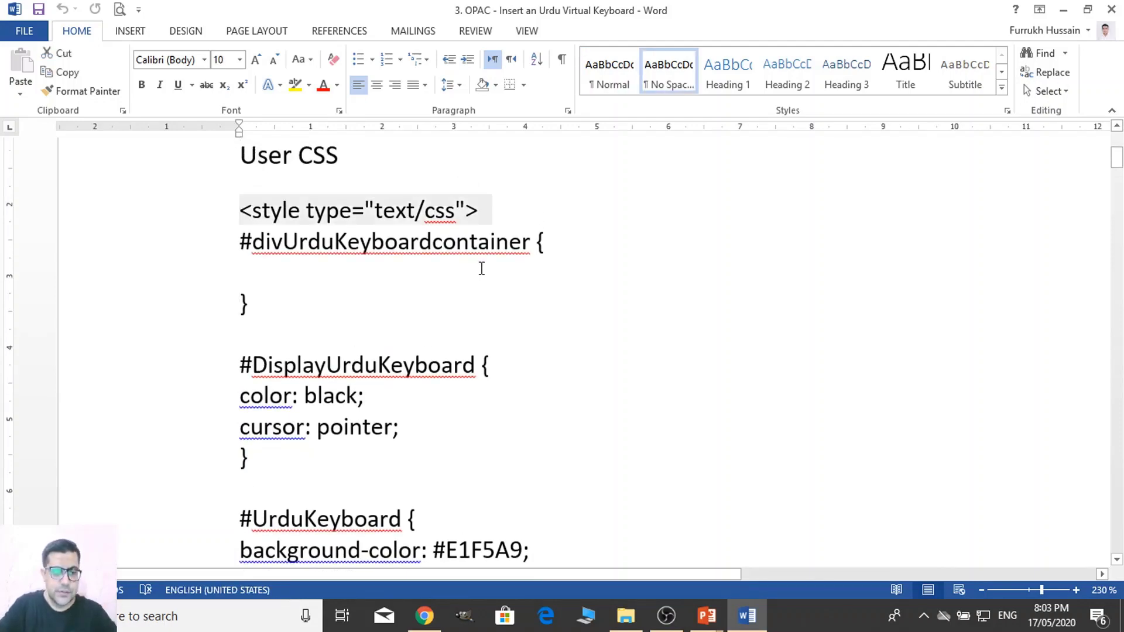
key("shift+Down")
key("shift+Down")
key("shift+Down")
key("shift+Down")
key("shift+Down")
key("shift+Down")
key("shift+Down")
key("shift+Down")
key("shift+Down")
key("shift+Down")
key("shift+Down")
key("shift+Down")
key("shift+Down")
key("shift+Down")
key("shift+Down")
key("shift+Down")
key("shift+Down")
key("shift+Down")
key("shift+Down")
key("shift+Down")
key("shift+Down")
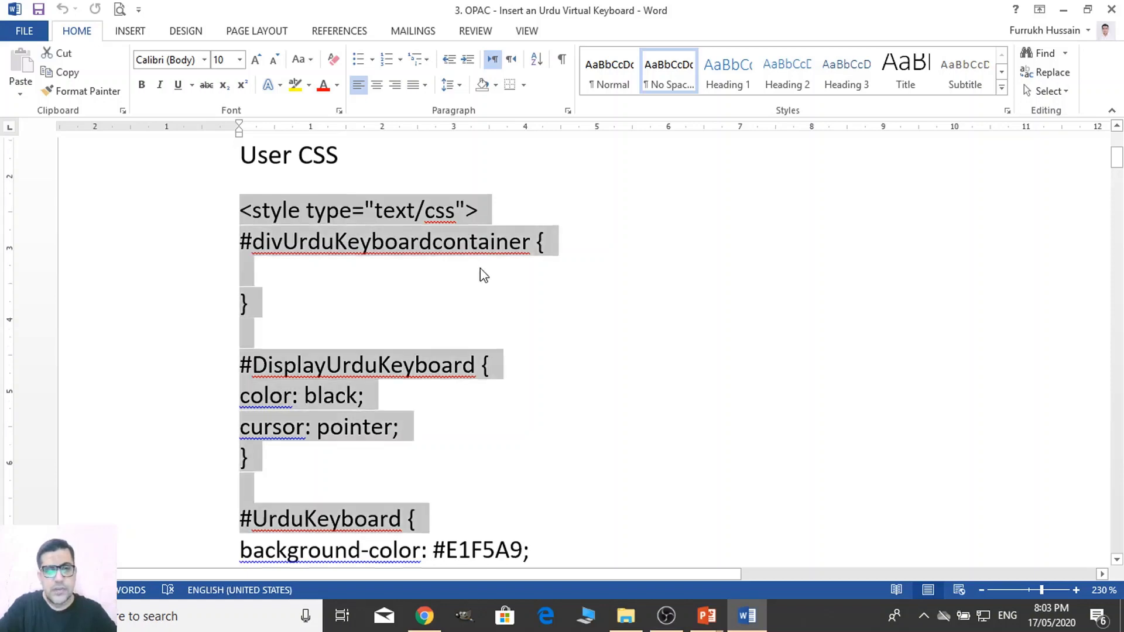
key("shift+Down")
key("shift+Down")
key("shift+Down")
key("shift+Down")
key("shift+Down")
key("shift+Down")
key("shift+Down")
key("shift+Down")
key("shift+Down")
key("shift+Down")
key("shift+Down")
key("shift+Down")
key("shift+Down")
key("shift+Down")
key("shift+Down")
key("shift+Down")
key("shift+Down")
key("shift+Down")
key("shift+Down")
key("shift+Down")
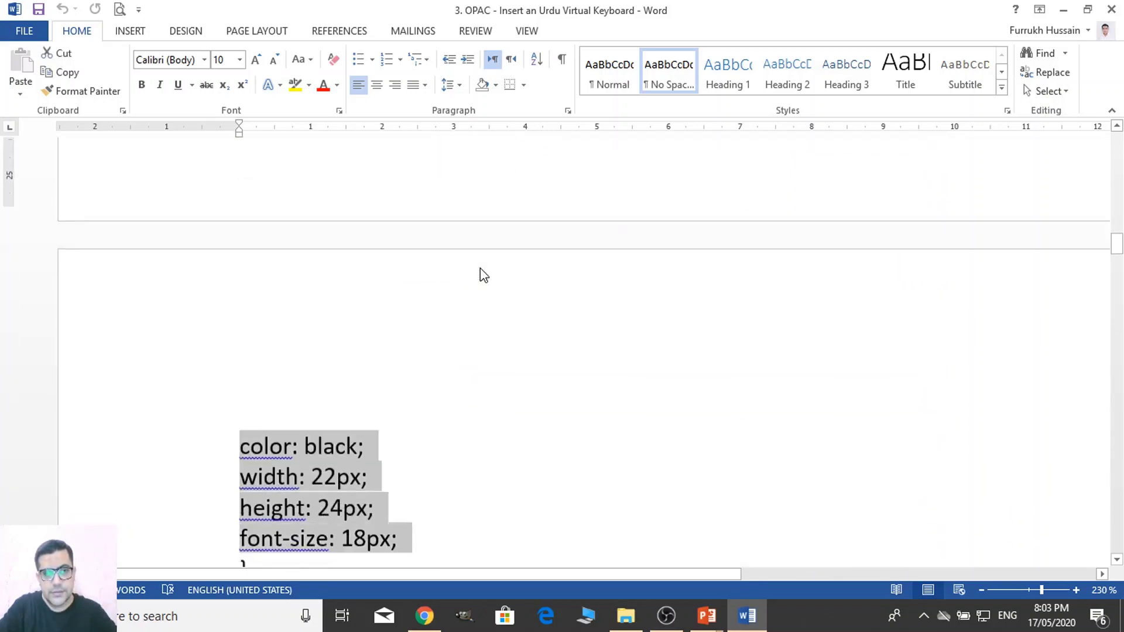
key("shift+Down")
key("shift+Down")
key("shift+Down")
key("shift+Down")
key("shift+Down")
key("shift+Down")
key("shift+Down")
key("shift+Down")
key("shift+Down")
key("shift+Down")
key("shift+Down")
key("shift+Down")
key("shift+Down")
key("shift+Down")
key("shift+Down")
key("shift+Down")
key("shift+Down")
key("shift+Down")
key("shift+Down")
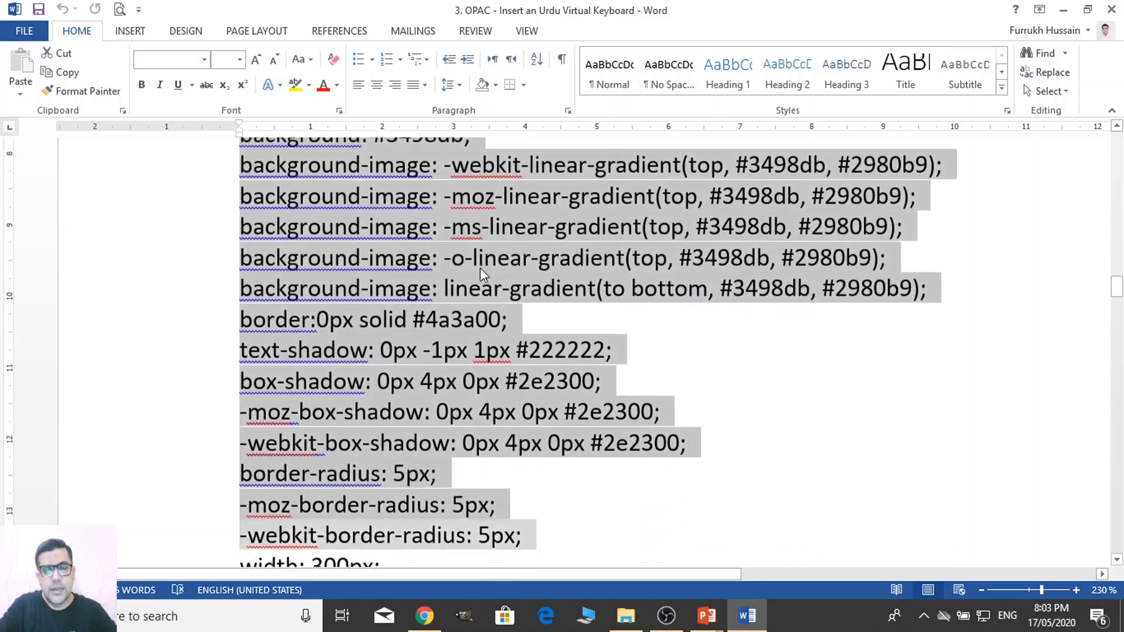
key("shift+Down")
key("shift+Down")
key("shift+Down")
key("shift+Down")
key("shift+Down")
key("shift+Down")
key("shift+Down")
key("shift+Down")
key("shift+Down")
key("shift+Down")
key("shift+Down")
key("shift+Down")
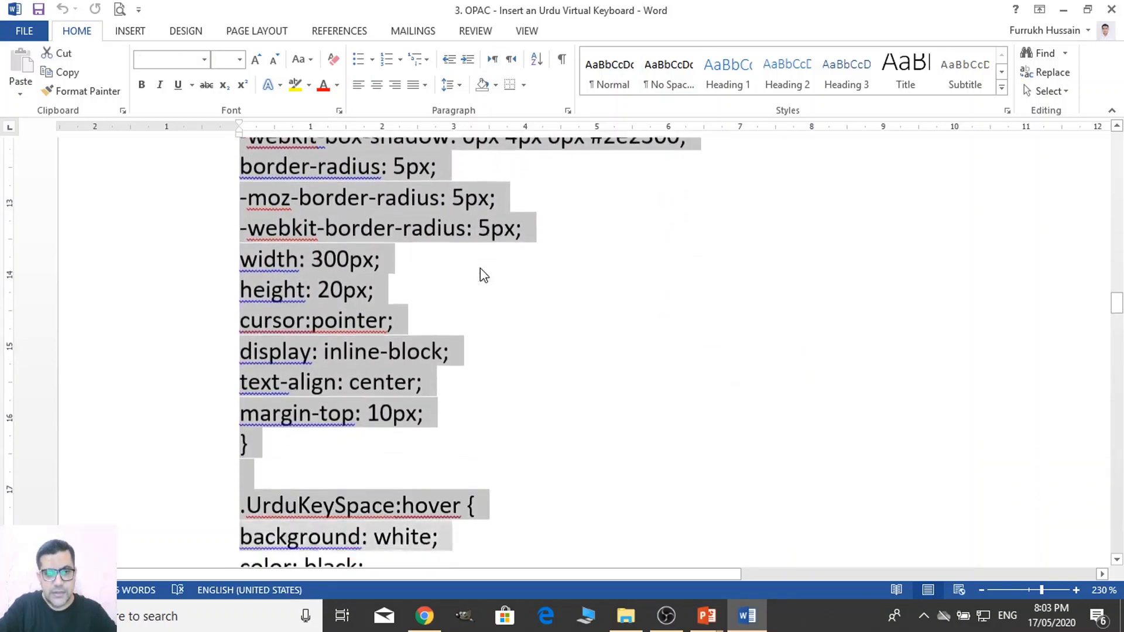
key("shift+Down")
key("shift+Down")
key("shift+Down")
key("shift+Down")
key("shift+Down")
key("shift+Down")
key("shift+Down")
key("shift+Down")
key("shift+Down")
key("shift+Down")
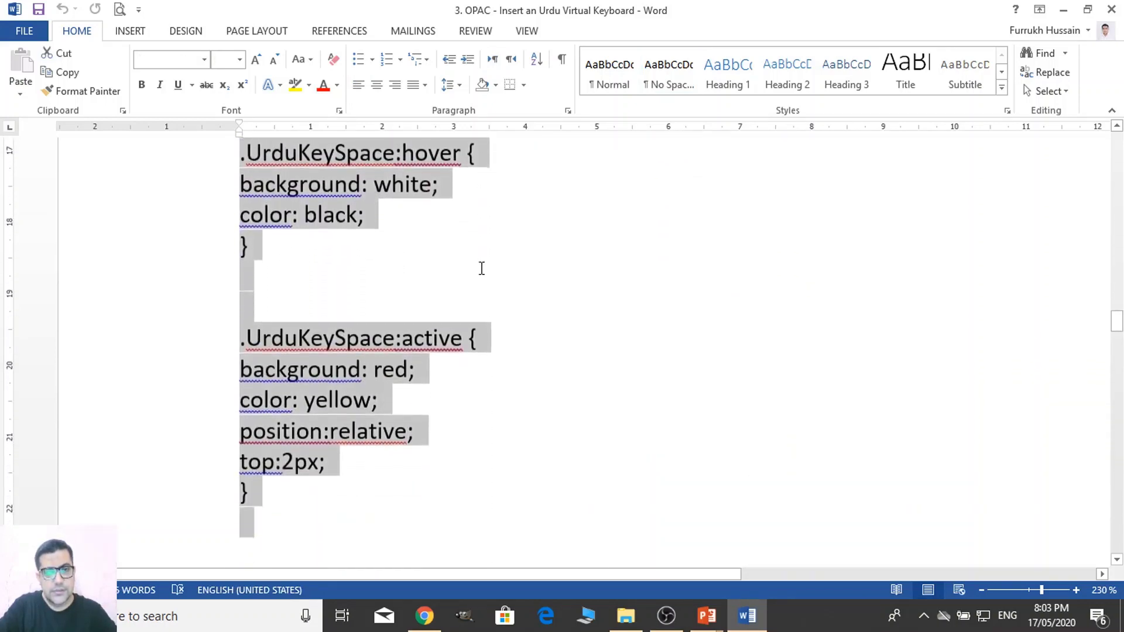
key("shift+Down")
key("shift+Down")
key("shift+Down")
key("shift+Down")
key("shift+Down")
key("shift+Up")
key("shift+Up")
key("shift+Up")
key("shift+Up")
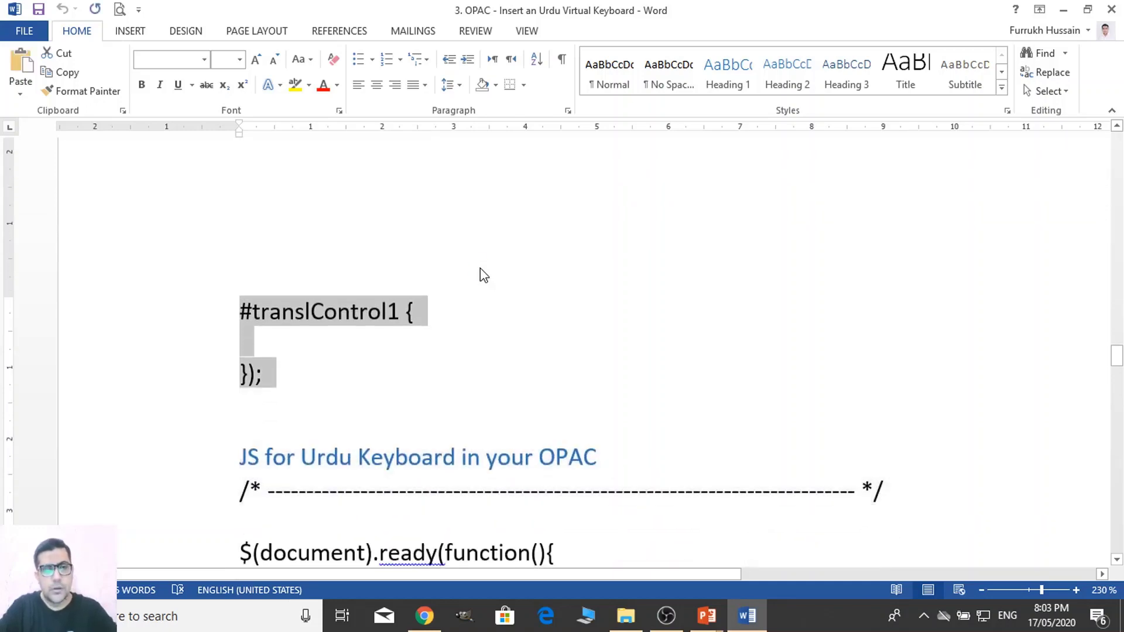
key("alt+Tab")
scroll(742, 317, "up", 5)
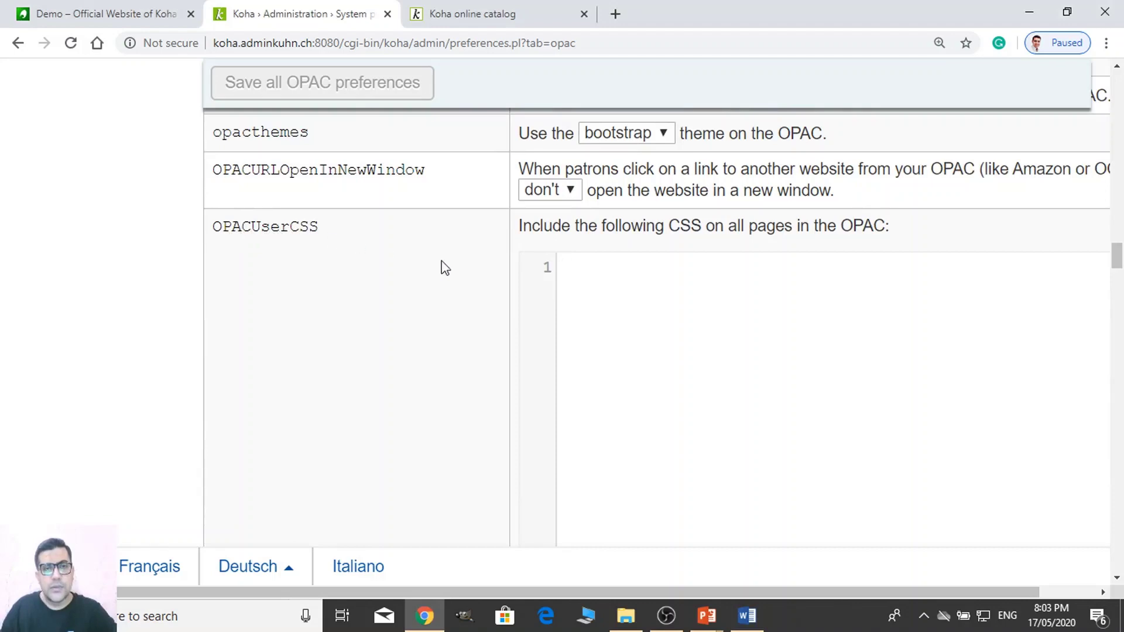
- Paste the CSS into OPACUserCSS, open the OPACUserJS editor, and return to Word
left_click(591, 292)
key("ctrl+v")
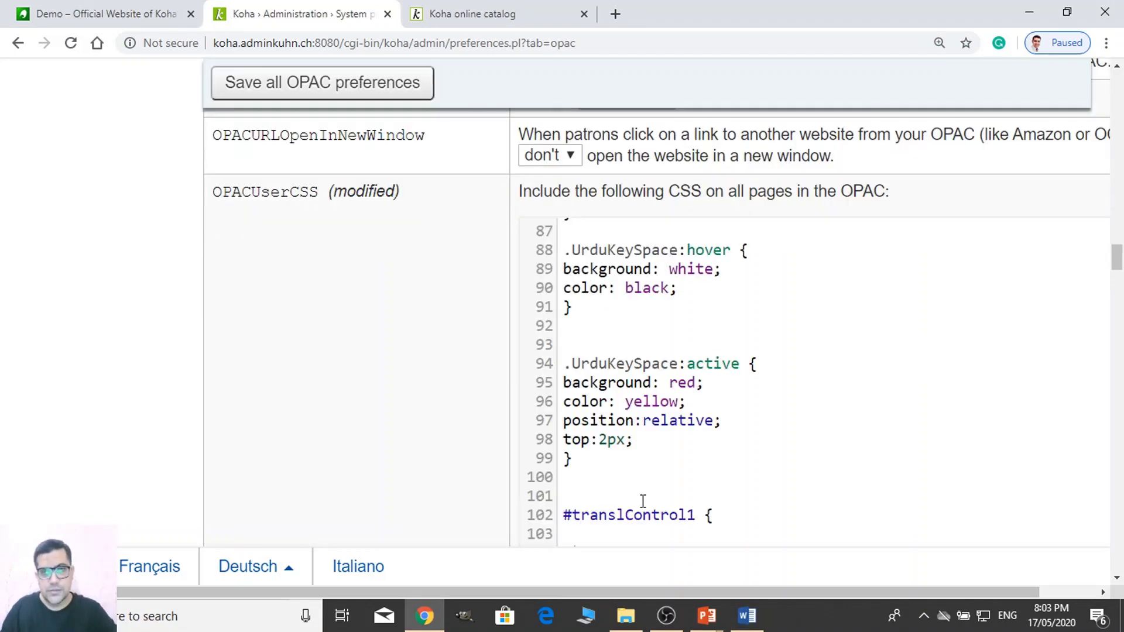
scroll(643, 501, "down", 5)
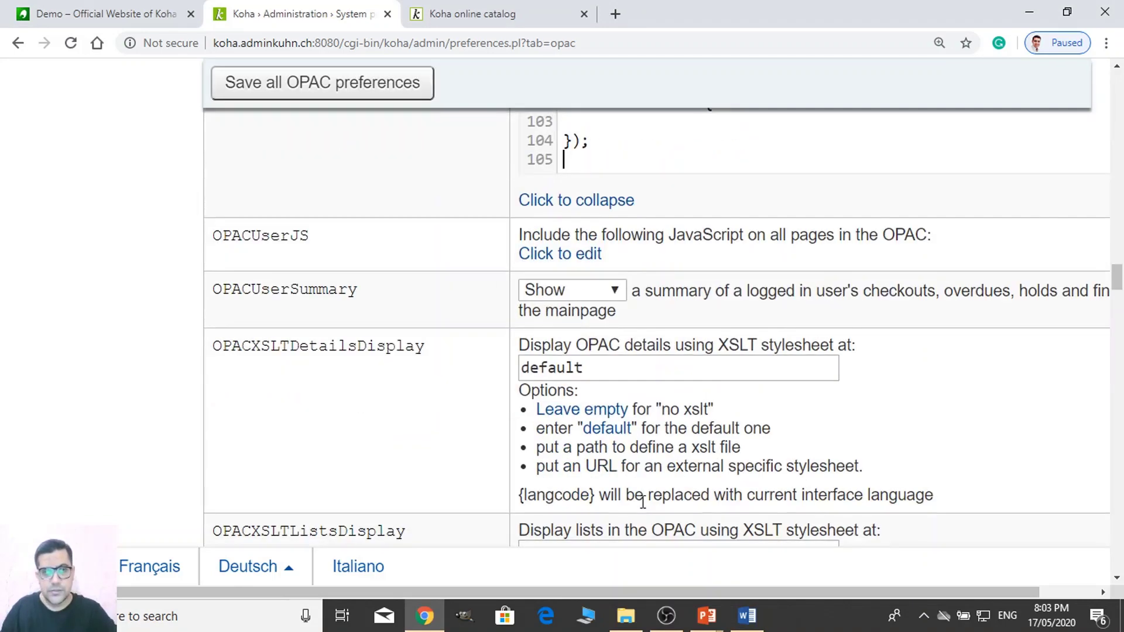
left_click(539, 253)
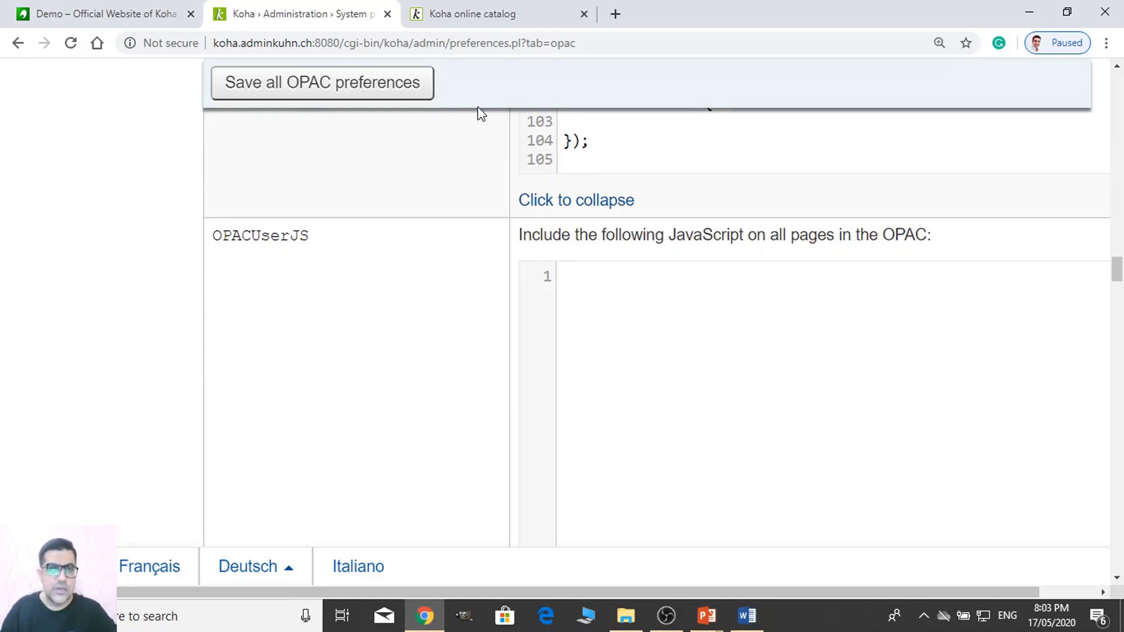
key("alt+Tab")
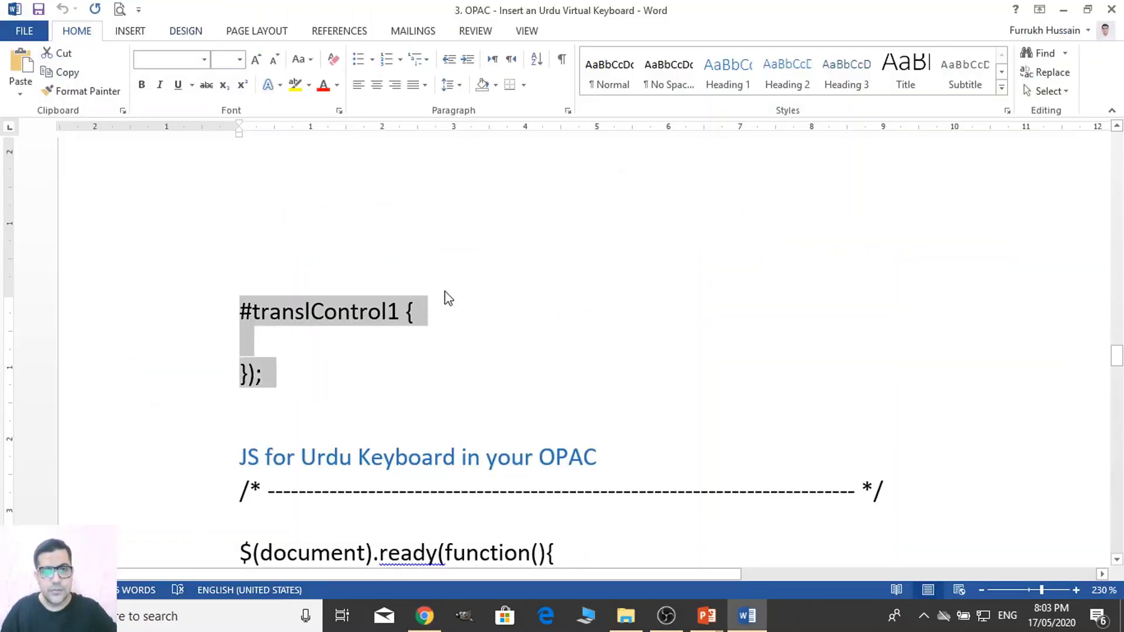
- Select the code from the /* --- */ line through the keyboard div lines, then return to Koha
scroll(339, 495, "down", 3)
scroll(339, 495, "down", 2)
scroll(292, 351, "up", 2)
scroll(236, 220, "down", 1)
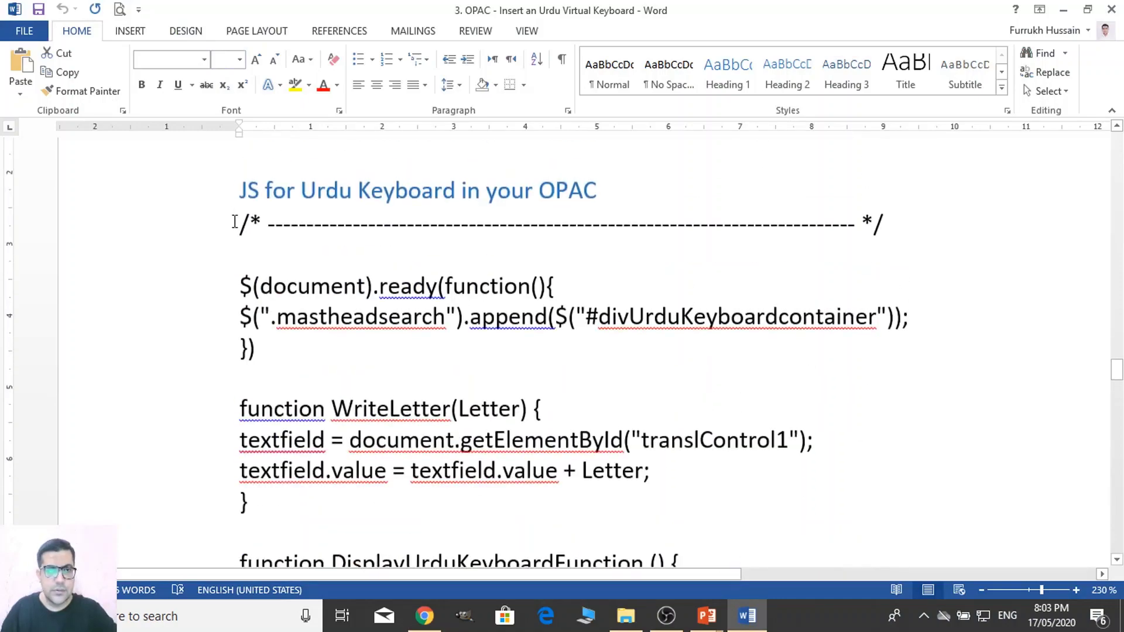
left_click_drag(236, 223, 701, 544)
scroll(701, 544, "up", 4)
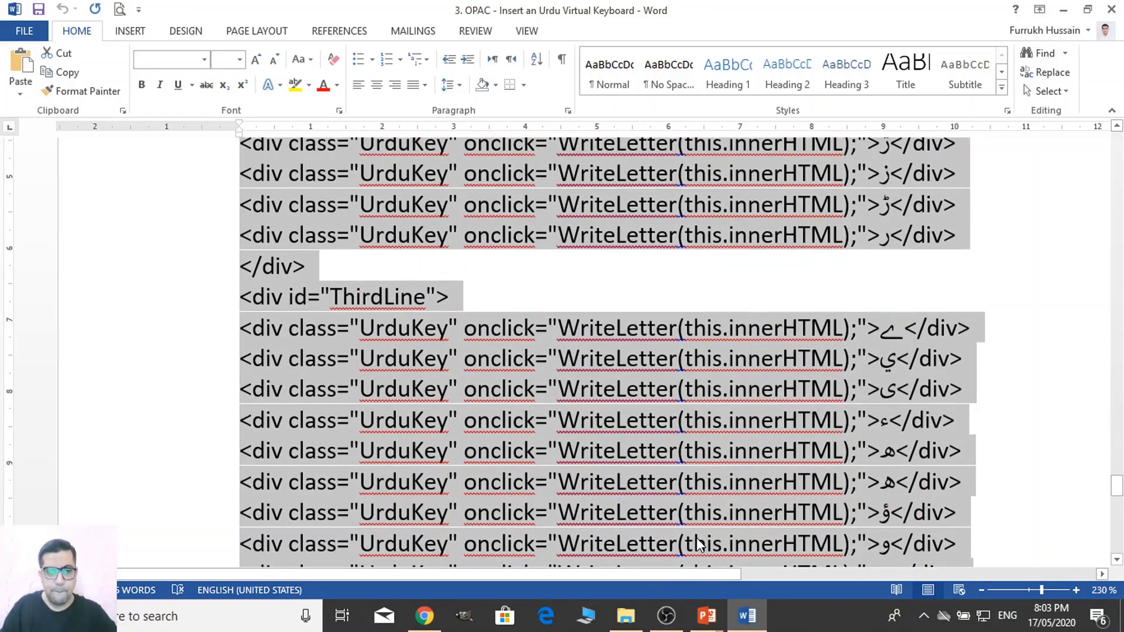
key("alt+Tab")
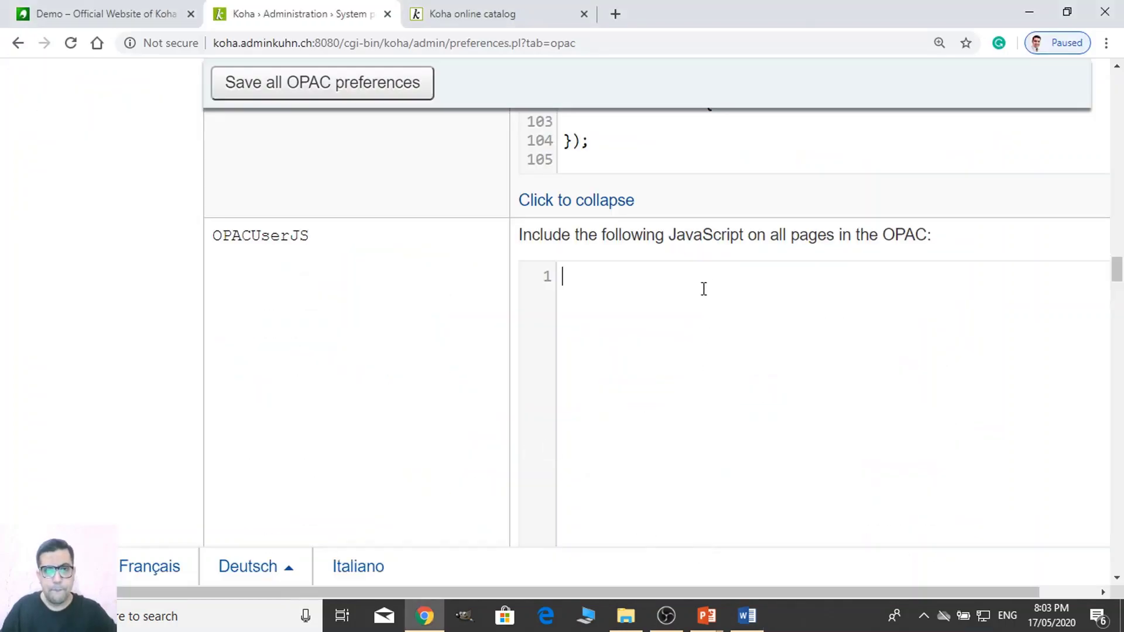
- Paste the code into OPACUserJS, save all OPAC preferences, and go to the catalog's address bar
left_click(700, 302)
key("ctrl+v")
scroll(722, 470, "up", 5)
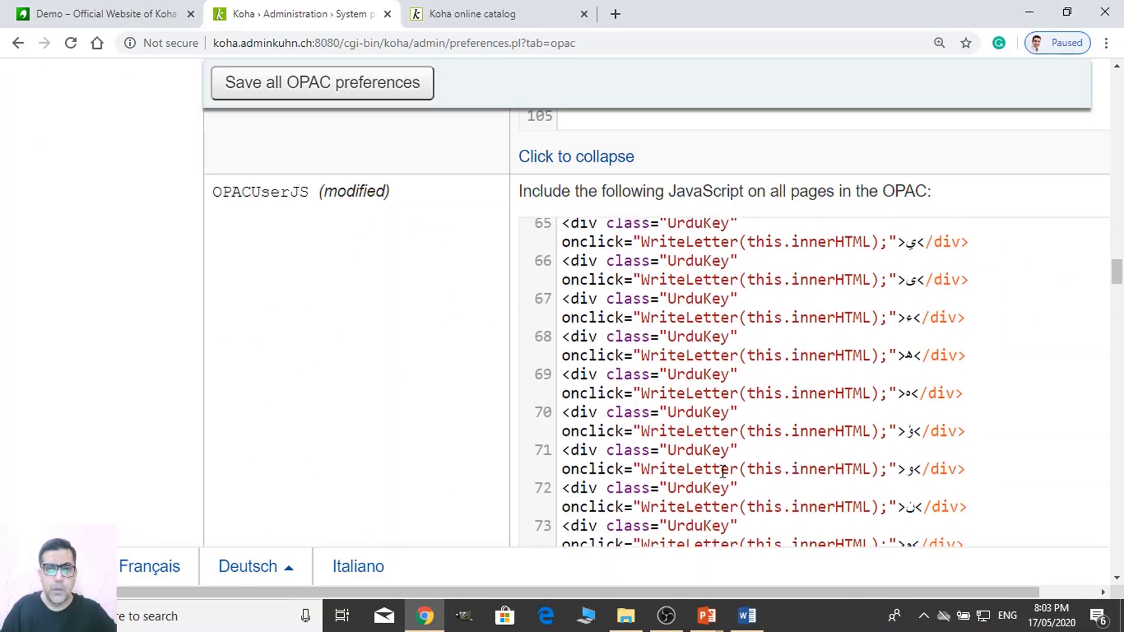
left_click(331, 91)
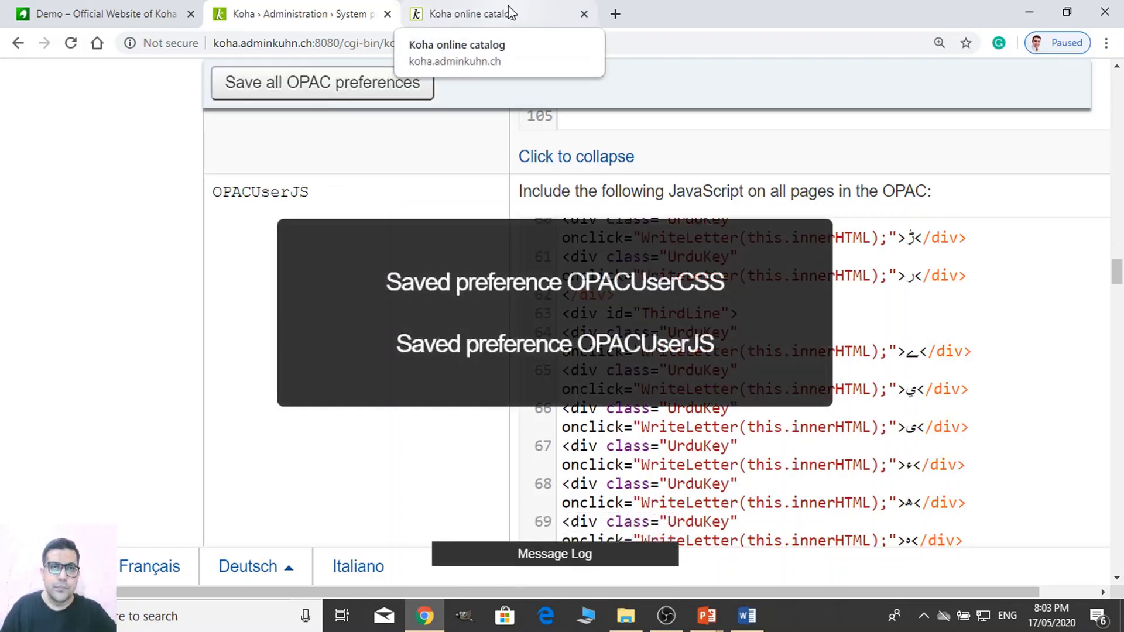
left_click(510, 13)
left_click(501, 50)
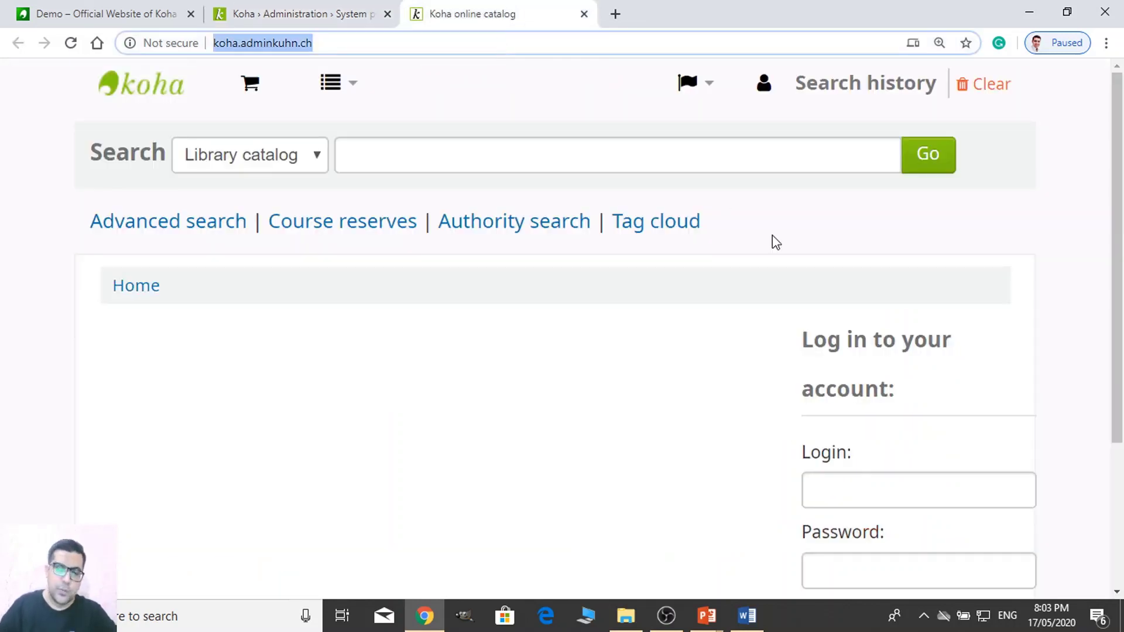
- Reload the catalog, open the اردو کی بورڈ keyboard, and enter راجه with its keys
key("Return")
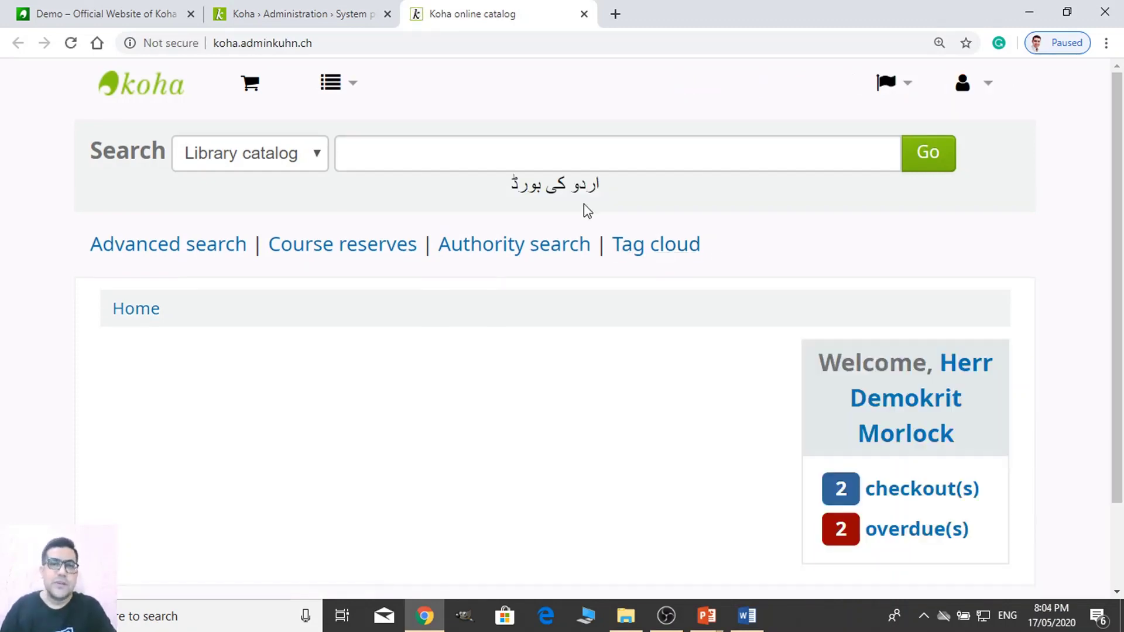
left_click(542, 203)
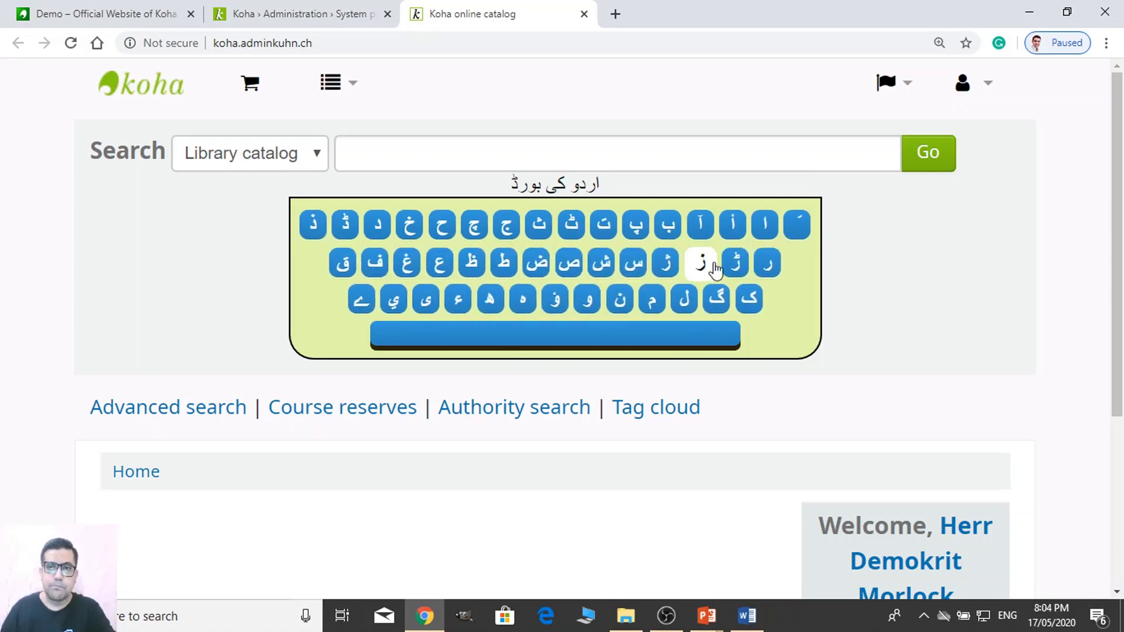
left_click(764, 264)
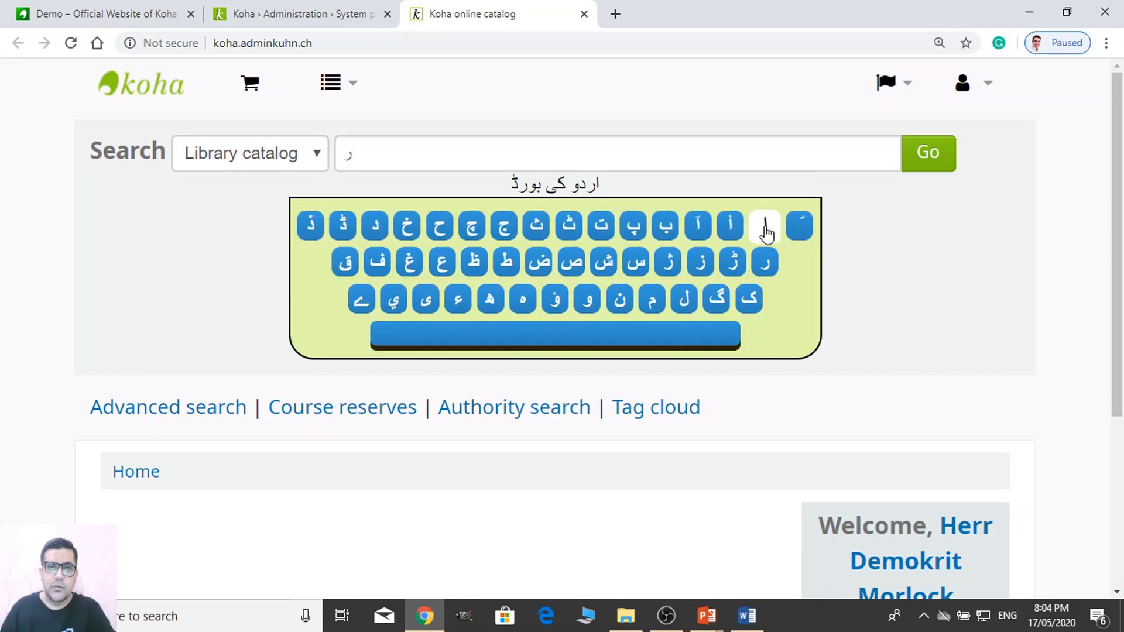
left_click(766, 230)
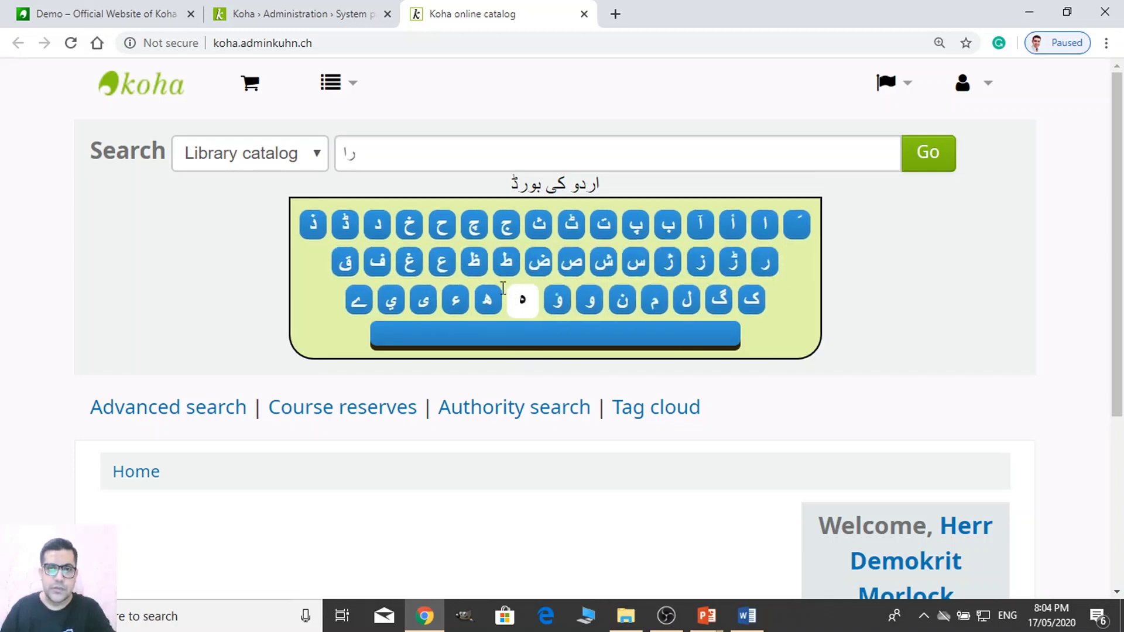
left_click(505, 225)
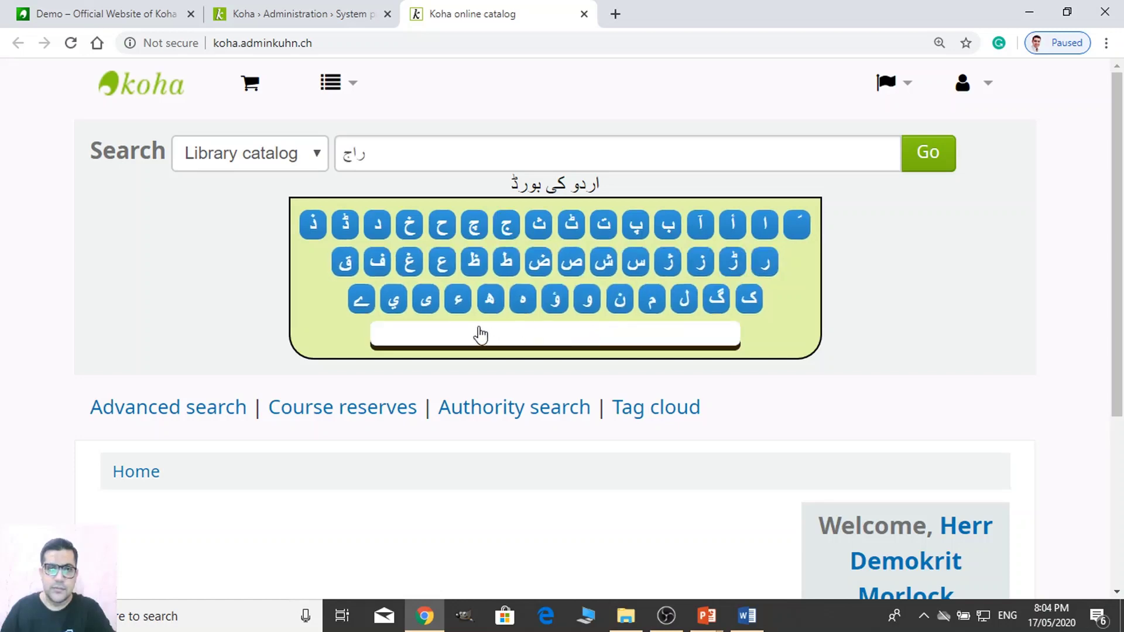
left_click(522, 303)
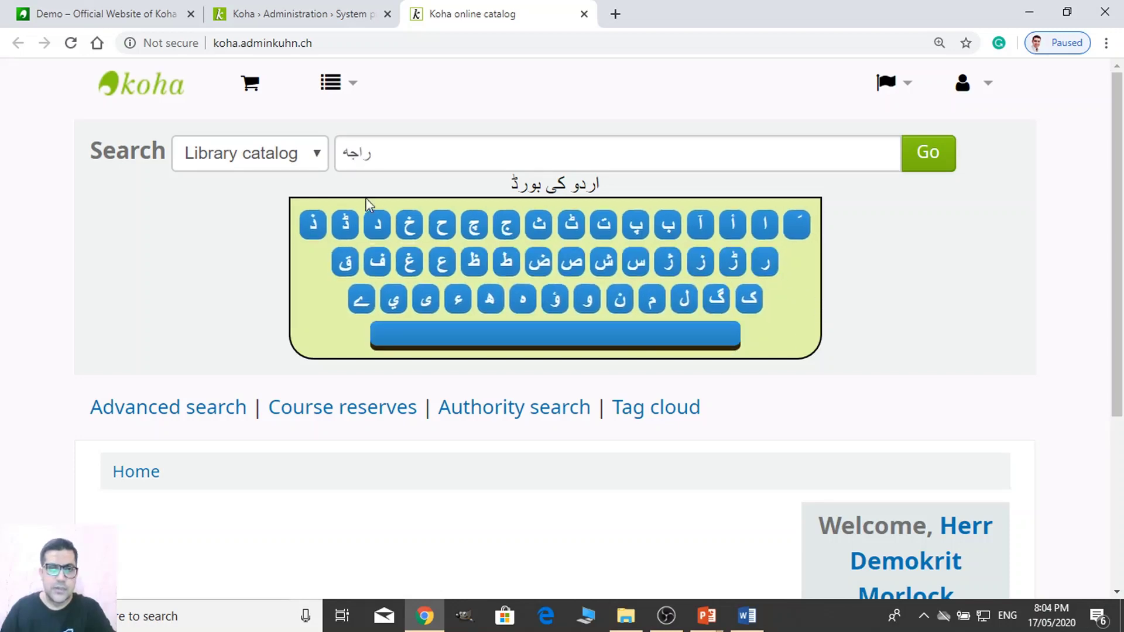
- Enlarge the page and add the second word گدھ to the search
key("ctrl+plus")
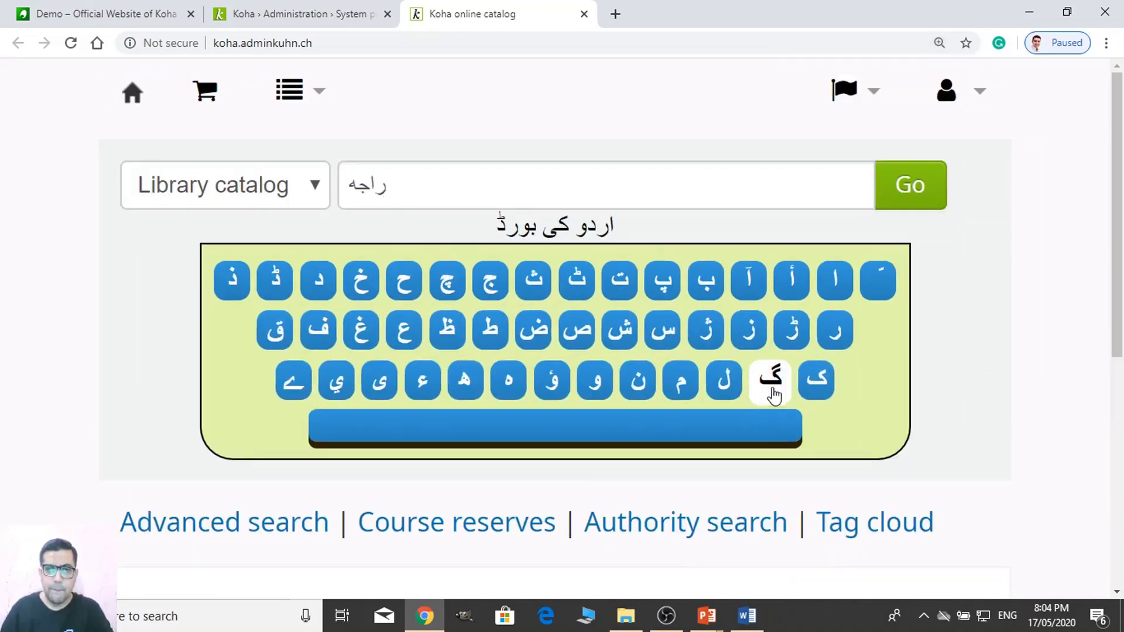
left_click(772, 387)
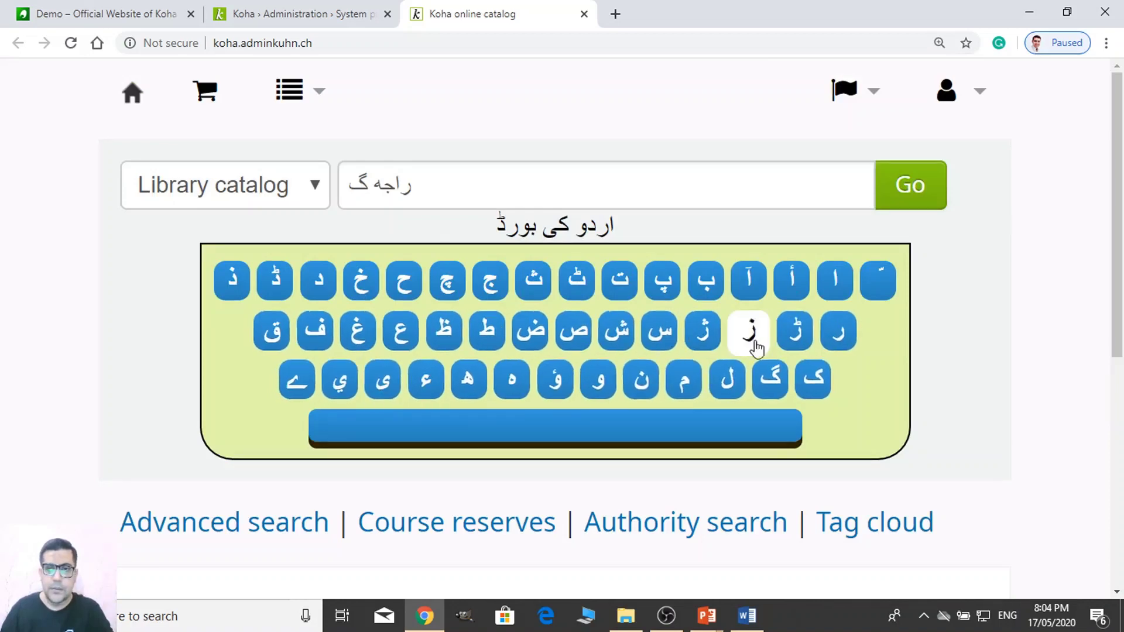
left_click(321, 287)
left_click(479, 387)
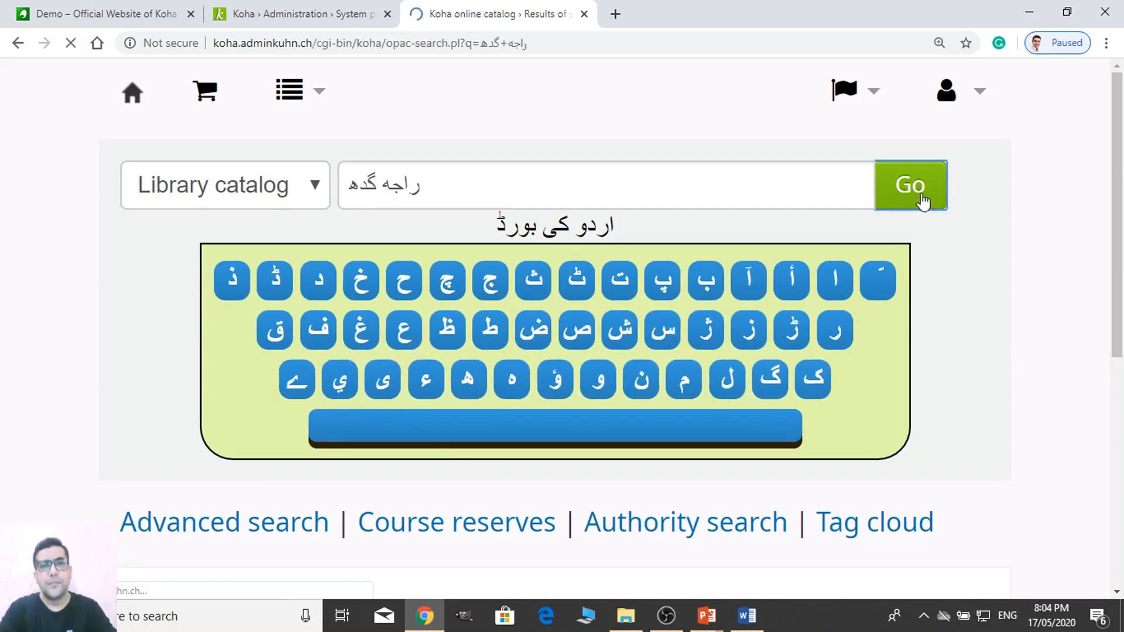
- Clear the old Urdu text from the catalog search box and show the اردو کی بورڈ keyboard
scroll(922, 200, "down", 5)
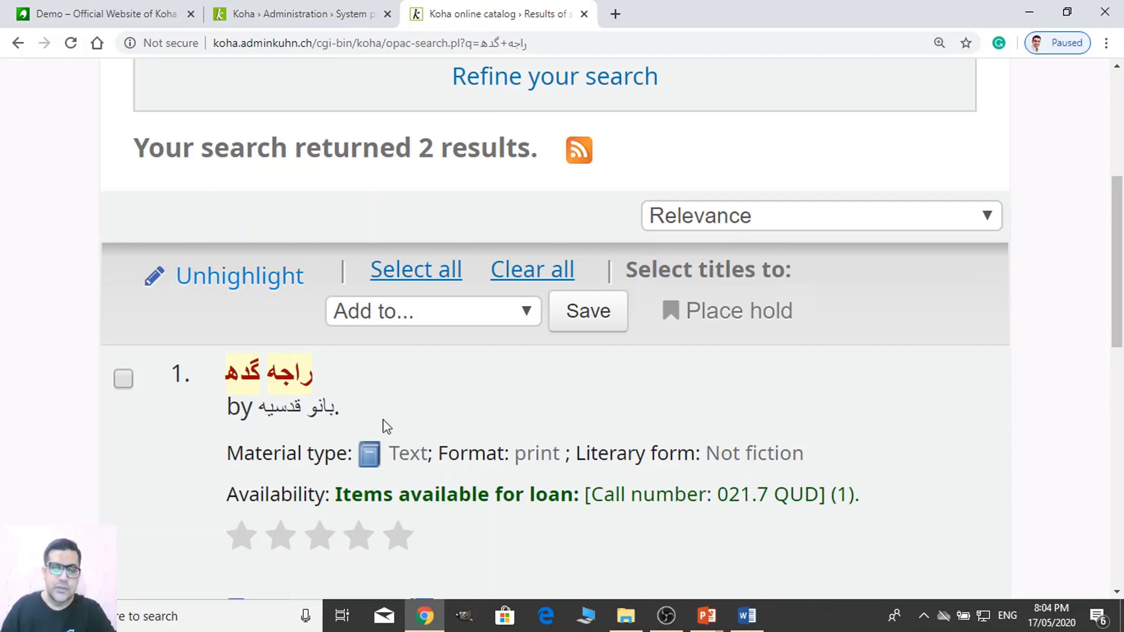
scroll(516, 456, "up", 5)
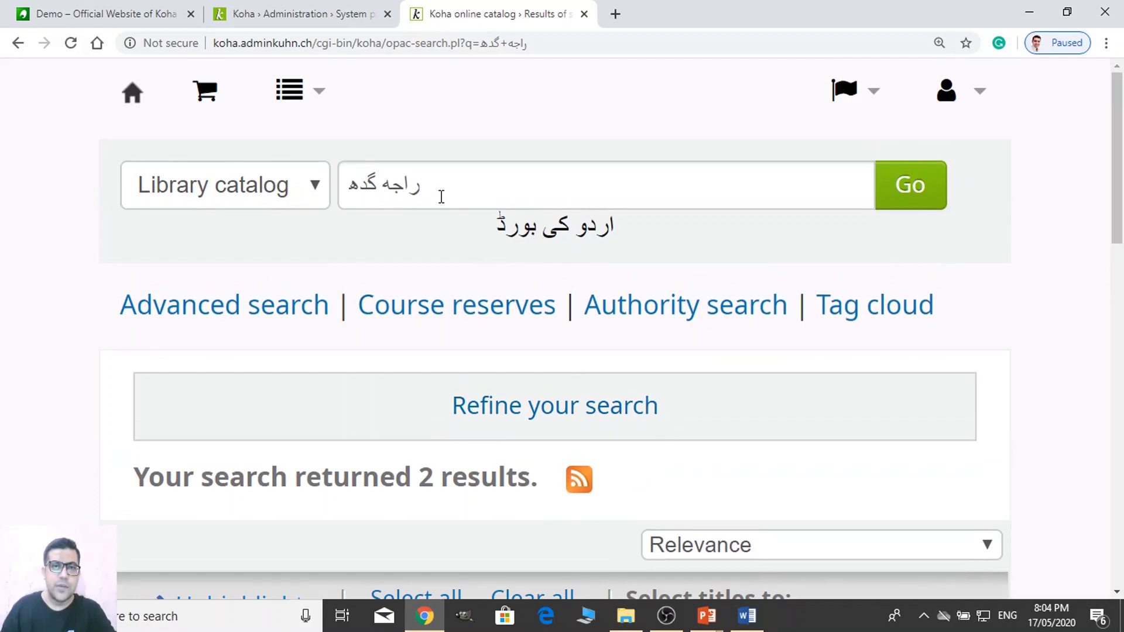
left_click(350, 187)
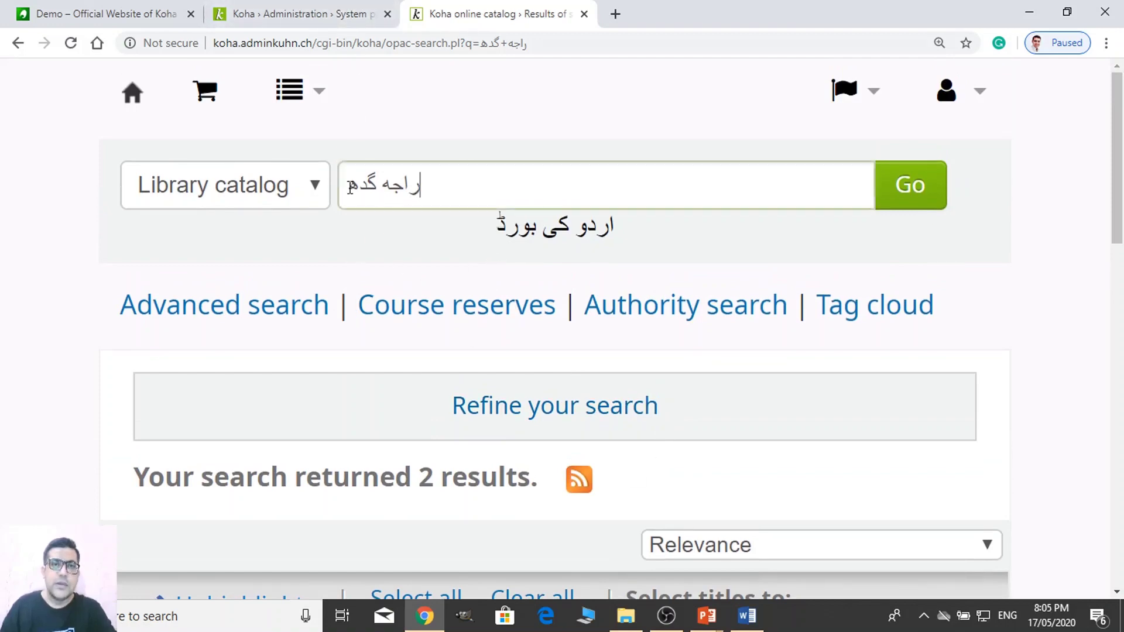
triple_click(350, 188)
key("BackSpace")
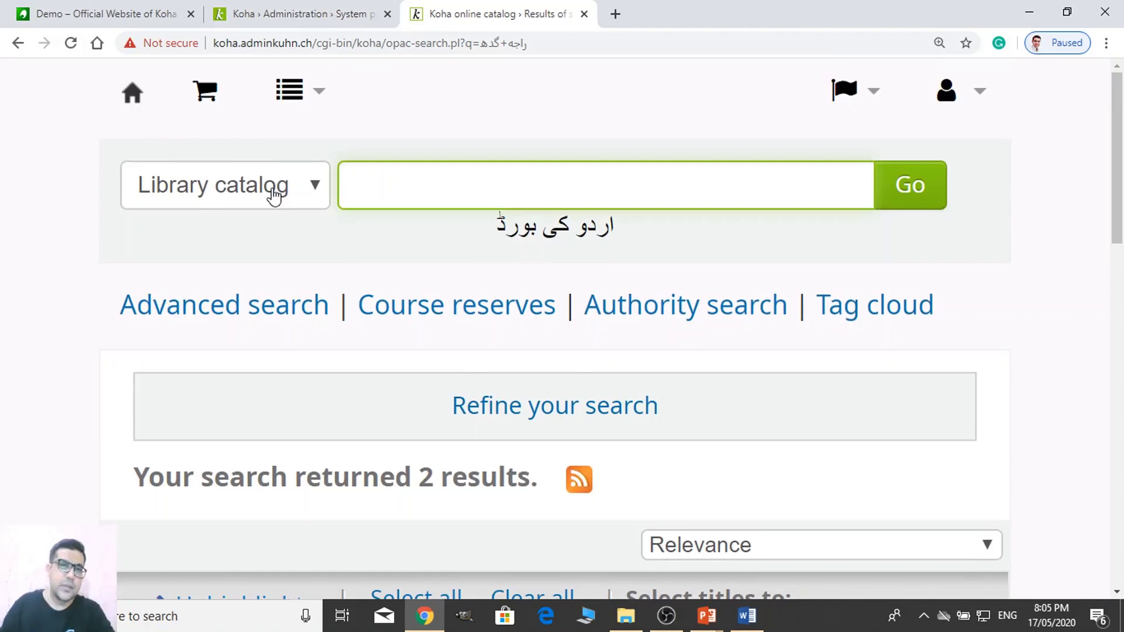
left_click(554, 227)
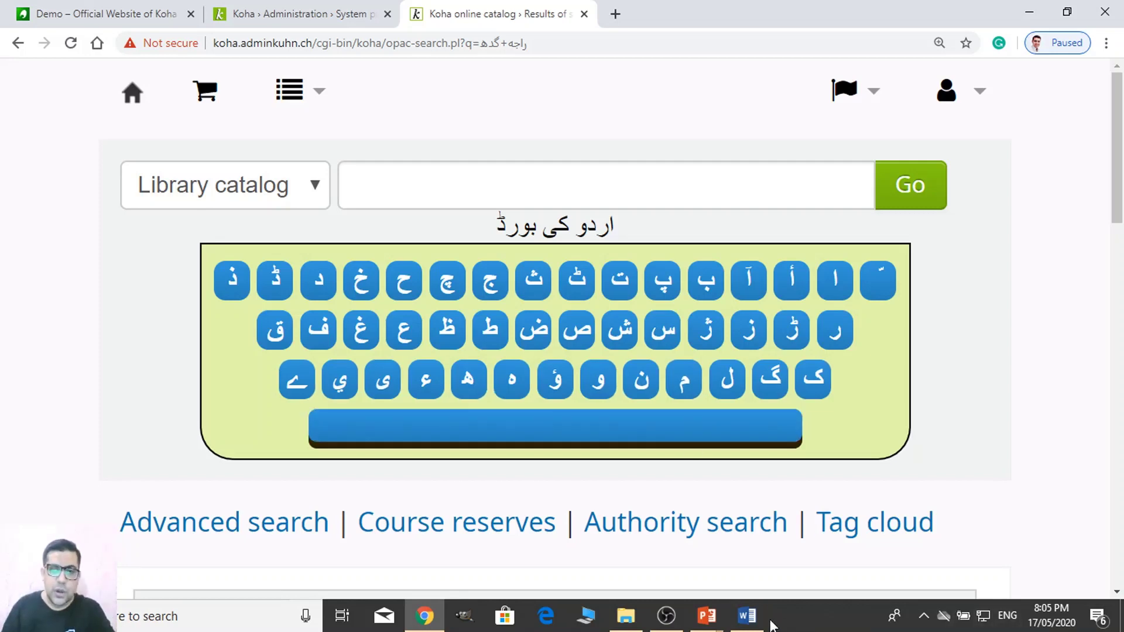
- Bring up the Word code notes and select UrduKeyboard in the container CSS rule
left_click(746, 615)
scroll(922, 266, "up", 20)
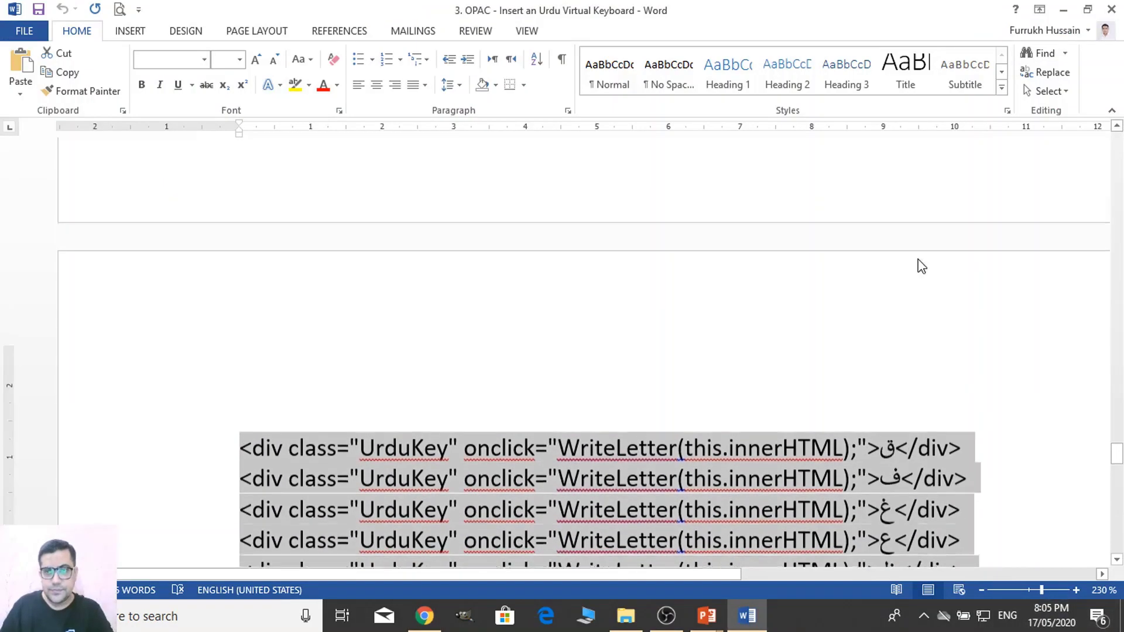
scroll(919, 260, "up", 15)
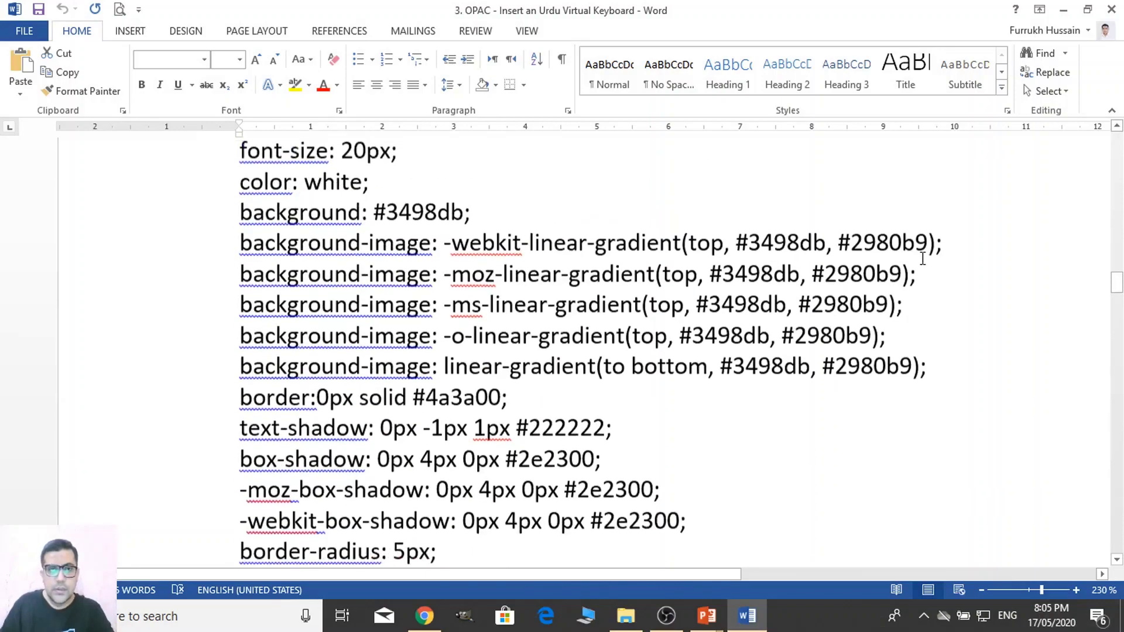
left_click(1116, 212)
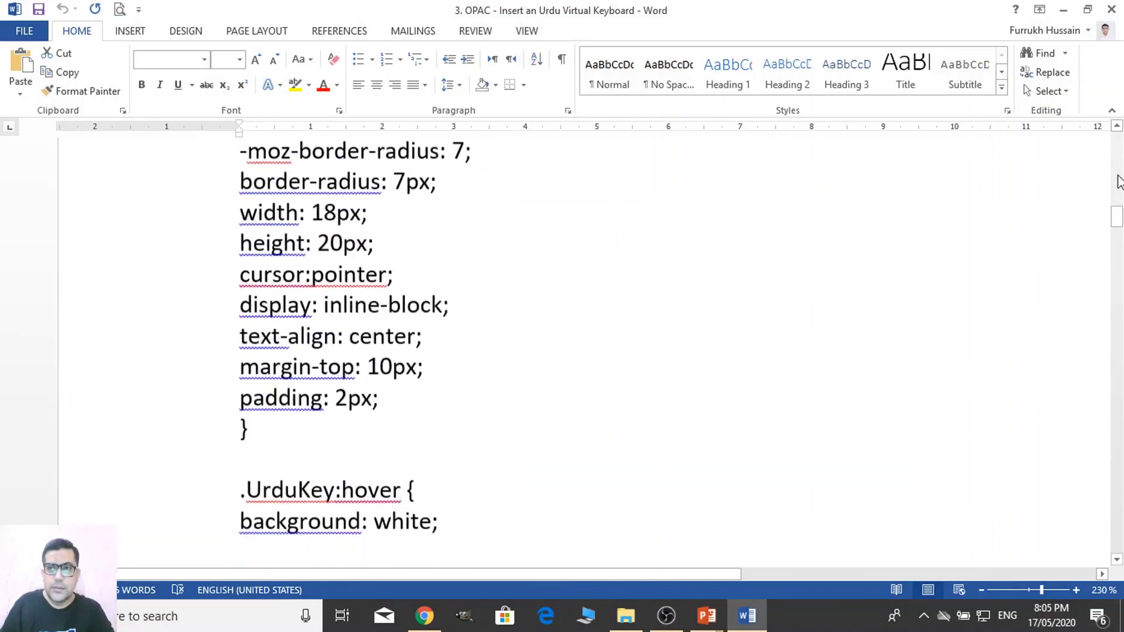
left_click_drag(1117, 214, 1118, 146)
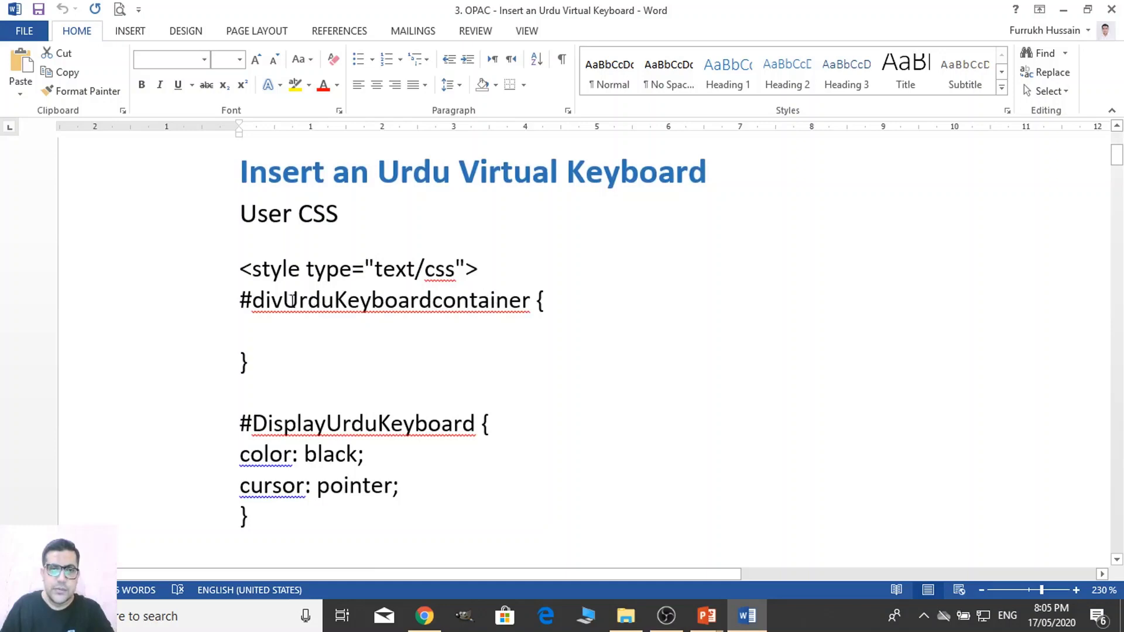
left_click_drag(291, 300, 420, 300)
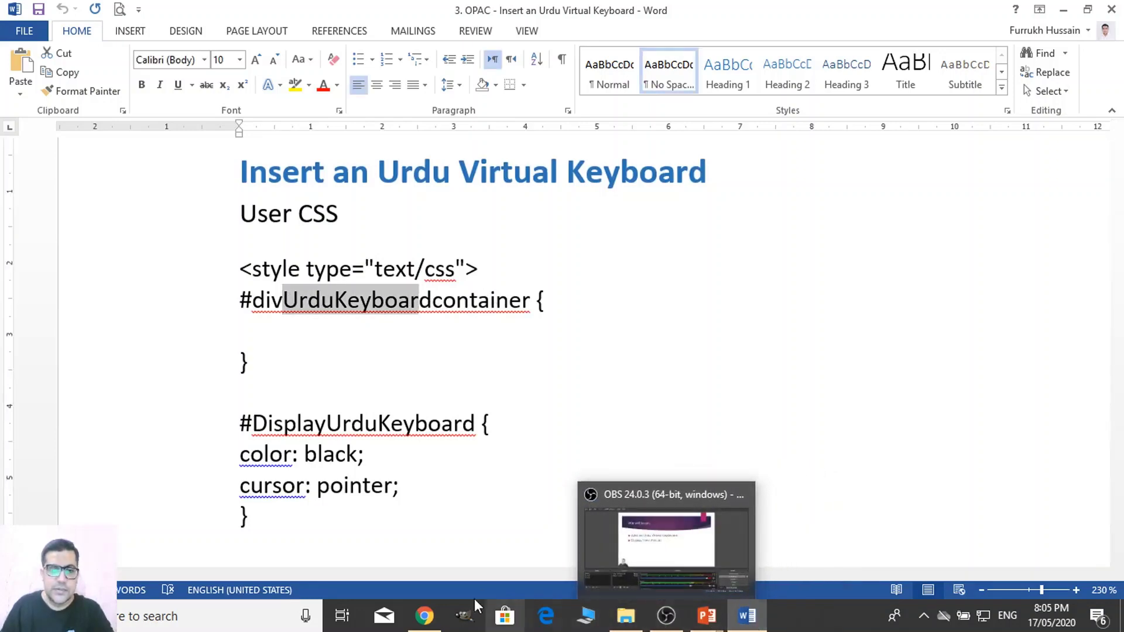
- Close the catalog's Urdu keyboard and compare the DisplayUrduKeyboard rule with the page
left_click(424, 615)
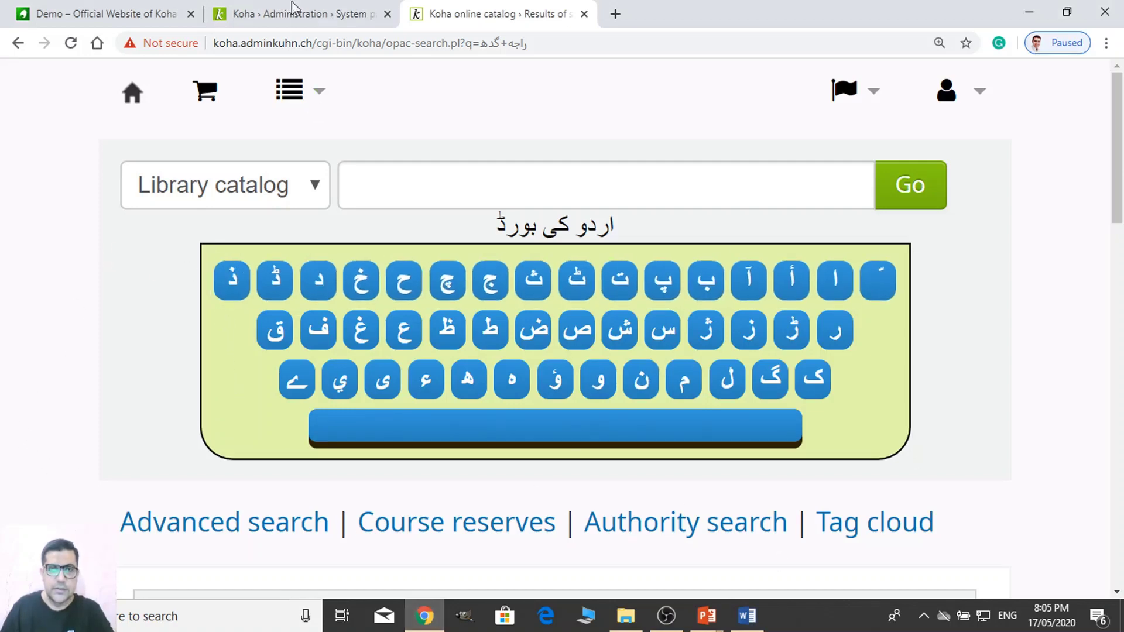
left_click(571, 231)
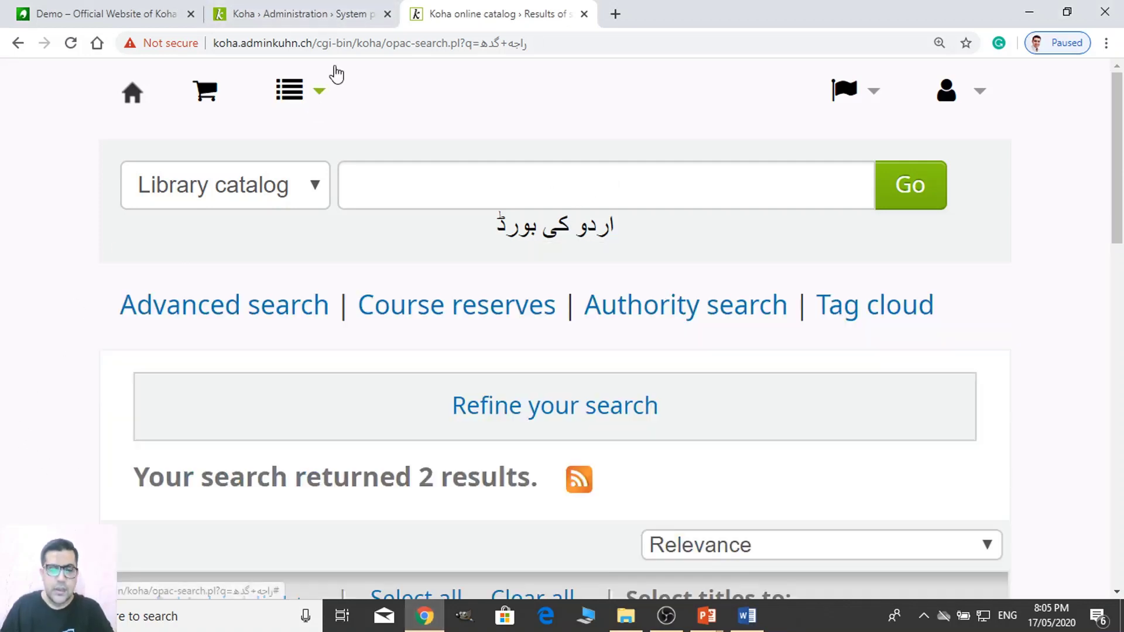
key("alt+Tab")
scroll(499, 380, "down", 4)
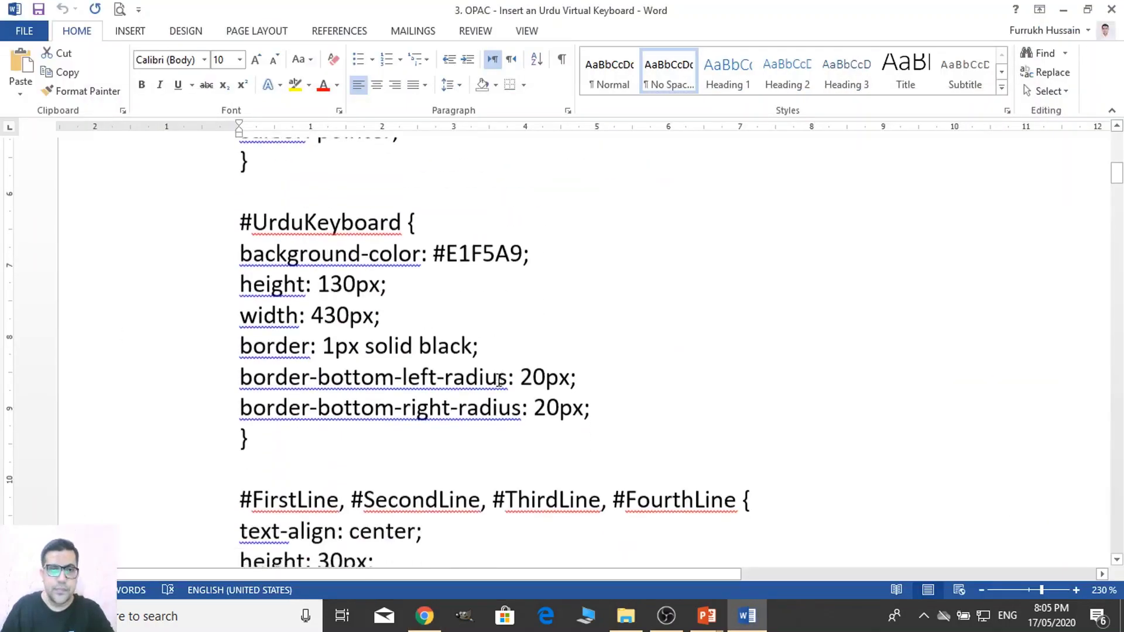
scroll(492, 346, "up", 3)
left_click(442, 338)
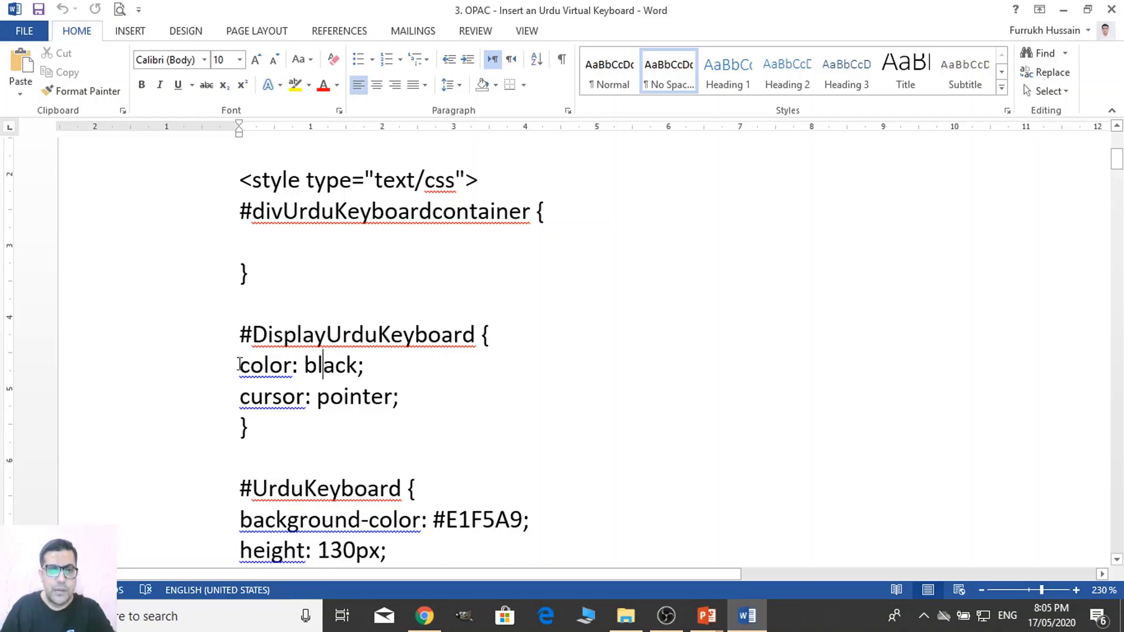
key("alt+Tab")
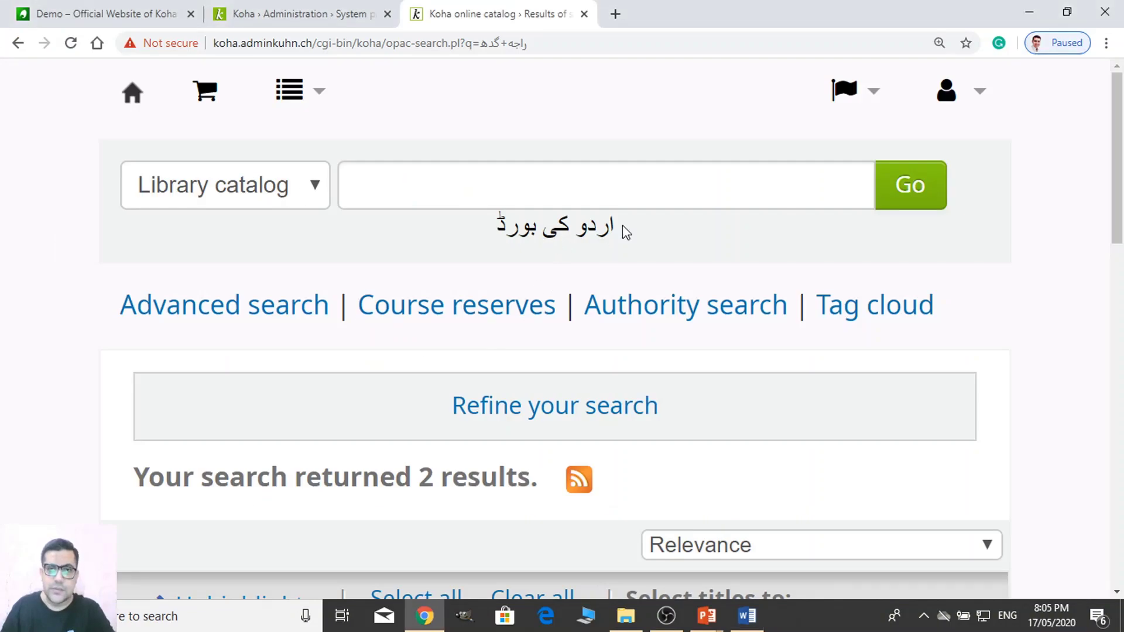
key("alt+Tab")
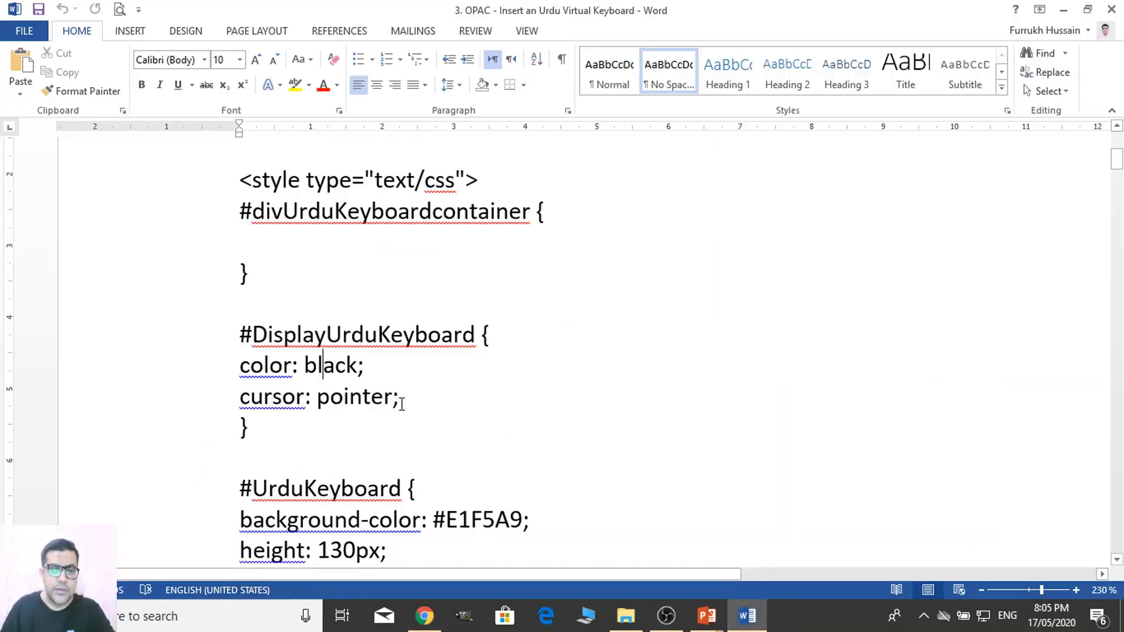
key("alt+Tab")
key("alt+Tab")
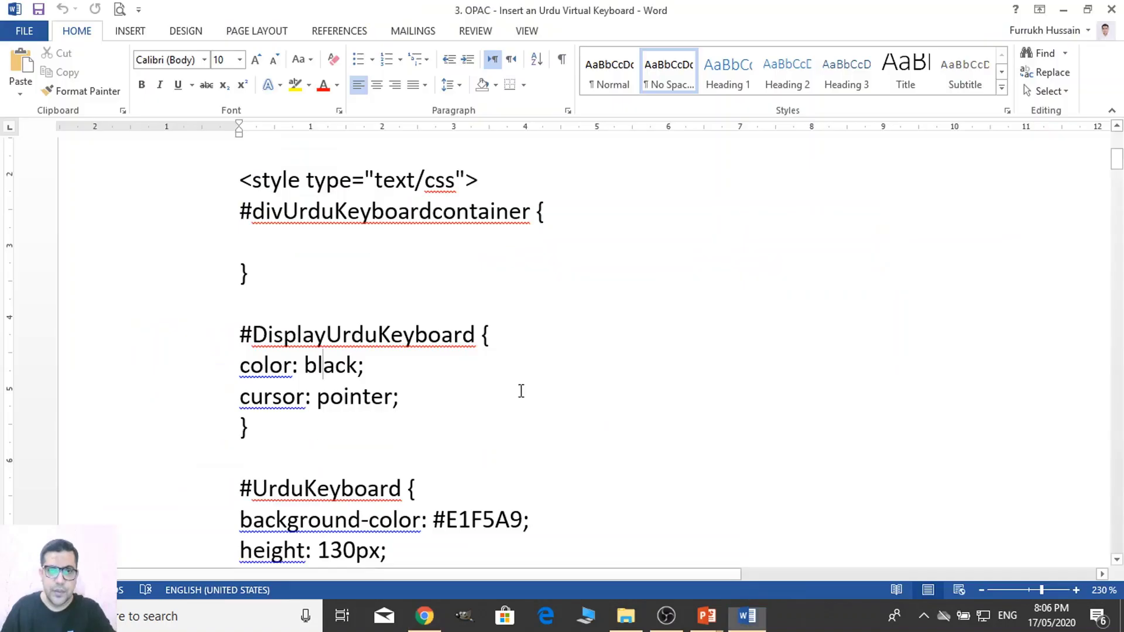
- Scroll down through the remaining CSS rules to the JavaScript section
scroll(346, 452, "down", 2)
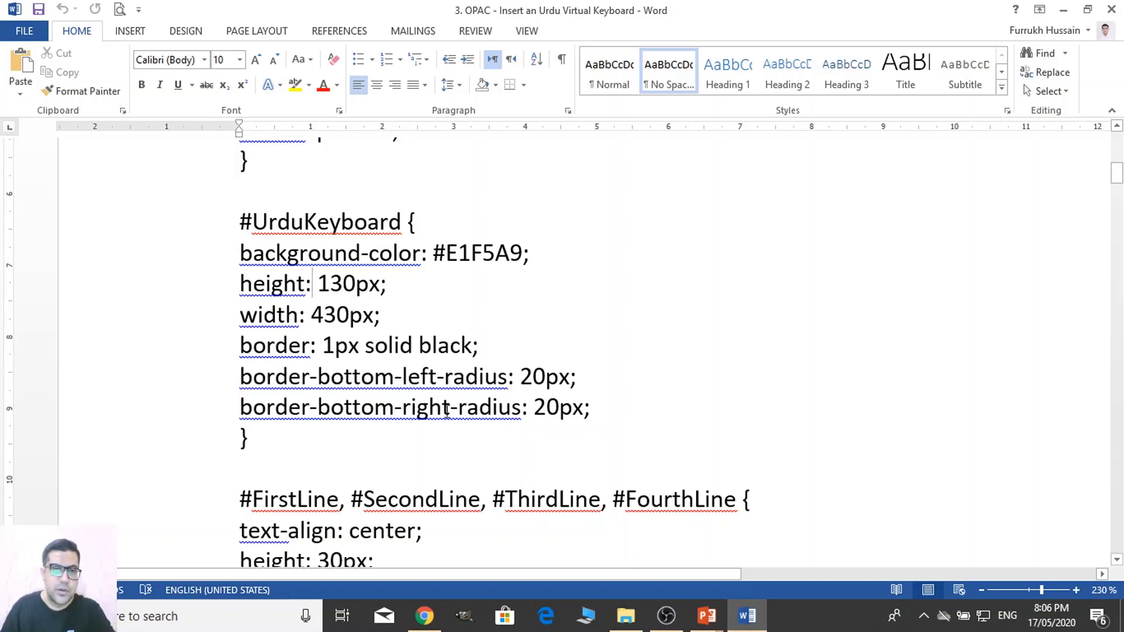
scroll(447, 408, "down", 10)
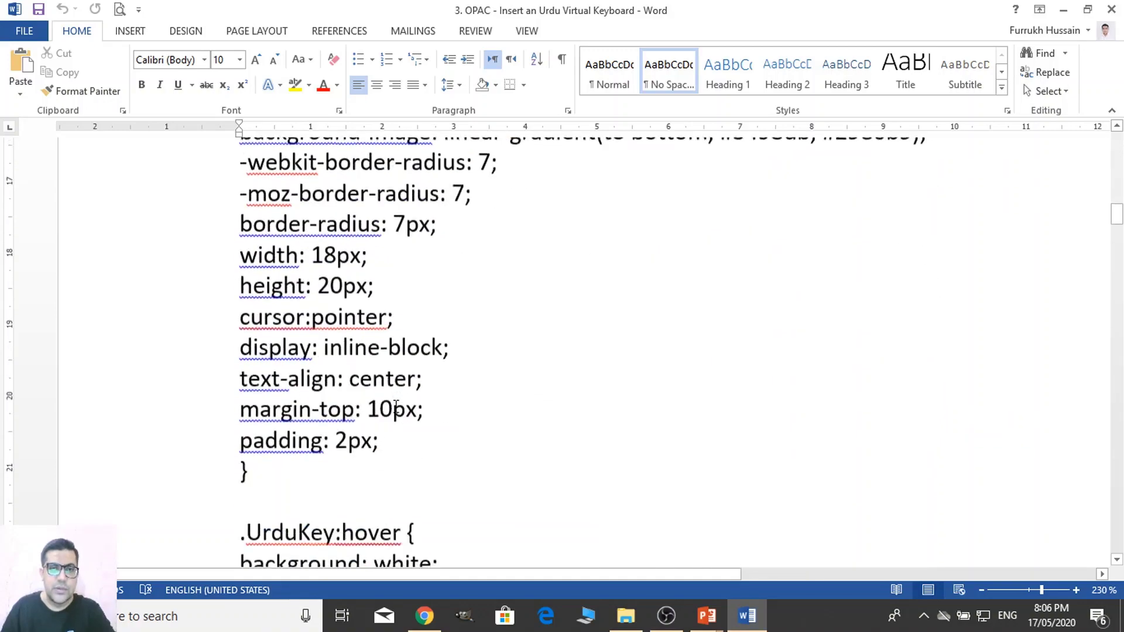
scroll(395, 406, "down", 4)
scroll(410, 434, "up", 9)
scroll(427, 459, "down", 3)
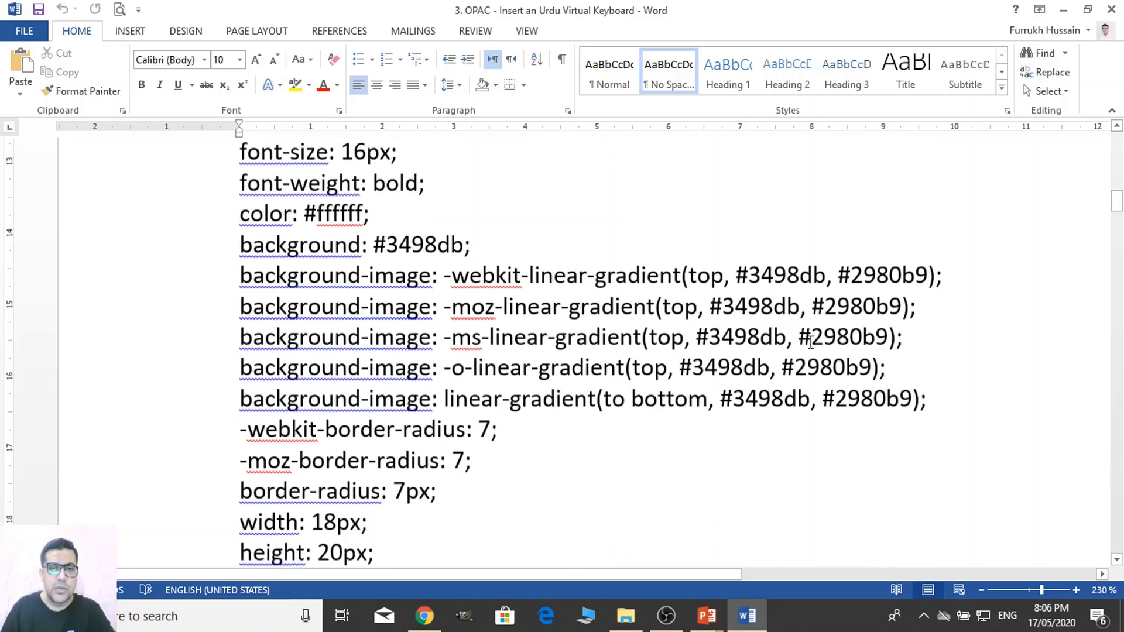
scroll(509, 427, "down", 10)
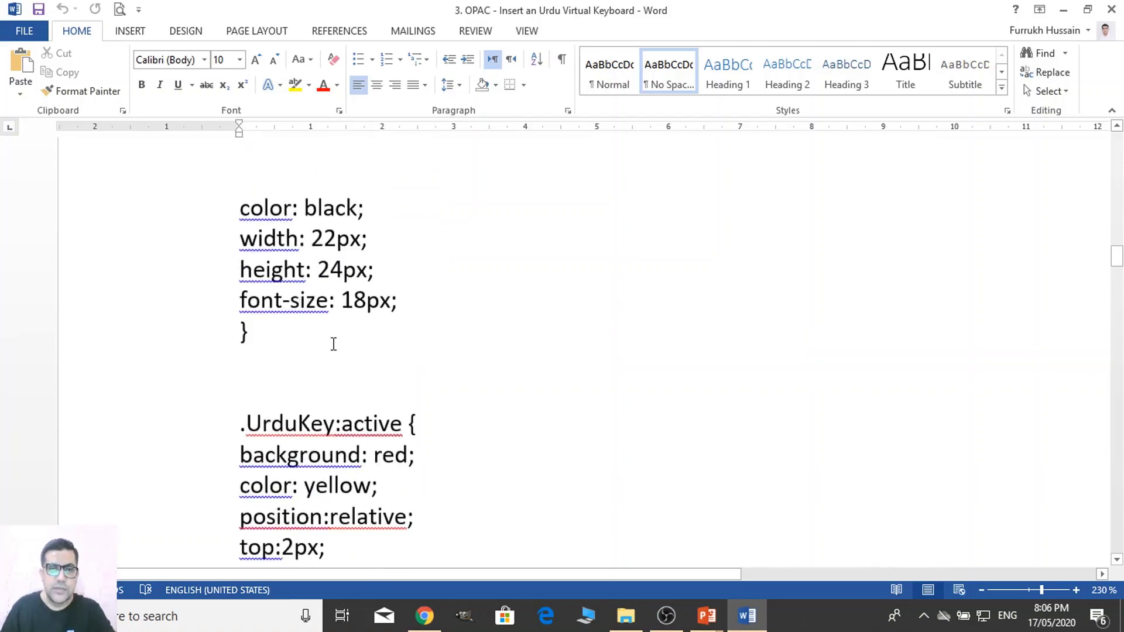
scroll(351, 340, "down", 15)
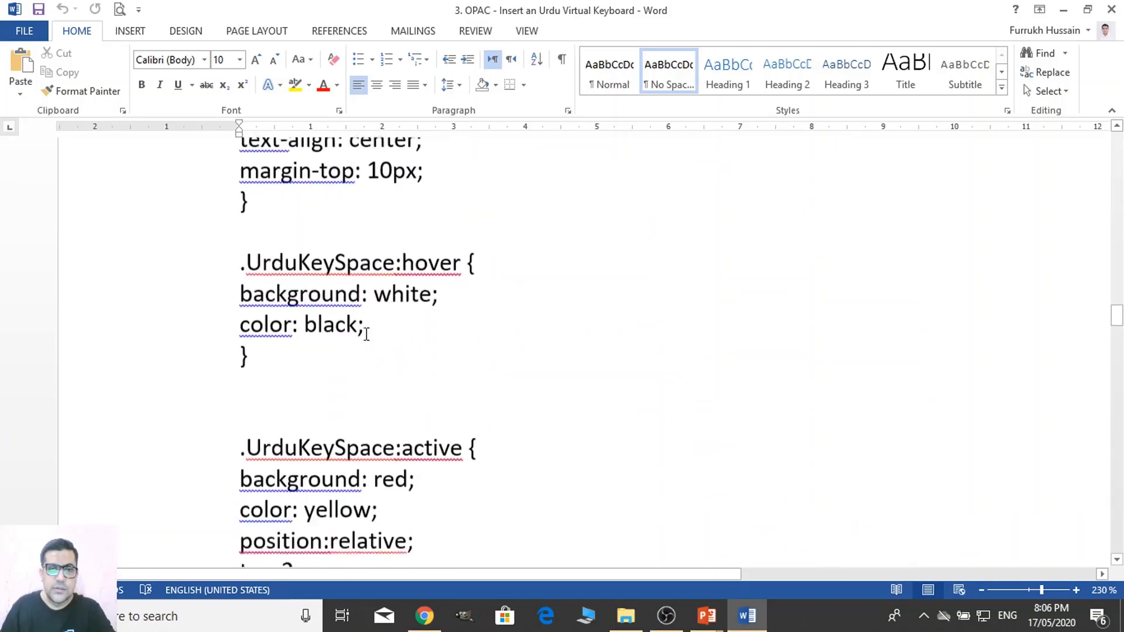
scroll(369, 337, "down", 8)
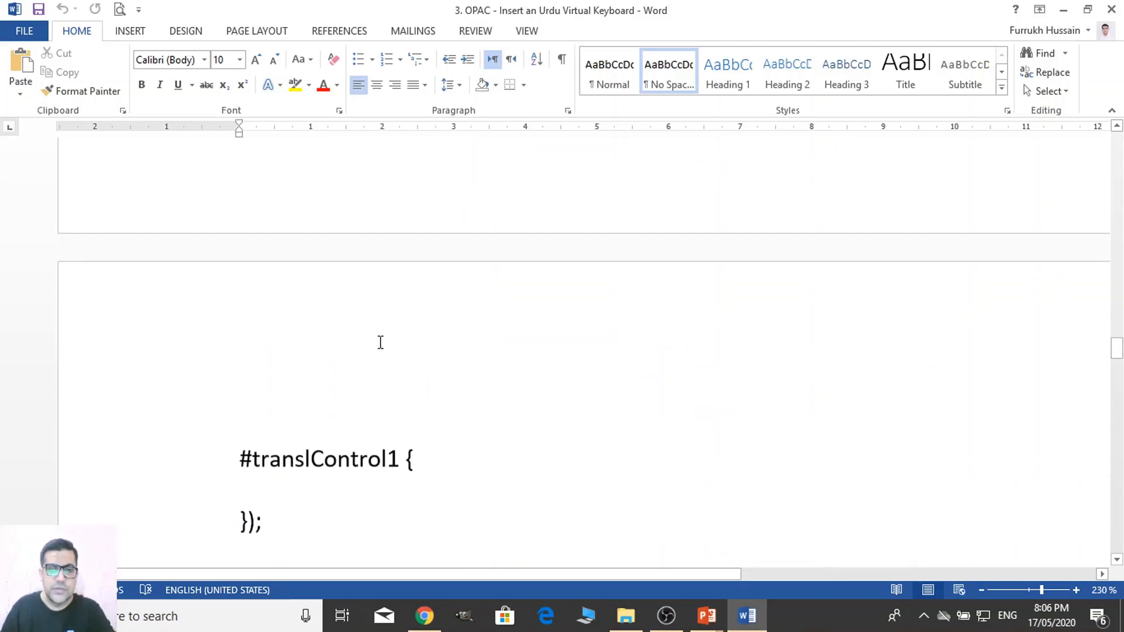
scroll(381, 342, "down", 8)
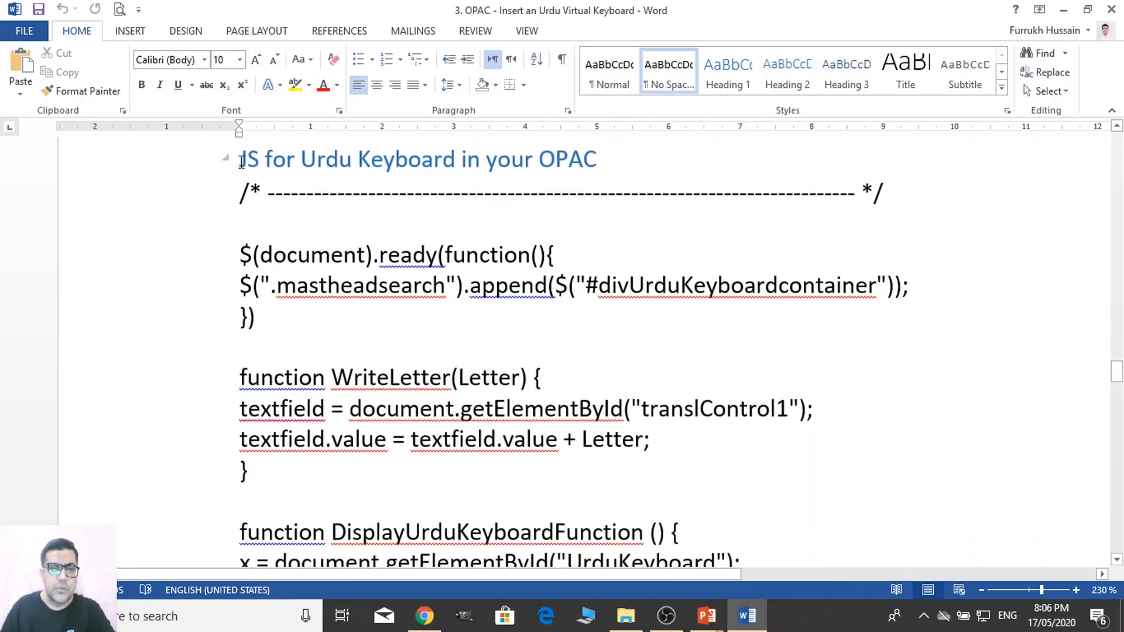
- Compare the keyboard's JavaScript code against the catalog page
scroll(275, 275, "down", 3)
scroll(264, 285, "up", 3)
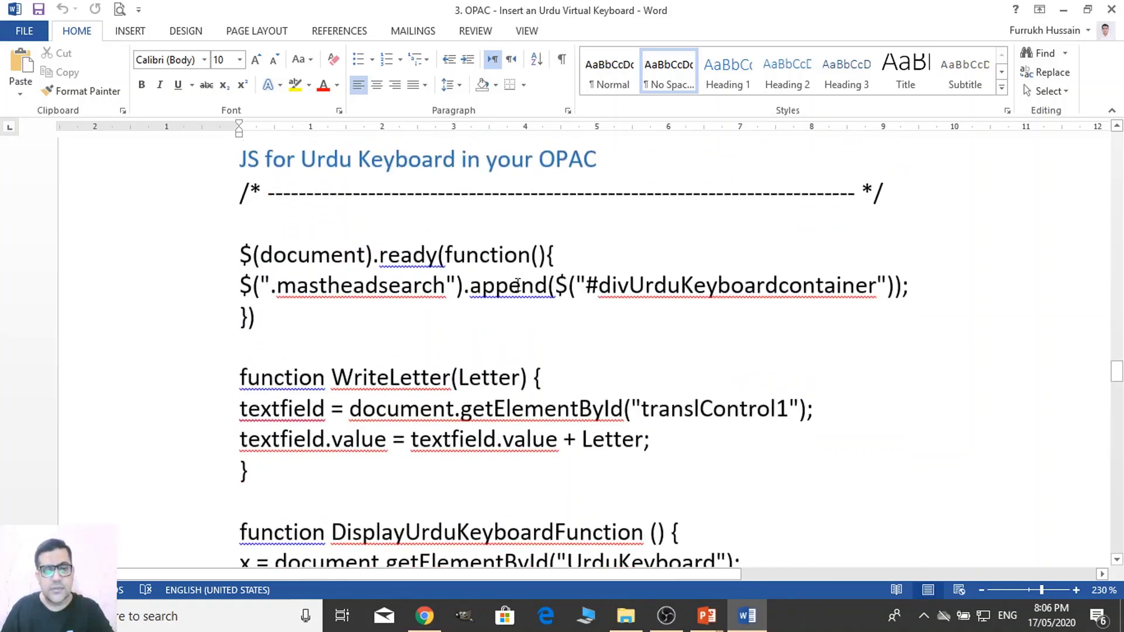
key("alt+Tab")
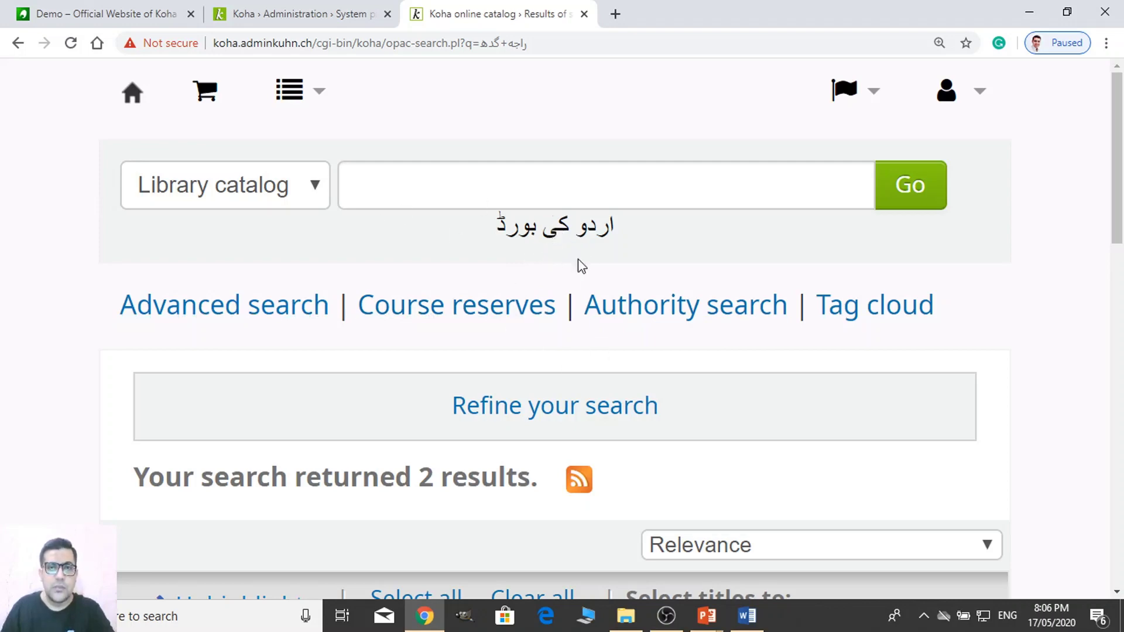
key("alt+Tab")
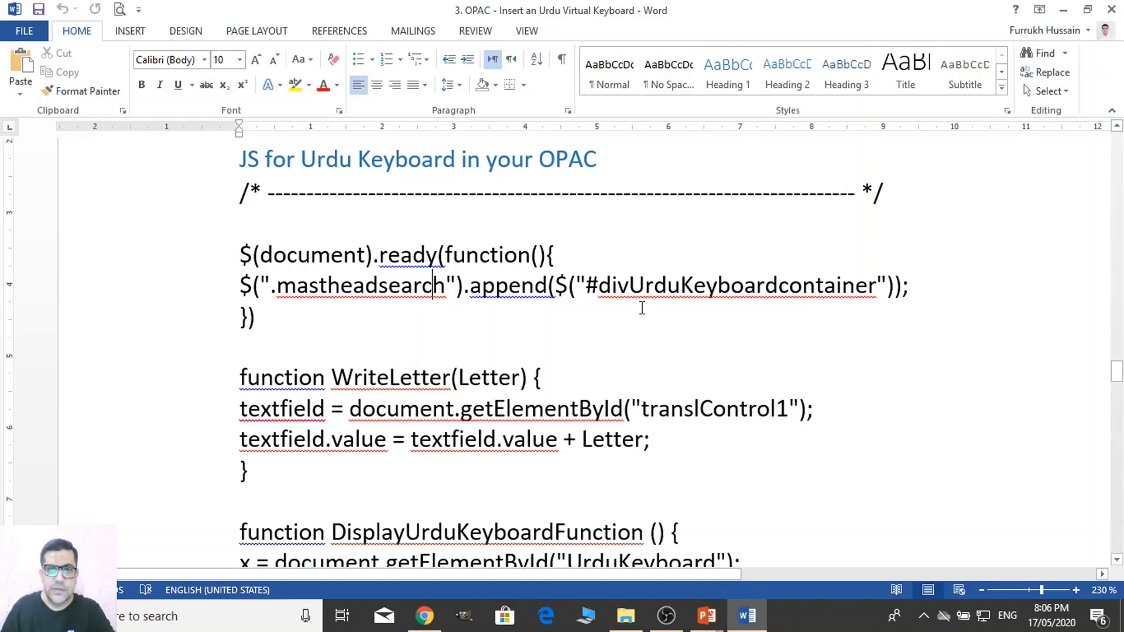
- Scroll to the divUrduKeyboardcontainer HTML and select the اردو کی بورڈ label in its span
scroll(392, 360, "down", 3)
scroll(394, 360, "down", 5)
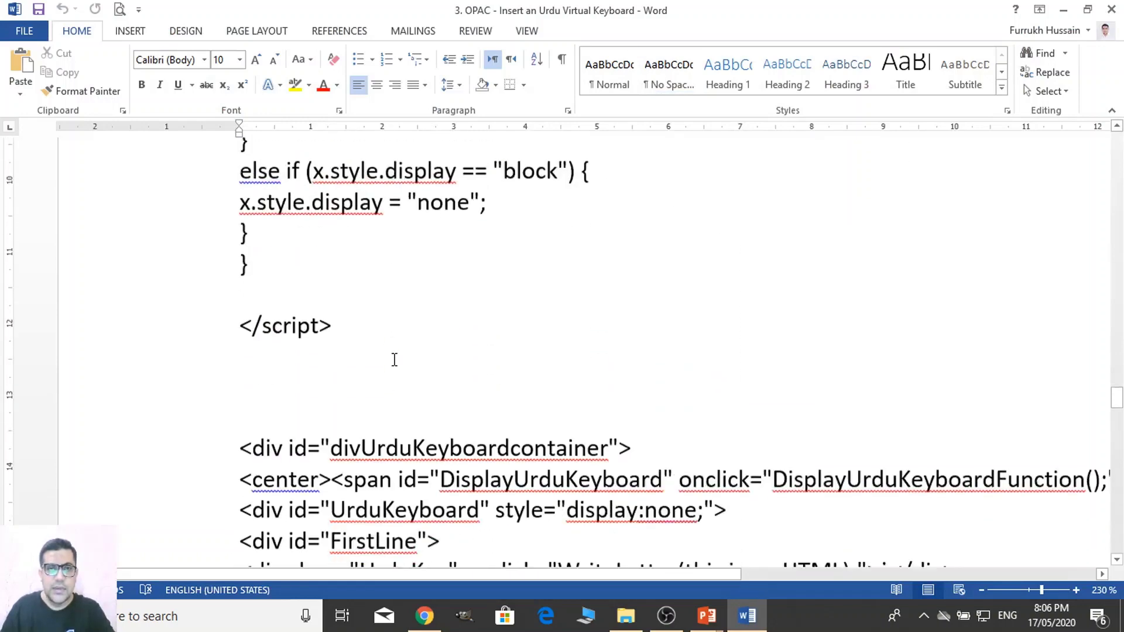
scroll(394, 360, "down", 1)
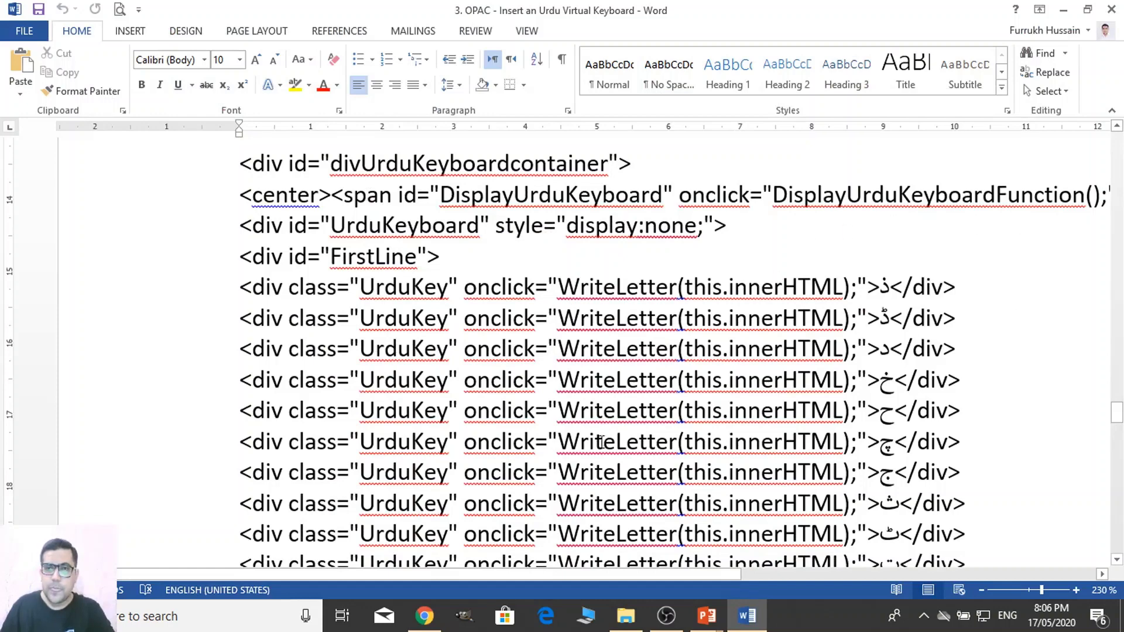
left_click_drag(460, 572, 633, 575)
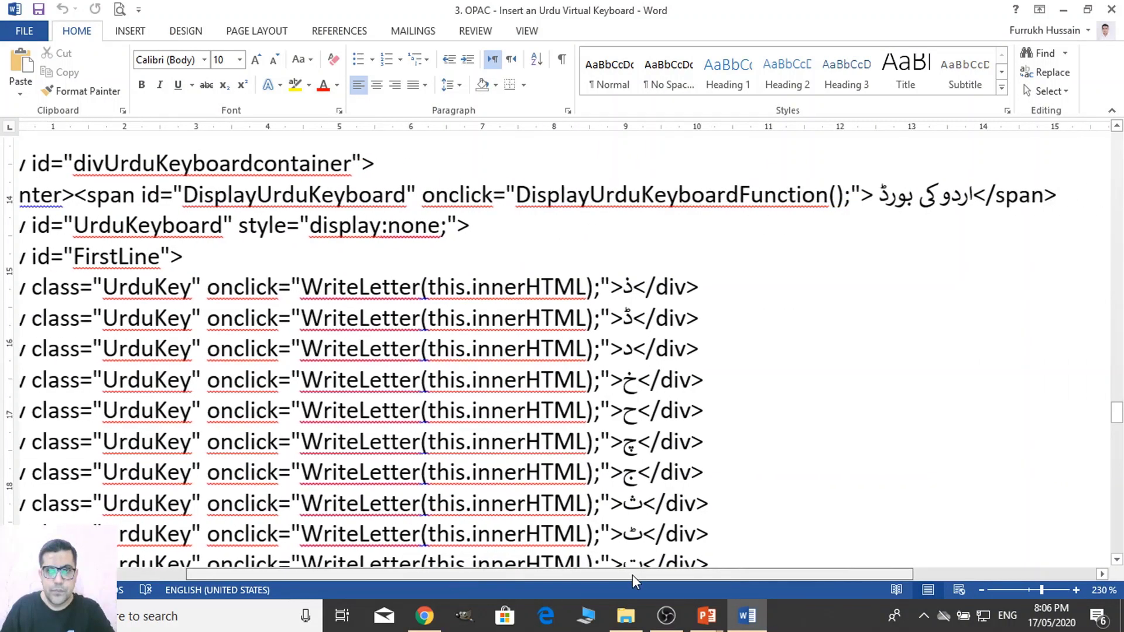
left_click_drag(970, 201, 896, 199)
left_click(895, 199)
key("alt+Tab")
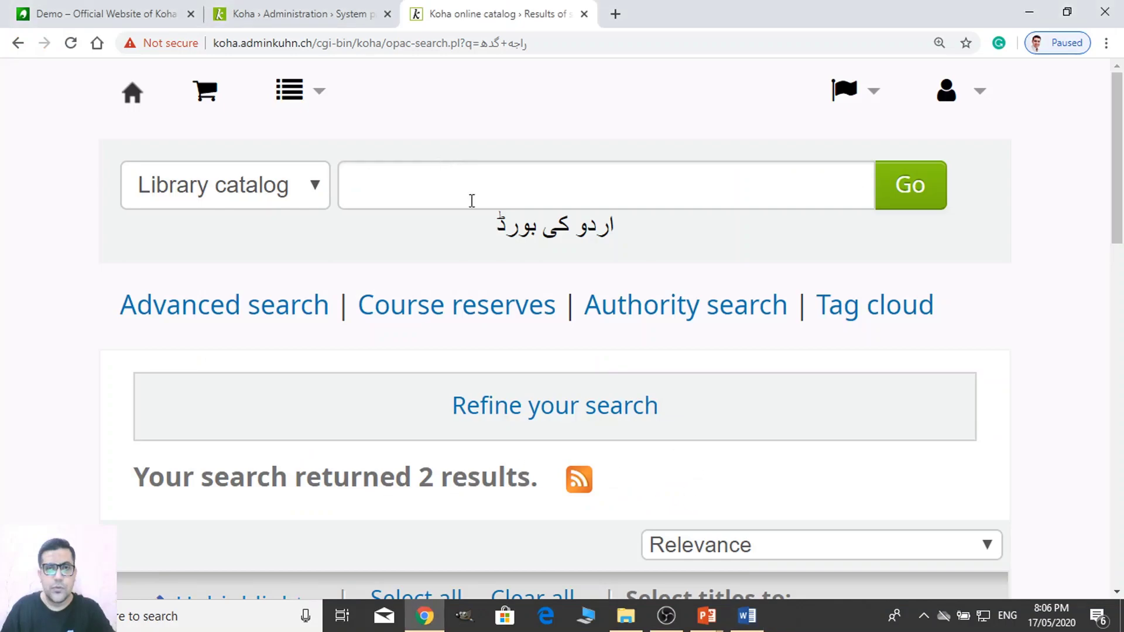
key("alt+Tab")
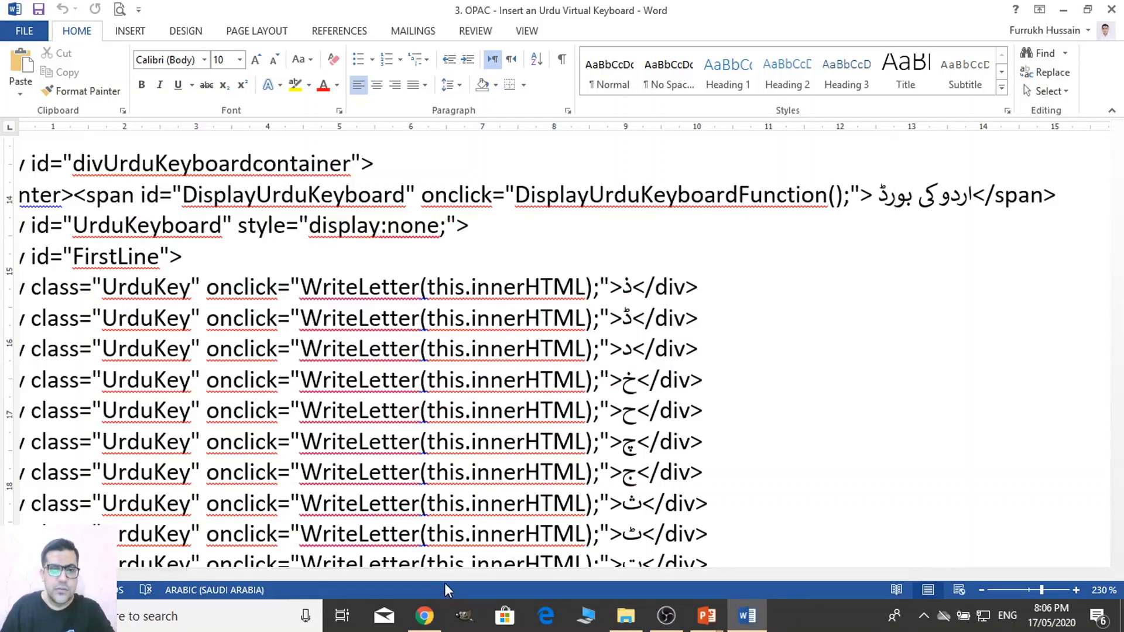
- Scroll through the FirstLine to FourthLine rows of UrduKey div code
left_click_drag(430, 575, 360, 574)
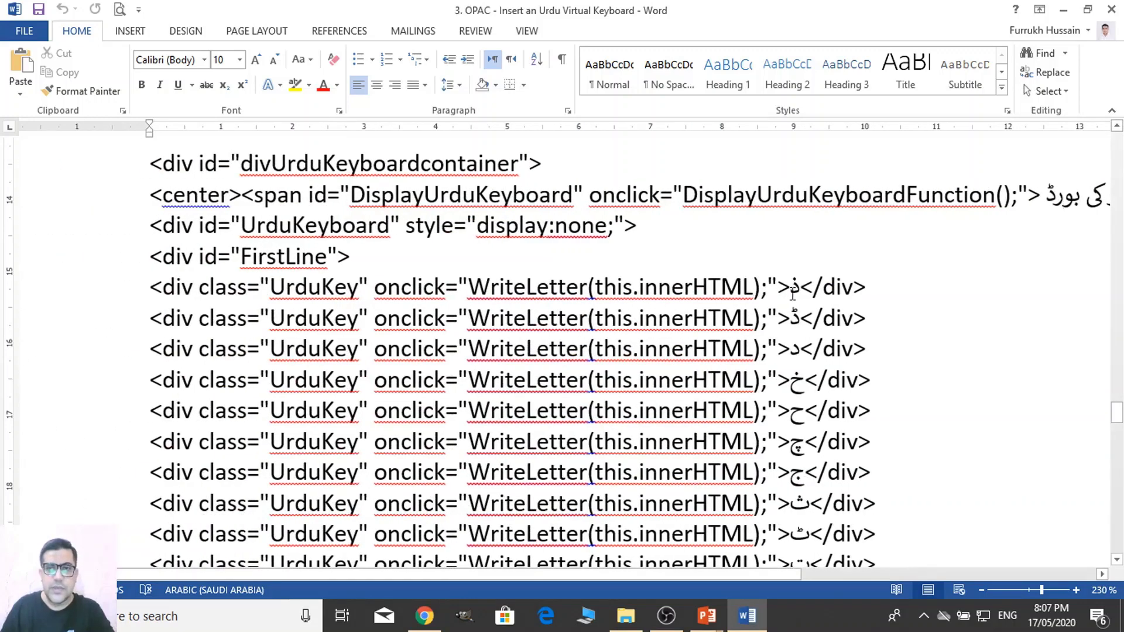
scroll(812, 410, "down", 3)
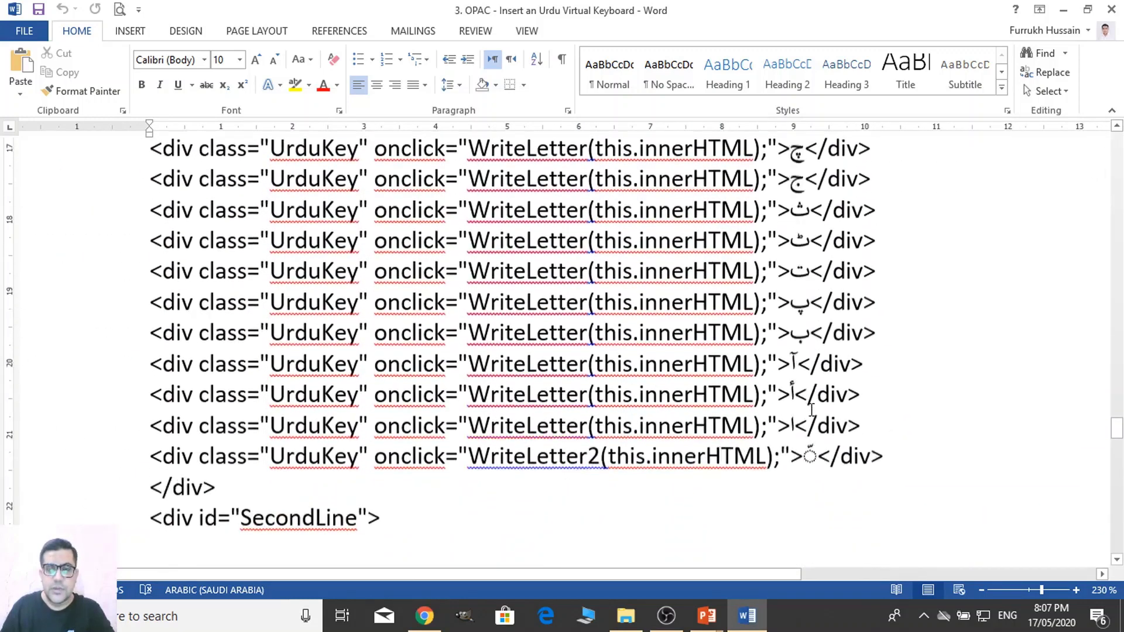
scroll(802, 422, "down", 3)
scroll(801, 416, "up", 6)
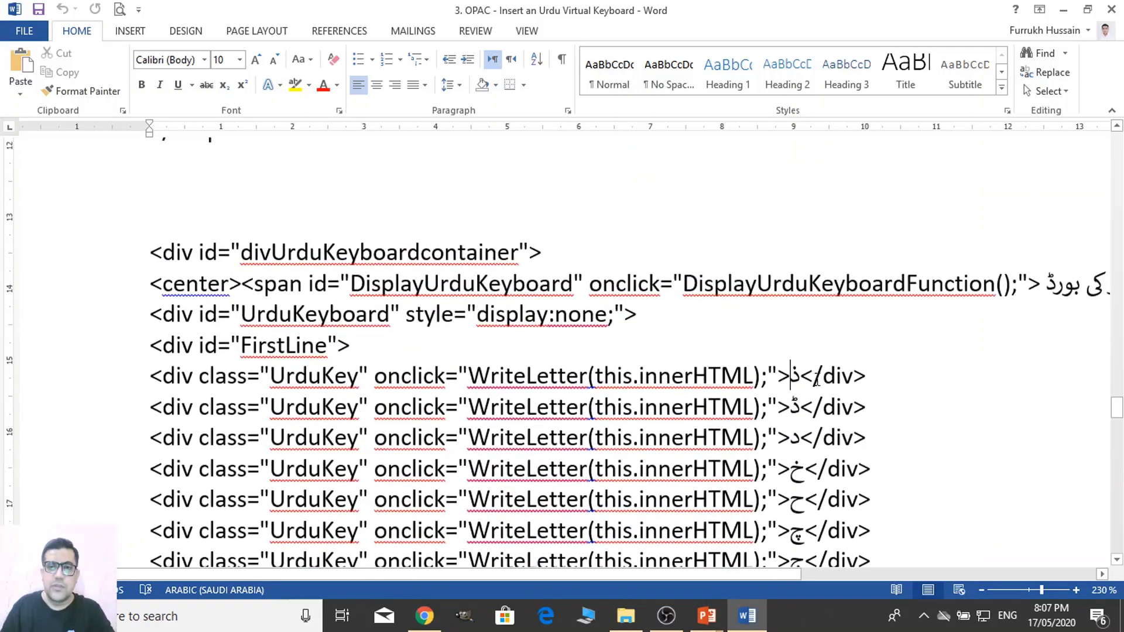
scroll(754, 408, "down", 3)
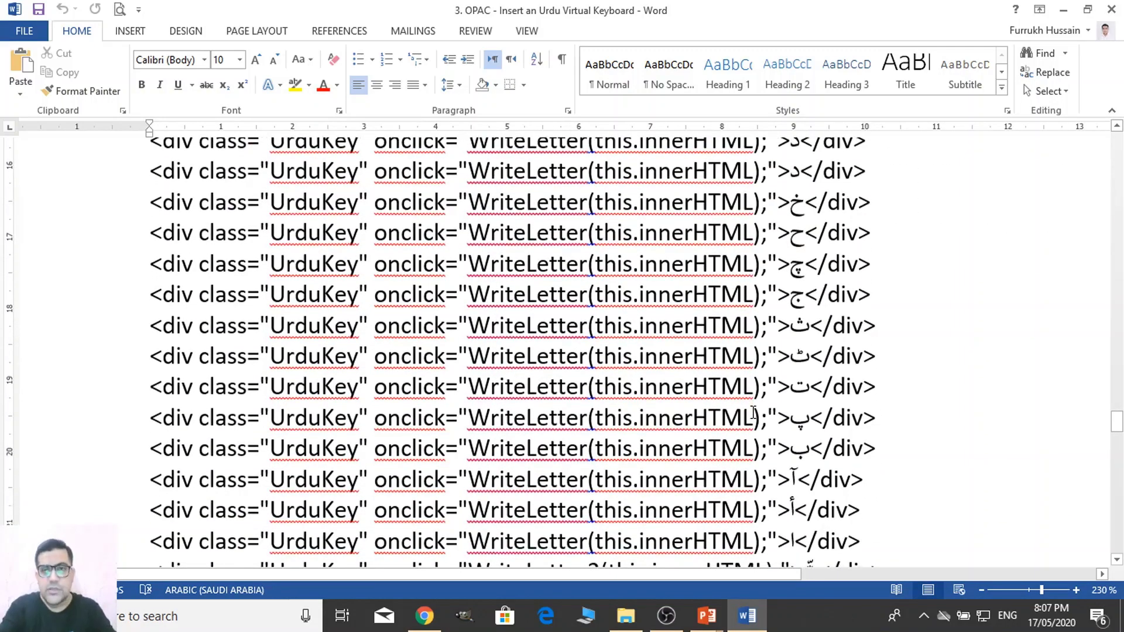
scroll(703, 417, "down", 6)
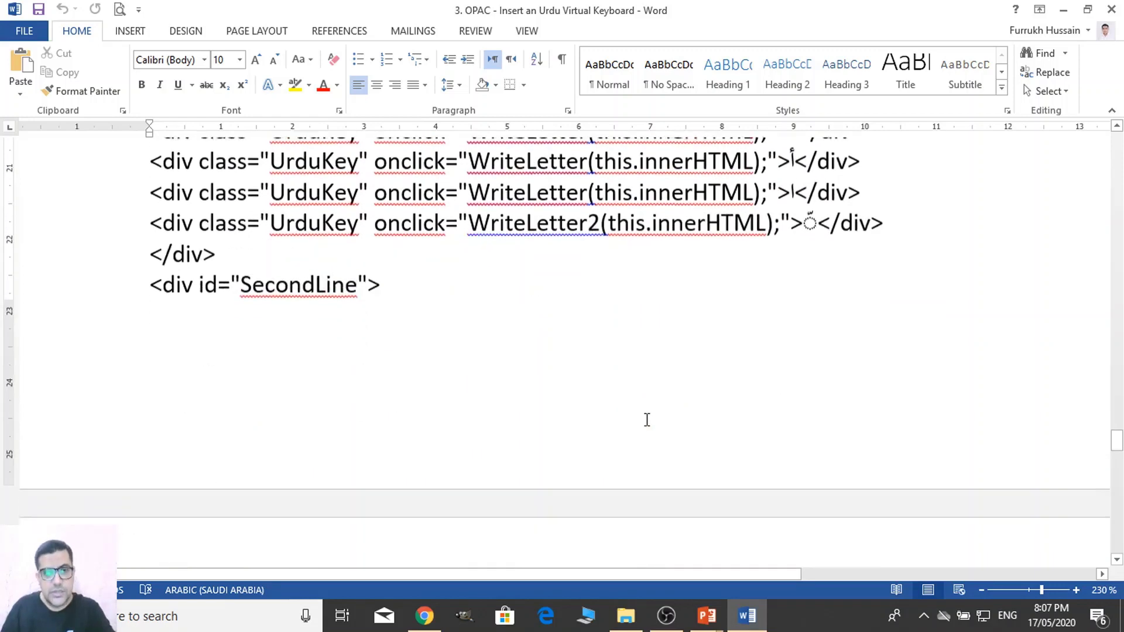
scroll(612, 422, "up", 2)
scroll(474, 406, "down", 6)
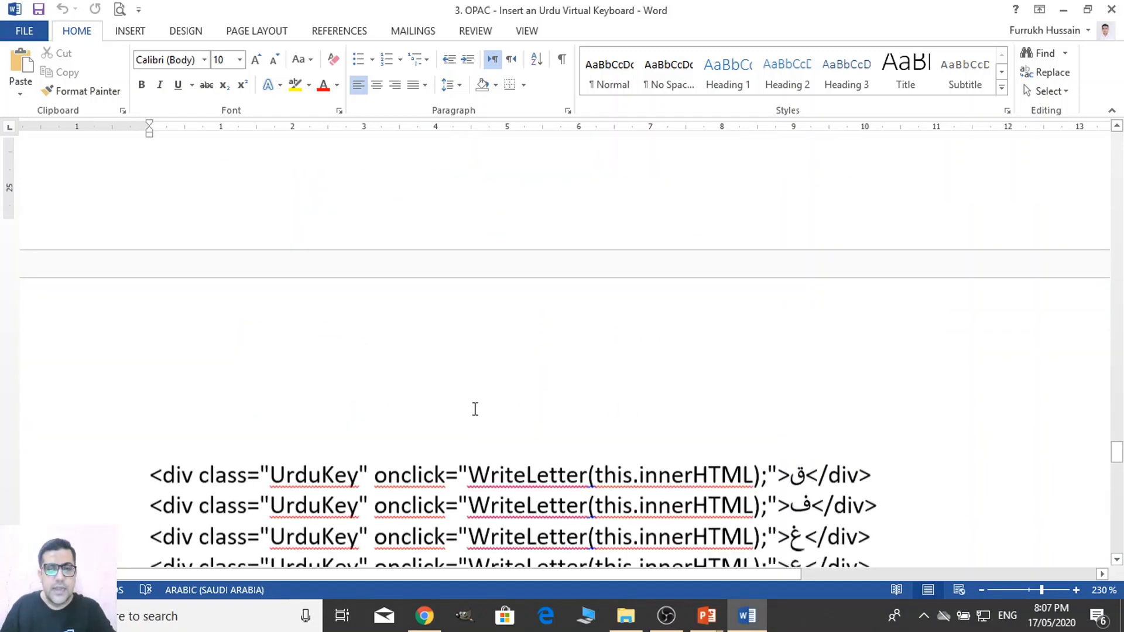
scroll(805, 278, "down", 5)
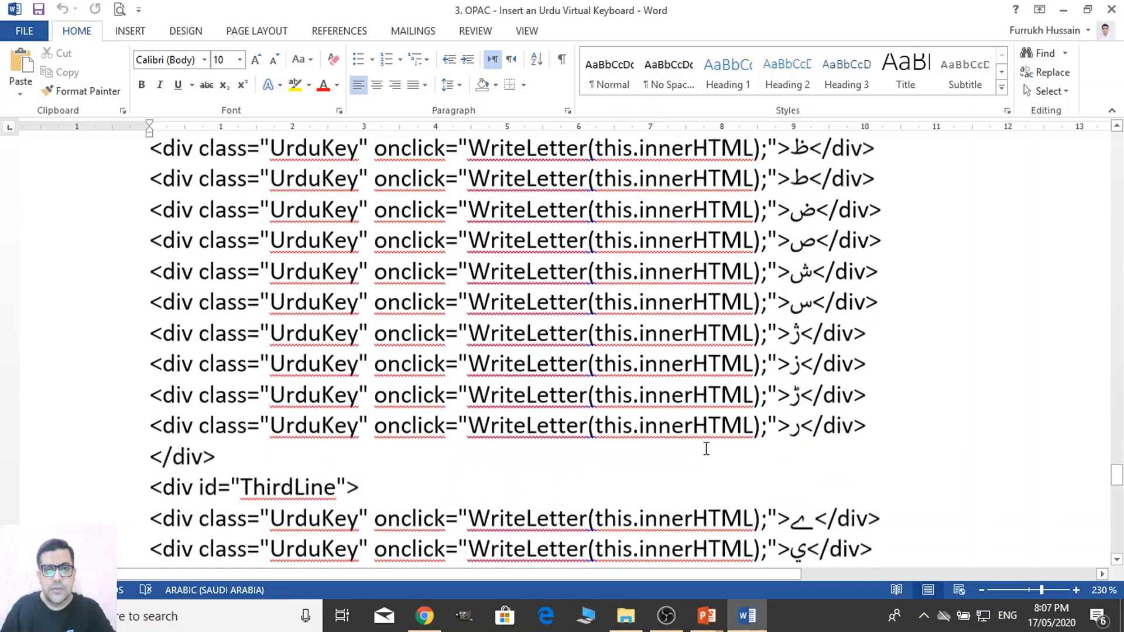
scroll(793, 402, "down", 5)
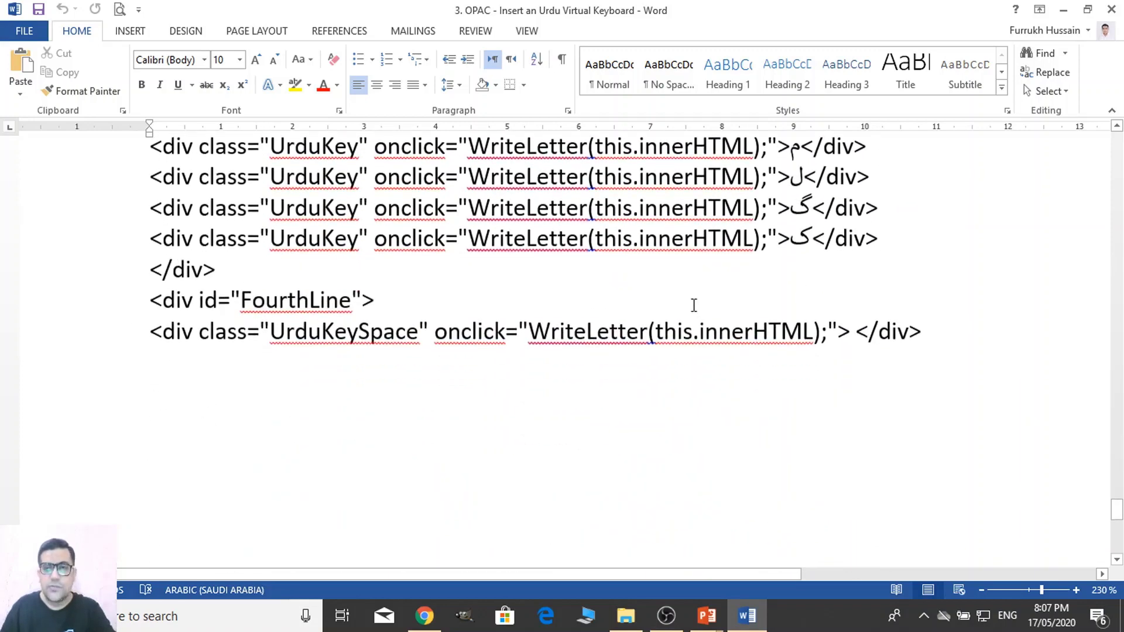
- Highlight the FourthLine id, then show the Urdu on-screen keyboard on the Koha catalogue
double_click(362, 299)
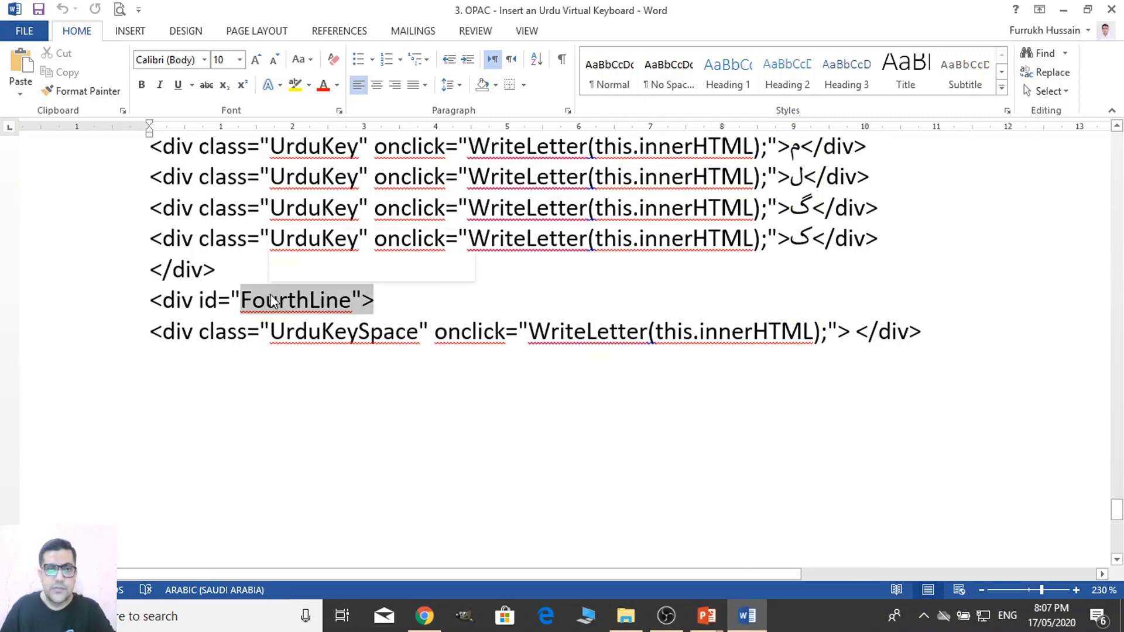
left_click(382, 384)
left_click(393, 350)
scroll(514, 414, "down", 5)
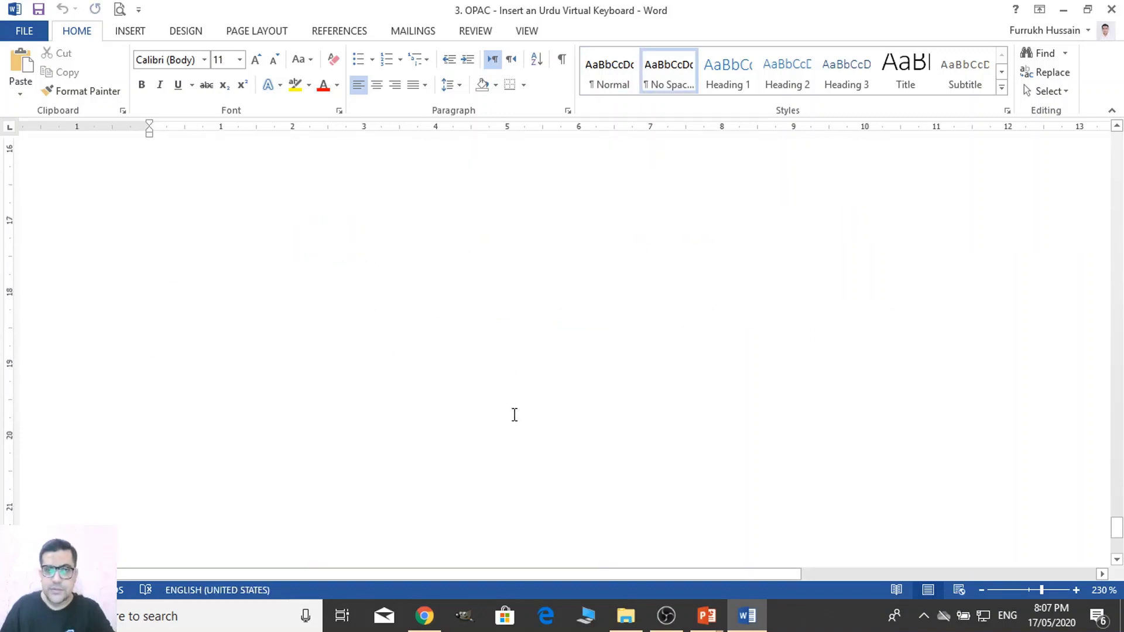
key("alt+Tab")
left_click(589, 246)
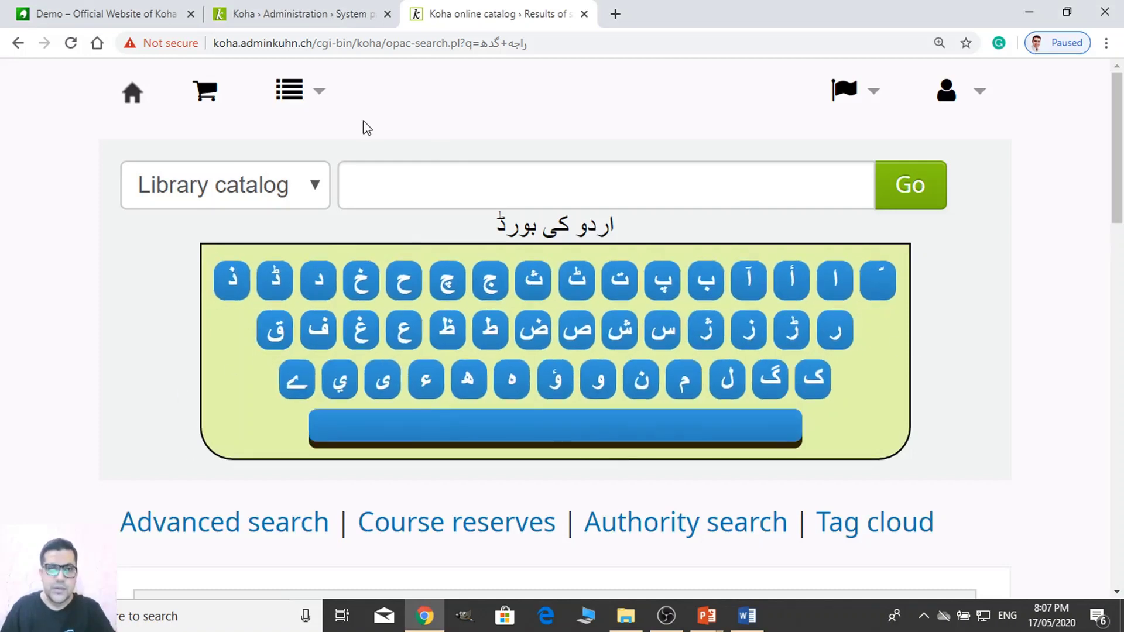
- Back in Word, scroll up through the CSS rules to the FirstLine row of UrduKey divs
key("alt+Tab")
scroll(482, 331, "up", 4)
scroll(482, 331, "up", 5)
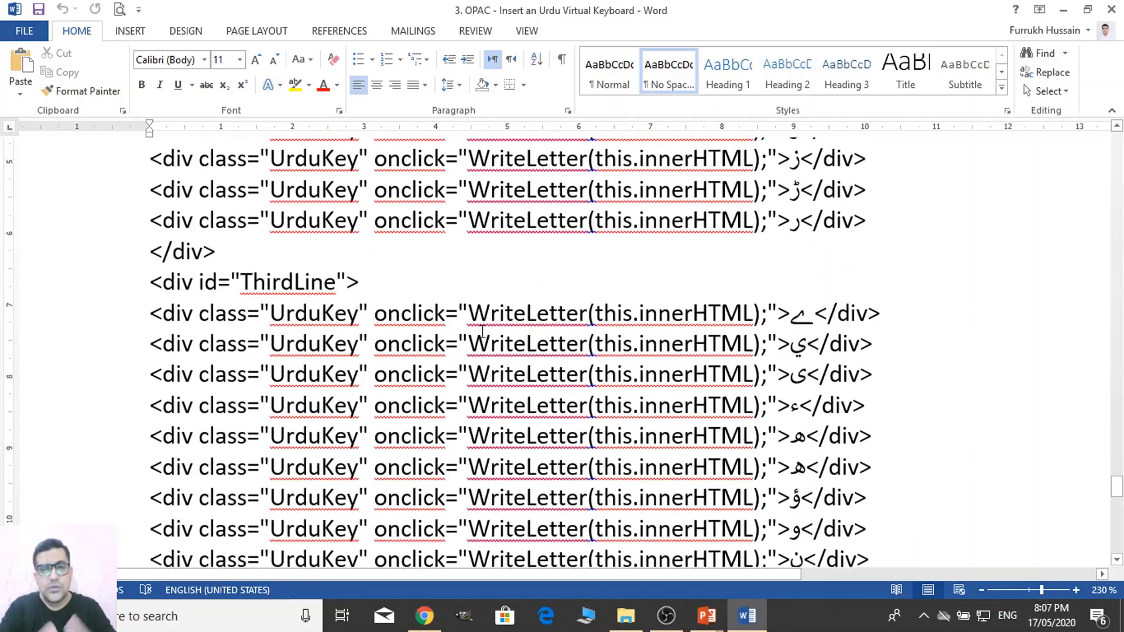
scroll(482, 331, "up", 10)
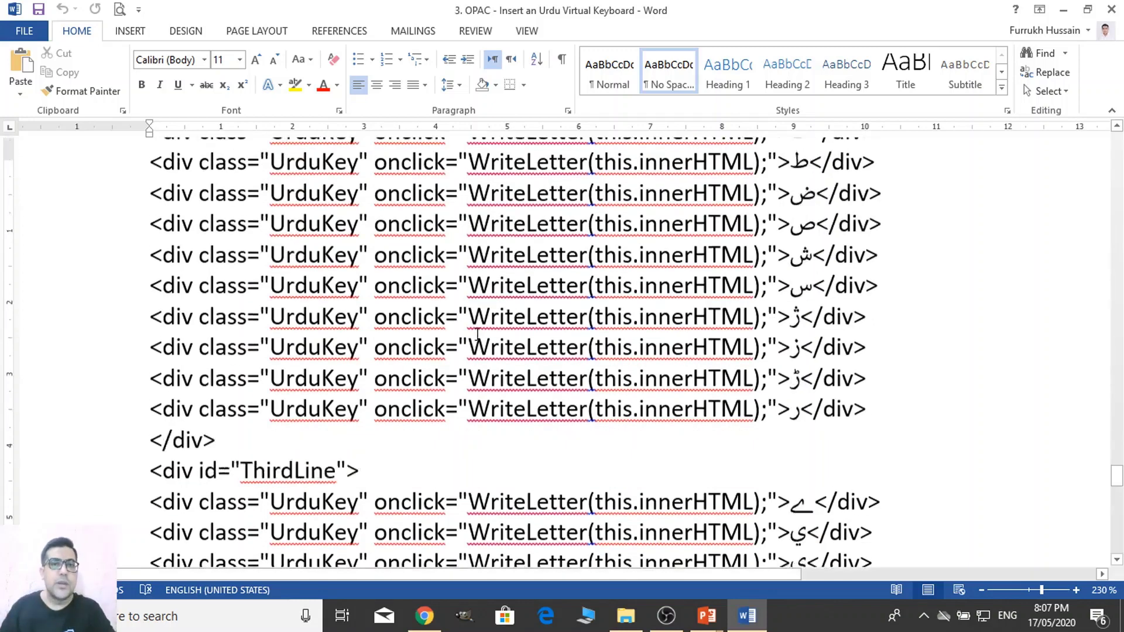
scroll(477, 335, "up", 20)
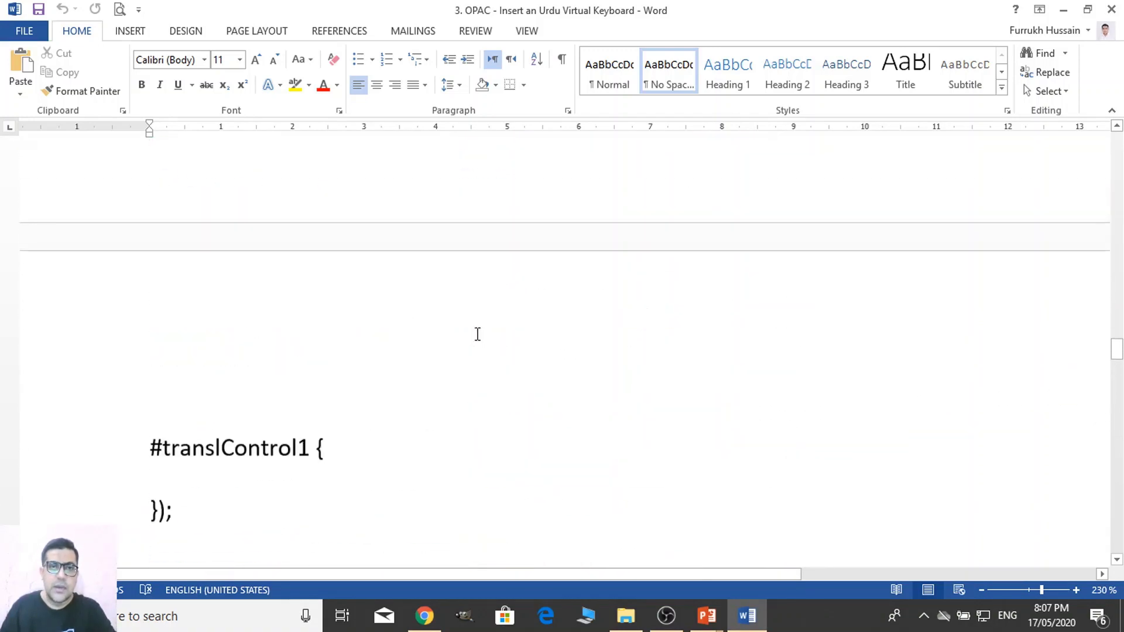
scroll(477, 334, "up", 2)
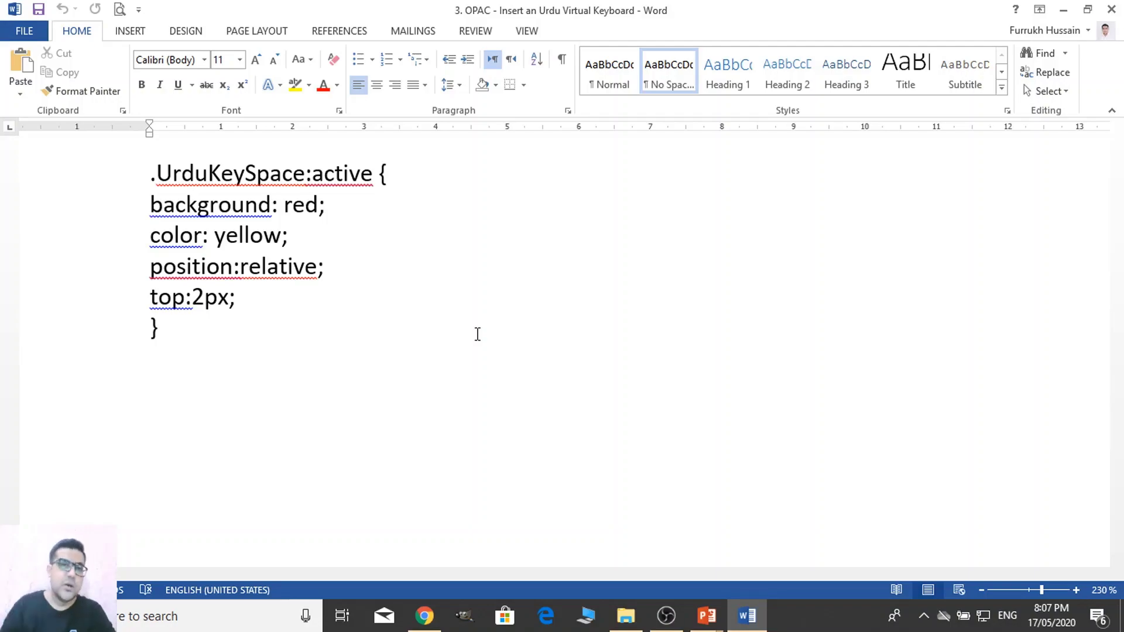
scroll(477, 334, "up", 15)
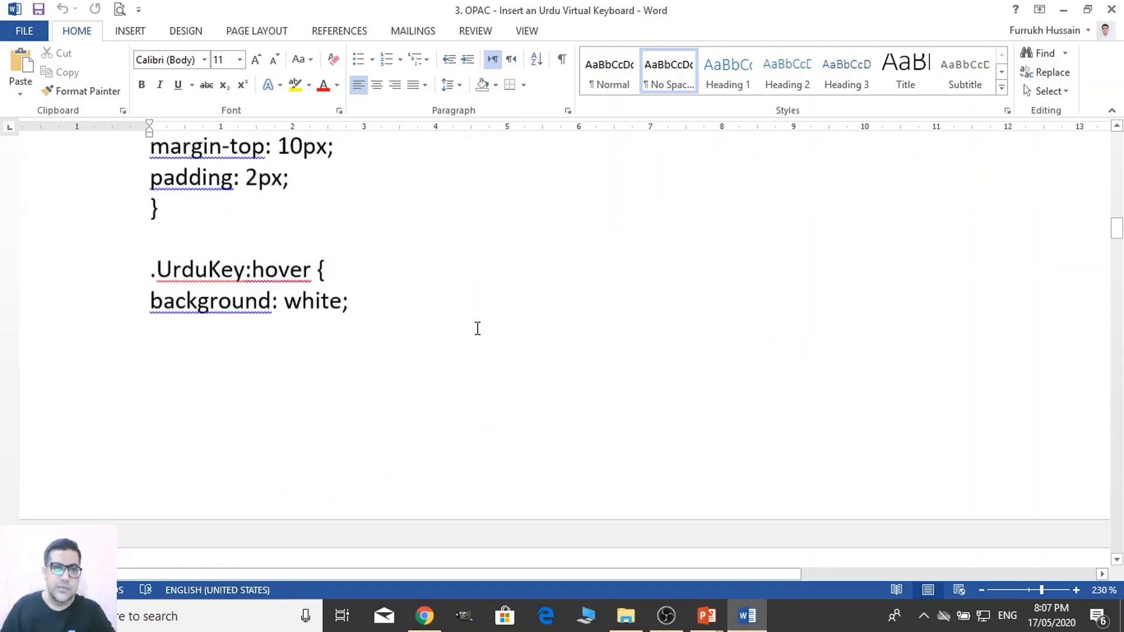
scroll(477, 329, "down", 18)
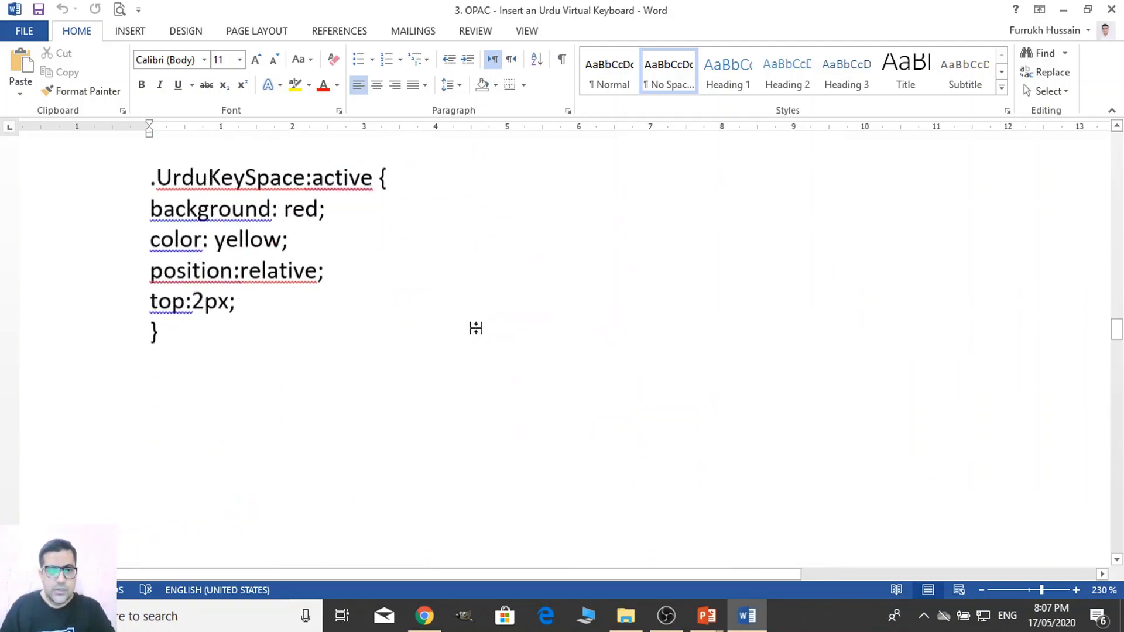
scroll(477, 328, "down", 15)
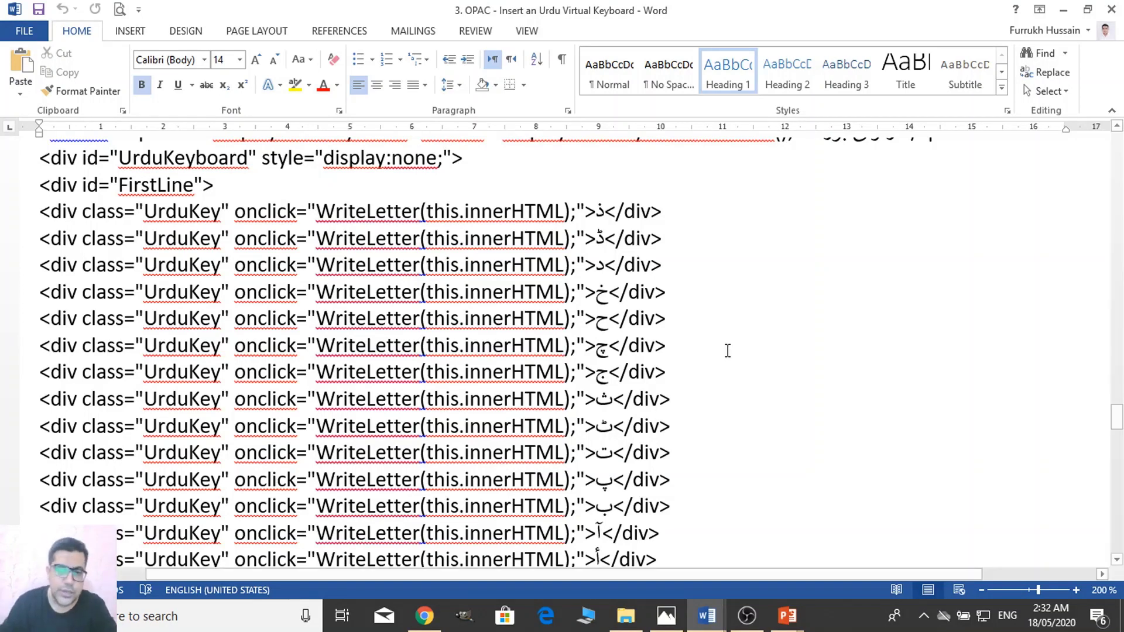
- Resume the slide show to show Manual and Automatic under Display New Arrivals, then exit
mouse_move(787, 616)
left_click(851, 562)
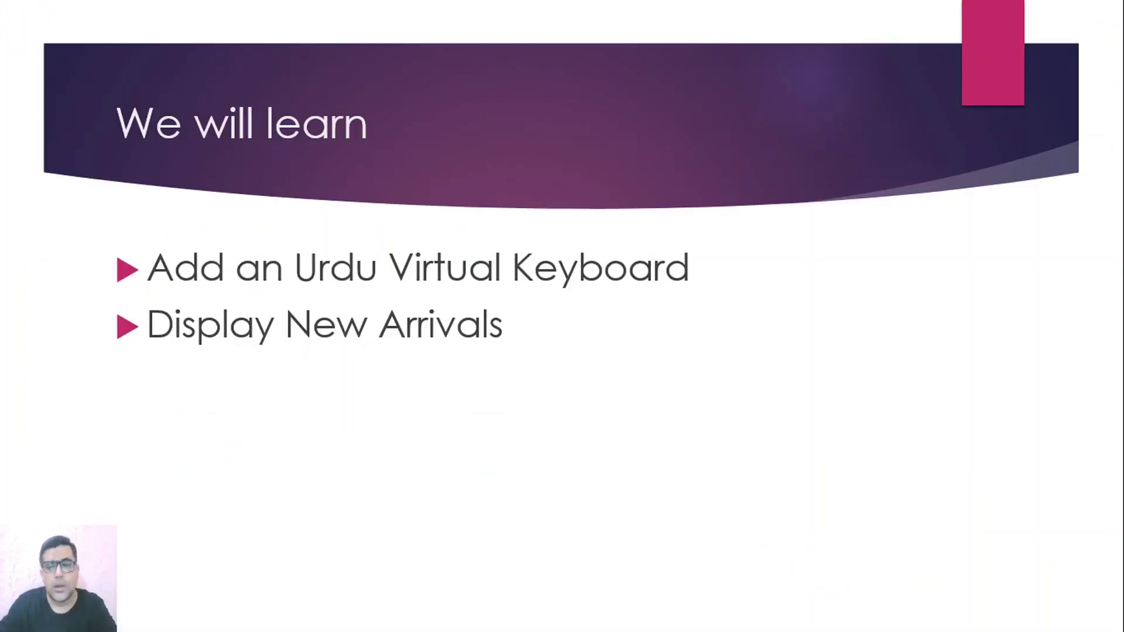
key("Right")
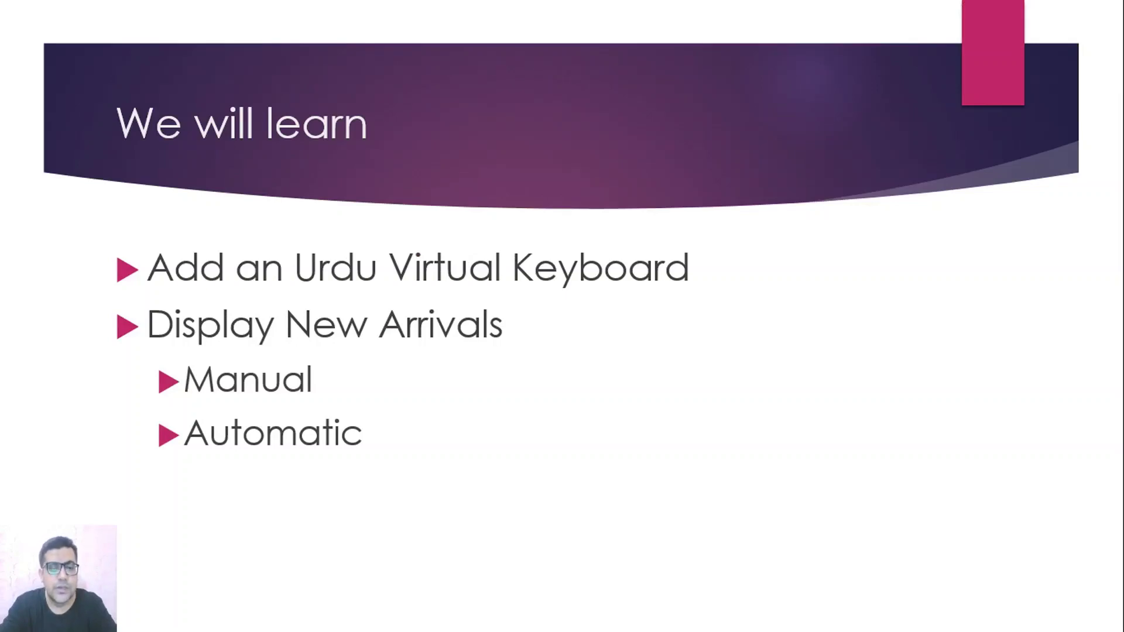
key("super+d")
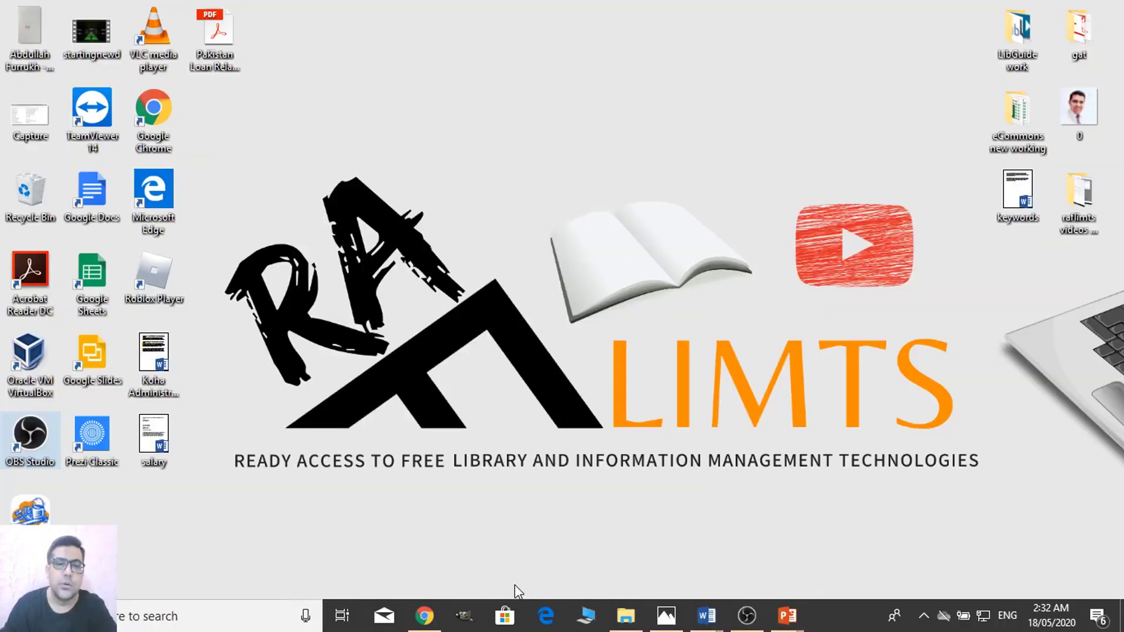
- From the Koha demo page, open the Catalyst staff interface and Catalyst OPAC in new tabs
left_click(424, 615)
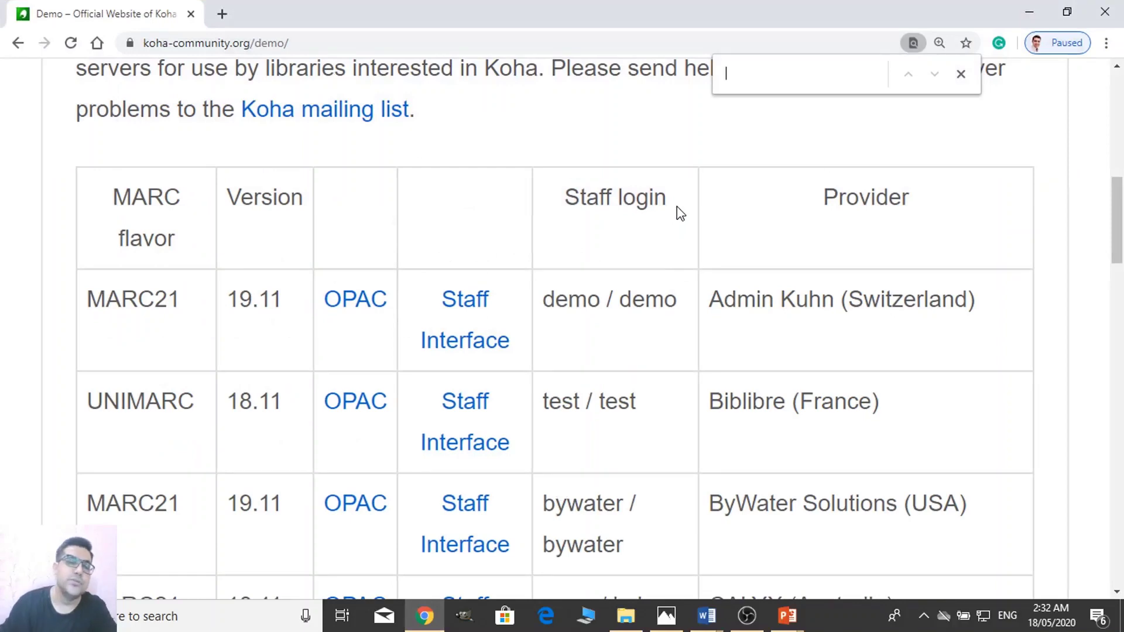
left_click(961, 73)
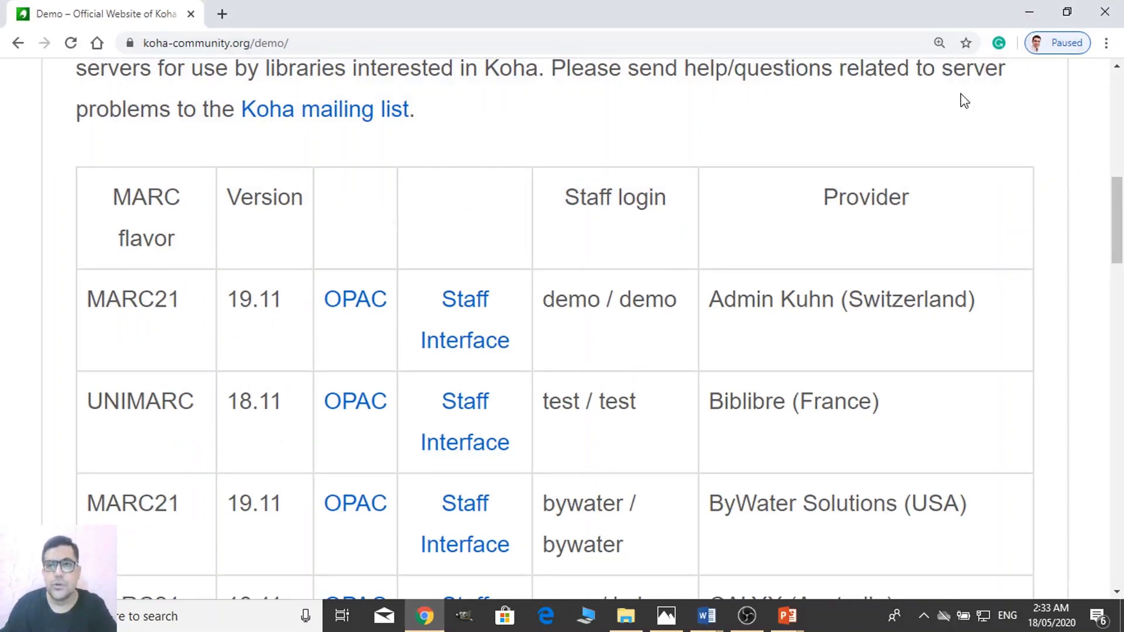
scroll(963, 208, "down", 1)
scroll(963, 207, "down", 5)
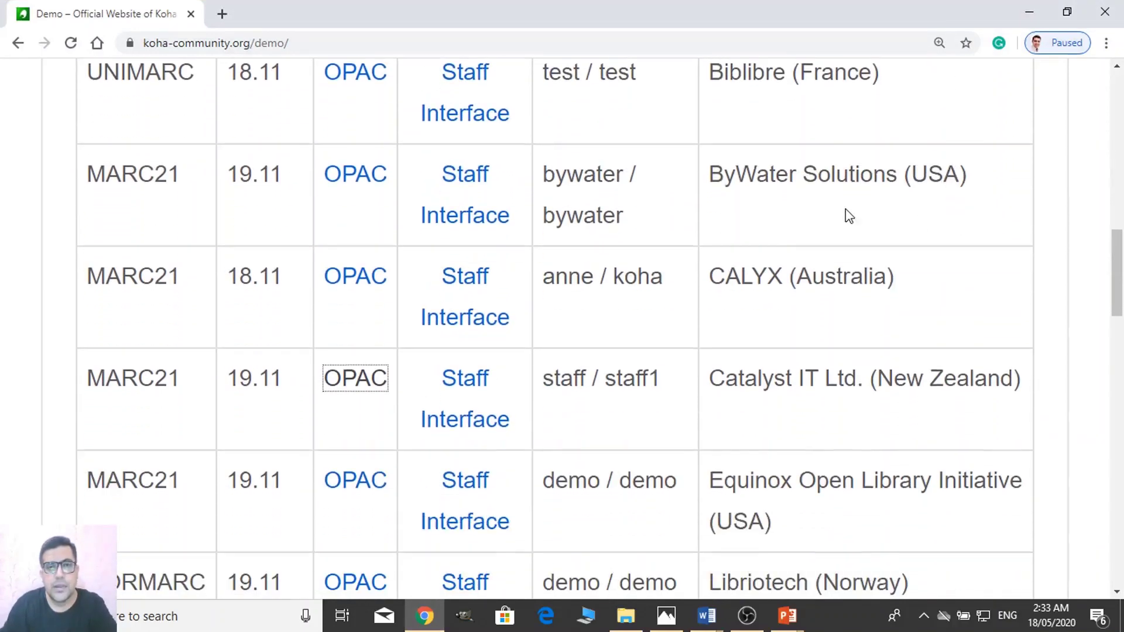
scroll(874, 380, "down", 3)
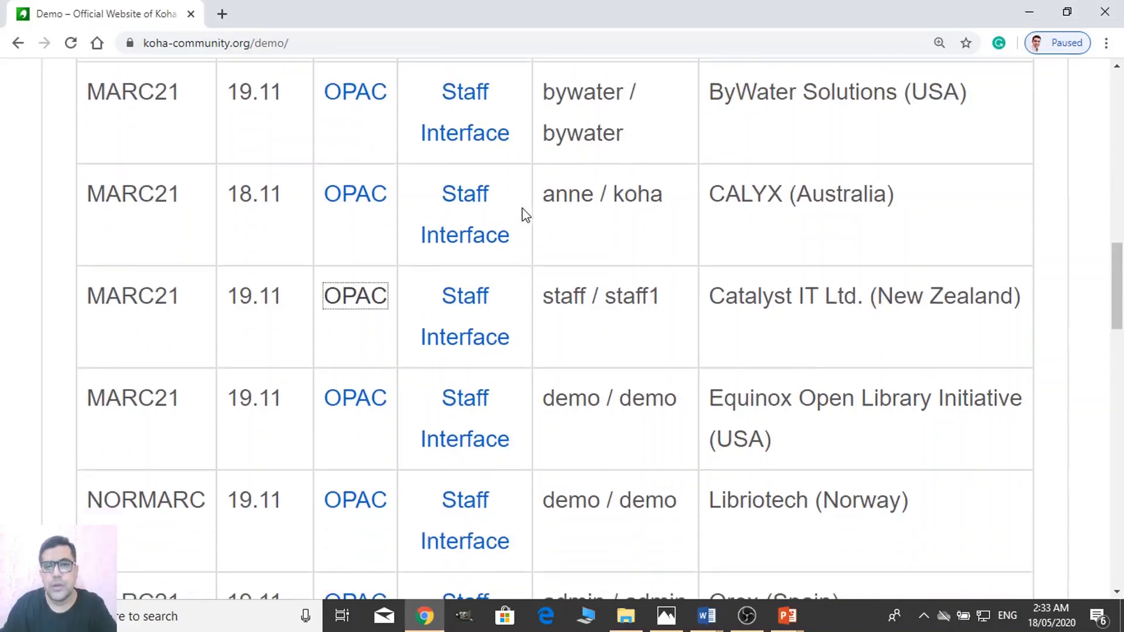
scroll(622, 357, "down", 2)
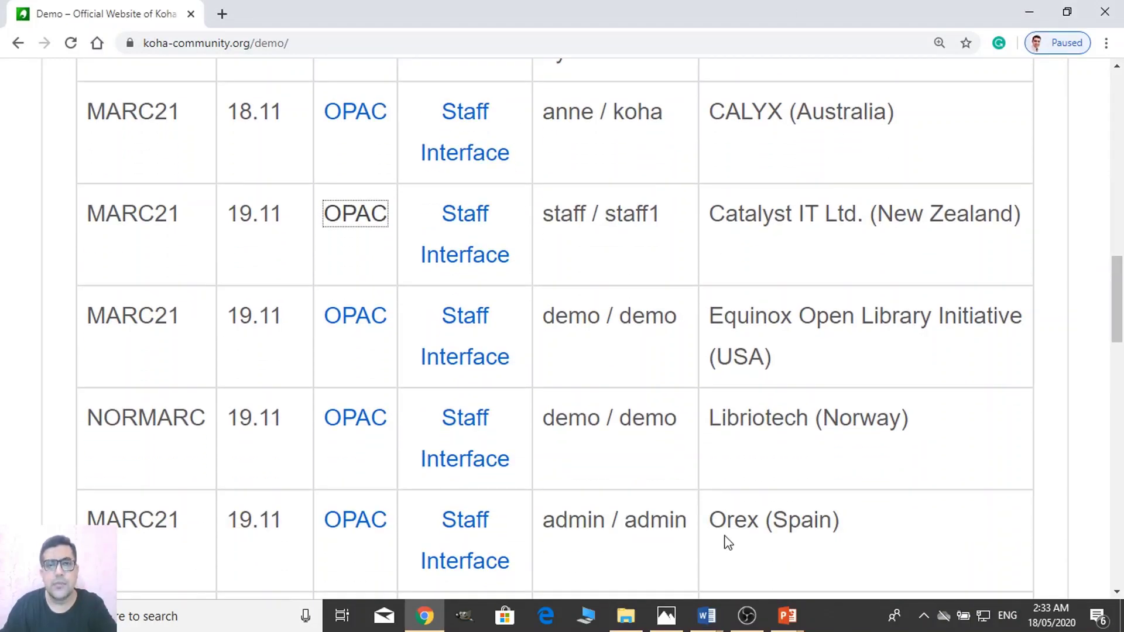
left_click(483, 263)
right_click(483, 263)
left_click(547, 270)
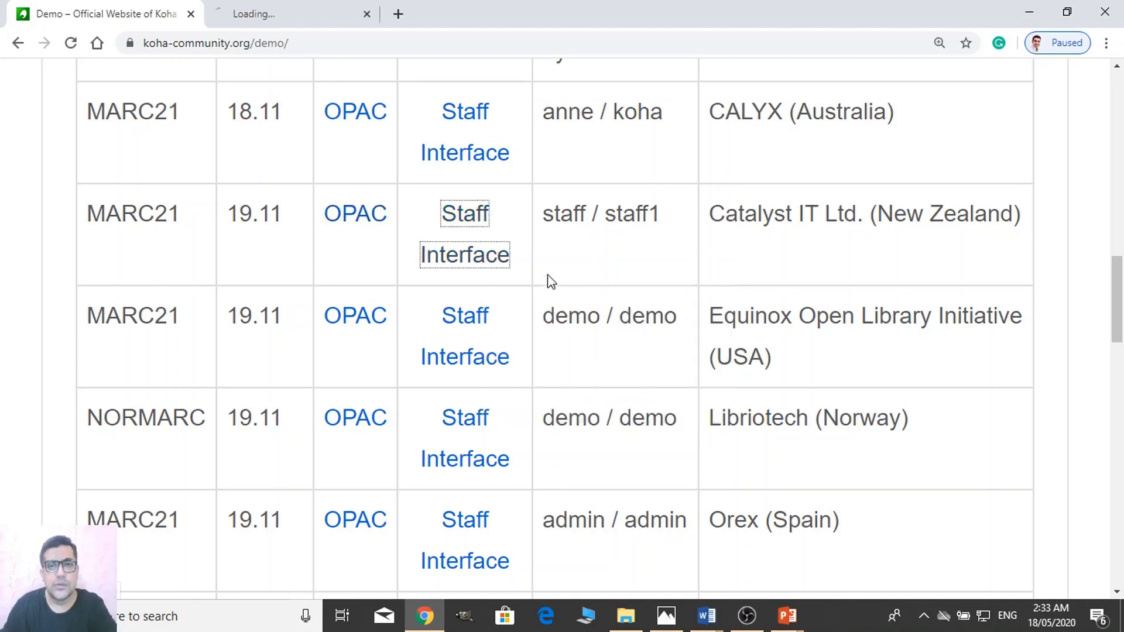
right_click(367, 225)
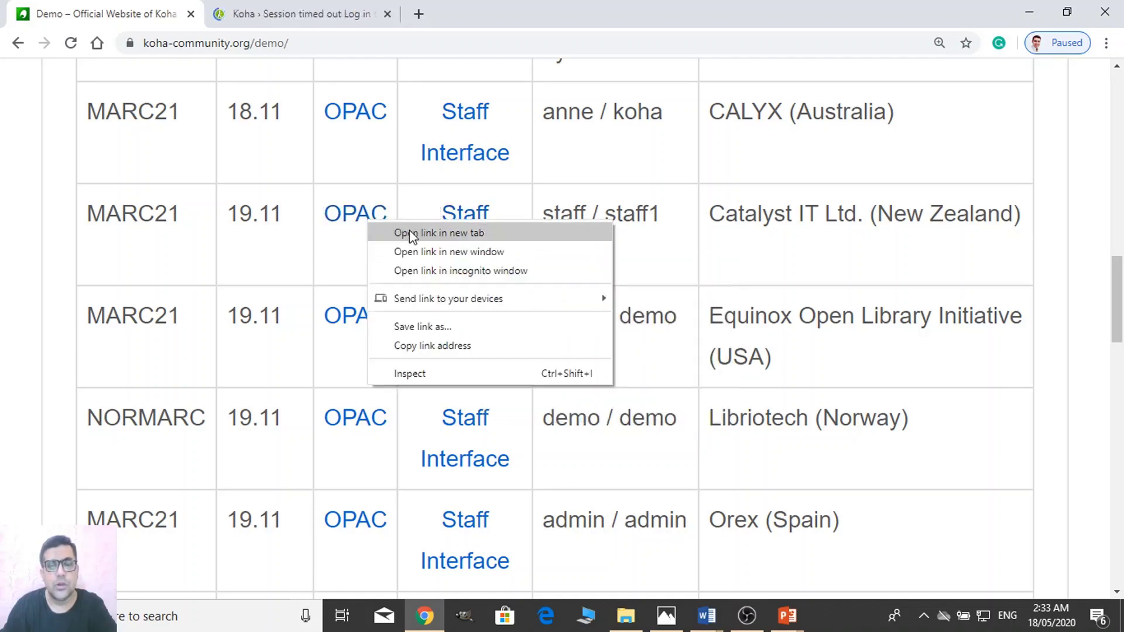
left_click(407, 232)
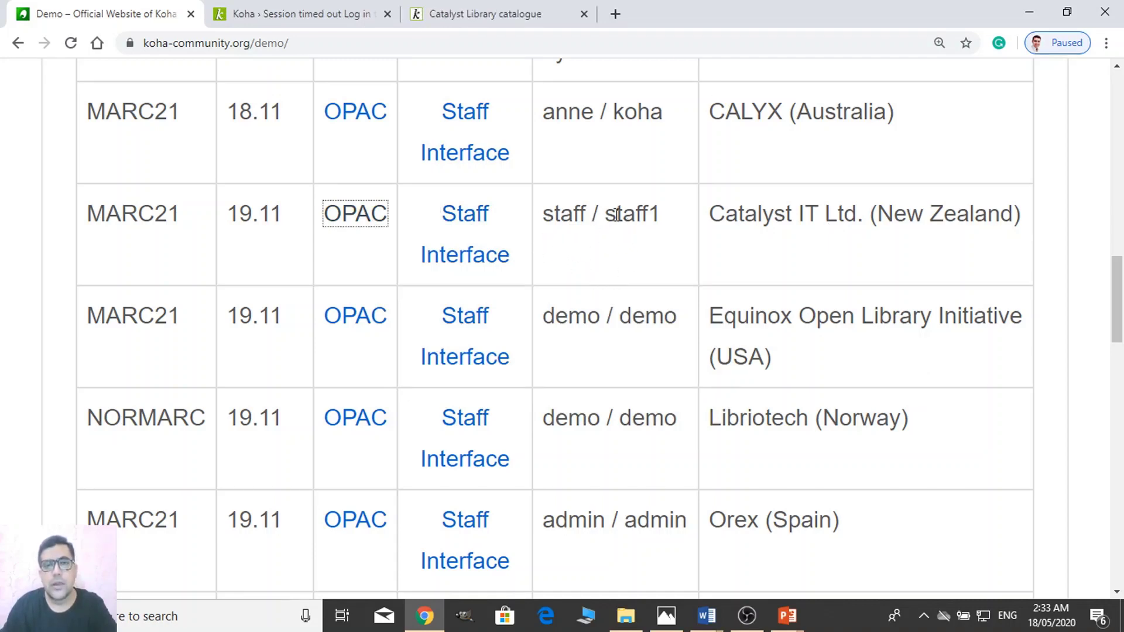
- Log in to the Koha staff interface and compare it with the Catalyst Library OPAC
left_click(333, 8)
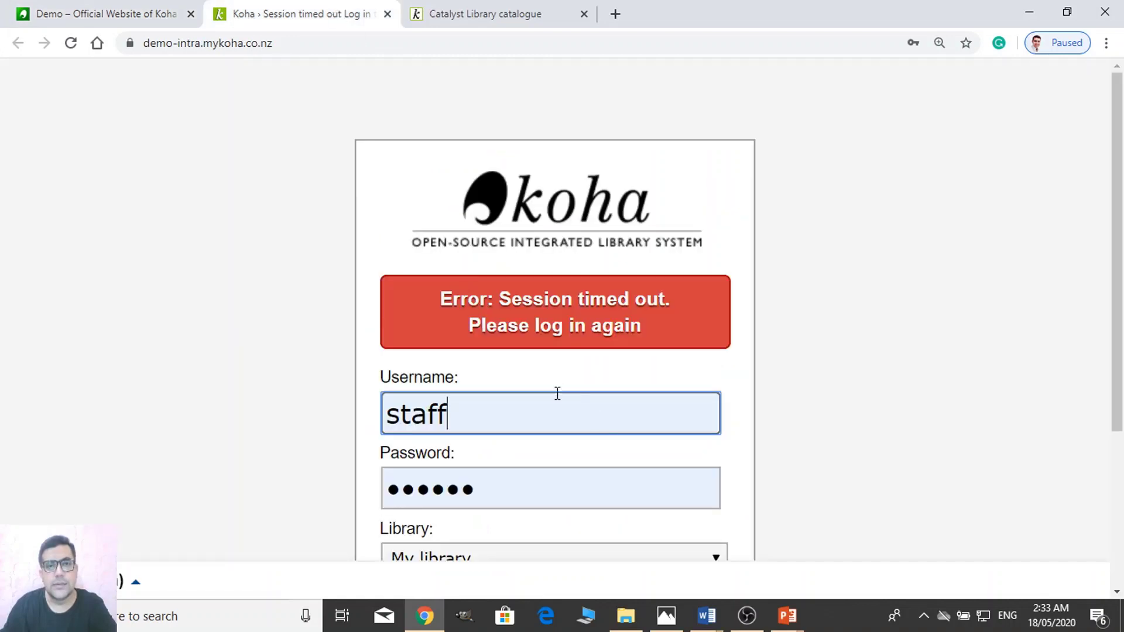
scroll(544, 411, "down", 3)
left_click(641, 442)
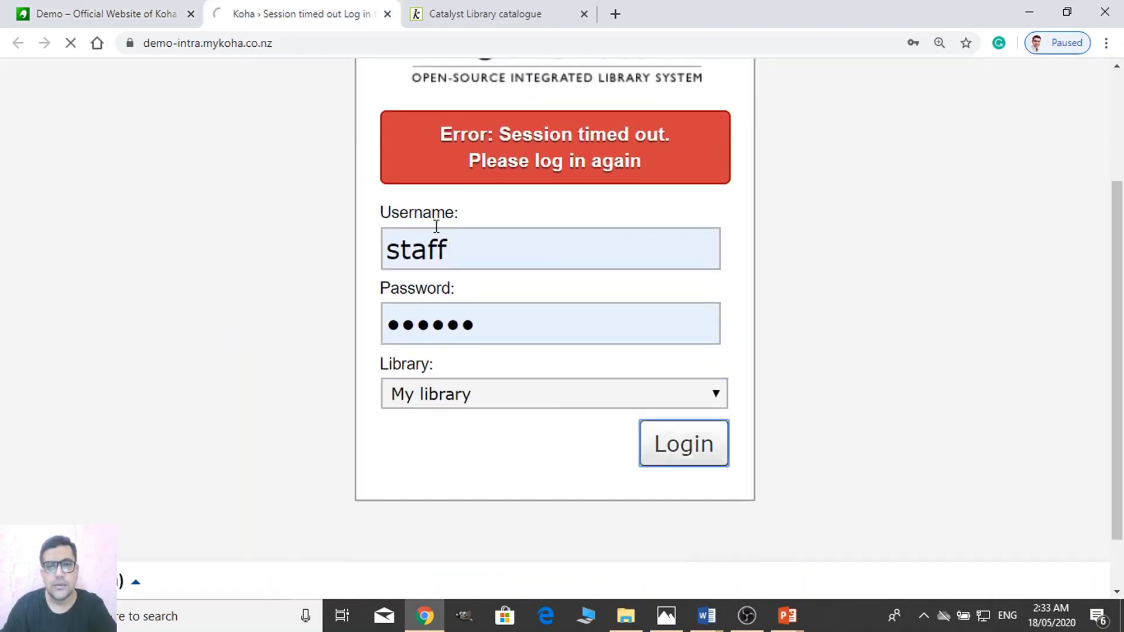
left_click(468, 8)
left_click(332, 8)
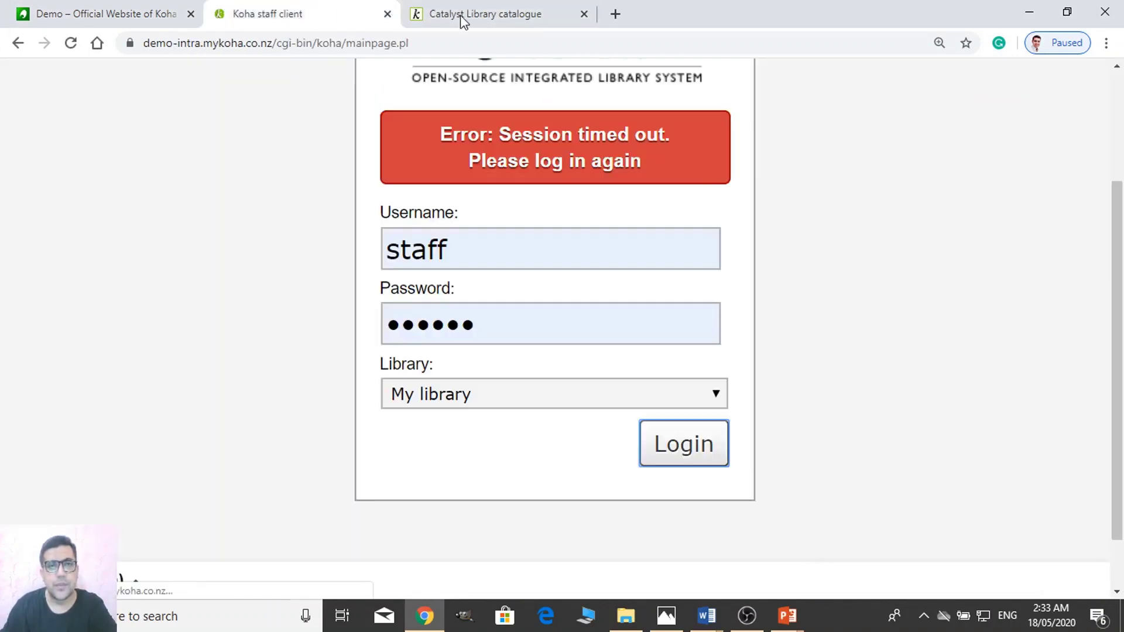
left_click(501, 24)
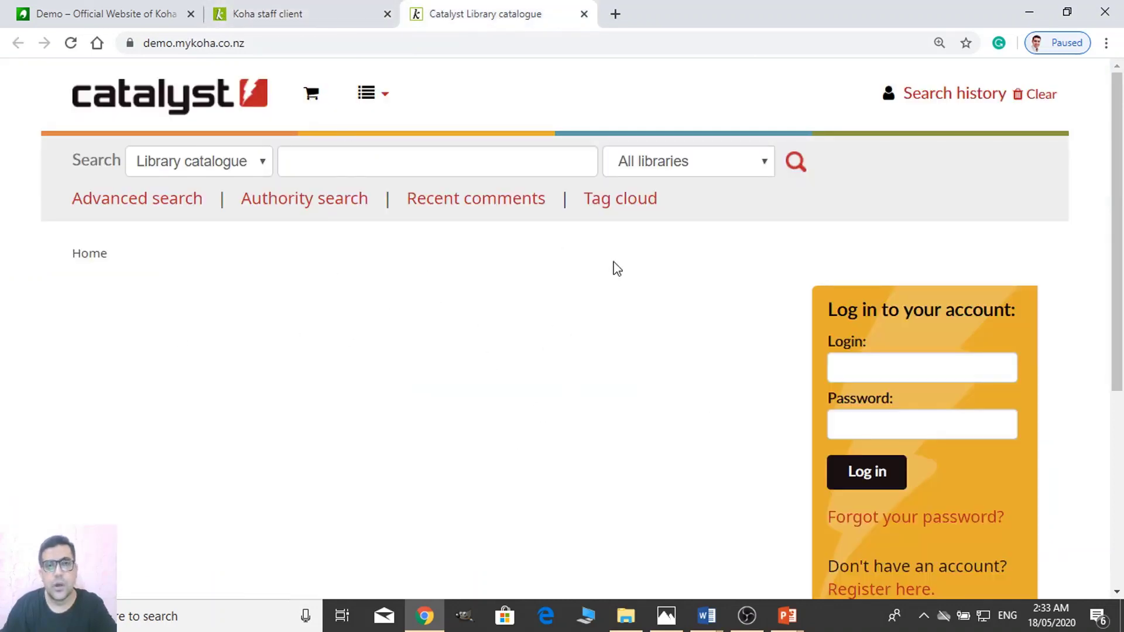
left_click(240, 7)
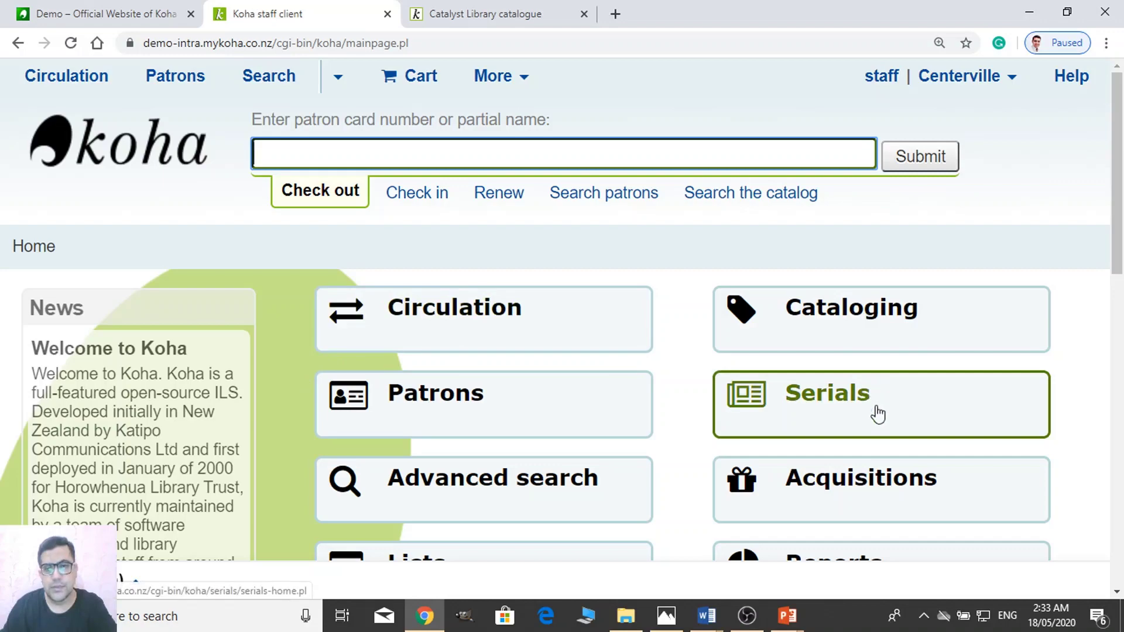
- Scroll the staff client home modules, then bring forward the 'OPAC - Display New Arrivals' notes
scroll(872, 450, "down", 4)
scroll(868, 487, "down", 2)
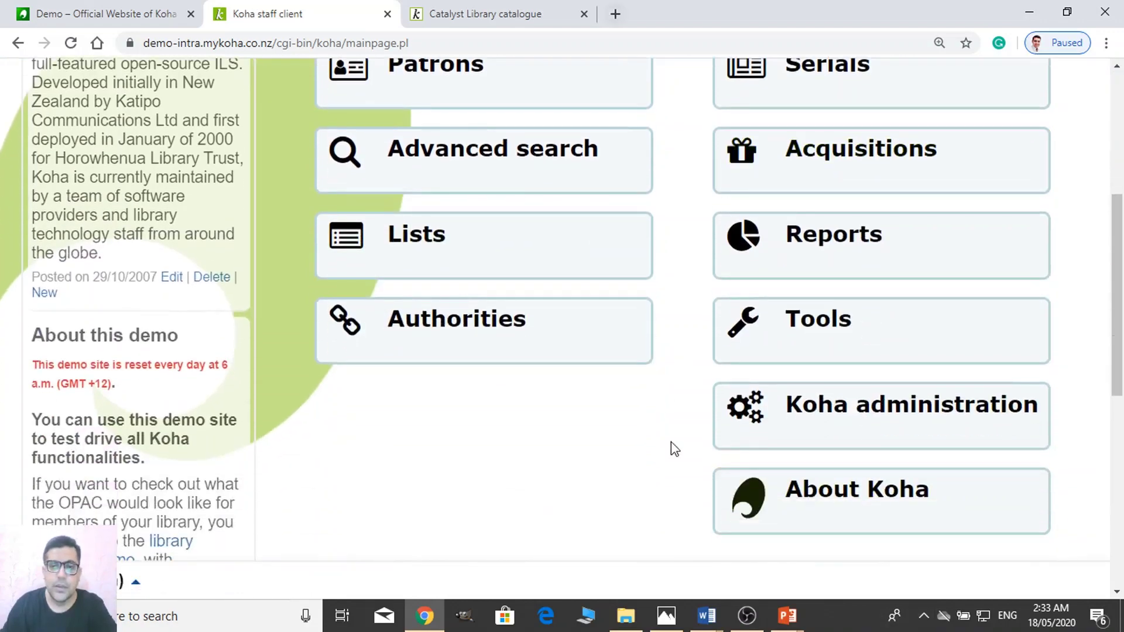
mouse_move(707, 619)
left_click(776, 559)
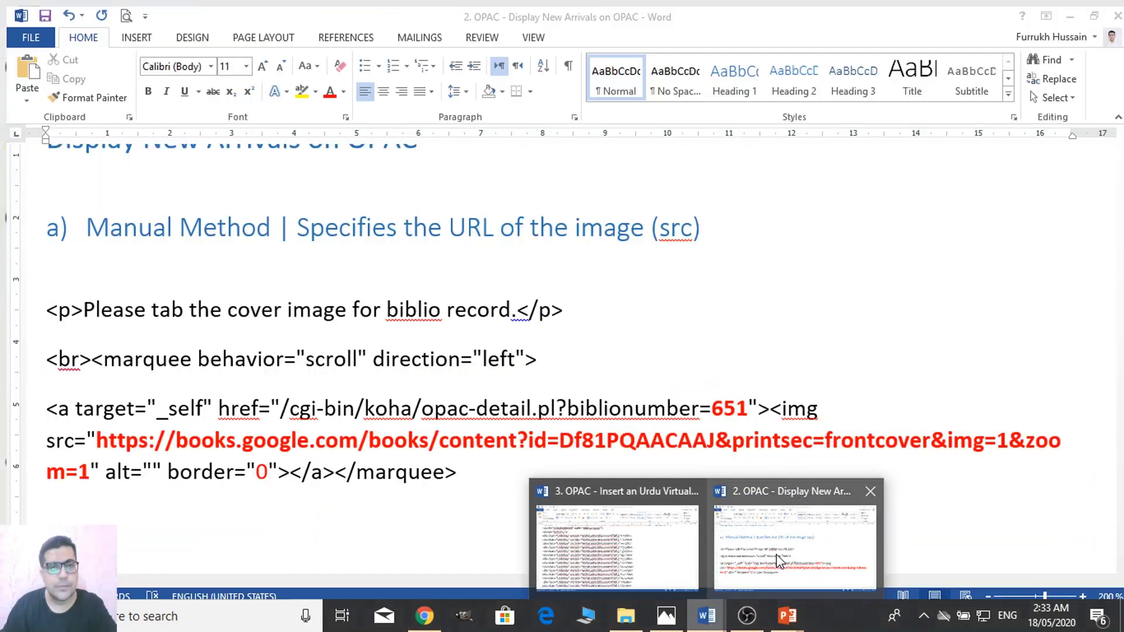
- Mark the <p> tags and the cover-image sentence in the paragraph line
left_click(44, 310)
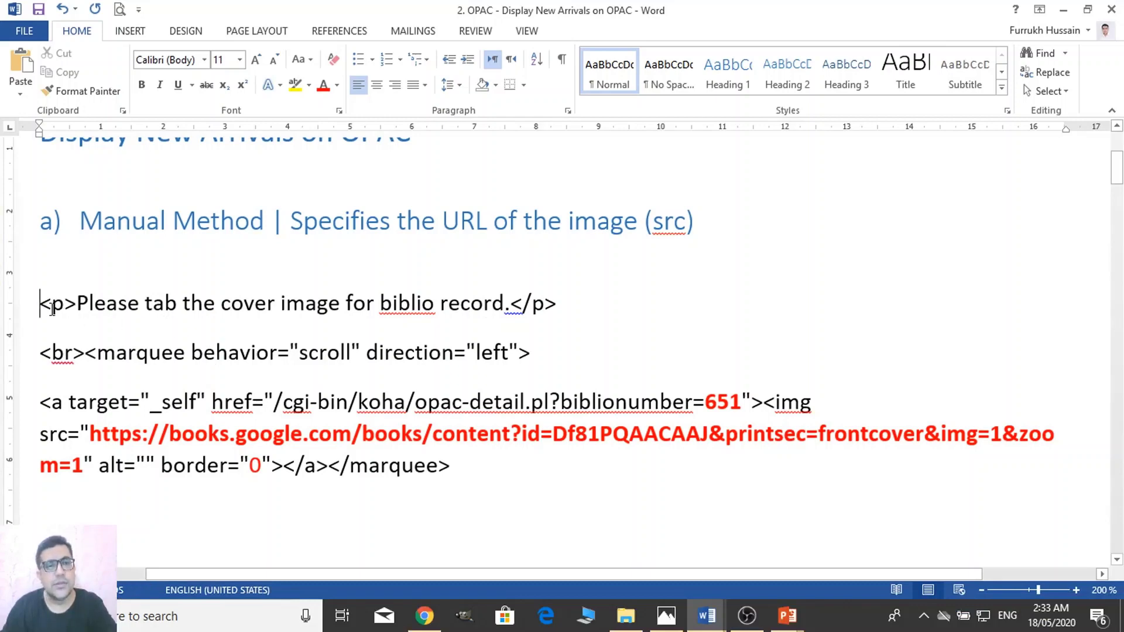
left_click(313, 255)
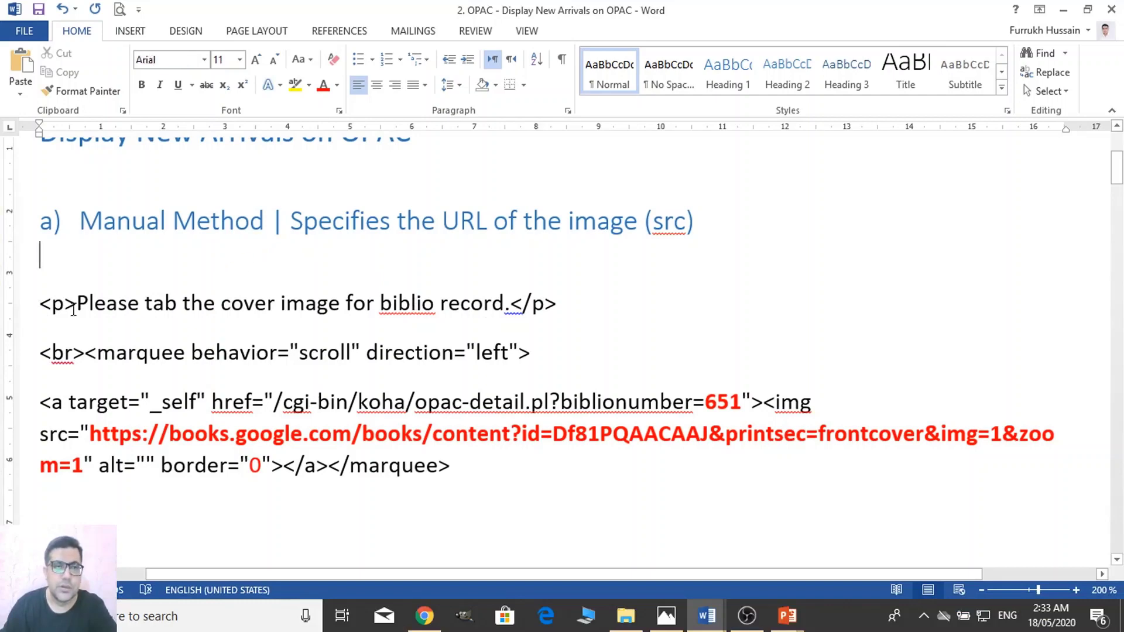
left_click_drag(41, 307, 63, 307)
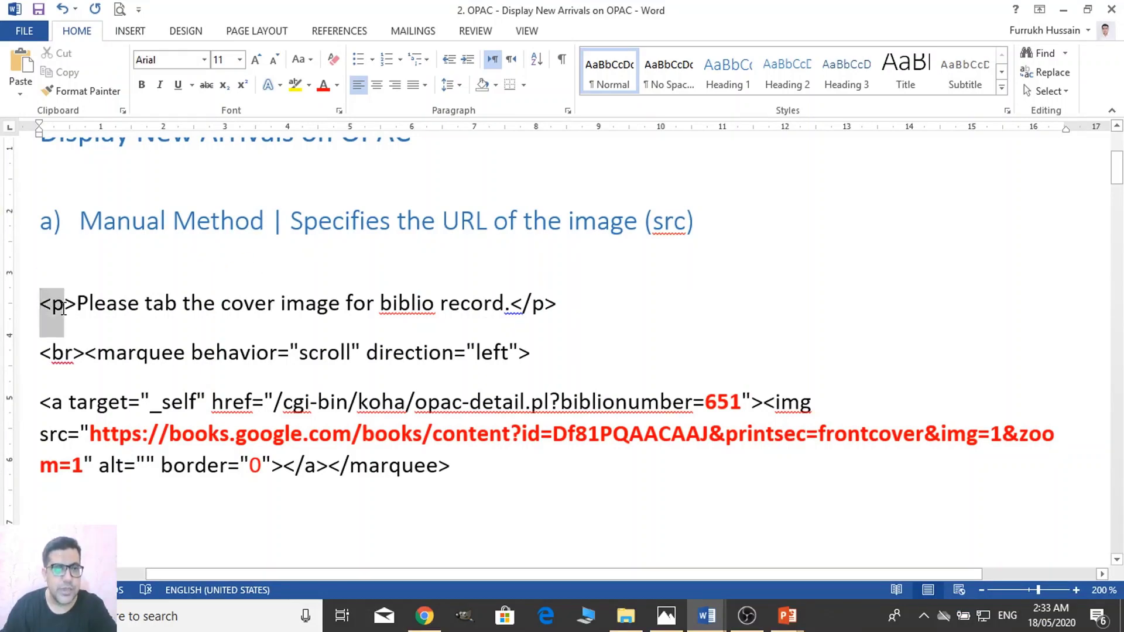
left_click(78, 312)
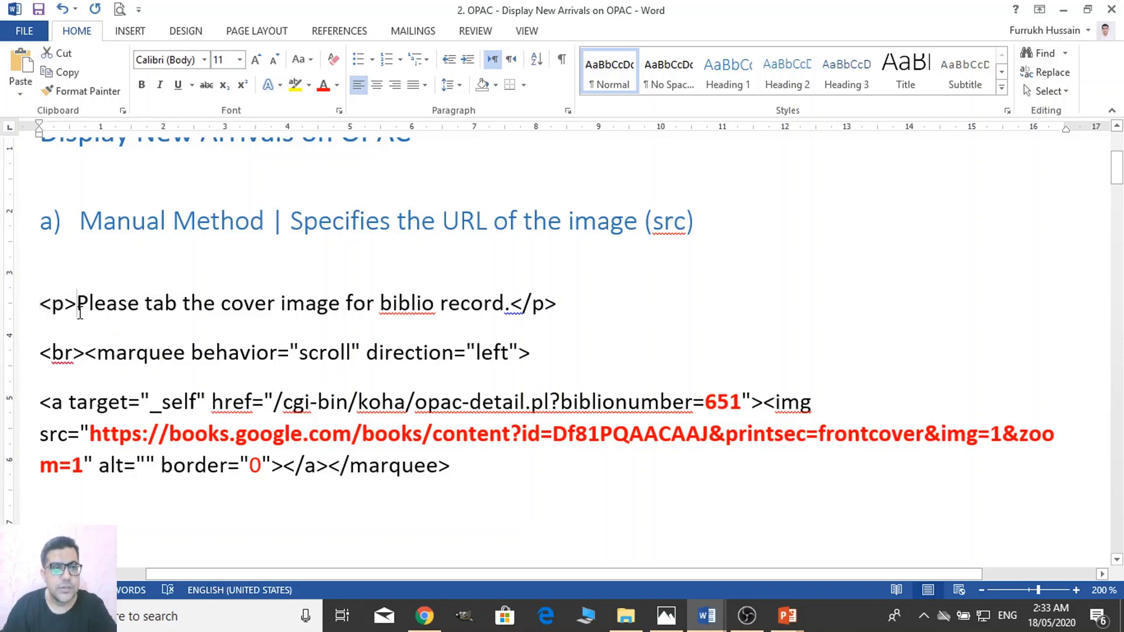
left_click_drag(42, 305, 77, 306)
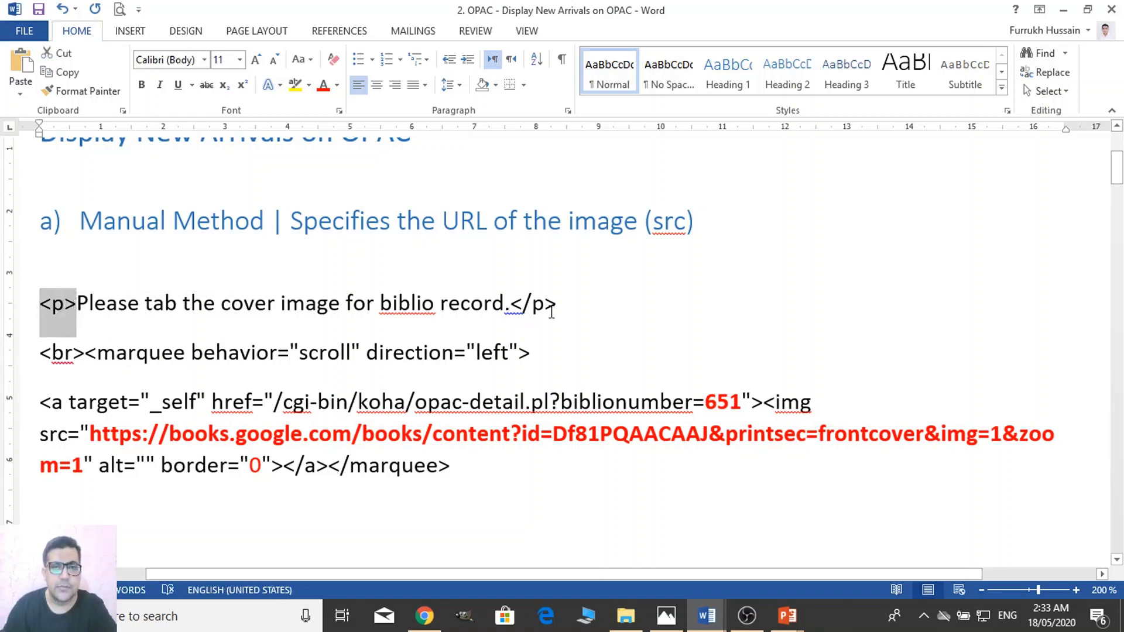
left_click_drag(545, 310, 502, 310)
left_click_drag(78, 306, 532, 305)
left_click(175, 311)
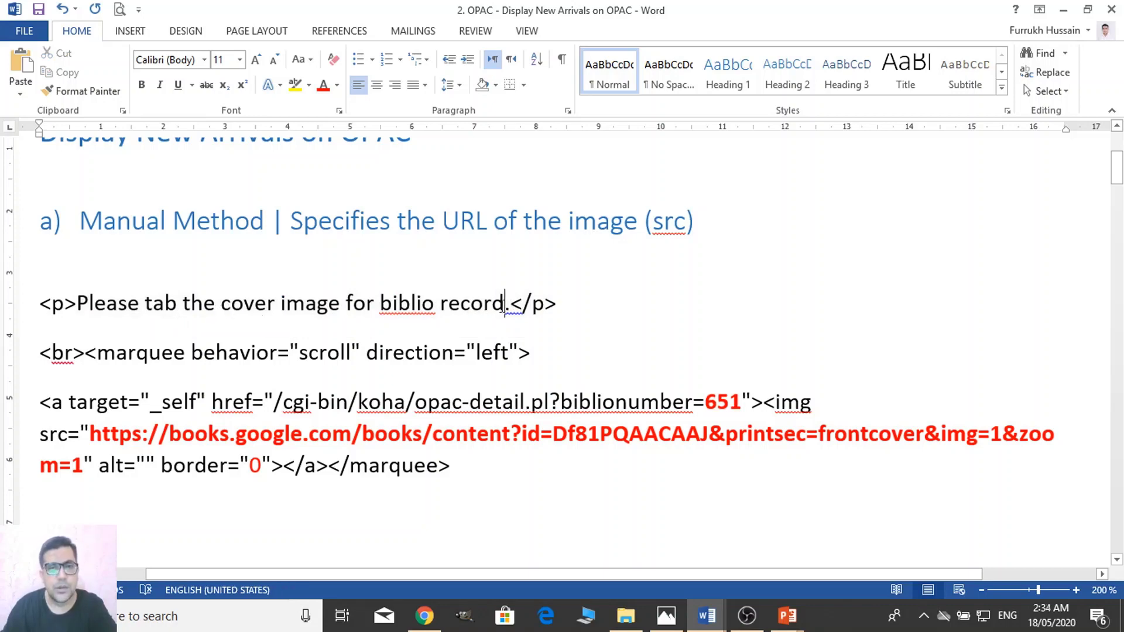
- Try replacing the sentence with 'New Arrivals', undo it, and delete the full stop after 'record'
left_click_drag(505, 305, 89, 302)
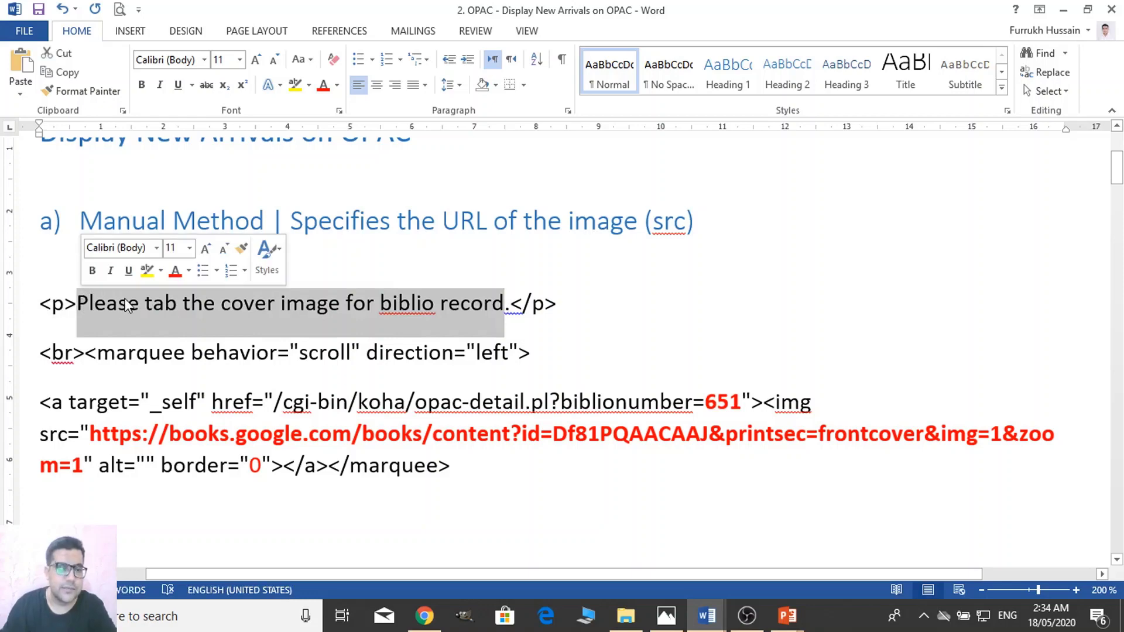
type("New ")
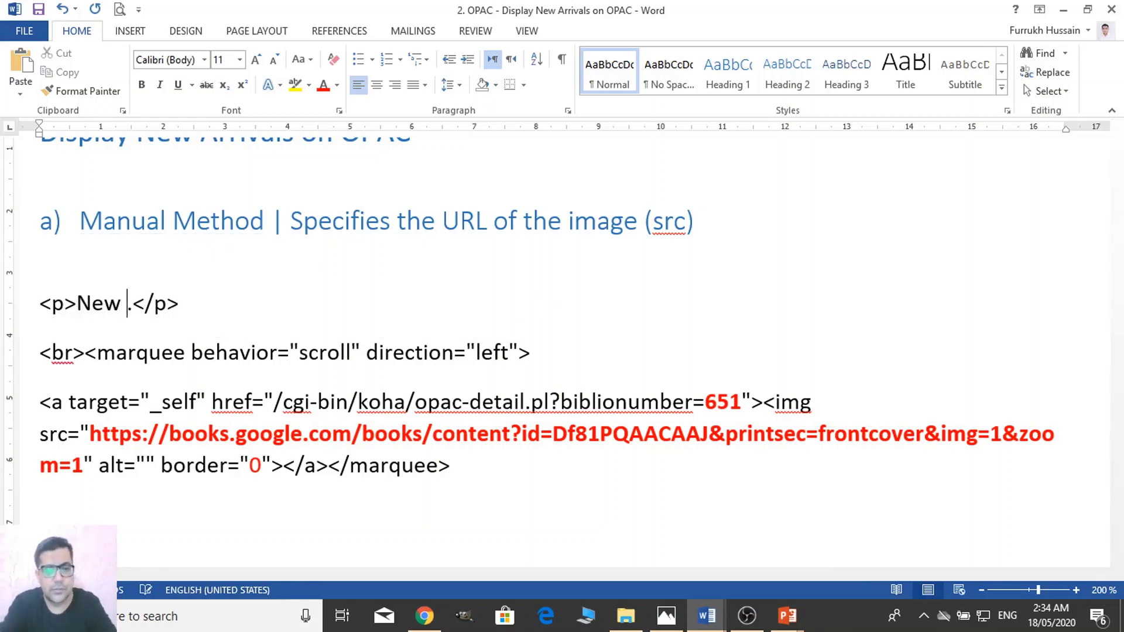
type("Arrivals")
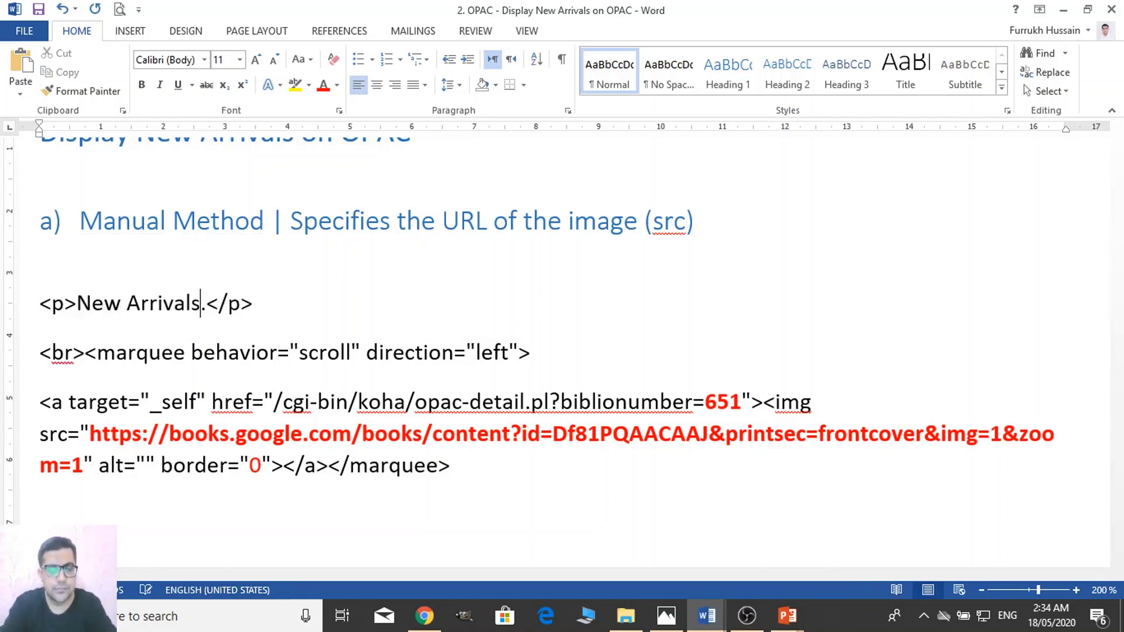
key("Delete")
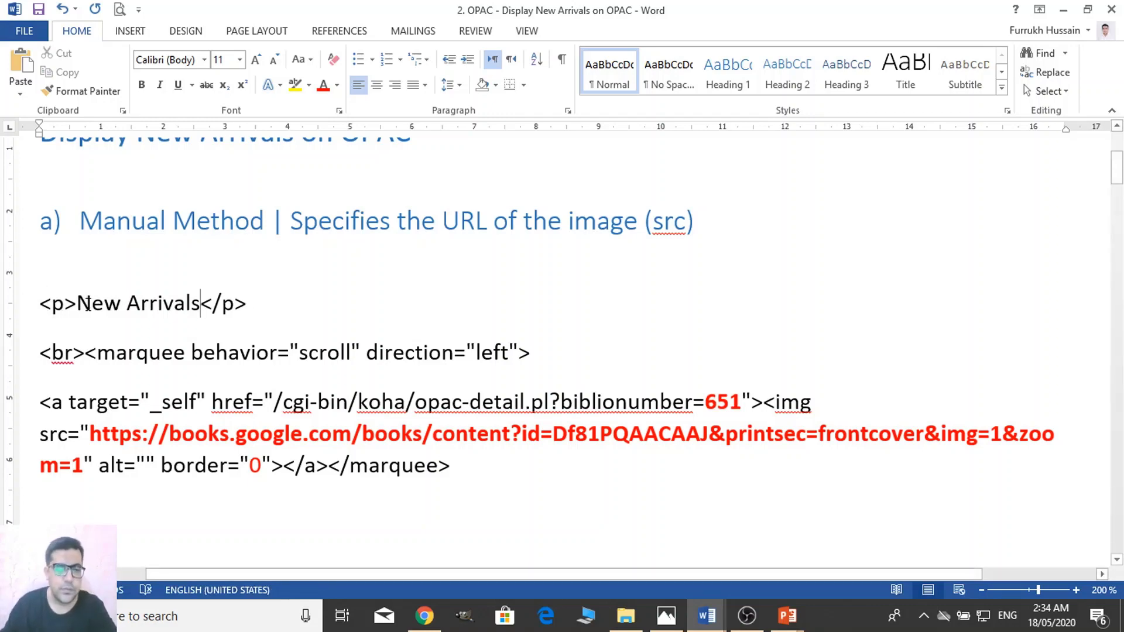
key("ctrl+z")
key("ctrl+z")
key("ctrl+z")
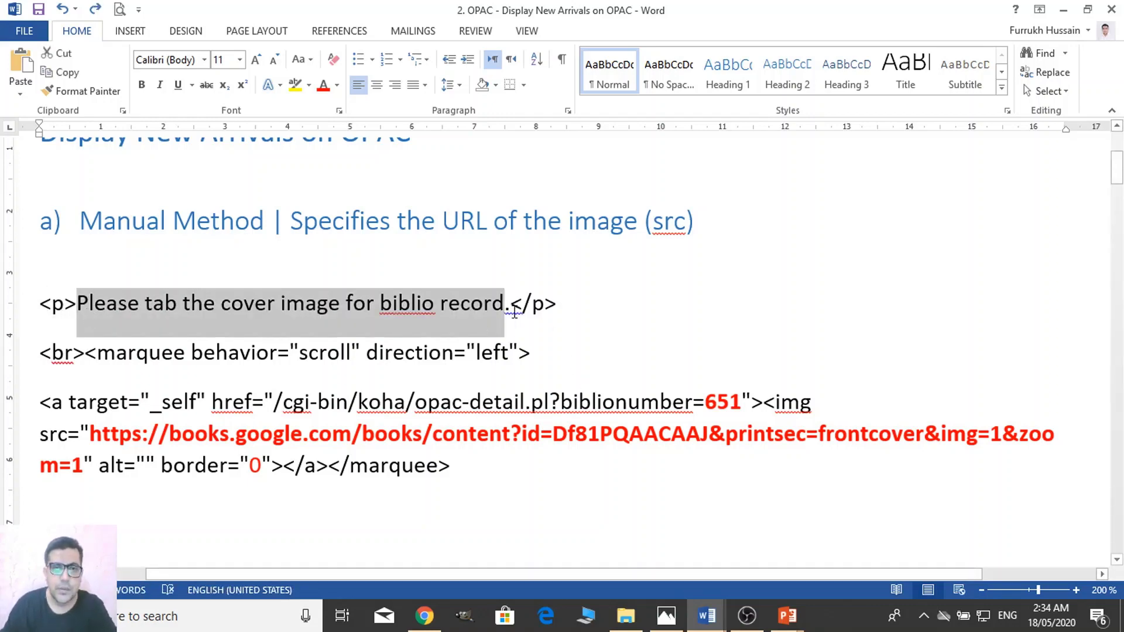
left_click(514, 313)
key("BackSpace")
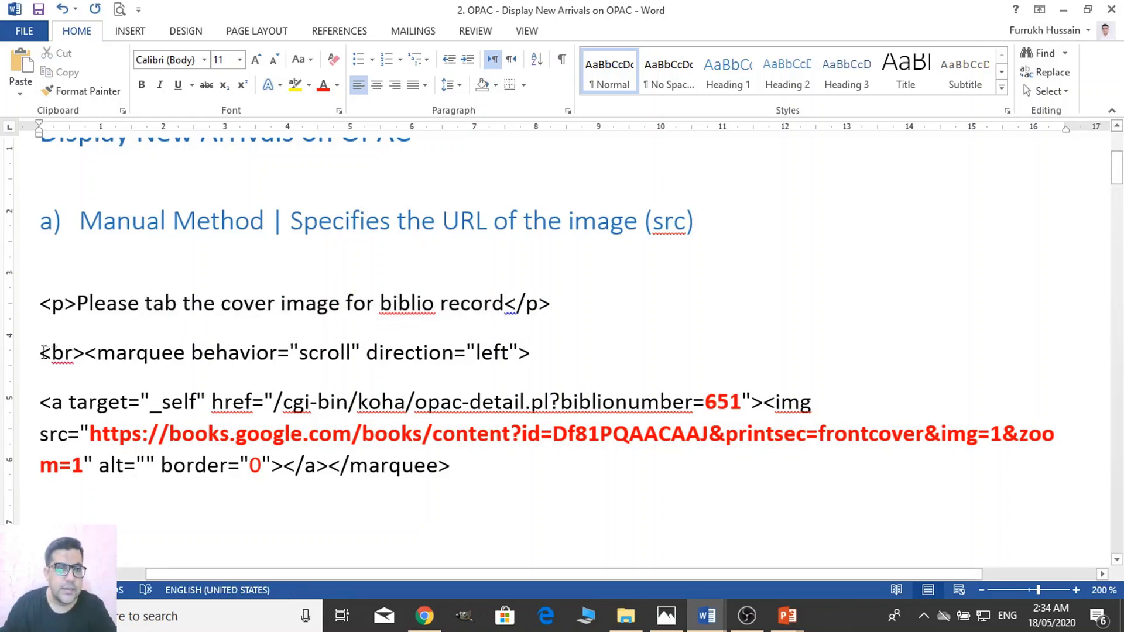
- Highlight the <br> tag and the opening <marquee behavior=" part of the marquee line
left_click_drag(39, 353, 77, 354)
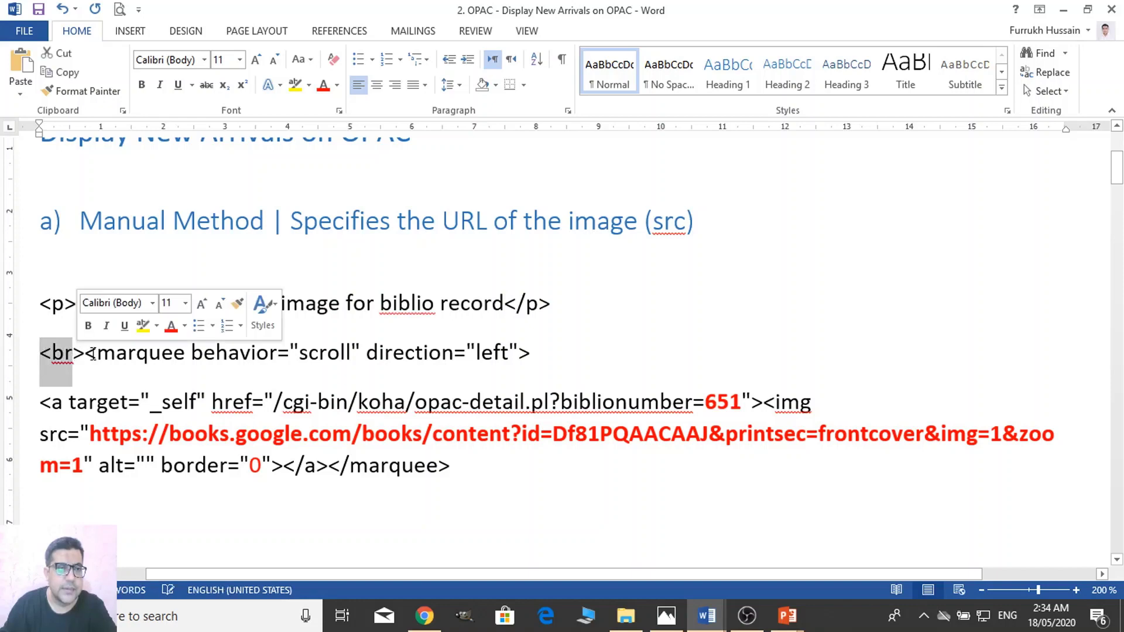
left_click(87, 351)
key("shift+Right")
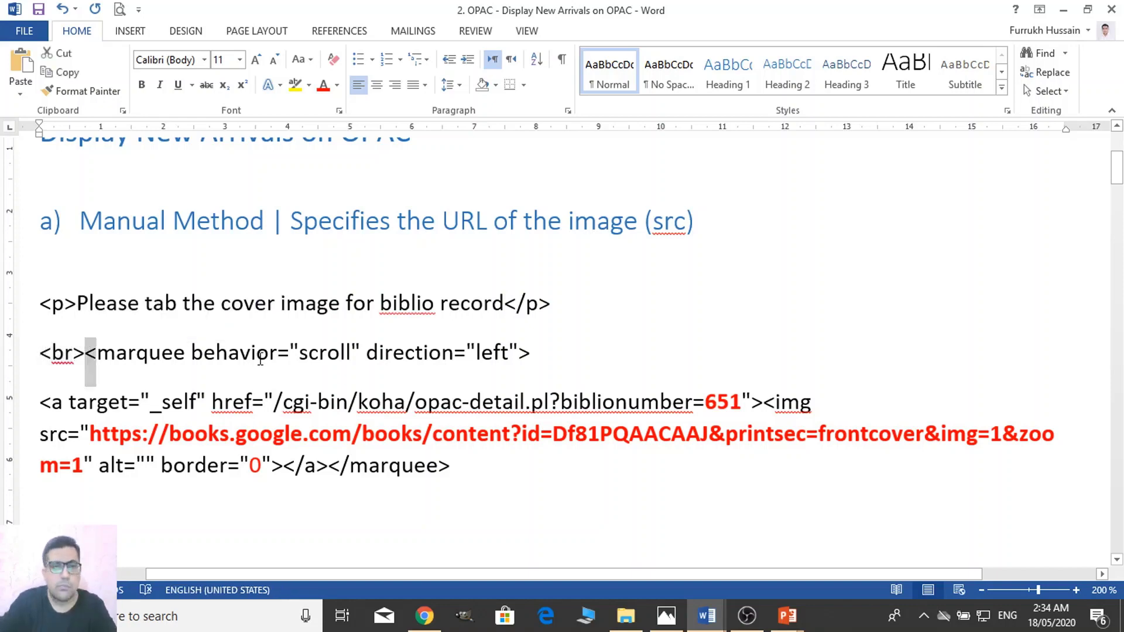
key("shift+Right")
key("shift+Right")
key("shift+Right")
key("shift+Right")
key("shift+Right")
key("shift+Right")
key("shift+Right")
key("shift+Right")
key("shift+Right")
key("shift+Right")
key("shift+Right")
key("shift+Right")
key("shift+Right")
key("shift+Right")
key("shift+Right")
key("shift+Right")
key("shift+Right")
key("shift+Right")
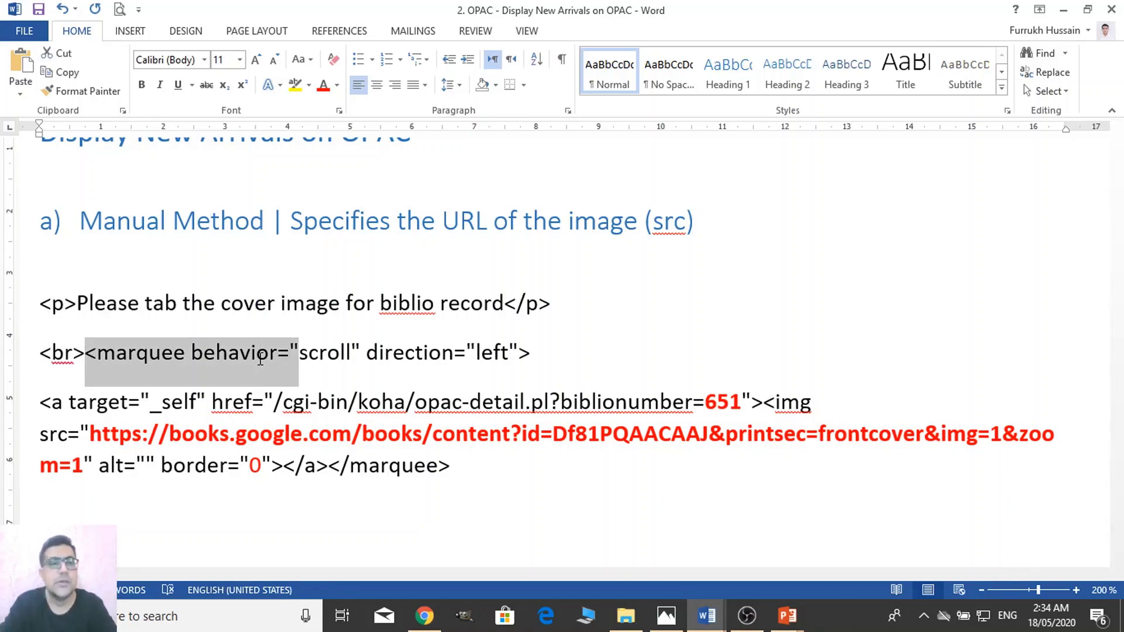
left_click(478, 354)
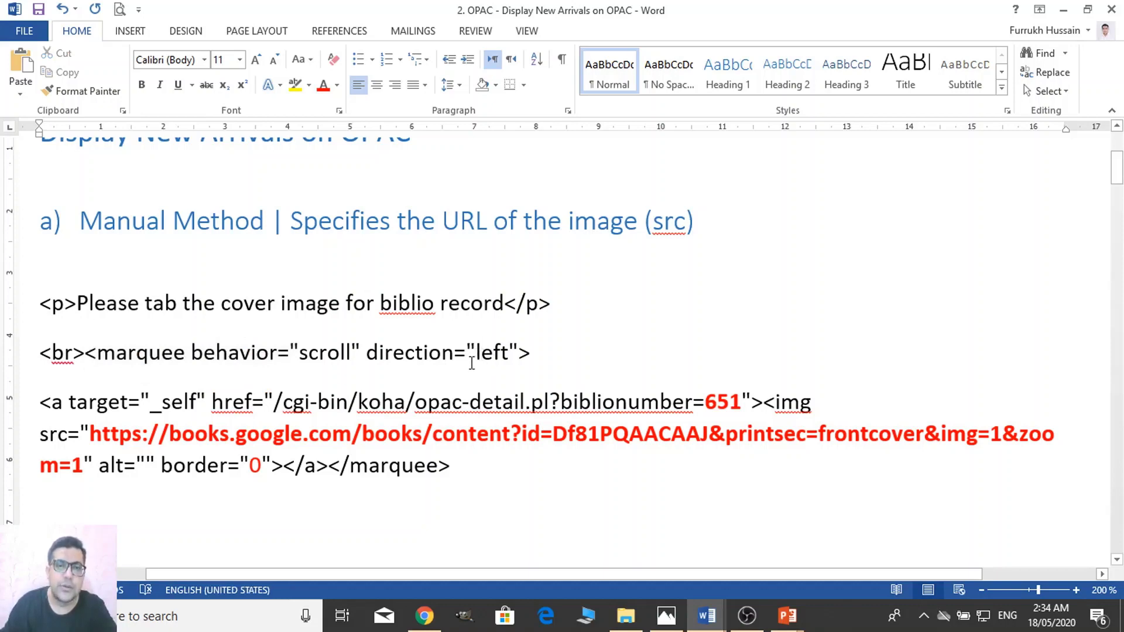
scroll(122, 454, "down", 1)
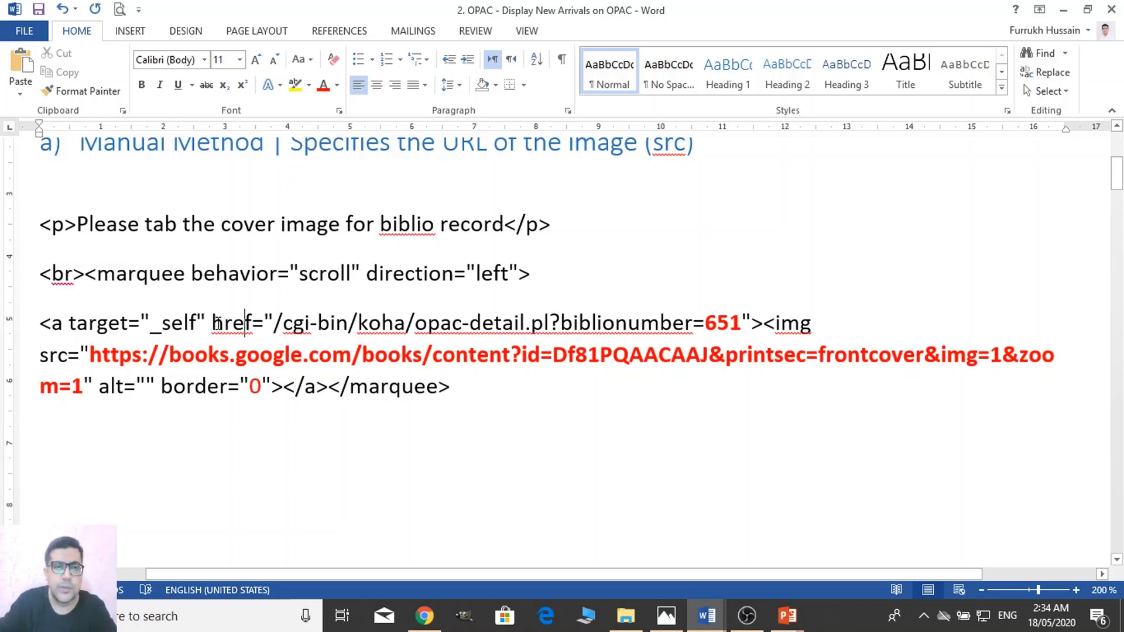
key("shift+Right")
key("shift+Right")
key("shift+Right")
key("shift+Right")
key("shift+Right")
key("shift+Right")
key("shift+Right")
key("shift+Right")
key("shift+Right")
key("shift+Right")
key("shift+Right")
key("shift+Right")
key("shift+Right")
key("shift+Right")
key("shift+Right")
key("shift+Right")
key("shift+Right")
key("shift+Right")
key("shift+Right")
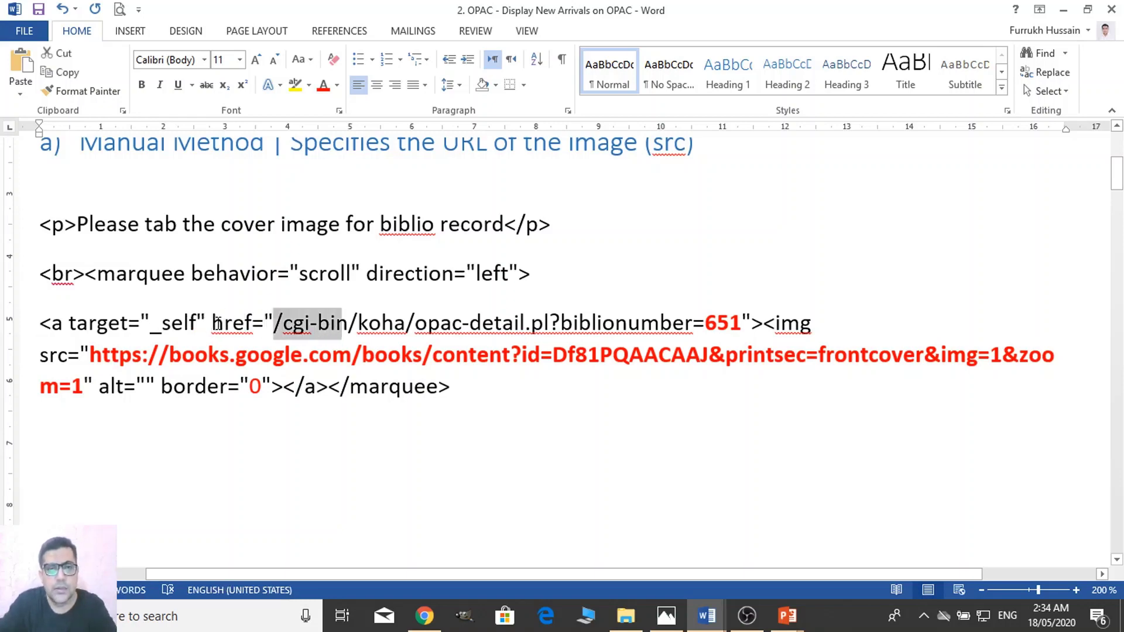
key("shift+Right")
key("shift+Right")
key("shift+Right")
key("shift+Right")
key("shift+Right")
key("shift+Right")
key("shift+Right")
key("shift+Right")
key("shift+Right")
key("shift+Right")
key("shift+Right")
key("shift+Right")
key("shift+Right")
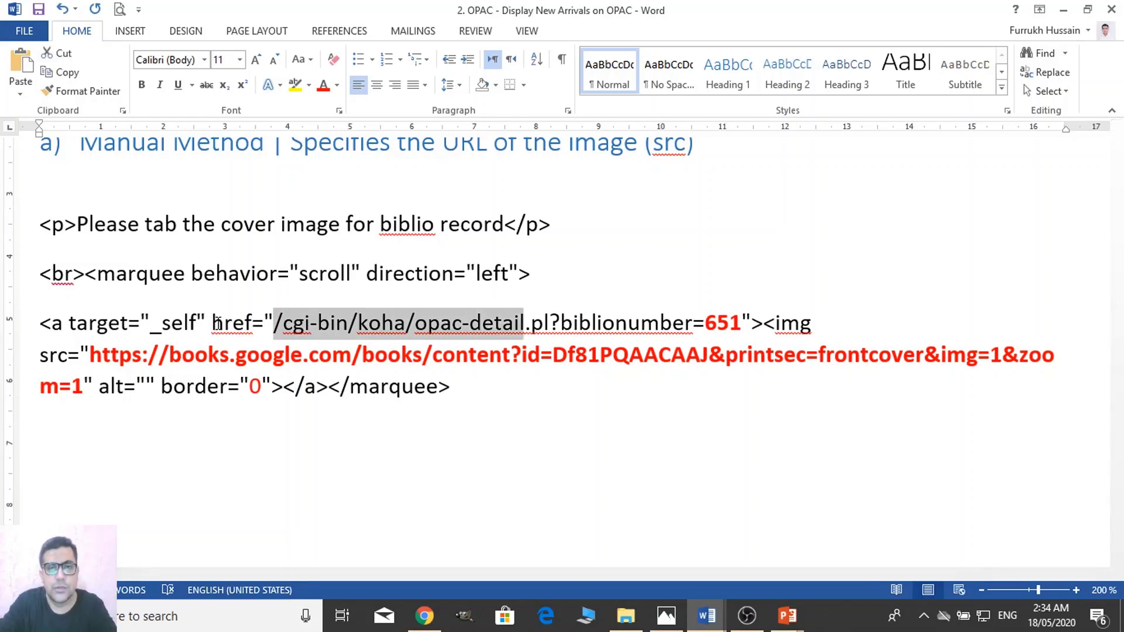
key("shift+Right")
key("shift+Right")
key("shift+Right")
key("shift+Right")
key("shift+Right")
key("shift+Right")
key("shift+Right")
key("shift+Right")
key("shift+Right")
key("shift+Right")
key("shift+Right")
key("shift+Right")
key("shift+Right")
key("shift+Right")
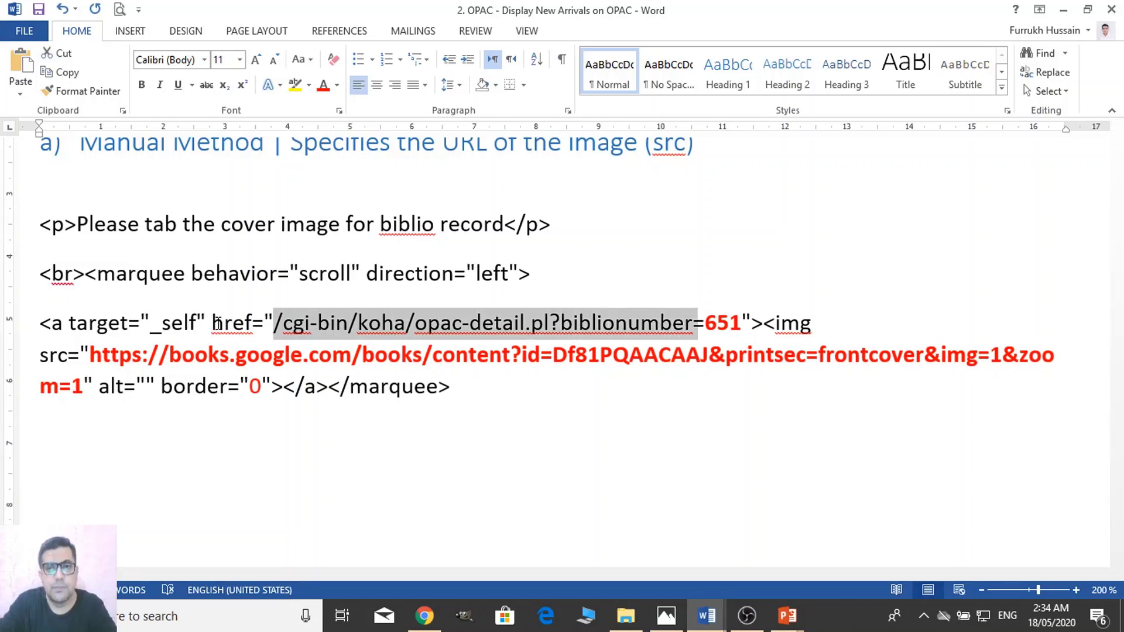
key("shift+Left")
key("shift+Left")
key("shift+Left")
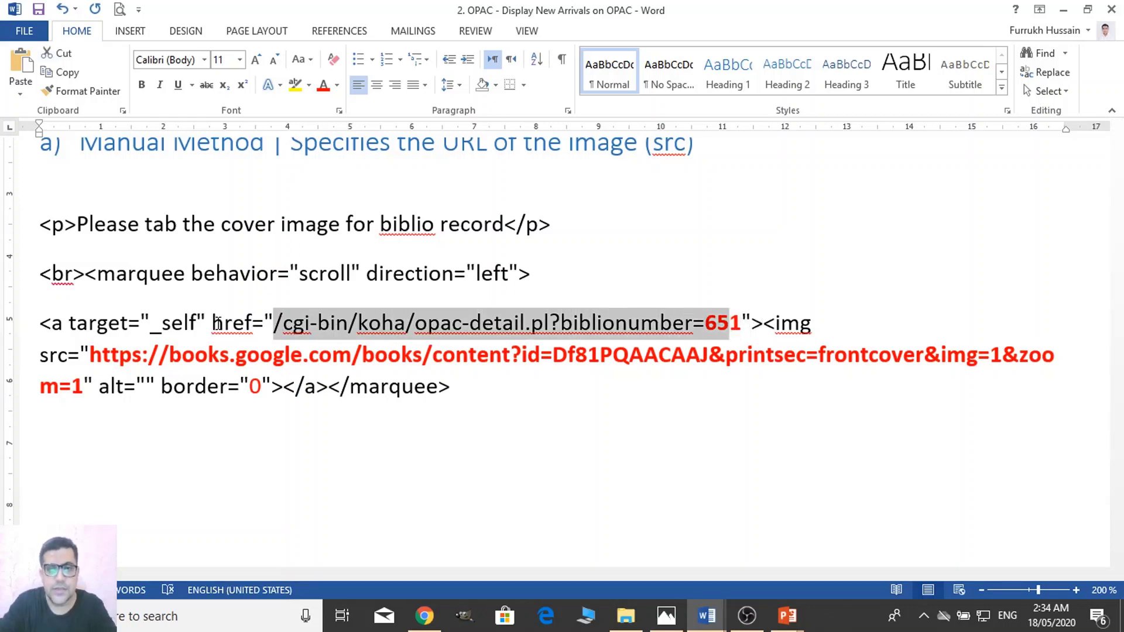
key("shift+Left")
key("shift+Left")
key("shift+Left")
key("shift+Left")
key("shift+Left")
key("shift+Left")
key("shift+Right")
key("shift+Right")
key("shift+Right")
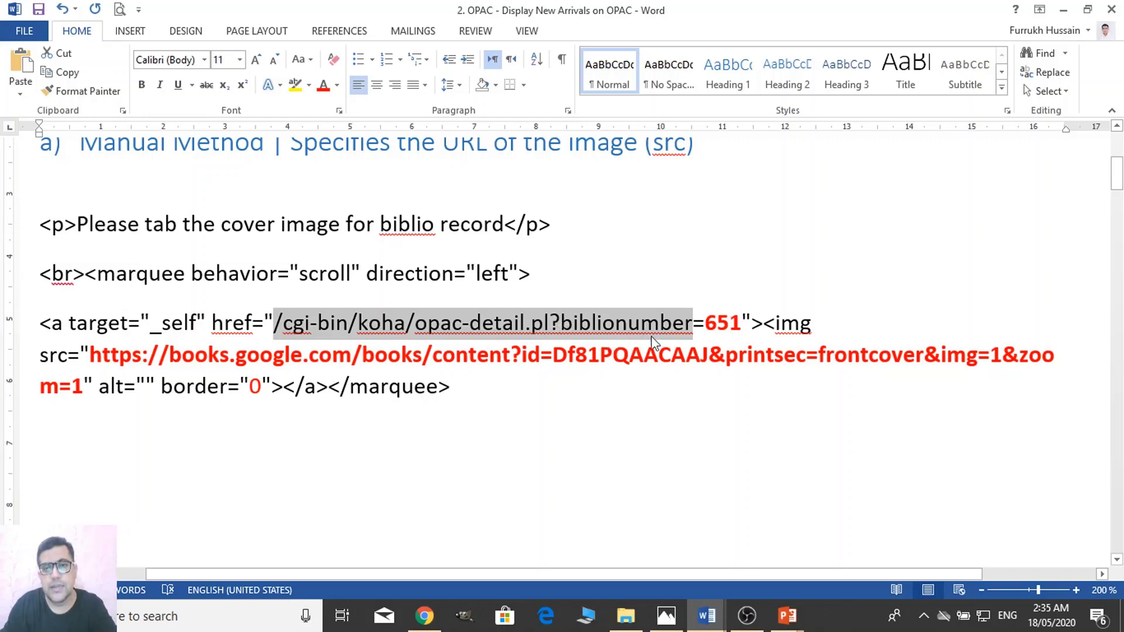
left_click(705, 328)
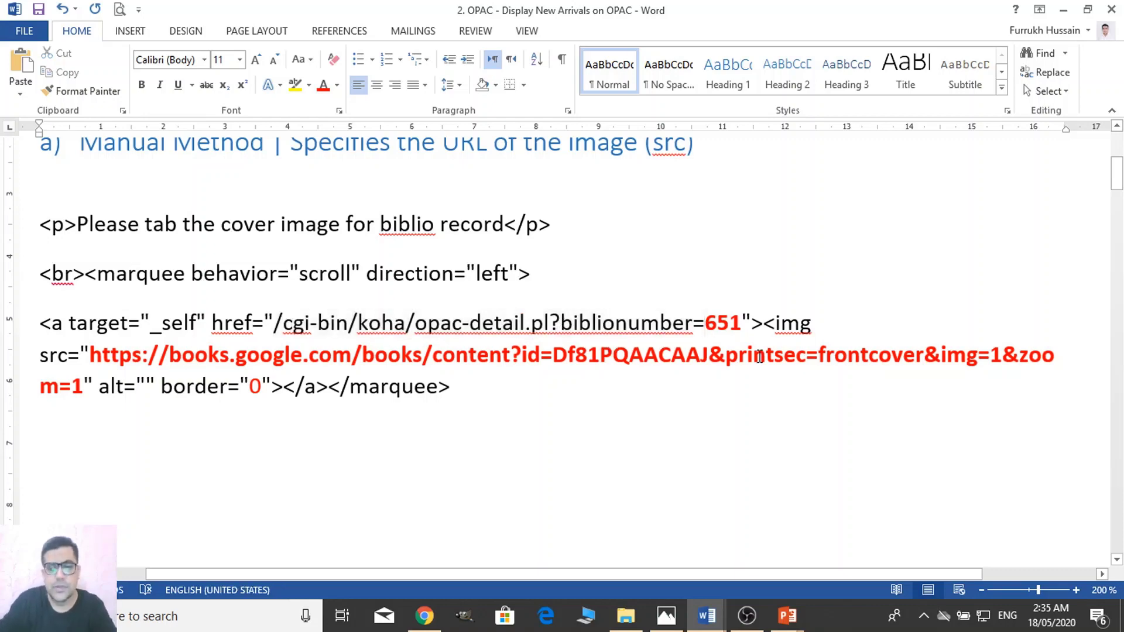
key("shift+Right")
key("shift+Right")
key("shift+Right")
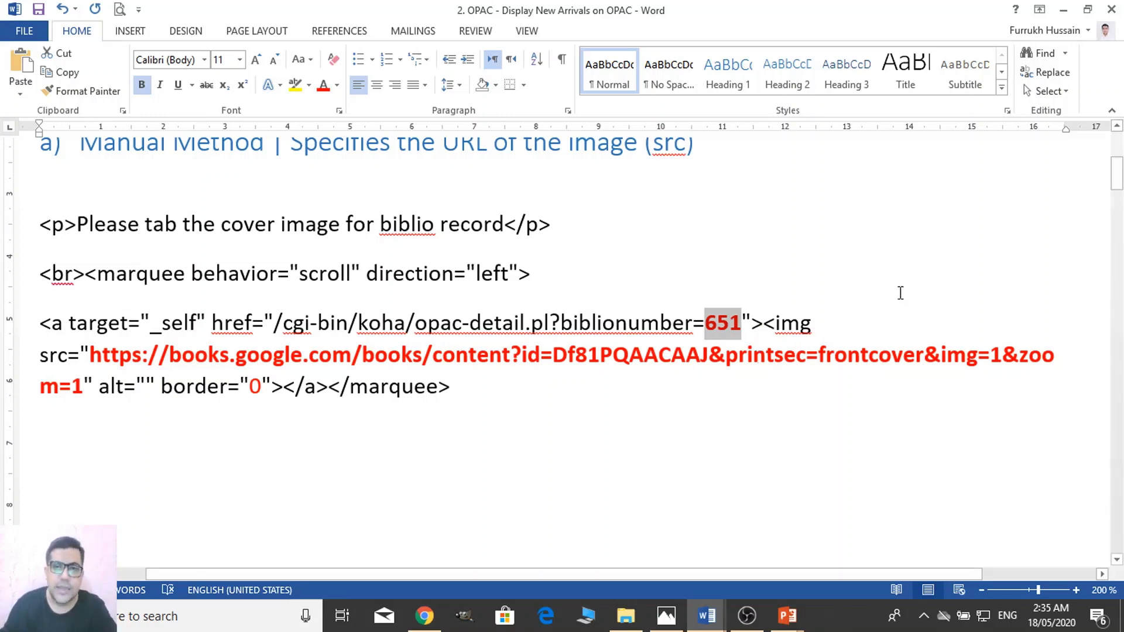
left_click(766, 316)
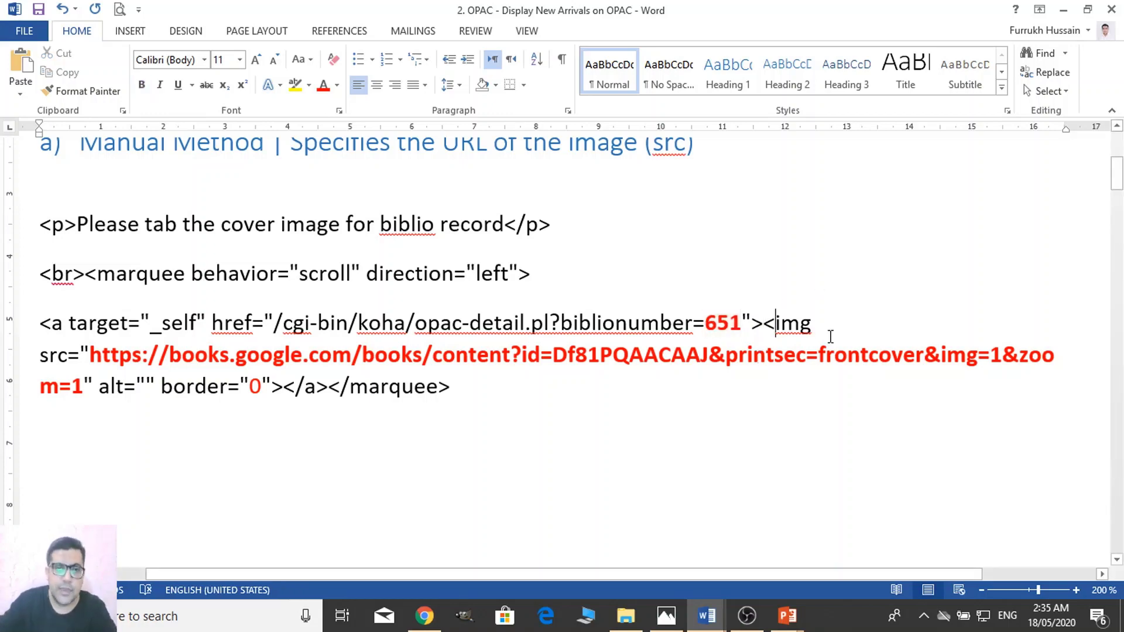
key("Right")
key("Right")
key("Right")
key("Right")
key("Right")
key("Right")
key("Right")
key("Right")
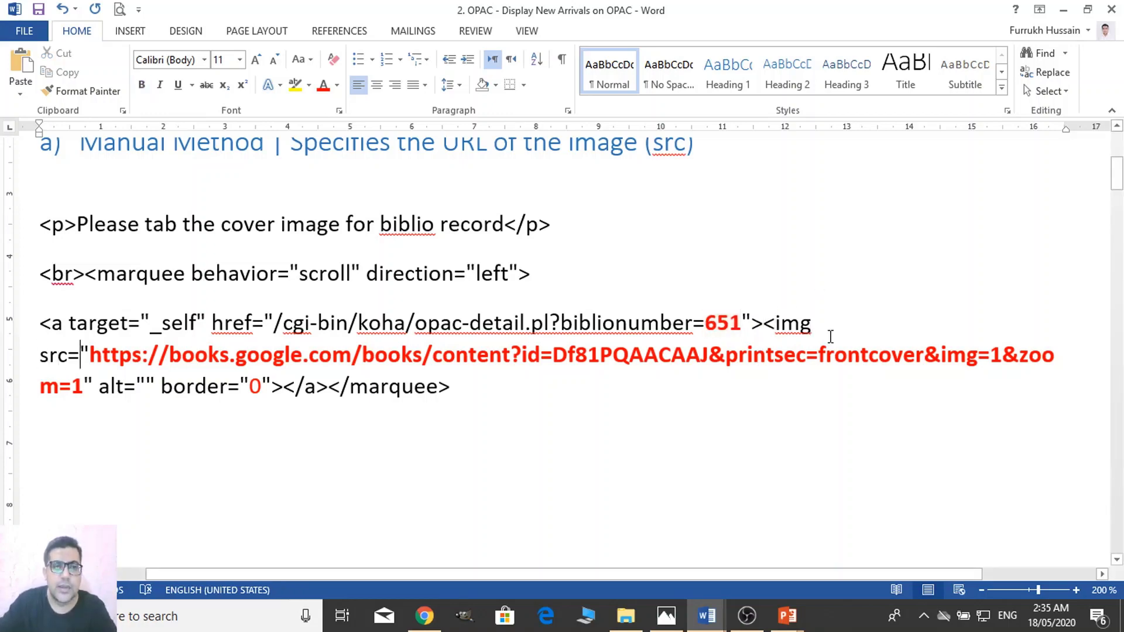
key("Right")
key("shift+Right")
key("shift+Right")
key("shift+Right")
key("shift+Right")
key("shift+Right")
key("shift+Right")
key("shift+Right")
key("shift+Right")
key("shift+Right")
key("shift+Right")
key("shift+Right")
key("shift+Right")
key("shift+Right")
key("shift+Right")
key("shift+Right")
key("shift+Right")
key("shift+Right")
key("shift+Right")
key("shift+Right")
key("shift+Right")
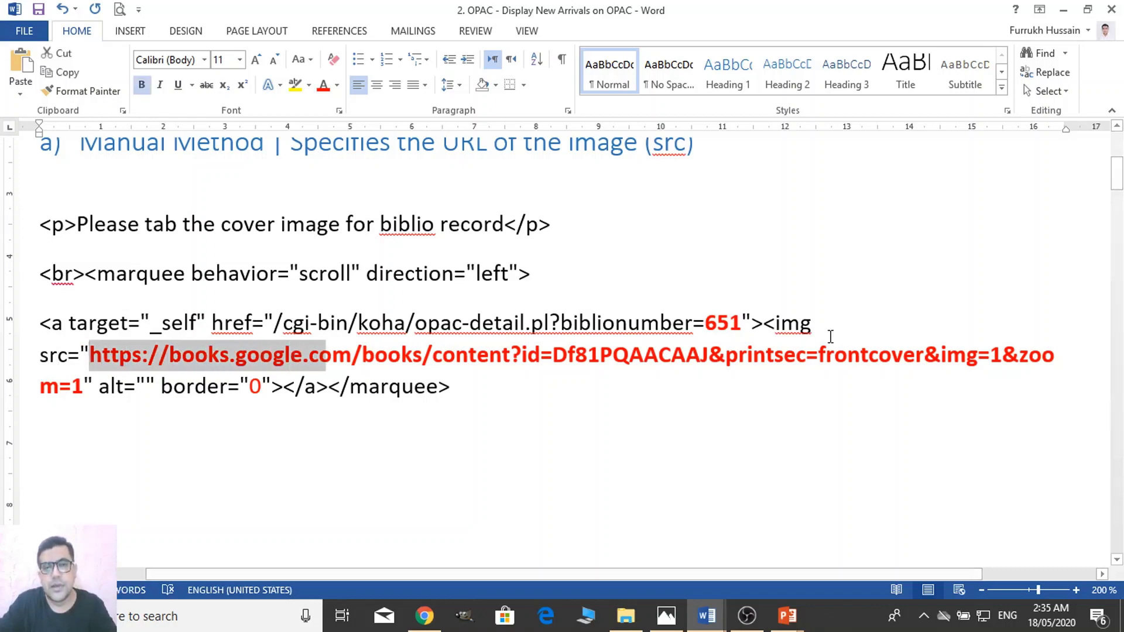
key("shift+Right")
key("shift+Right")
key("shift+Right")
key("shift+Right")
key("shift+Right")
key("shift+Right")
key("shift+Right")
key("shift+Right")
key("shift+Right")
key("shift+Right")
key("shift+Right")
key("shift+Right")
key("shift+Right")
key("shift+Right")
key("shift+Right")
key("shift+Right")
key("shift+Right")
key("shift+Right")
key("shift+Right")
key("shift+Right")
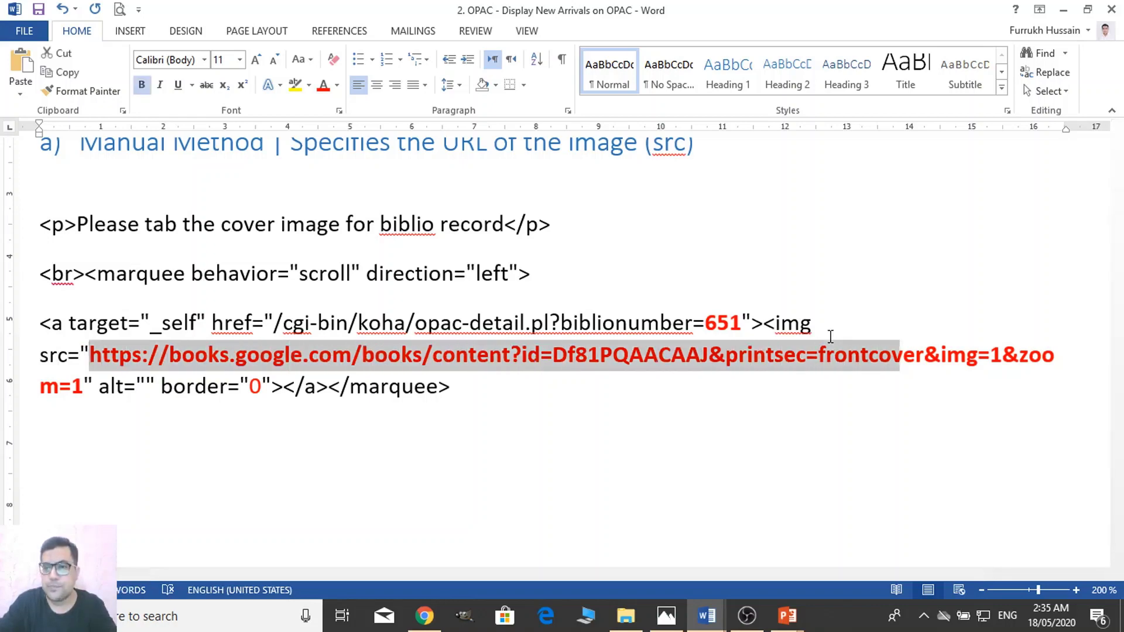
key("shift+Right")
key("shift+Right")
key("shift+Right")
key("shift+Right")
key("shift+Right")
key("shift+Right")
key("shift+Right")
key("shift+Right")
key("shift+Right")
key("shift+Right")
key("shift+Right")
key("shift+Right")
key("shift+Right")
key("shift+Right")
key("shift+Right")
key("shift+Right")
key("shift+Right")
key("shift+Left")
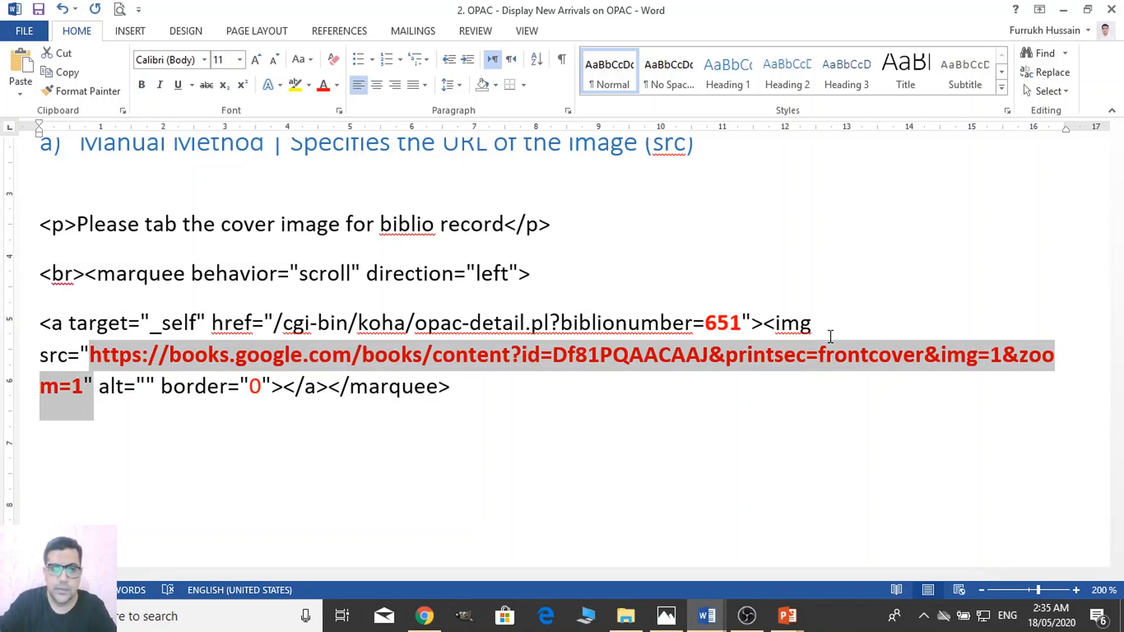
key("shift+Left")
left_click(301, 457)
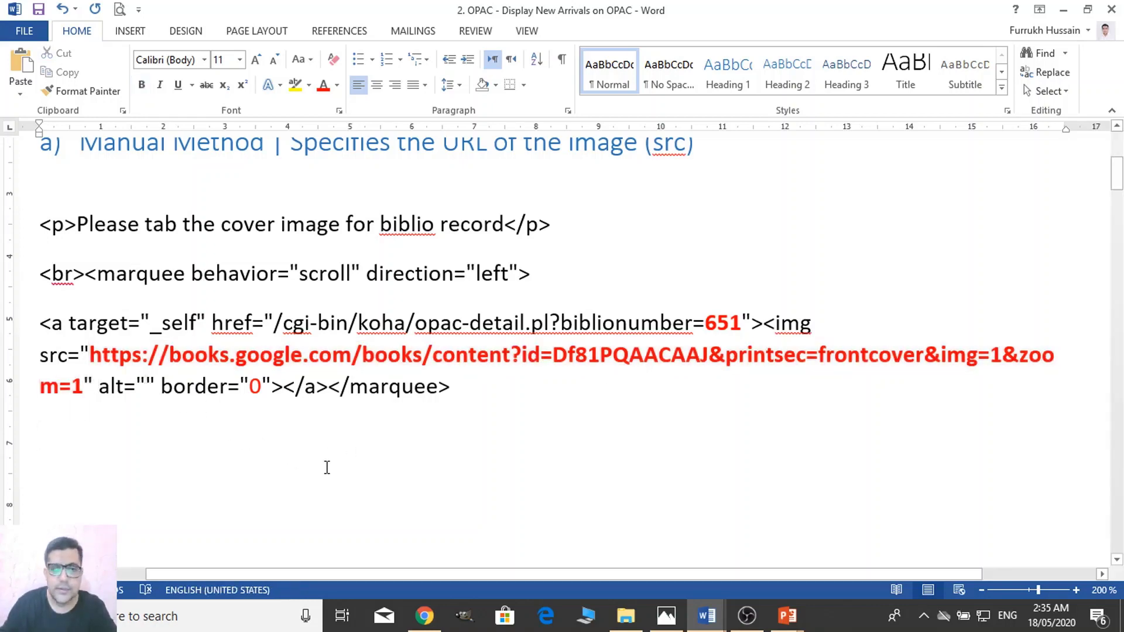
key("Right")
key("Right")
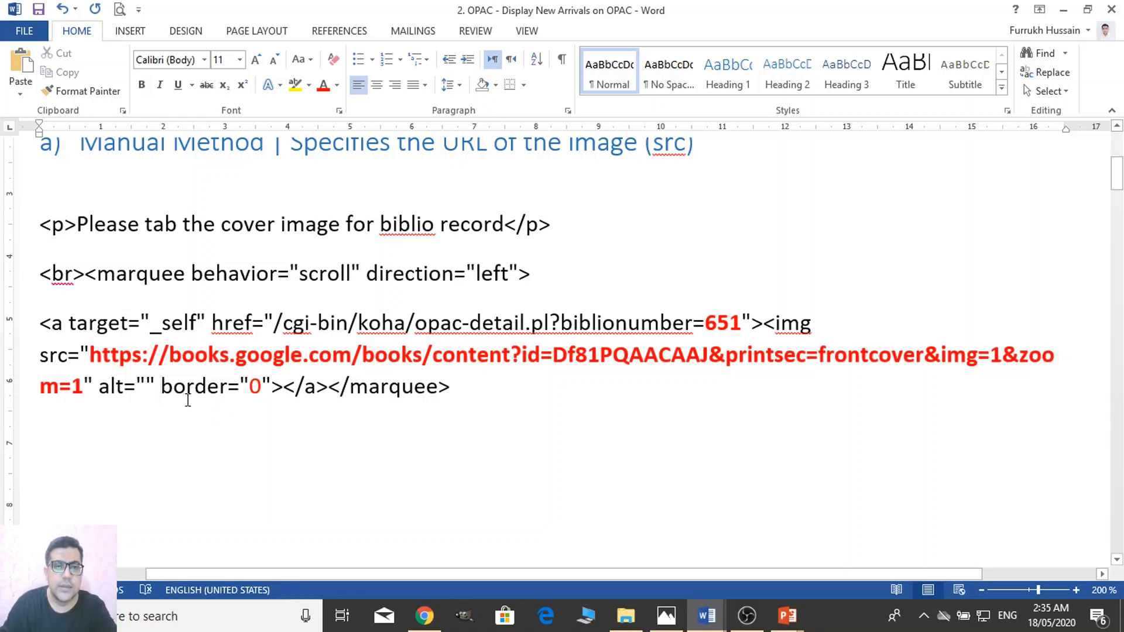
left_click(244, 390)
left_click(161, 391)
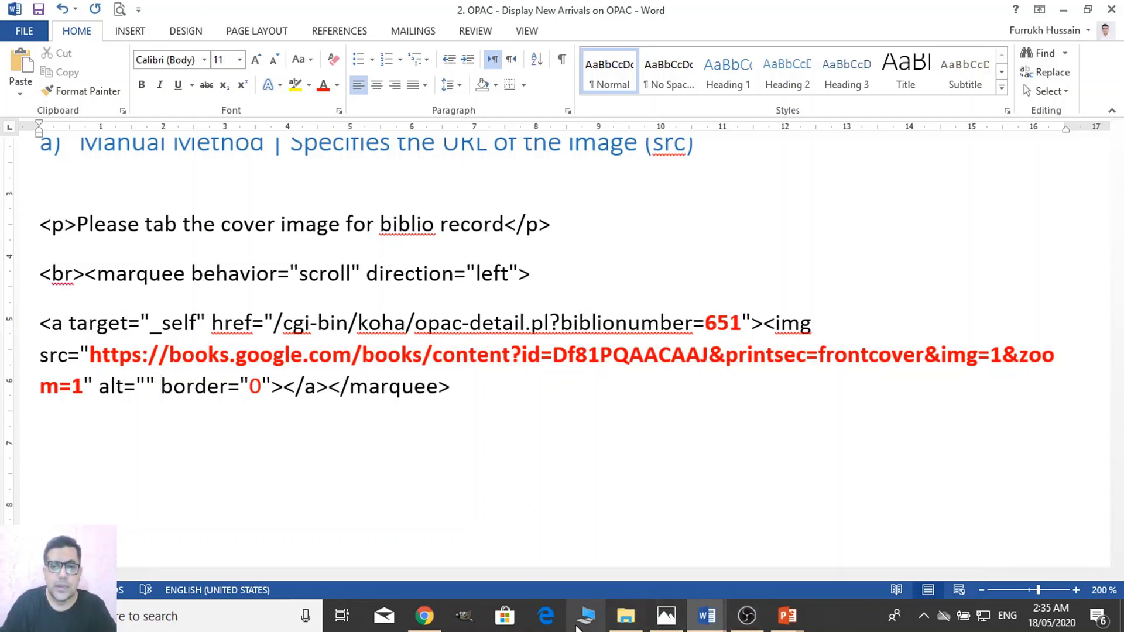
- Open Advanced search in a new tab and run a search limited to the Books item type
left_click(424, 616)
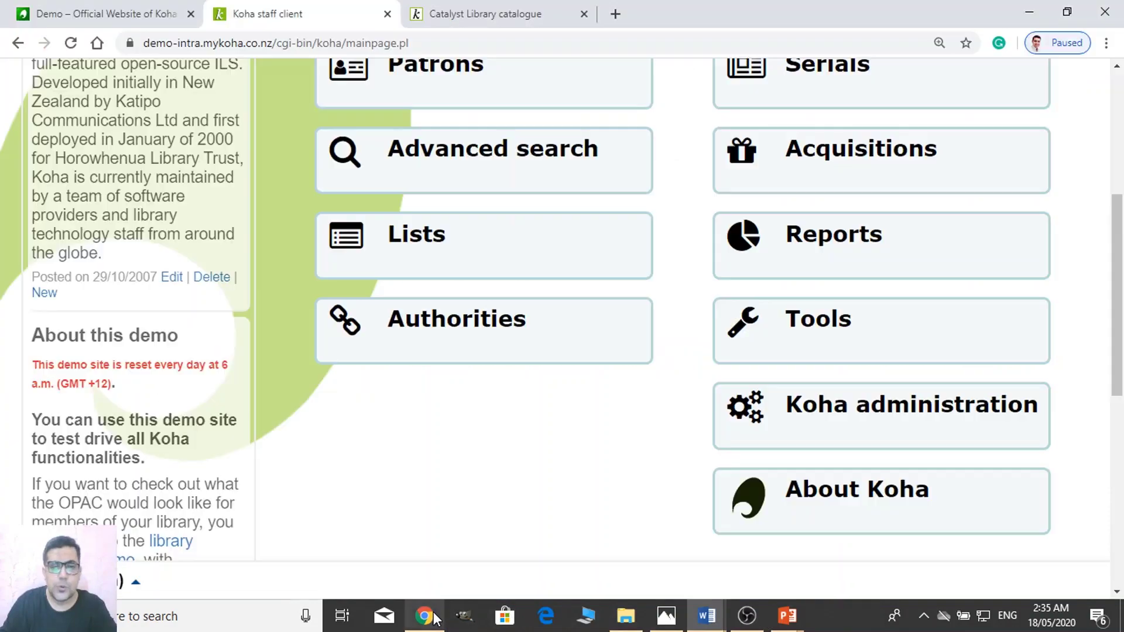
left_click(508, 14)
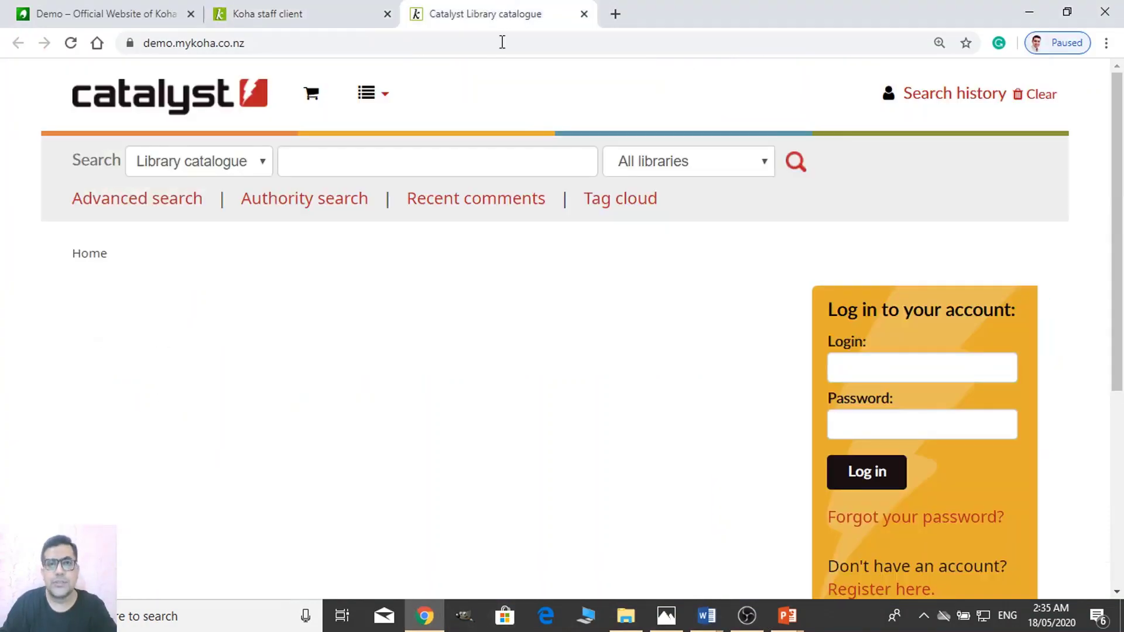
right_click(113, 204)
left_click(179, 212)
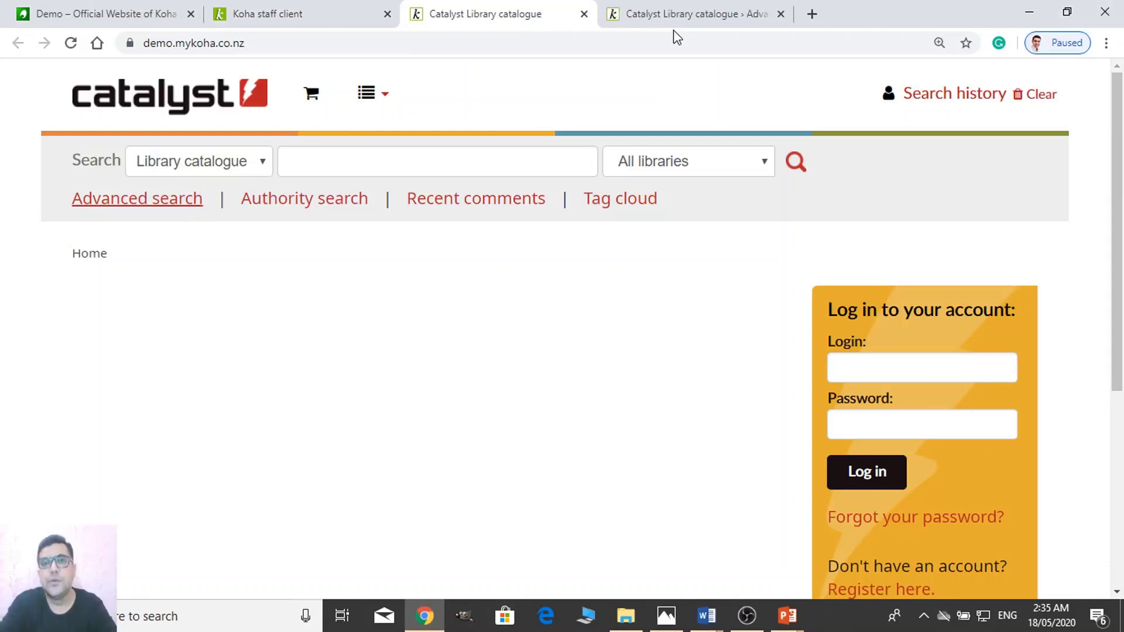
left_click(710, 11)
scroll(217, 520, "down", 4)
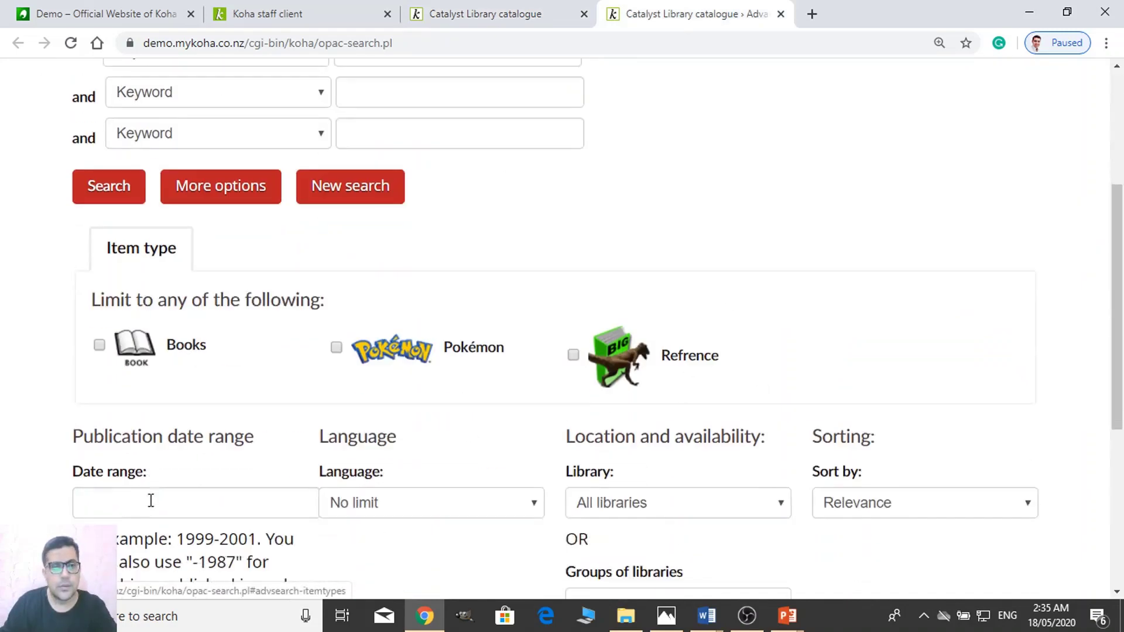
left_click(130, 357)
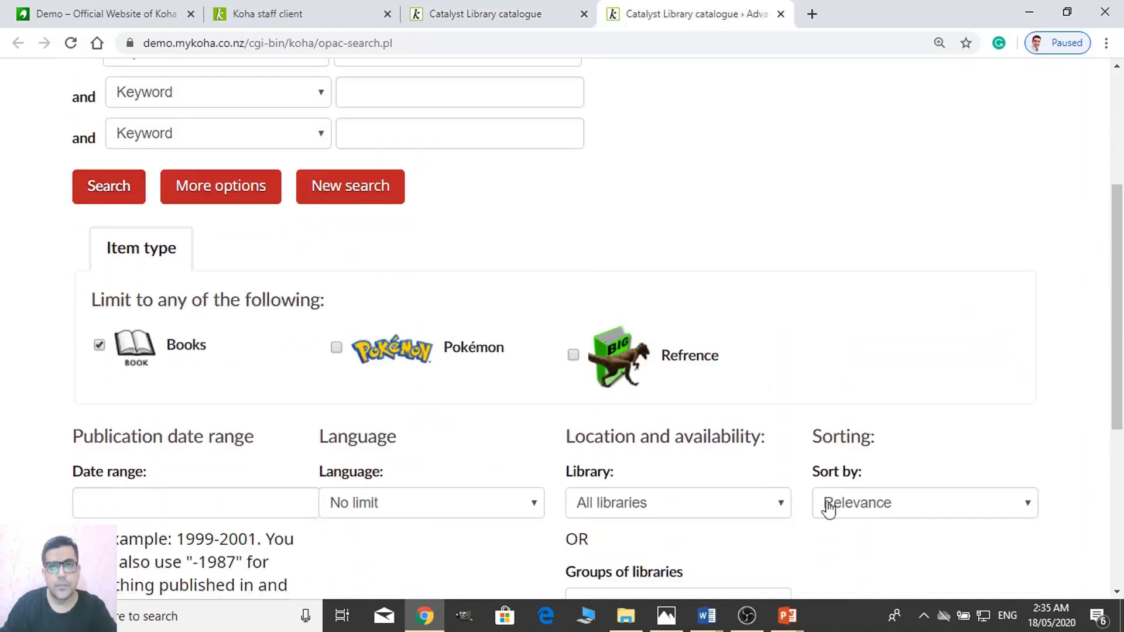
left_click(110, 193)
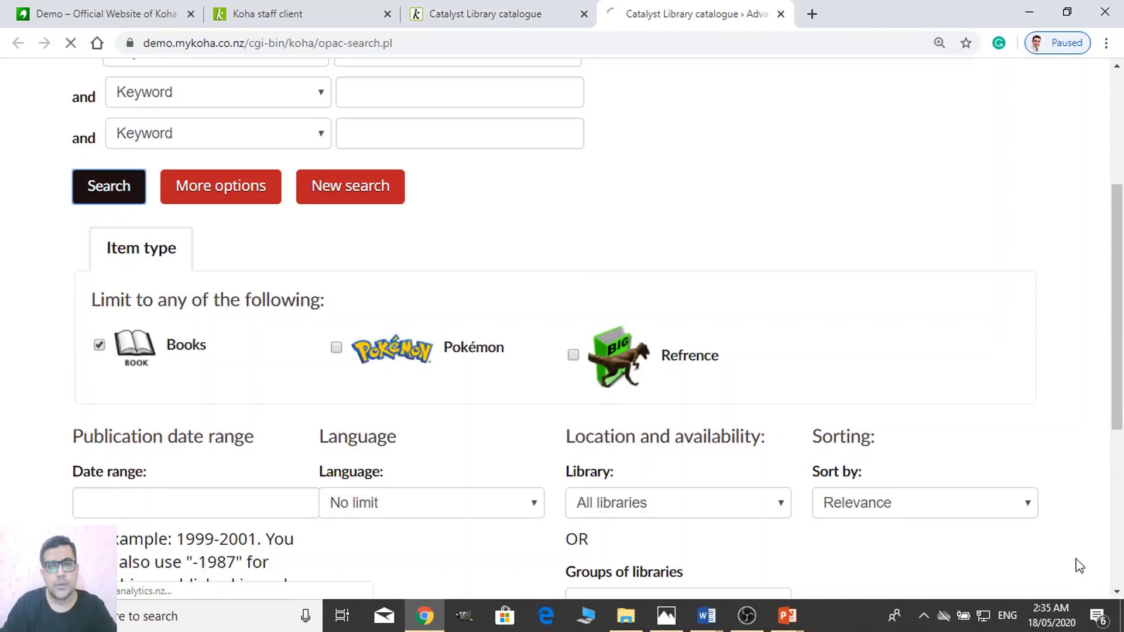
- Go to page 10 of the results and scroll through the titles with cover images
left_click(535, 12)
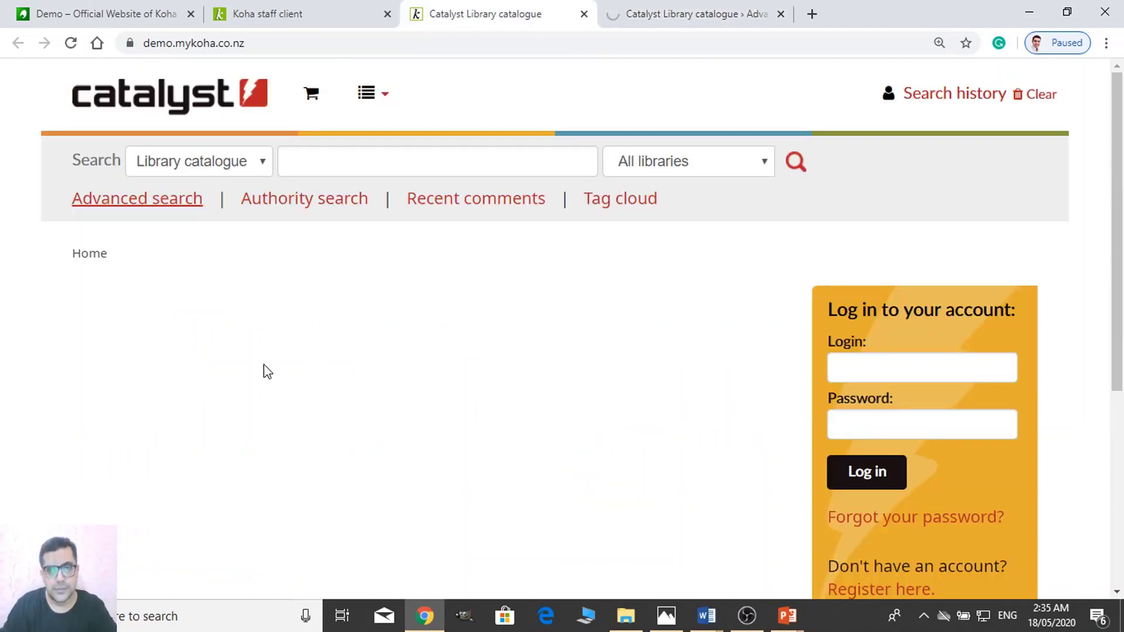
left_click(679, 13)
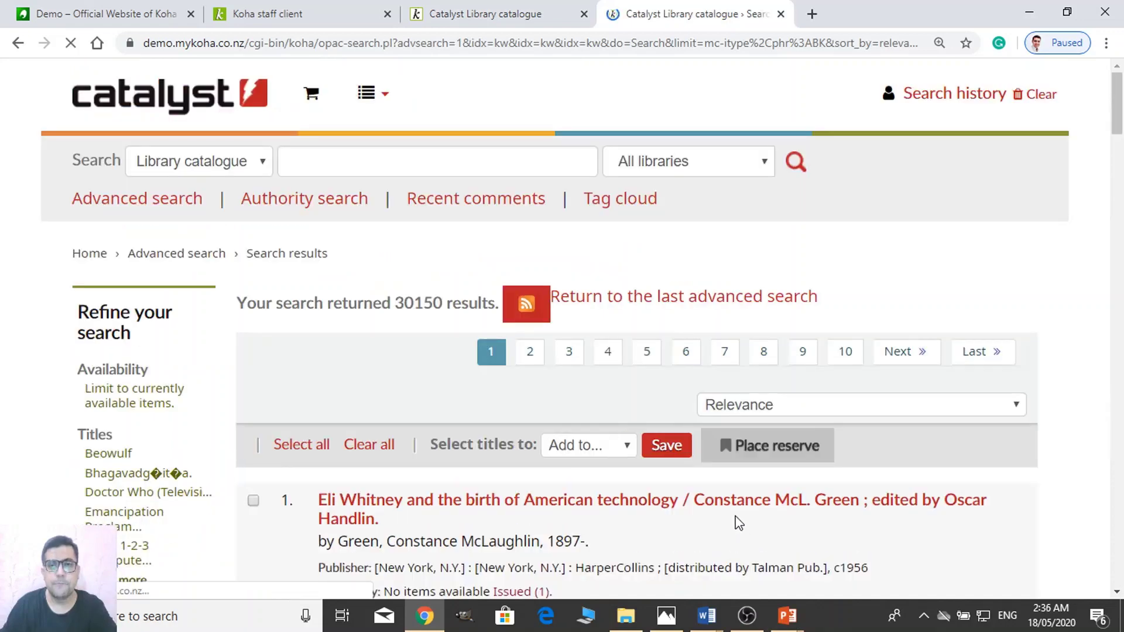
scroll(739, 523, "down", 3)
left_click(846, 187)
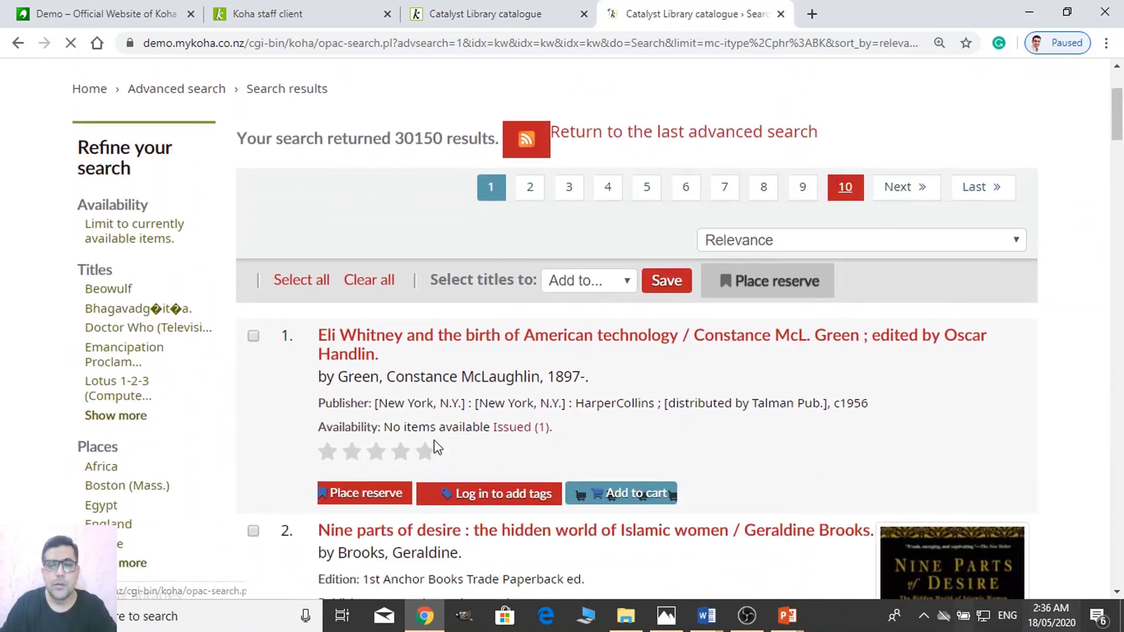
scroll(927, 415, "down", 5)
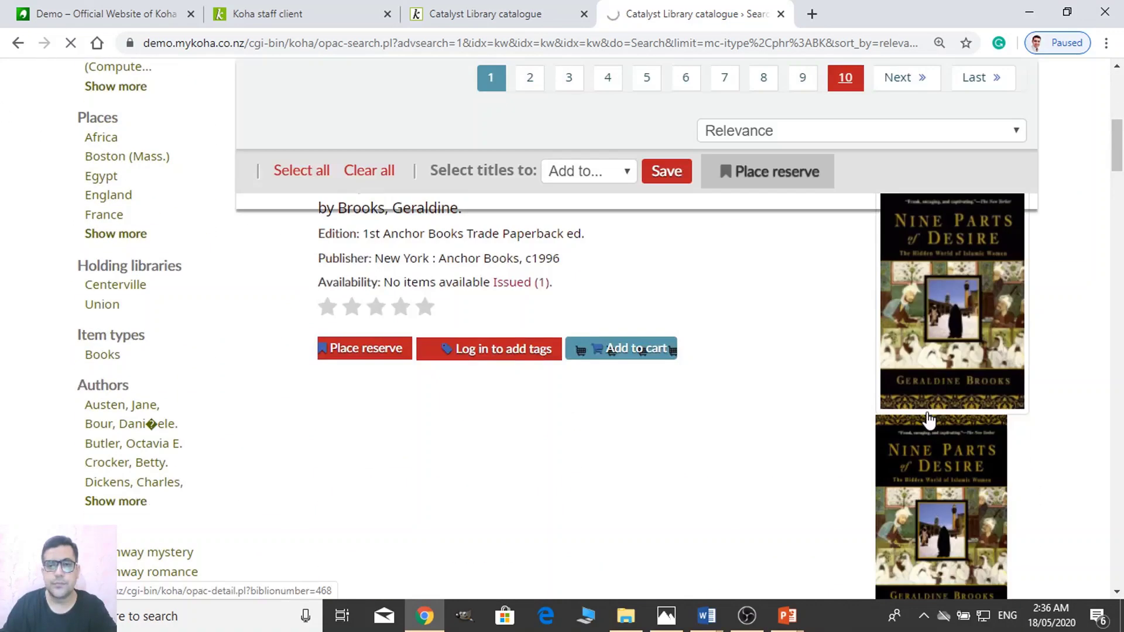
scroll(927, 417, "up", 8)
scroll(929, 420, "down", 5)
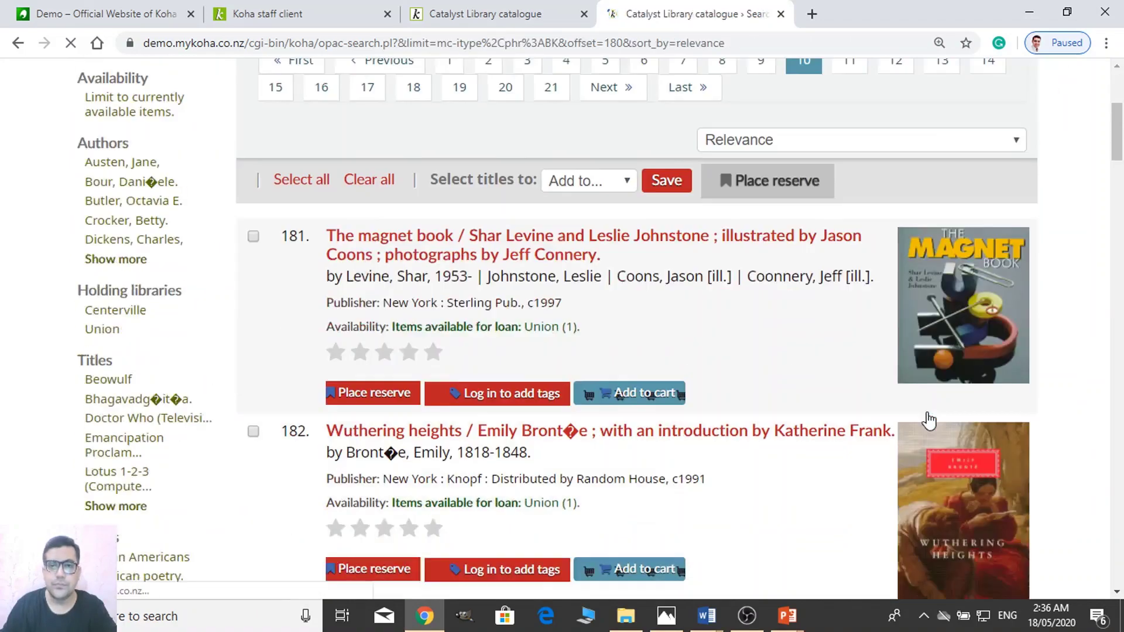
scroll(929, 420, "up", 5)
scroll(930, 420, "down", 8)
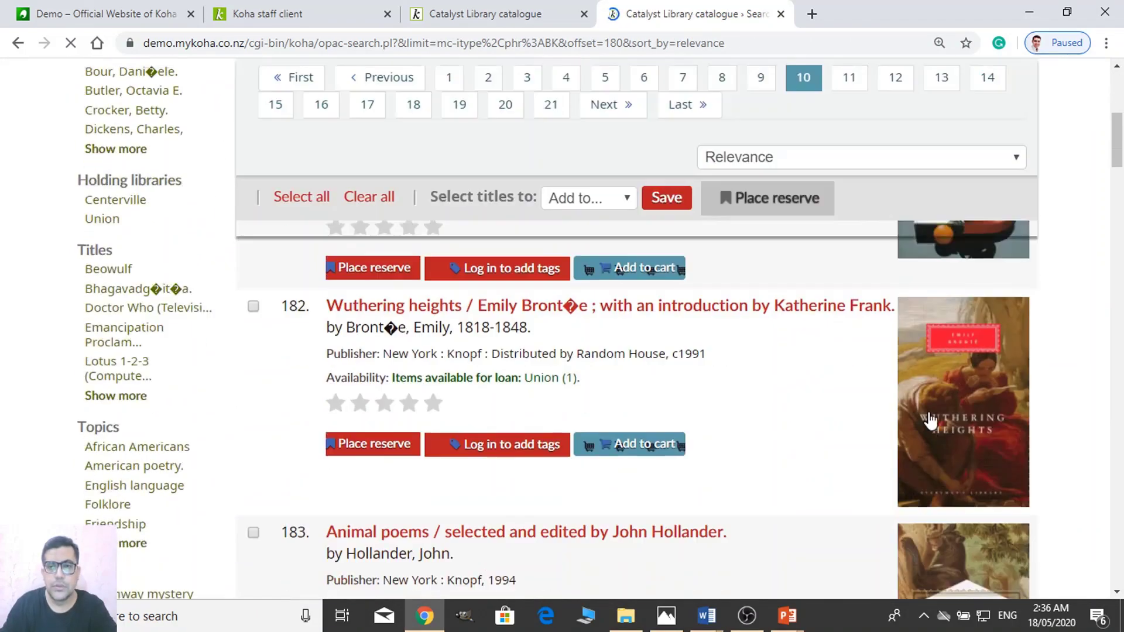
scroll(931, 419, "down", 8)
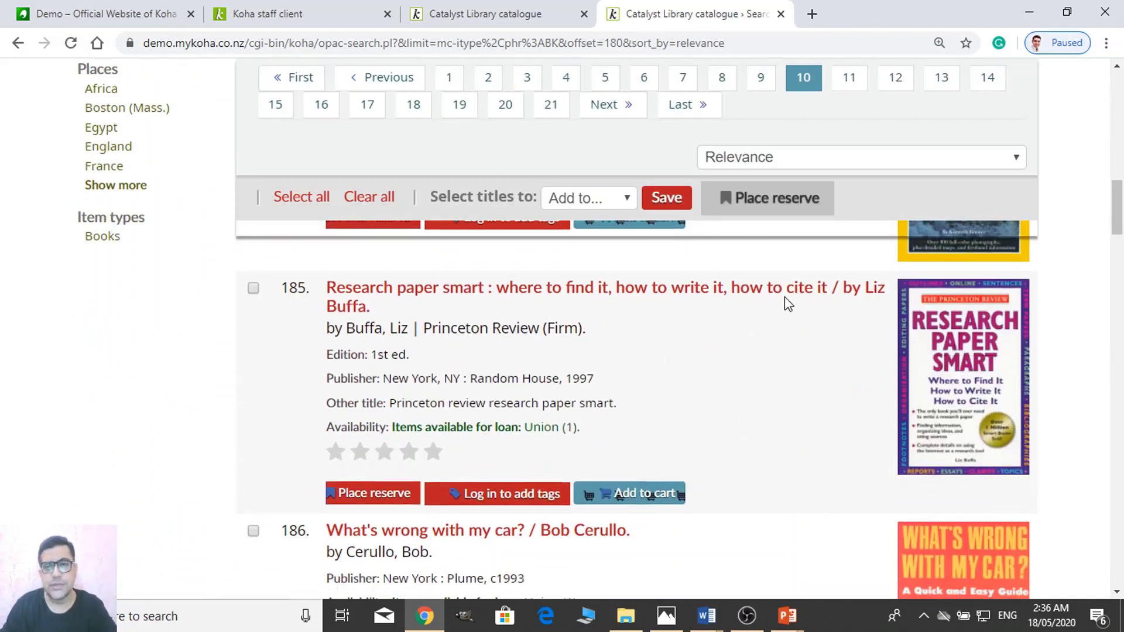
scroll(799, 468, "down", 12)
scroll(797, 485, "down", 15)
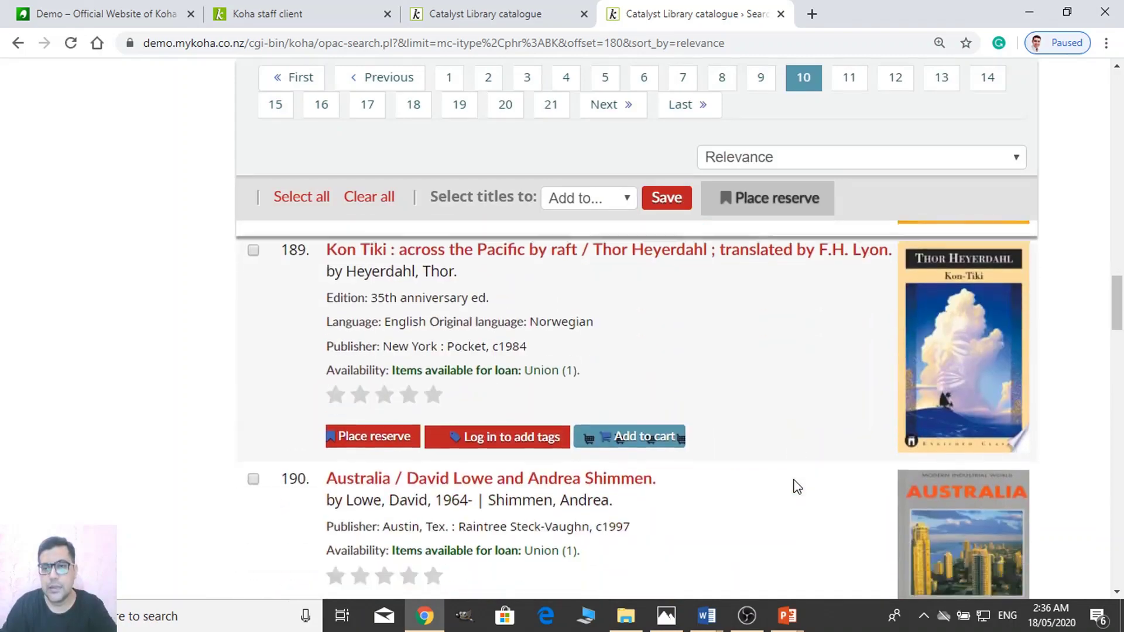
scroll(797, 484, "down", 5)
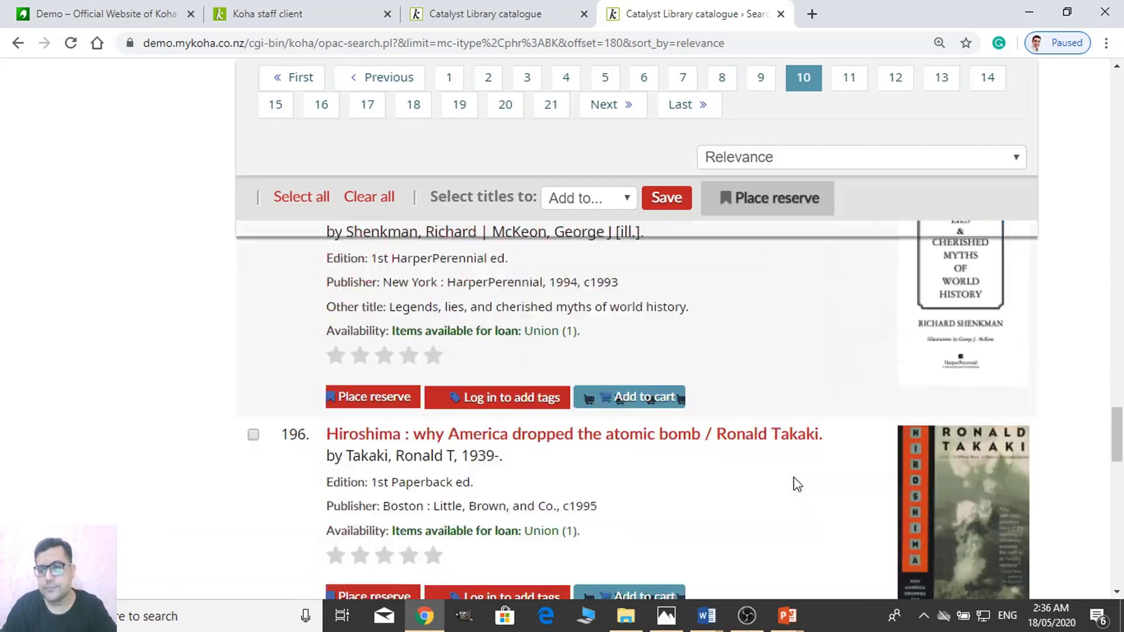
scroll(798, 485, "up", 20)
scroll(797, 485, "up", 11)
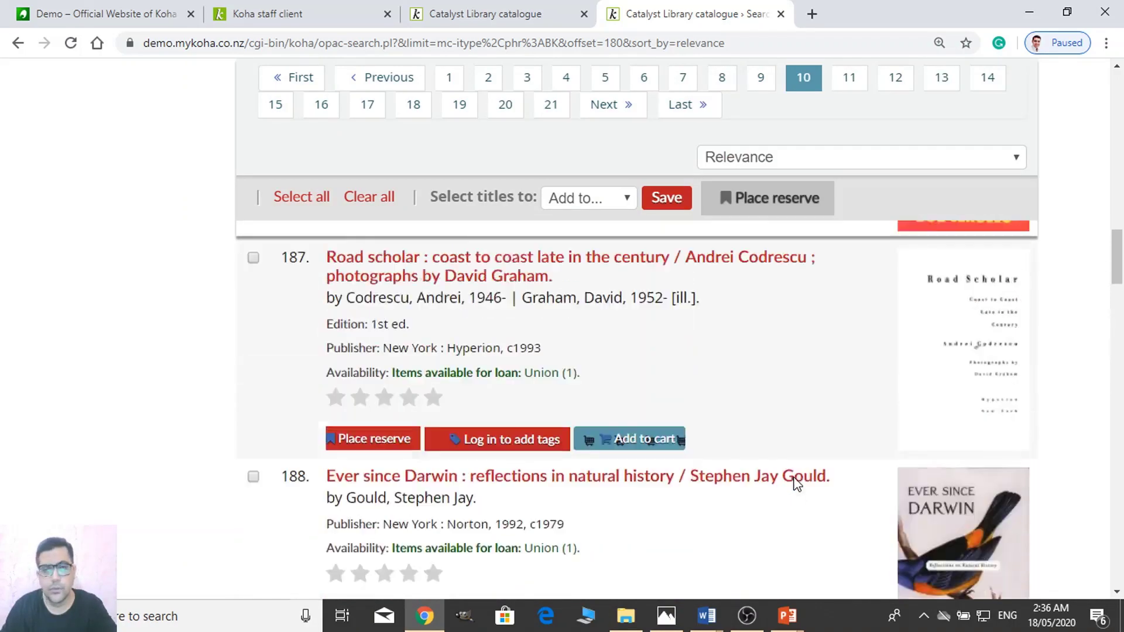
scroll(797, 484, "down", 14)
scroll(796, 483, "down", 5)
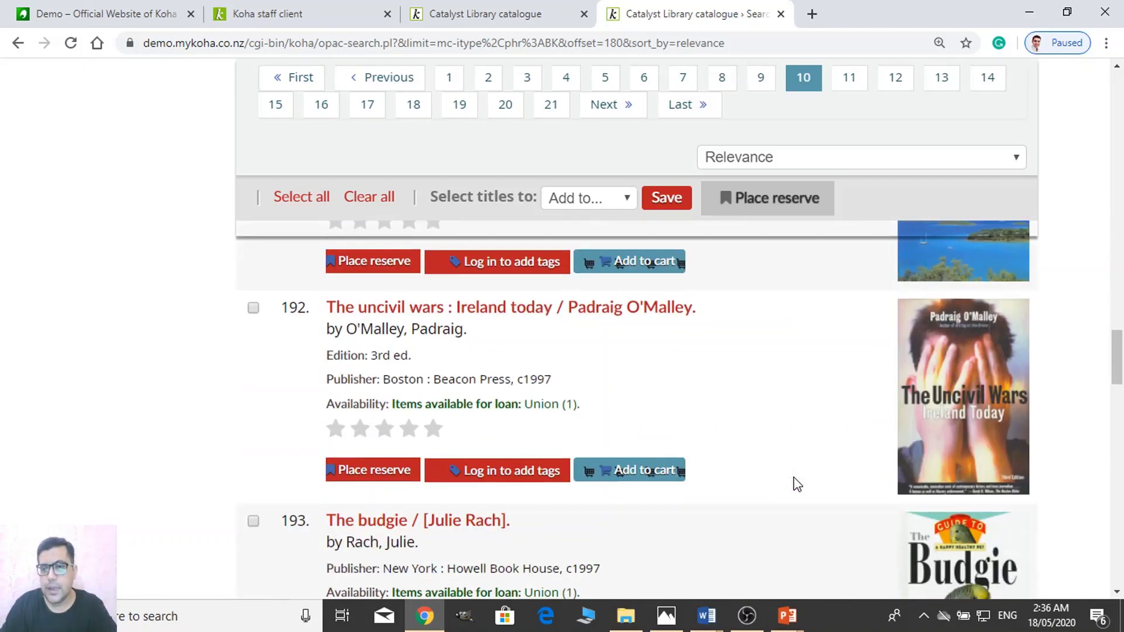
scroll(832, 447, "up", 13)
scroll(831, 447, "up", 15)
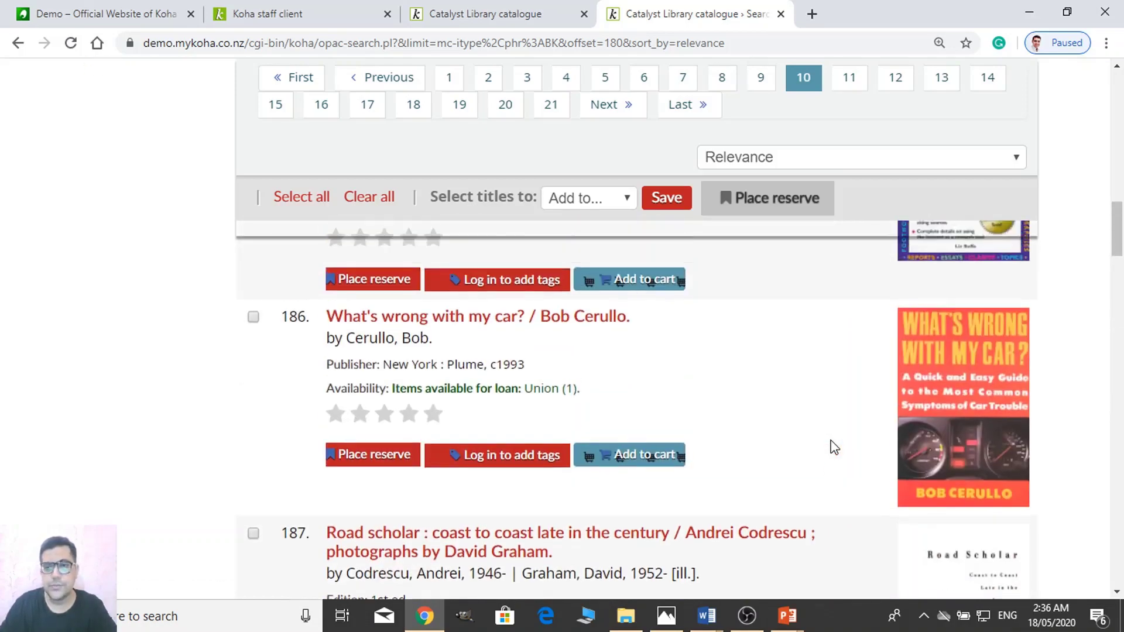
- Open the Research paper smart and The uncivil wars results in new browser tabs
right_click(611, 464)
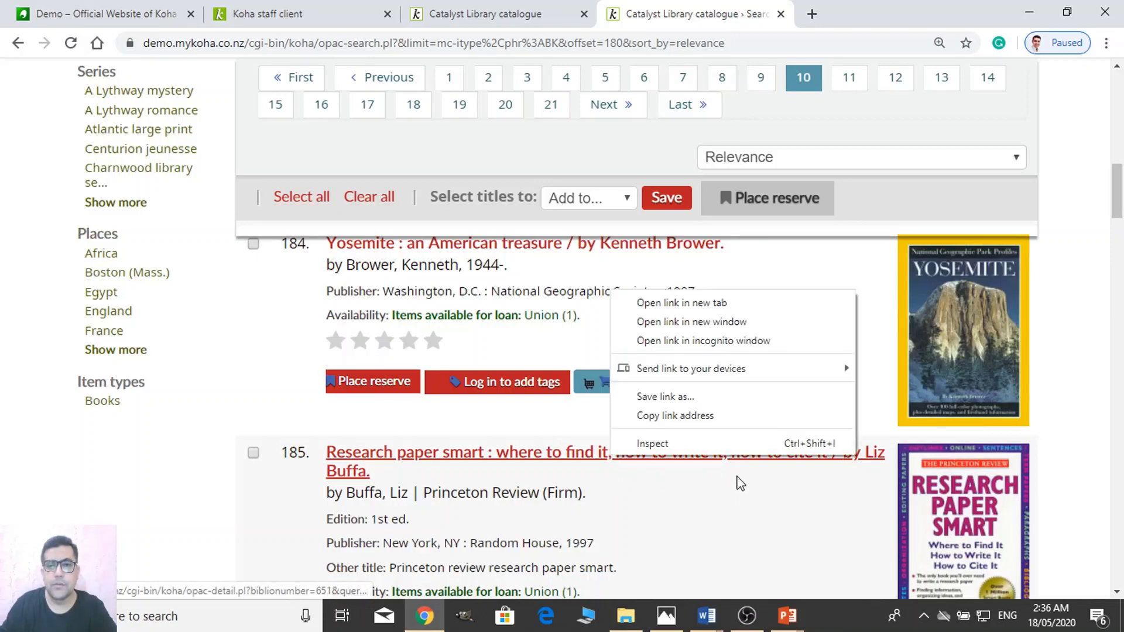
left_click(708, 303)
scroll(854, 507, "down", 15)
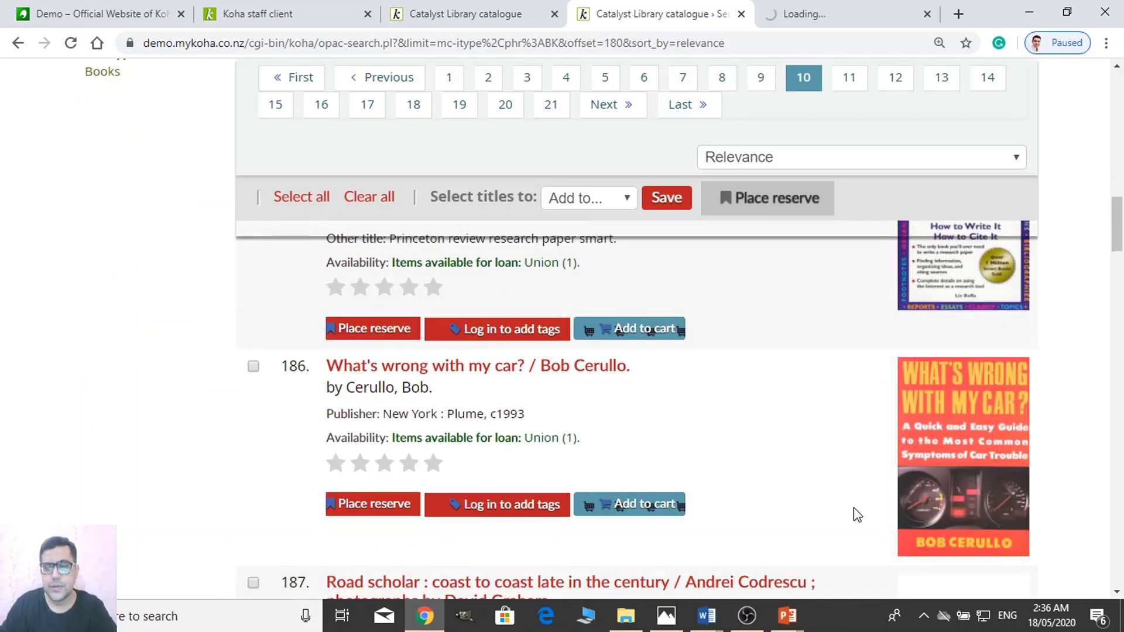
scroll(854, 508, "down", 1)
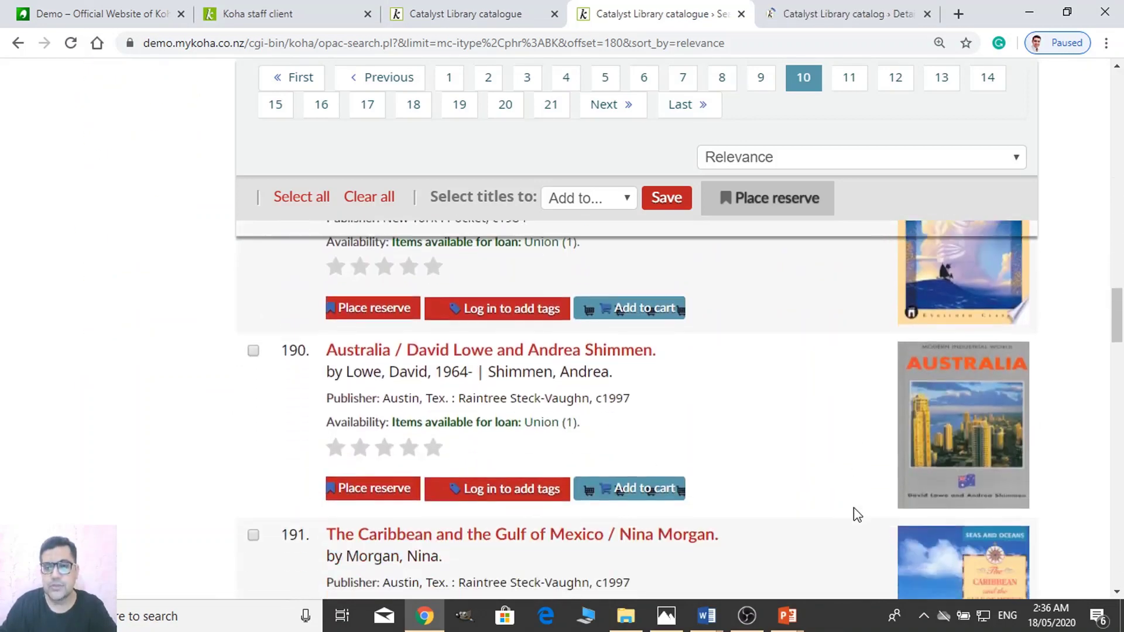
scroll(854, 507, "down", 3)
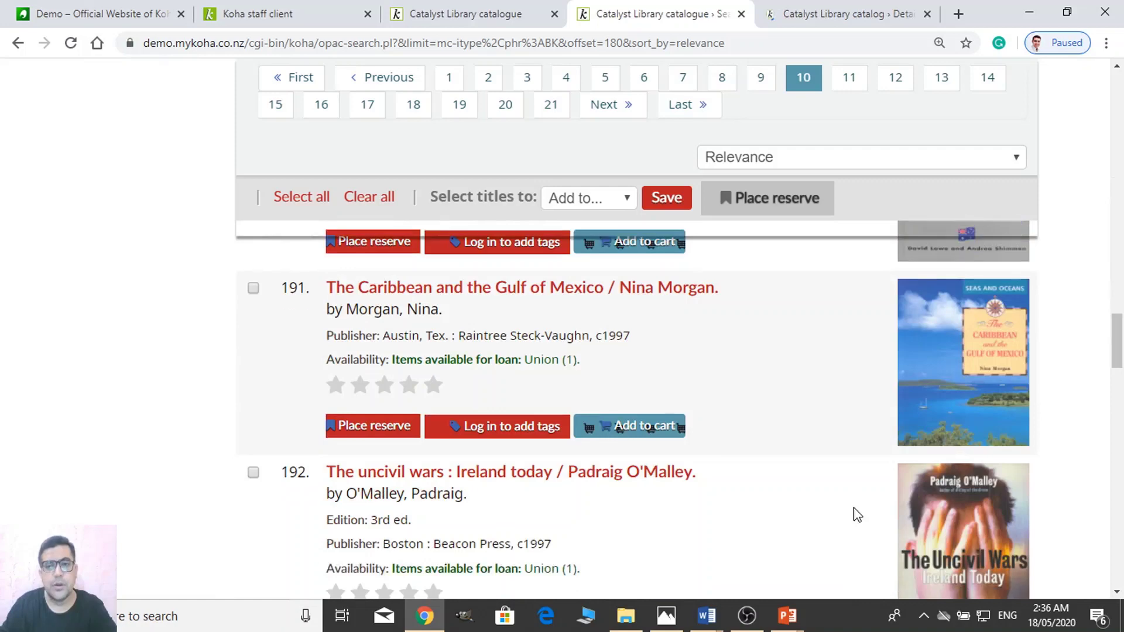
right_click(618, 469)
left_click(728, 317)
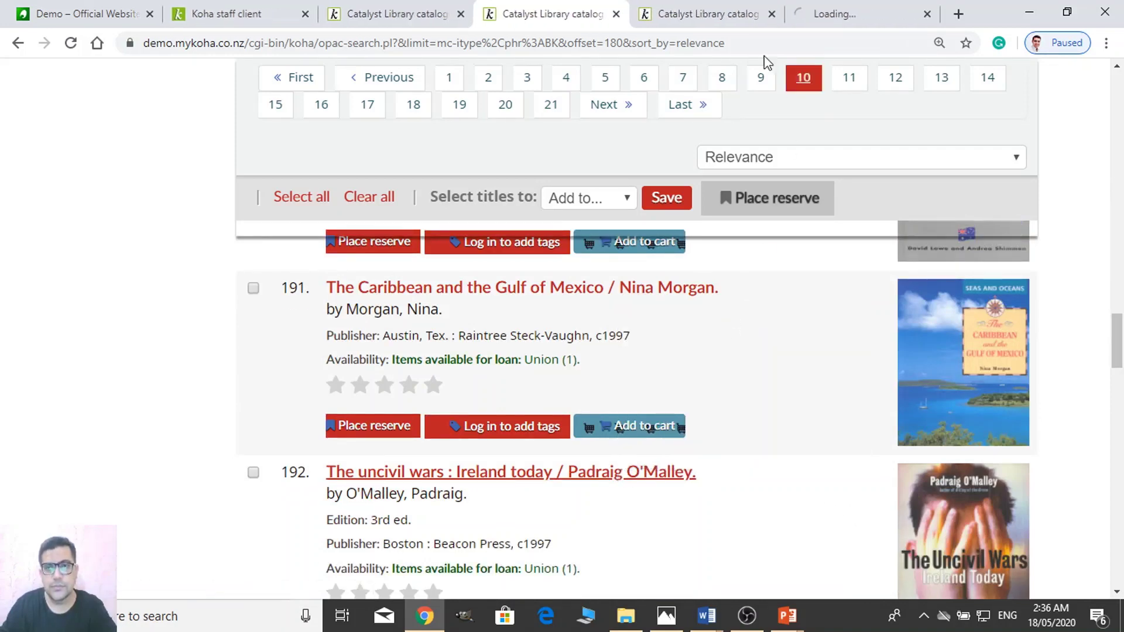
- Read the biblionumbers in each tab's address: 651 for Research paper smart, 658 for The uncivil wars
left_click(691, 11)
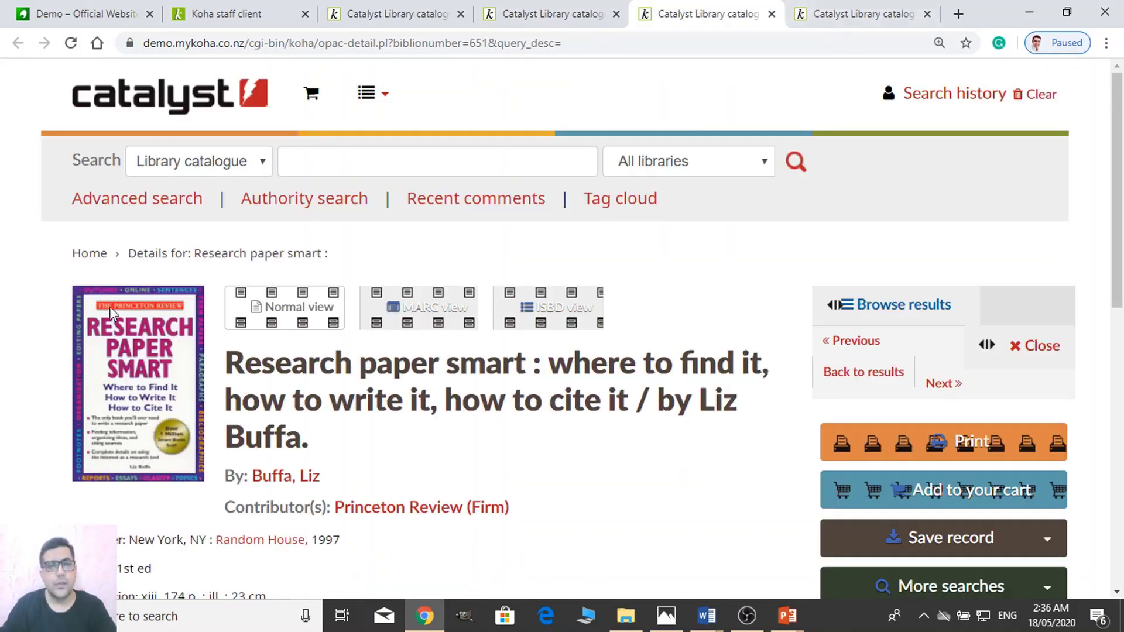
left_click(486, 44)
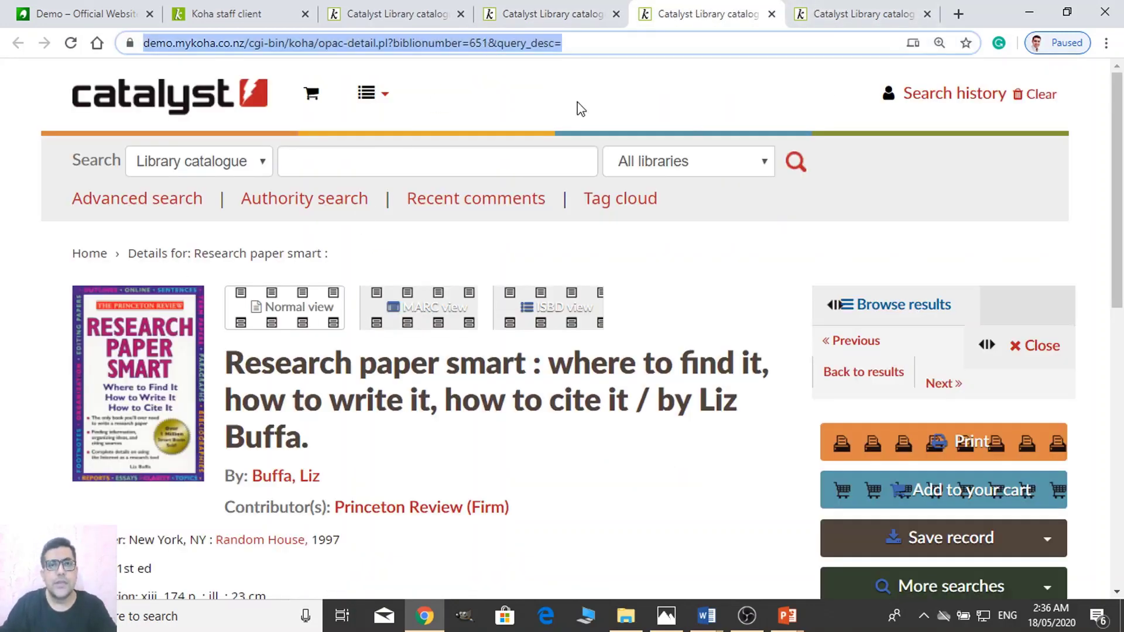
left_click(489, 42)
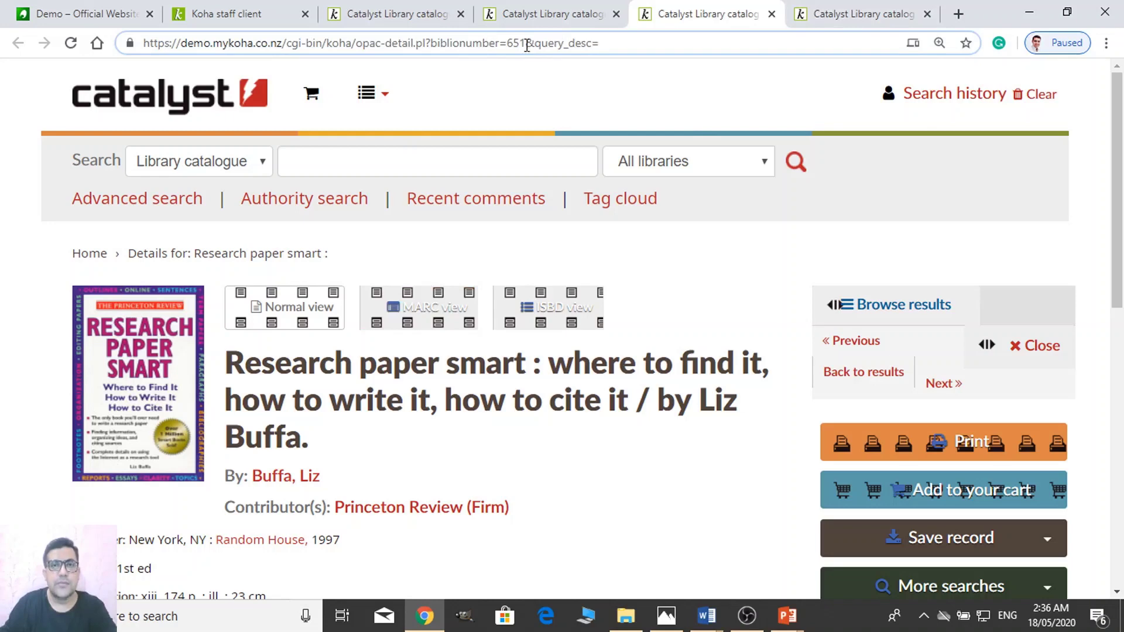
left_click(780, 7)
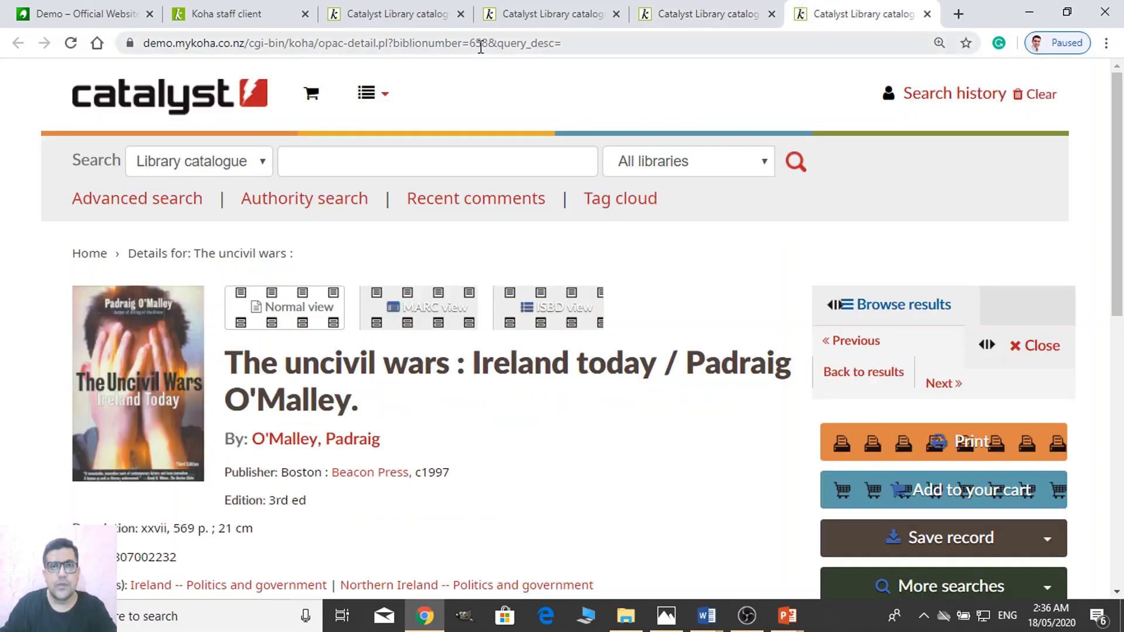
left_click(480, 45)
left_click(475, 45)
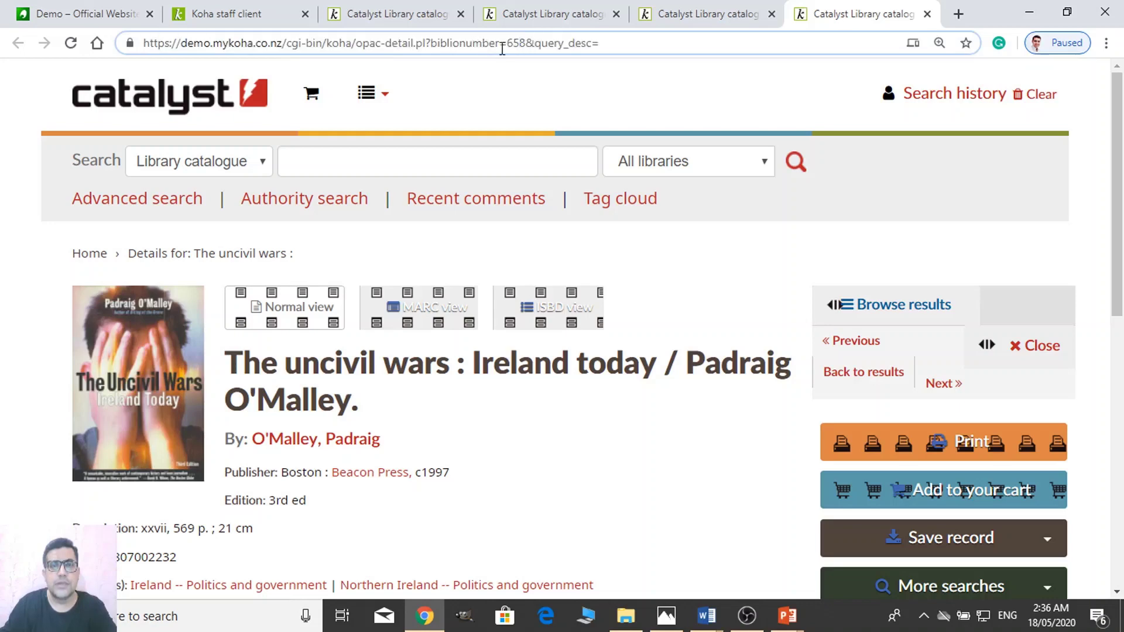
left_click(728, 12)
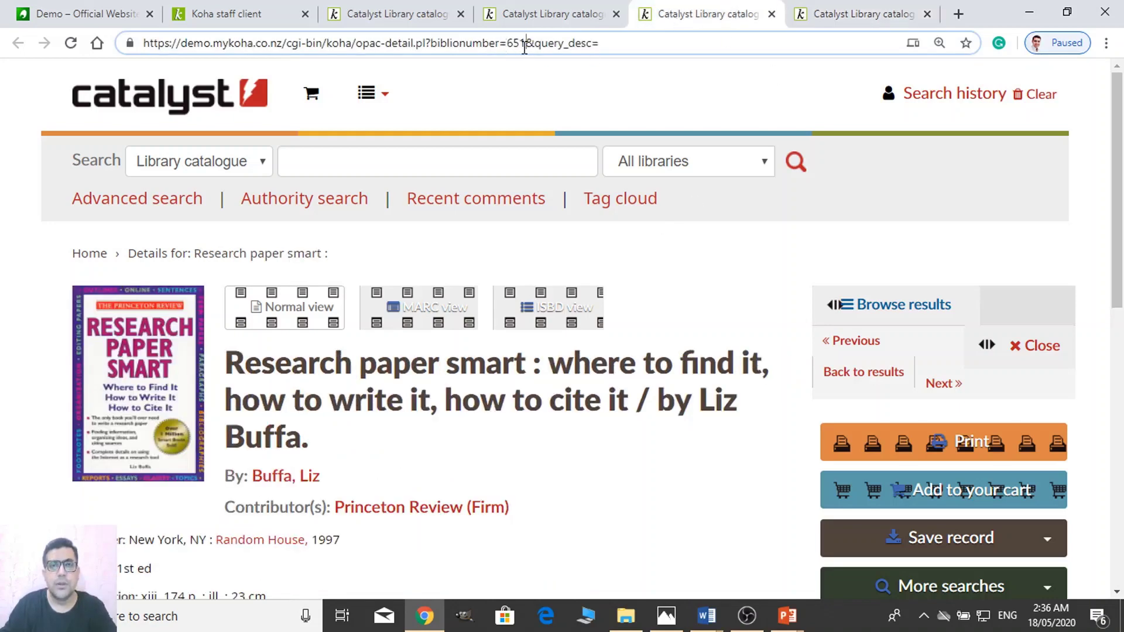
mouse_move(707, 616)
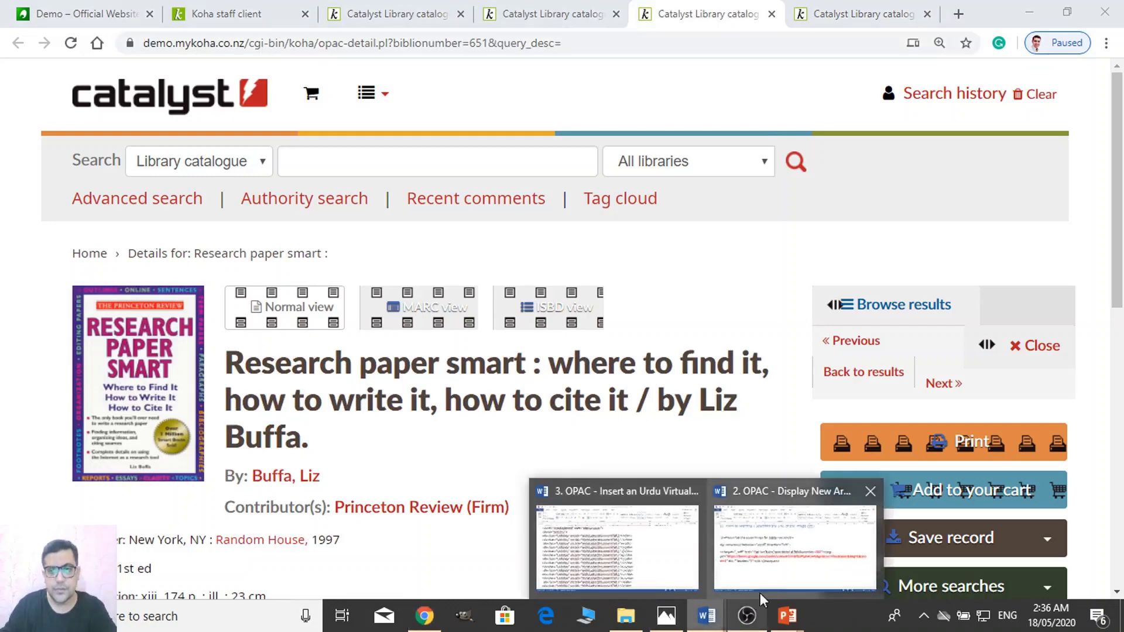
left_click(764, 561)
left_click(718, 322)
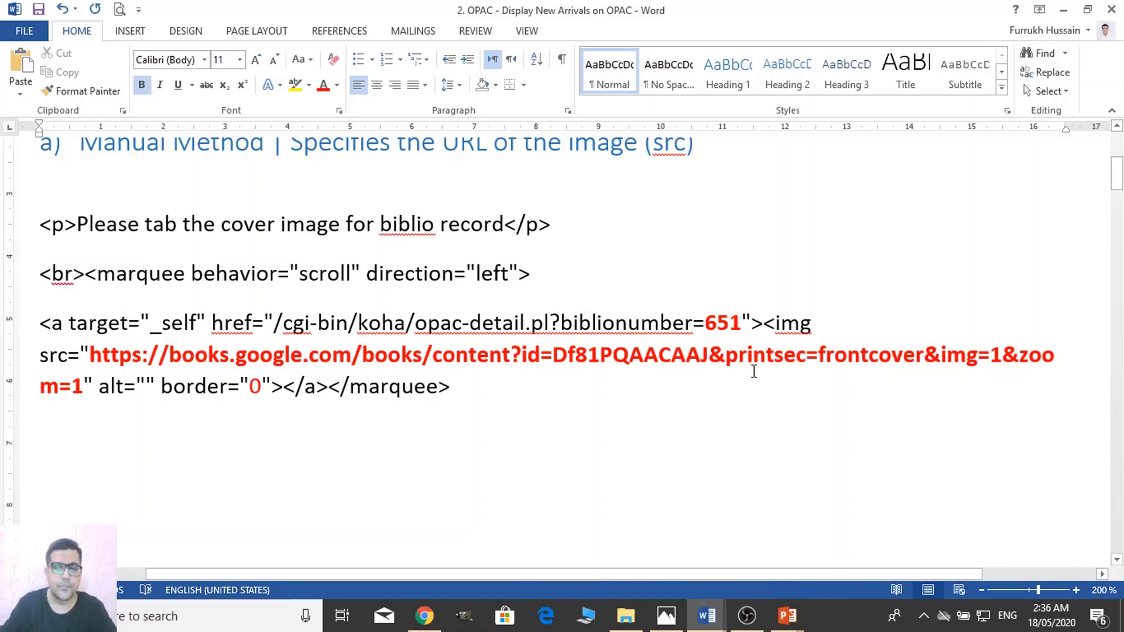
left_click(735, 422)
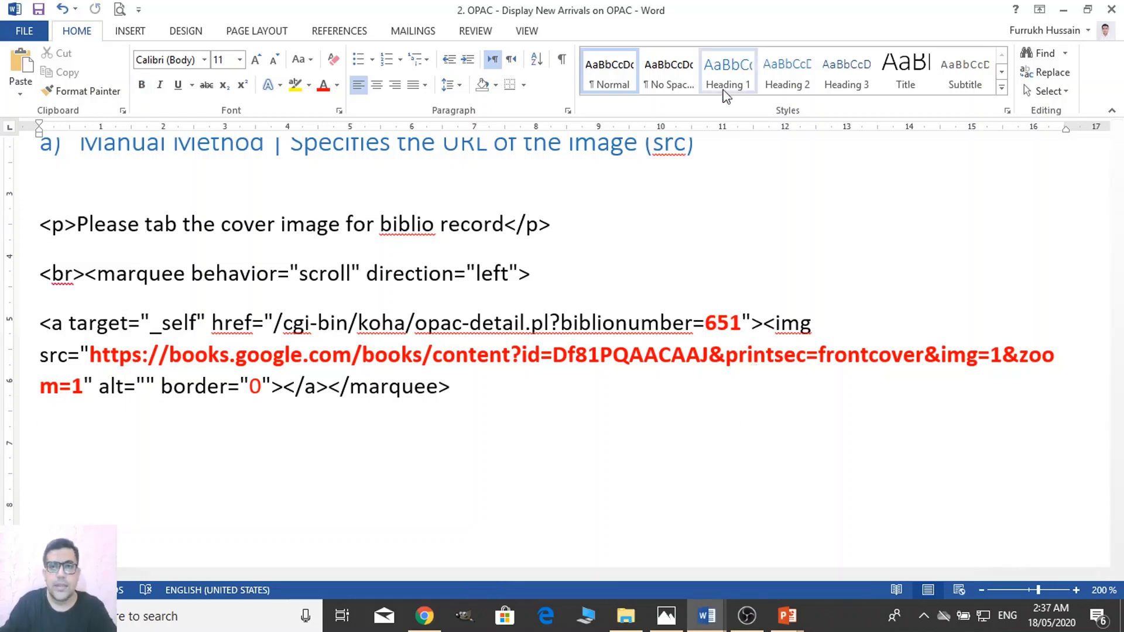
mouse_move(787, 616)
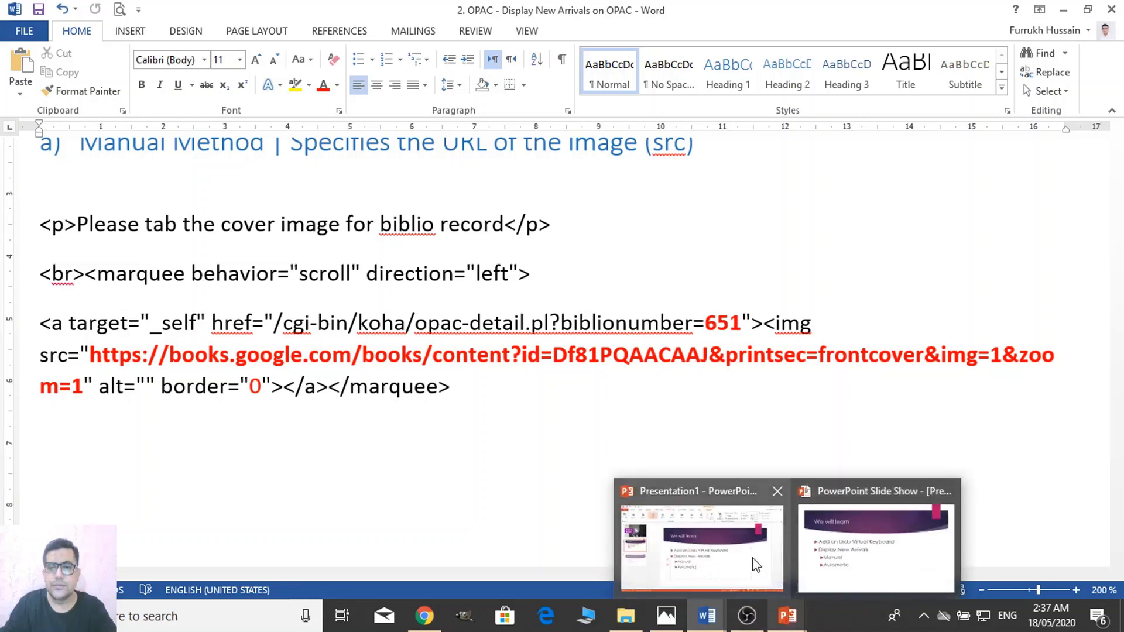
left_click(419, 624)
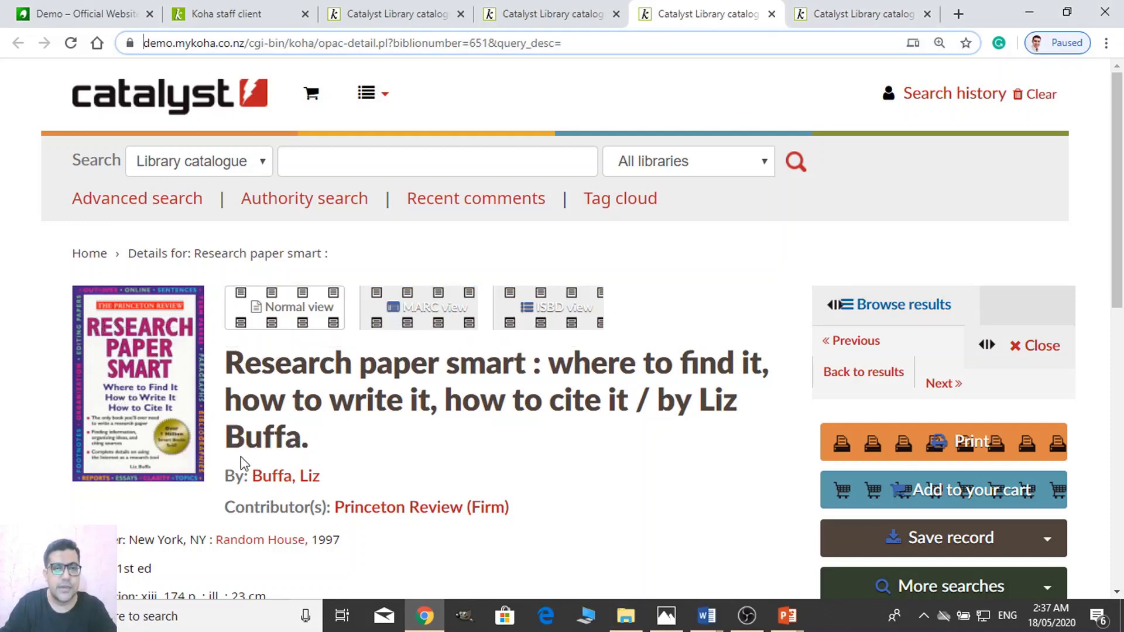
- Select the full book title on the Research paper smart record page
left_click(314, 451)
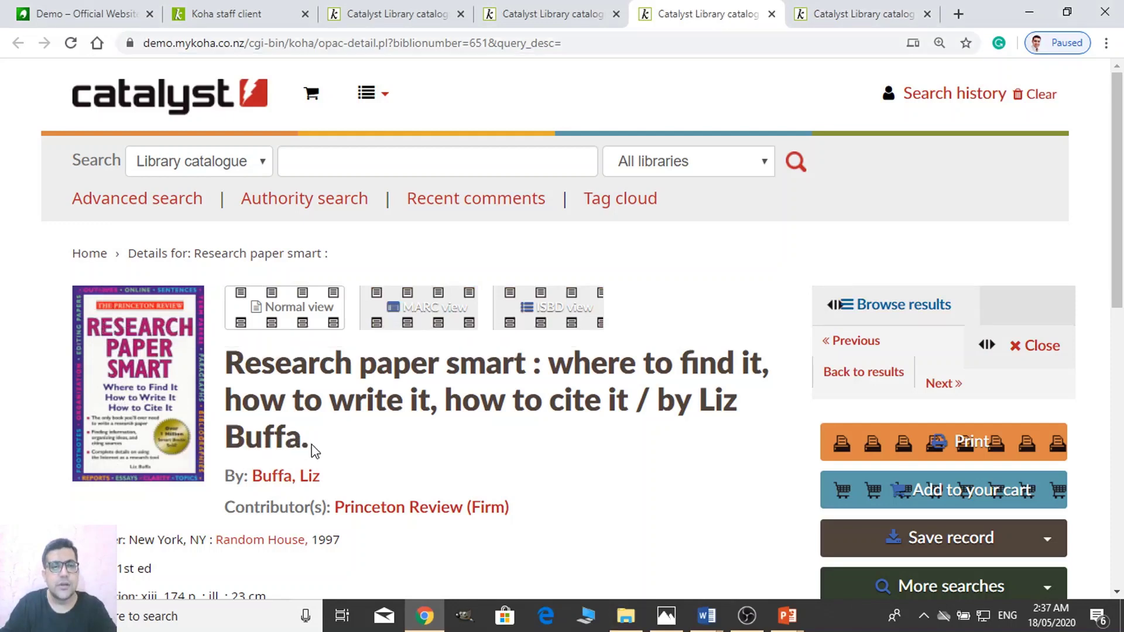
left_click_drag(308, 445, 223, 367)
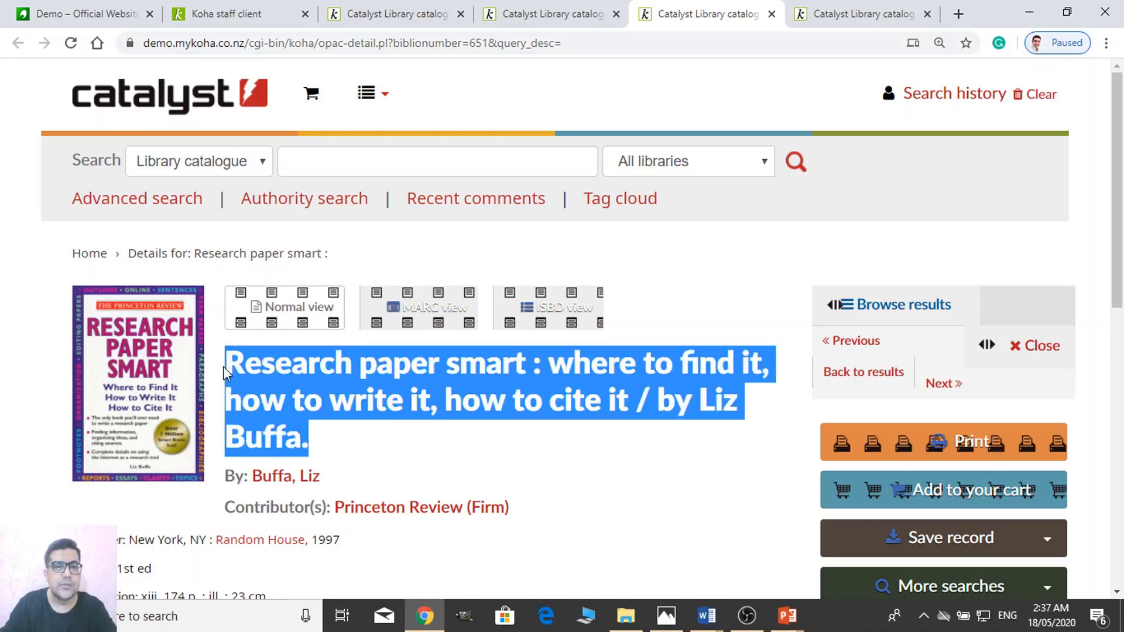
right_click(253, 379)
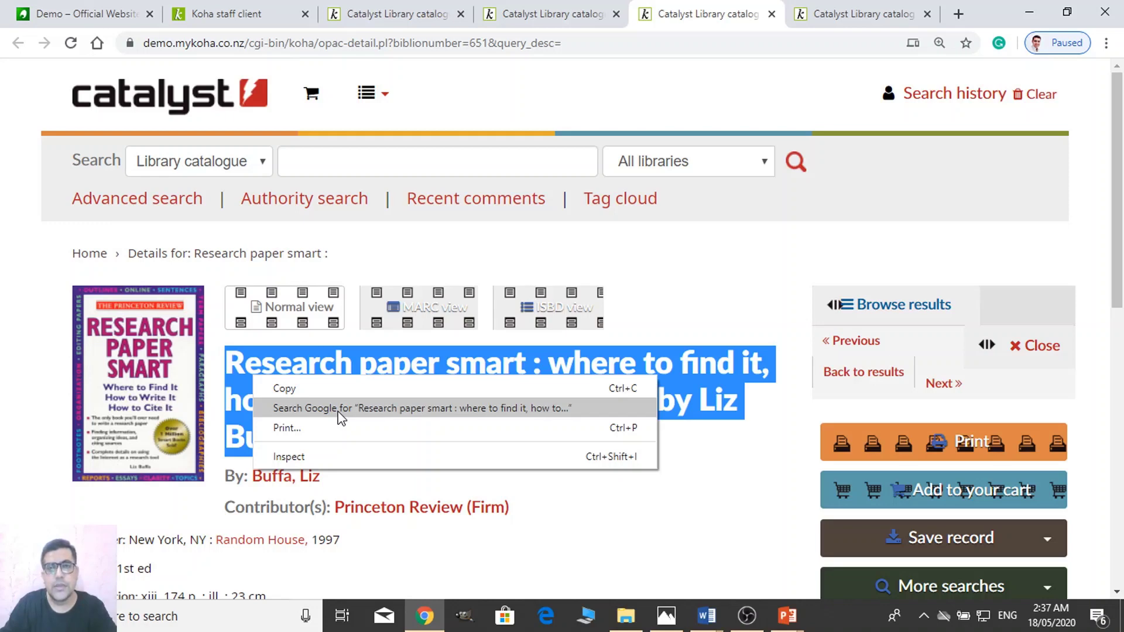
- Copy the Research paper smart cover image address and bring back the New Arrivals Word document
right_click(132, 354)
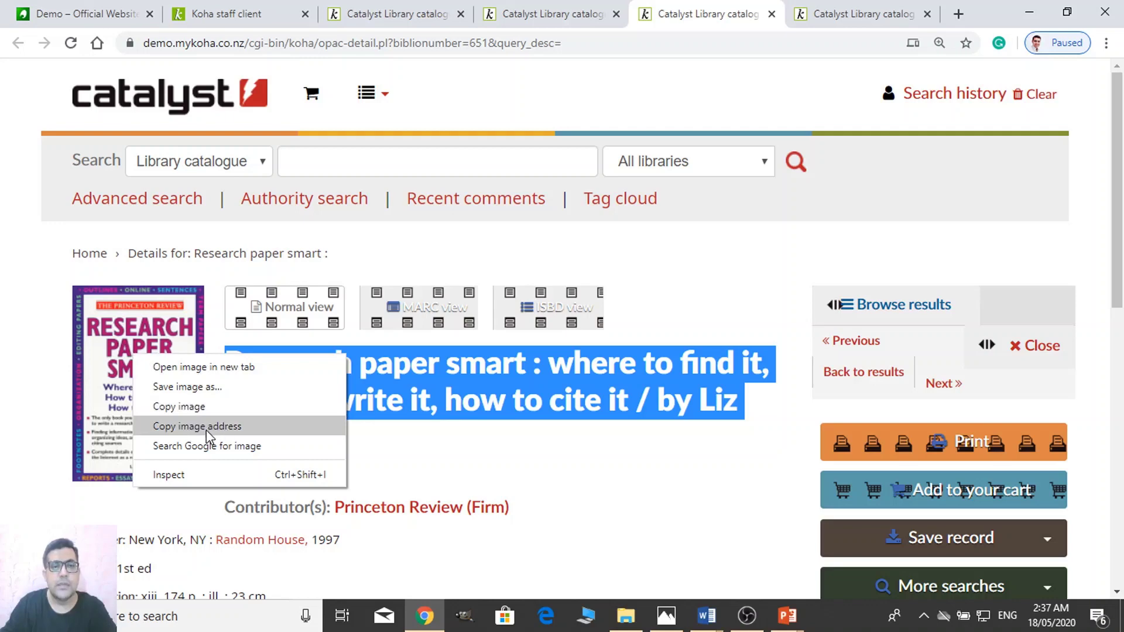
left_click(206, 430)
right_click(141, 373)
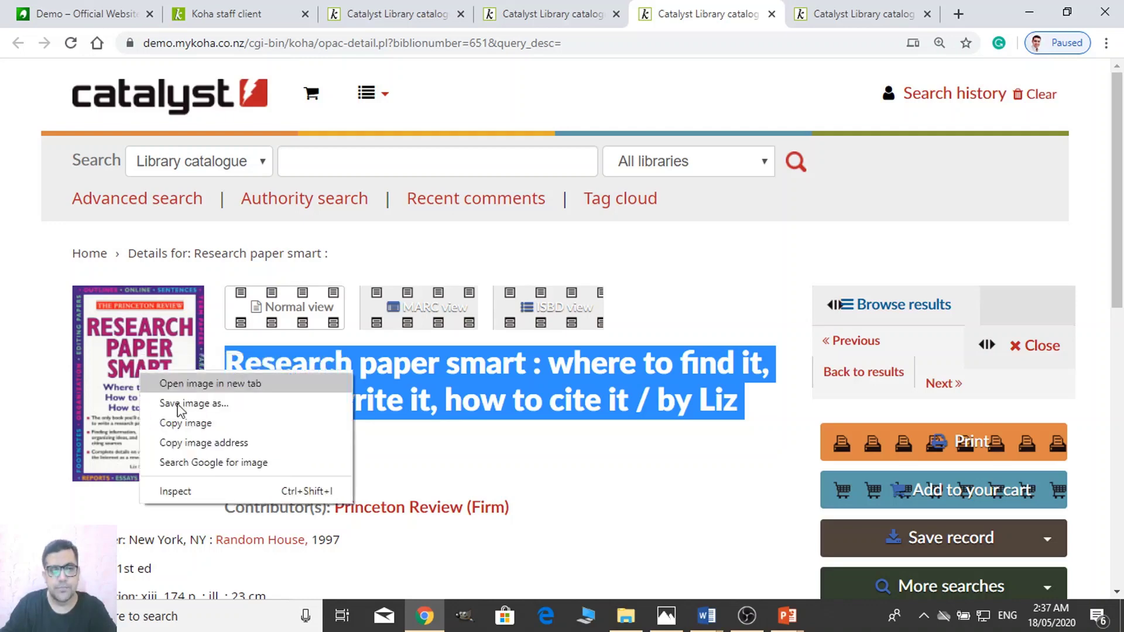
left_click(223, 448)
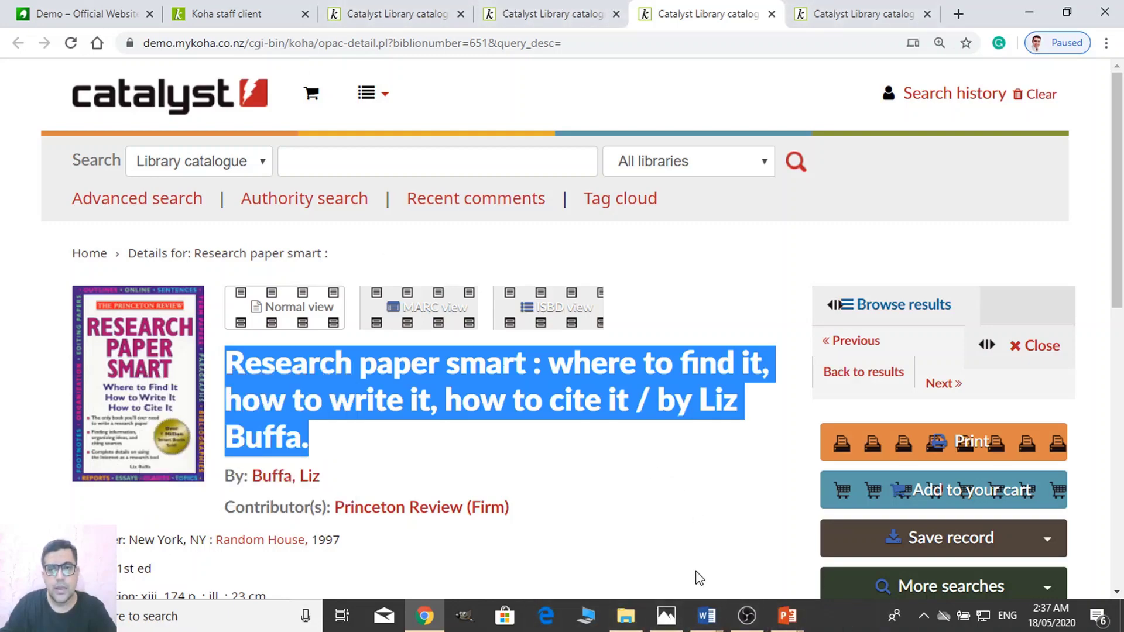
left_click(706, 615)
left_click(774, 555)
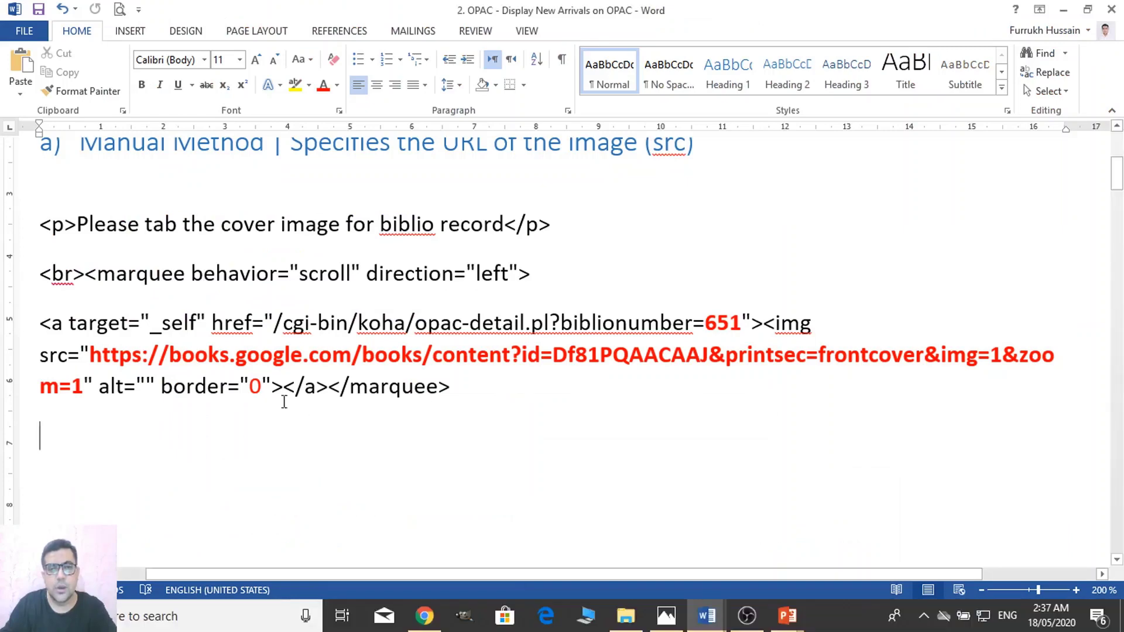
- Check The uncivil wars tab in Chrome, then select the whole <a>…</a> cover-link block in Word
left_click_drag(91, 355, 86, 380)
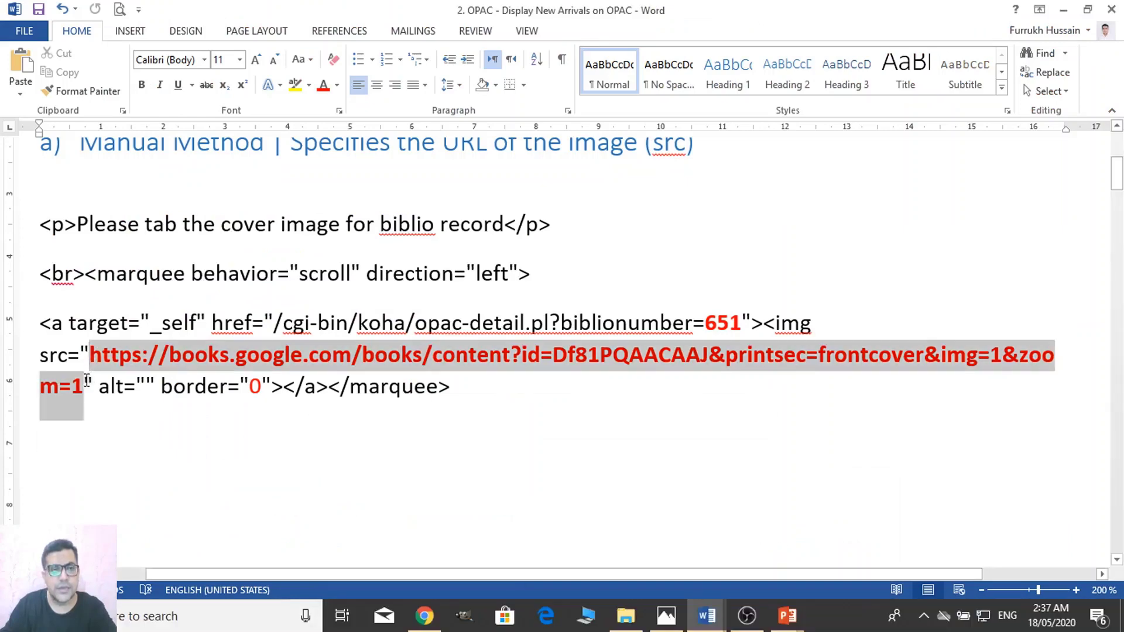
left_click(326, 511)
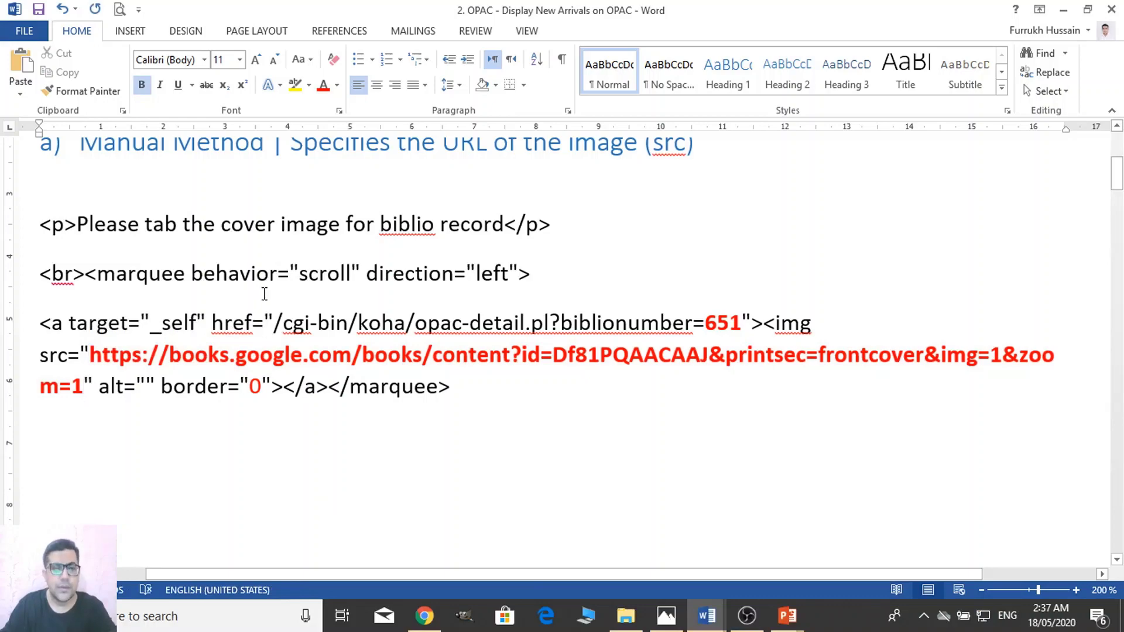
key("alt+Tab")
left_click(831, 13)
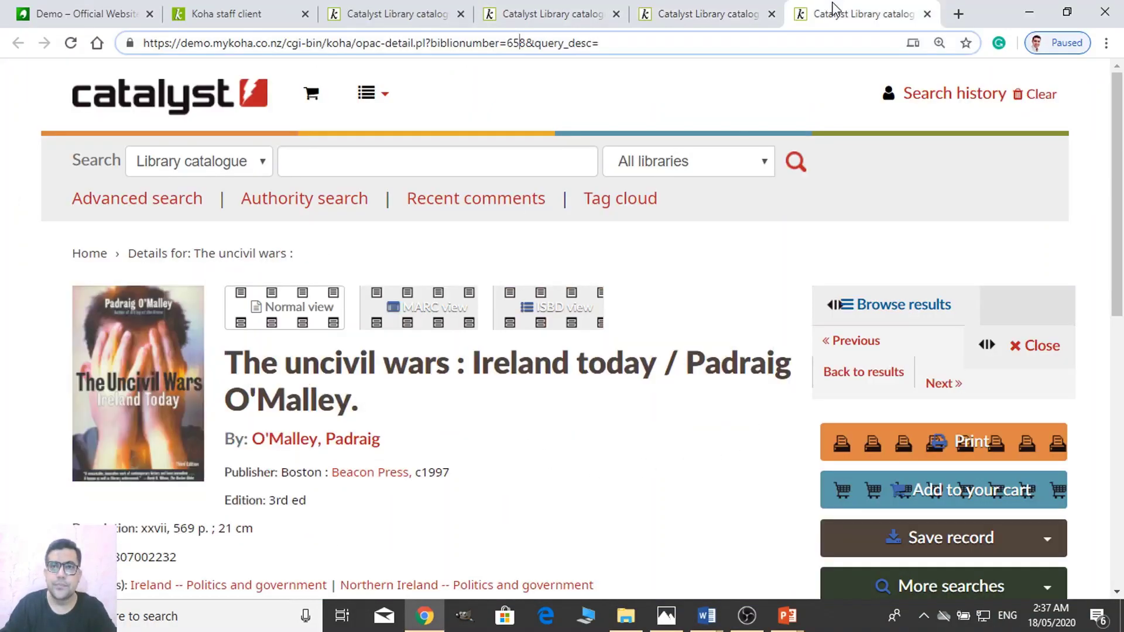
key("alt+Tab")
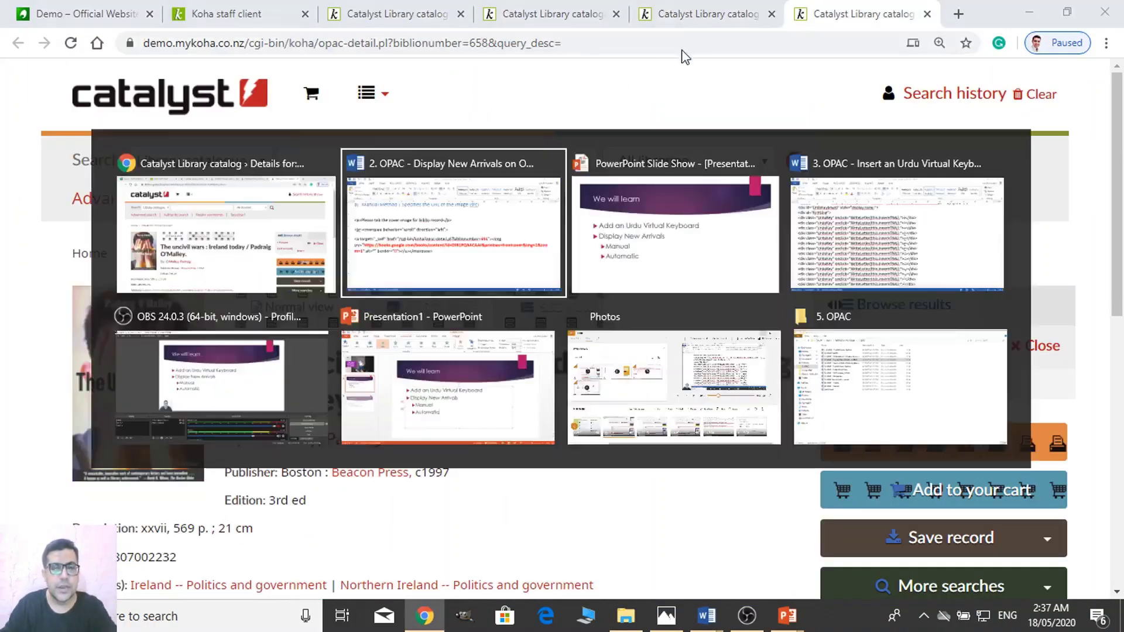
left_click_drag(73, 326, 328, 388)
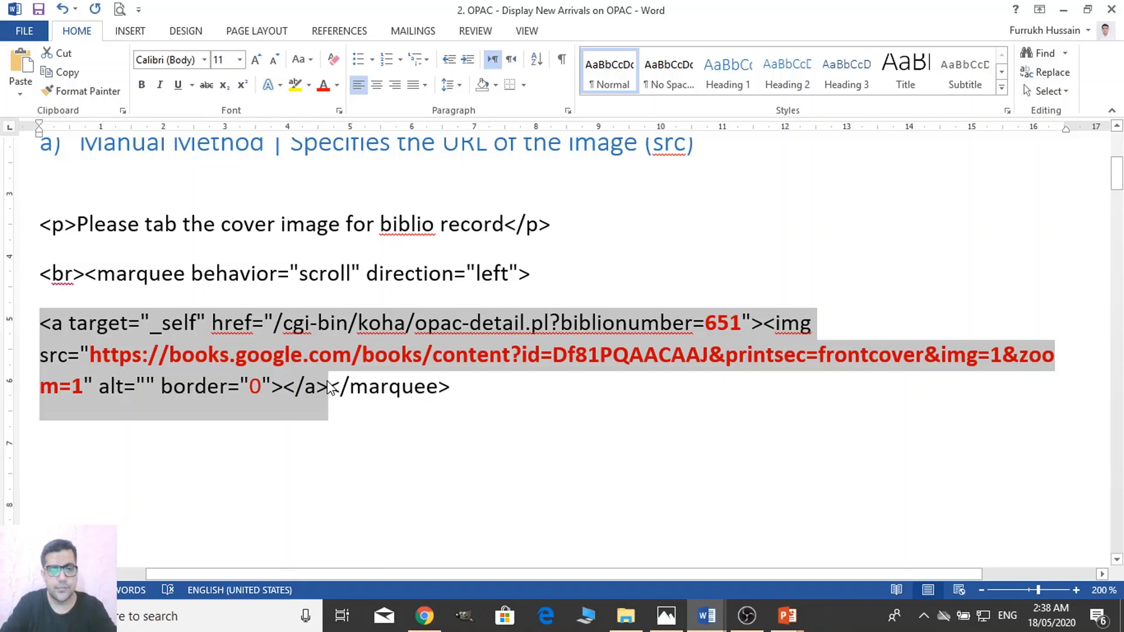
- Paste a duplicate cover link before </marquee> and change its biblionumber from 651 to 658
left_click(330, 387)
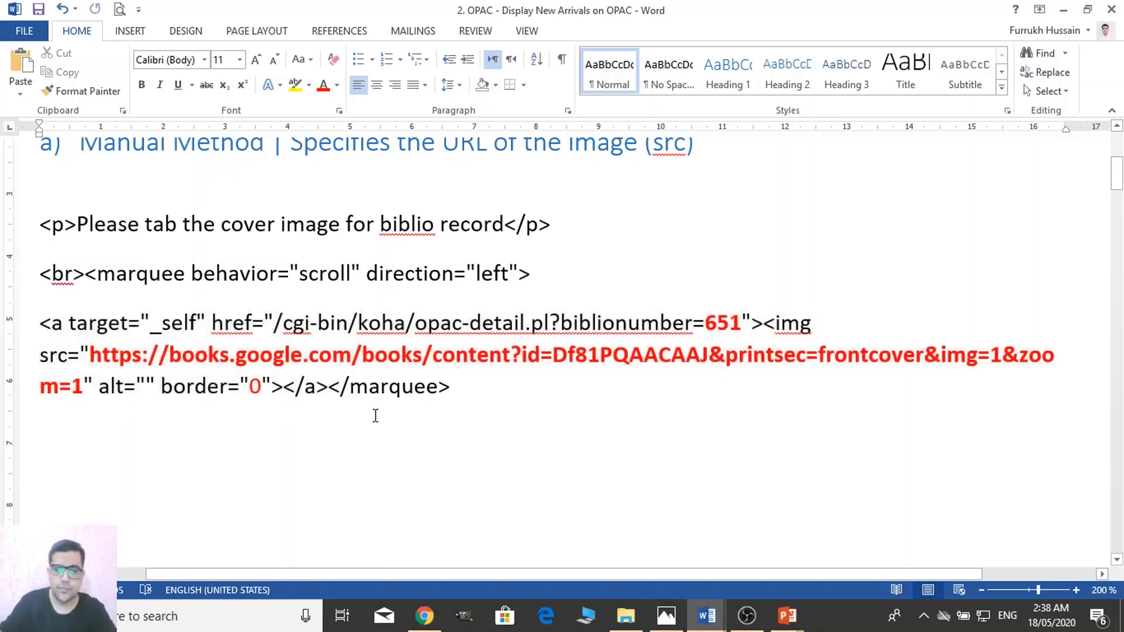
key("Return")
key("Return")
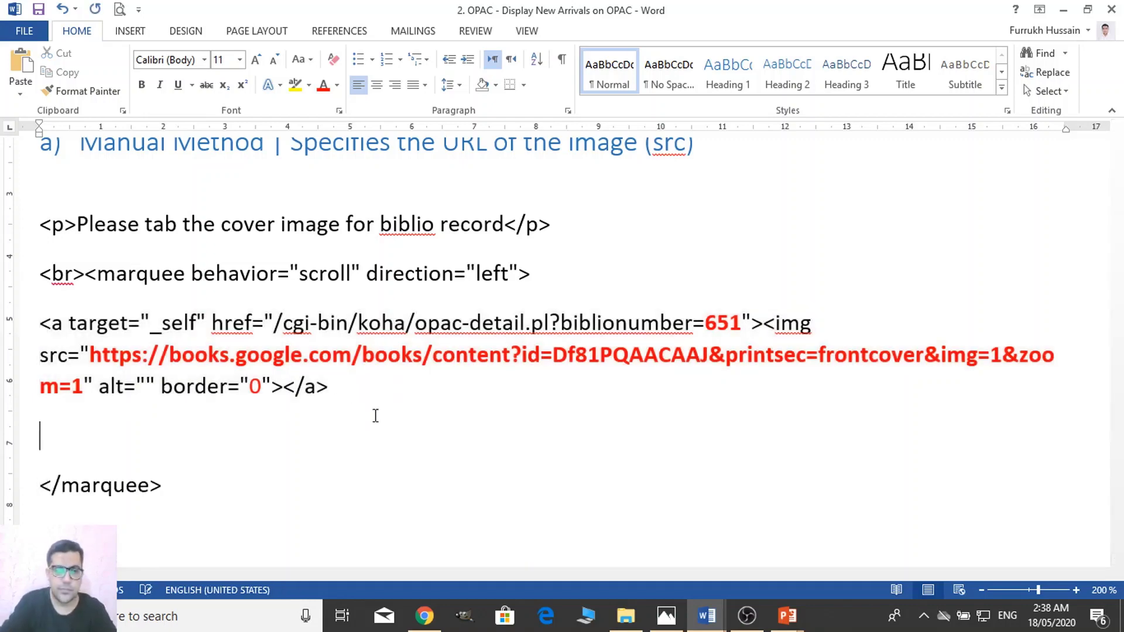
key("ctrl+v")
scroll(396, 389, "down", 3)
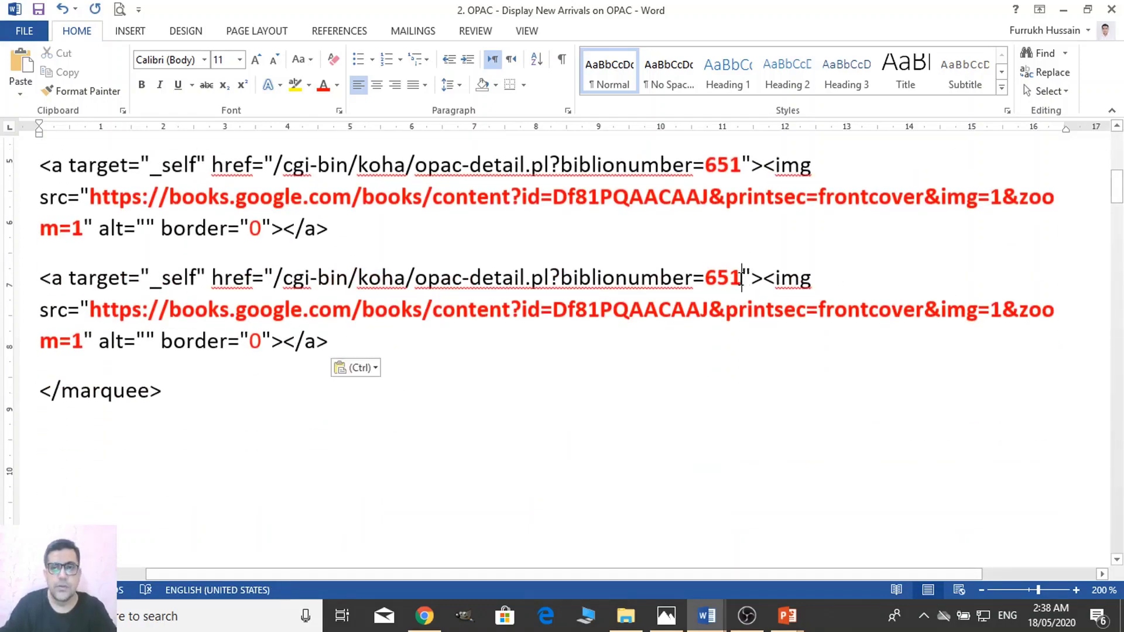
left_click(742, 277)
key("alt+Tab")
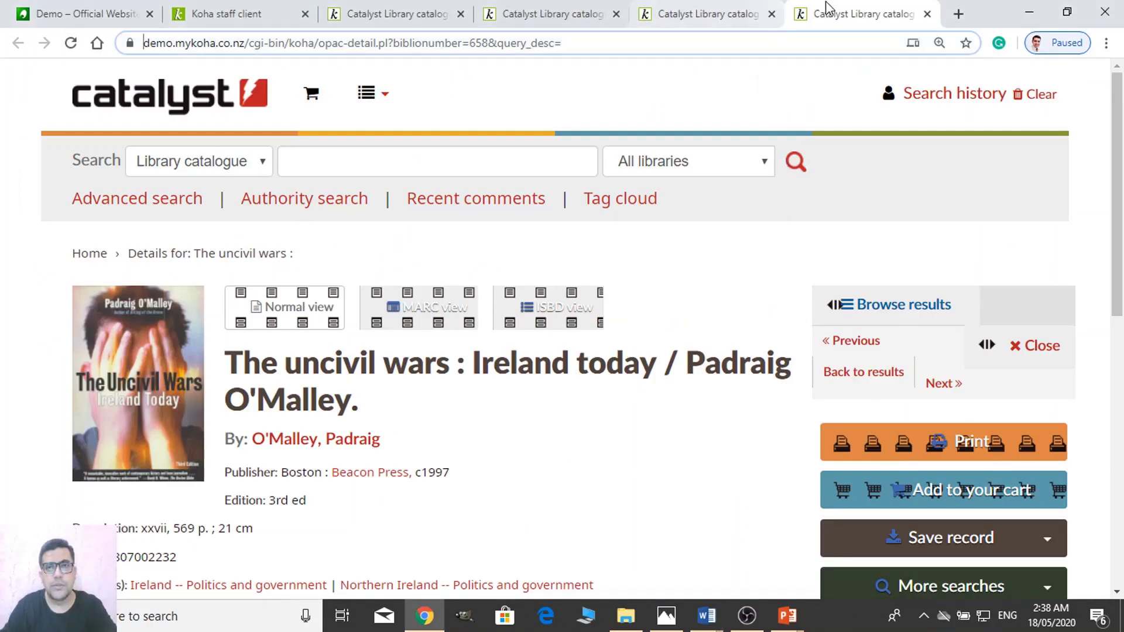
left_click(486, 36)
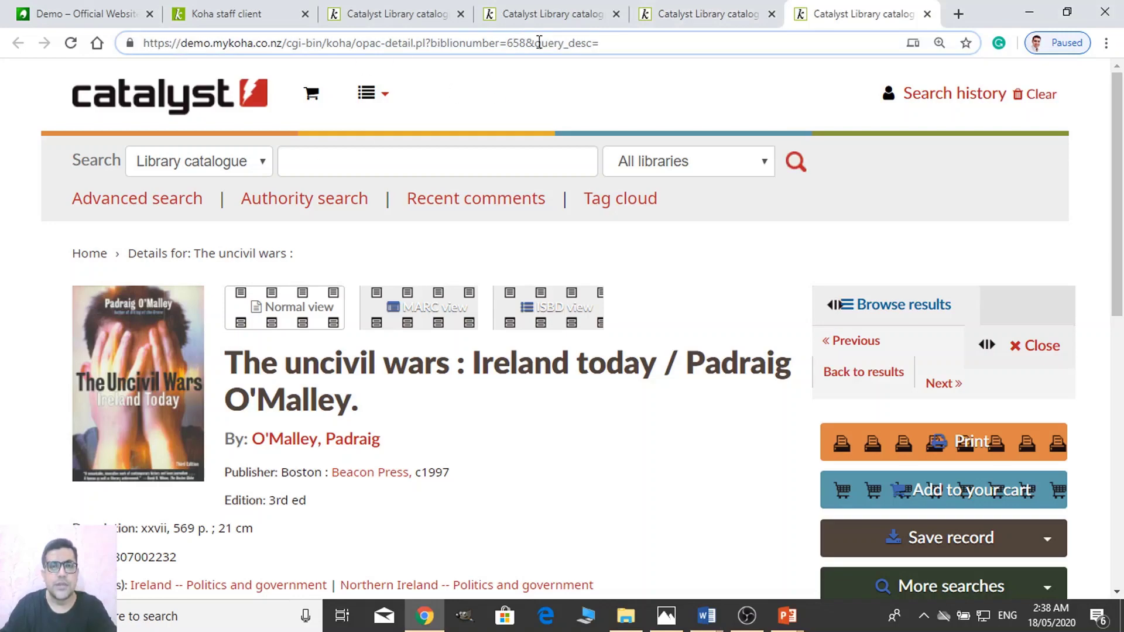
key("alt+Tab")
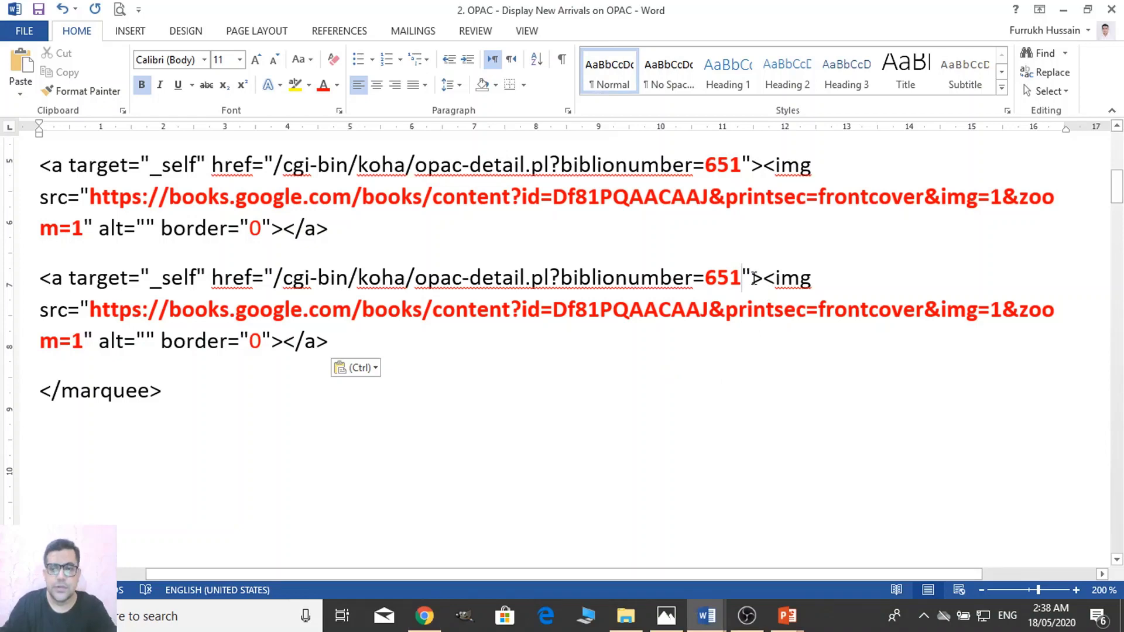
key("shift+Left")
type("8")
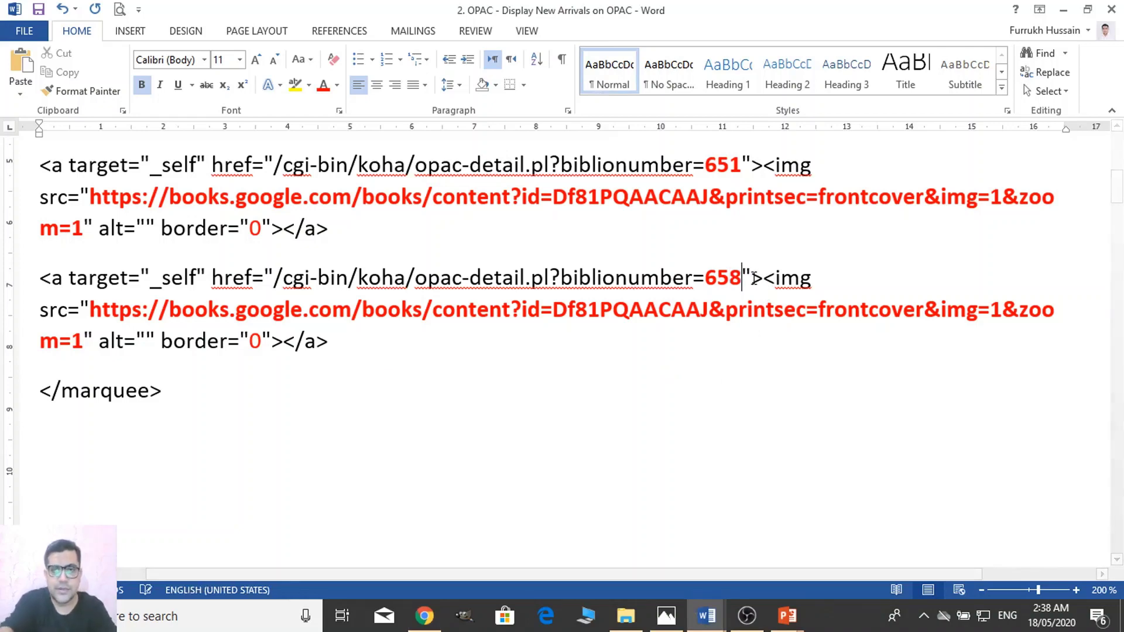
- Replace the second link's src with The uncivil wars cover image URL (id=m55nAAAAMAAJ)
key("alt+Tab")
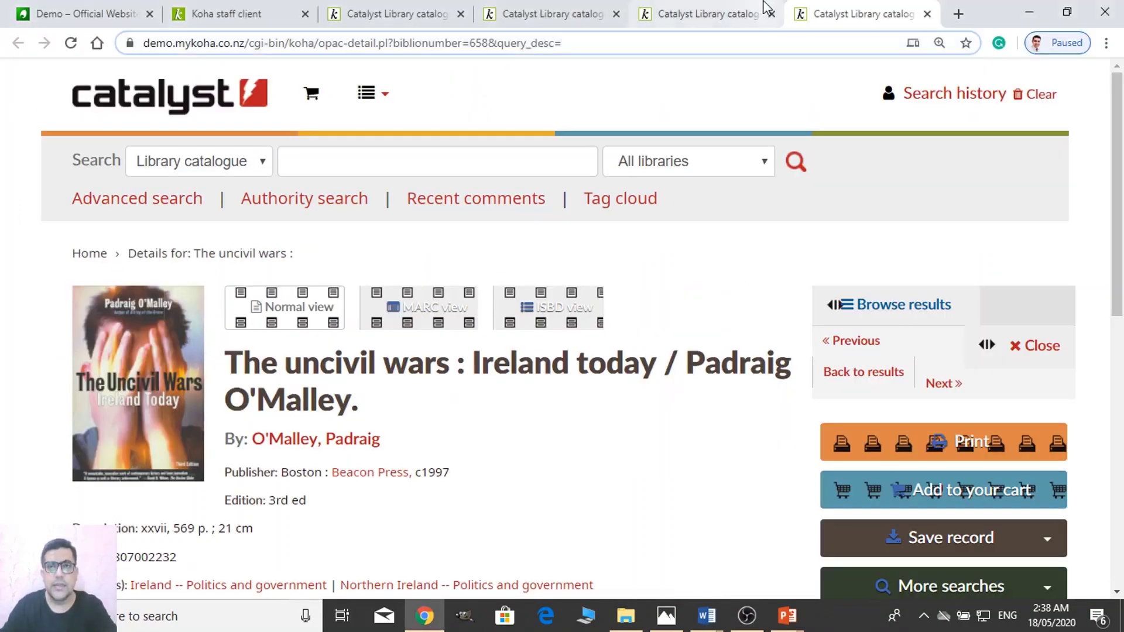
right_click(136, 418)
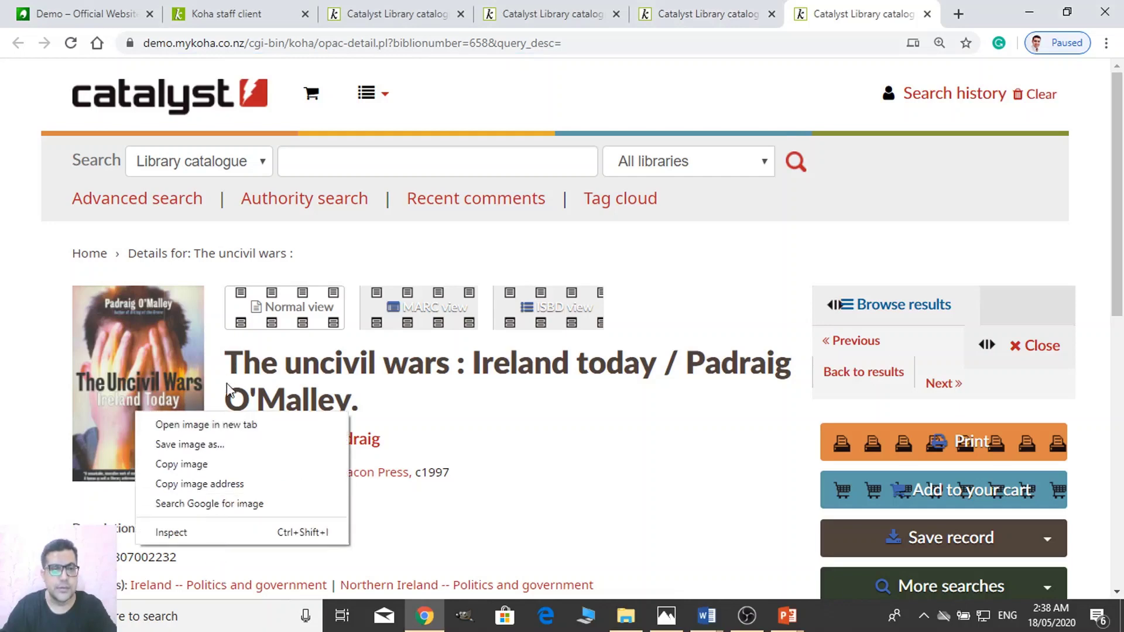
left_click(443, 507)
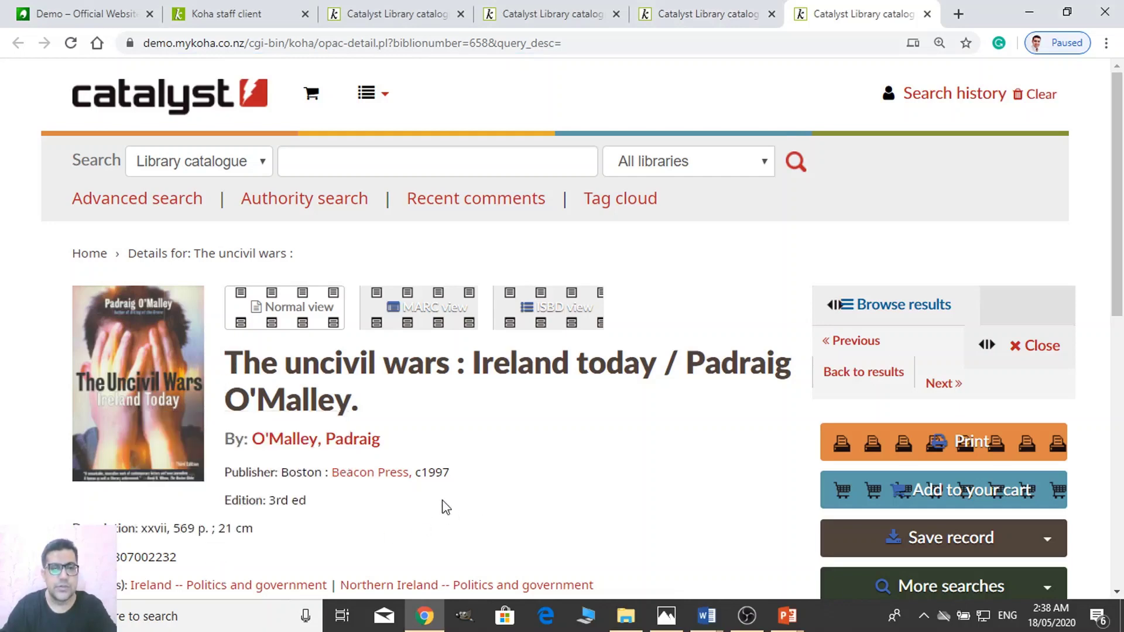
right_click(146, 406)
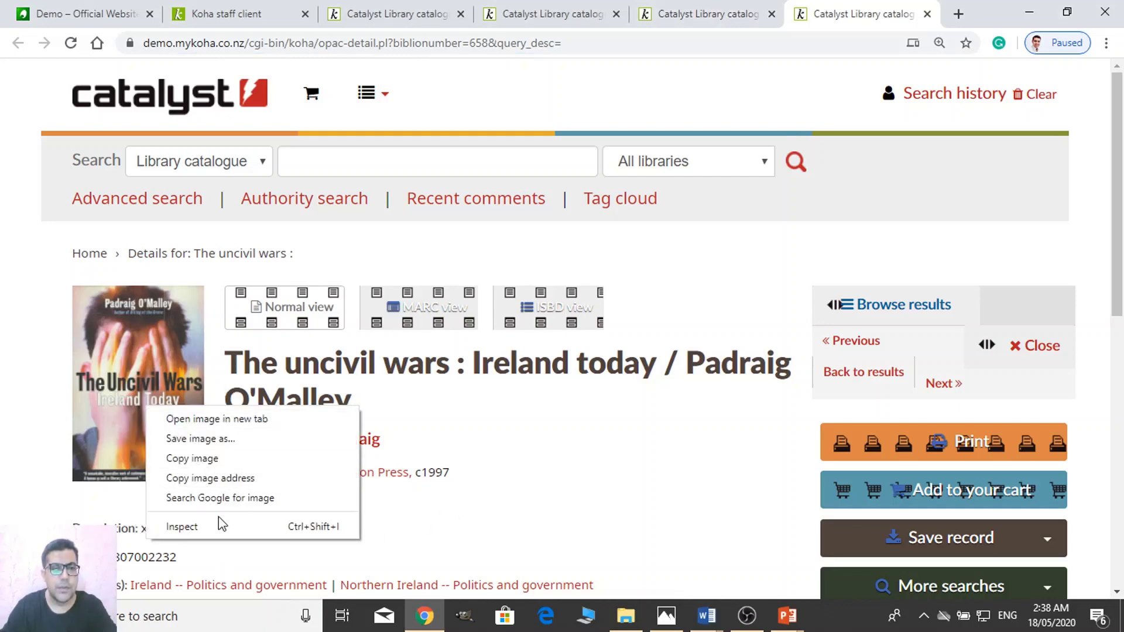
left_click(227, 485)
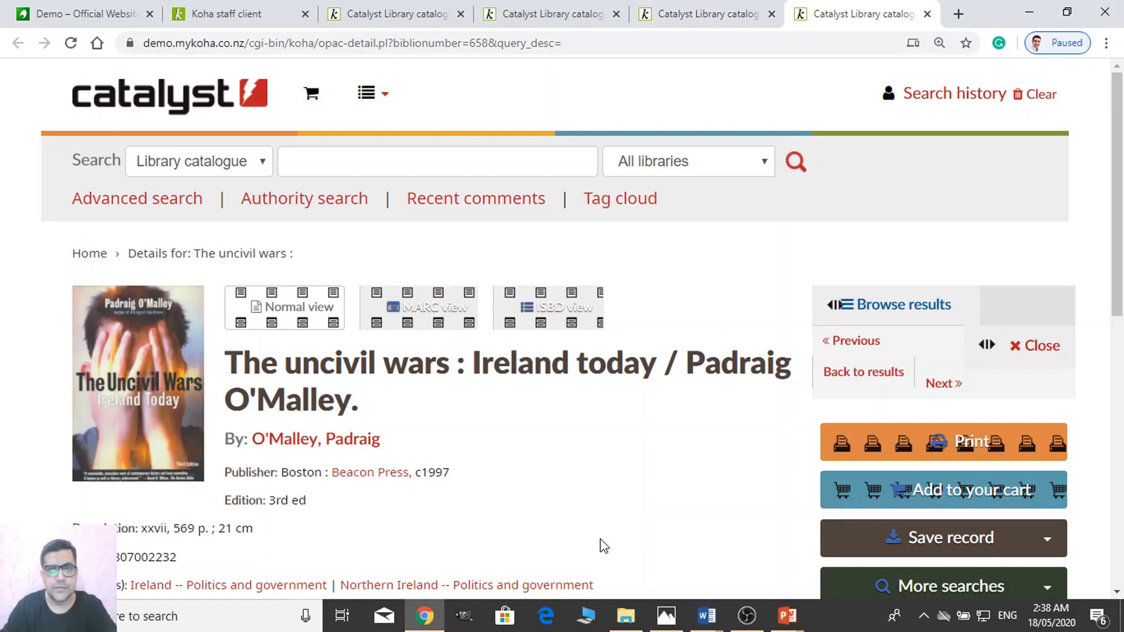
key("alt+Tab")
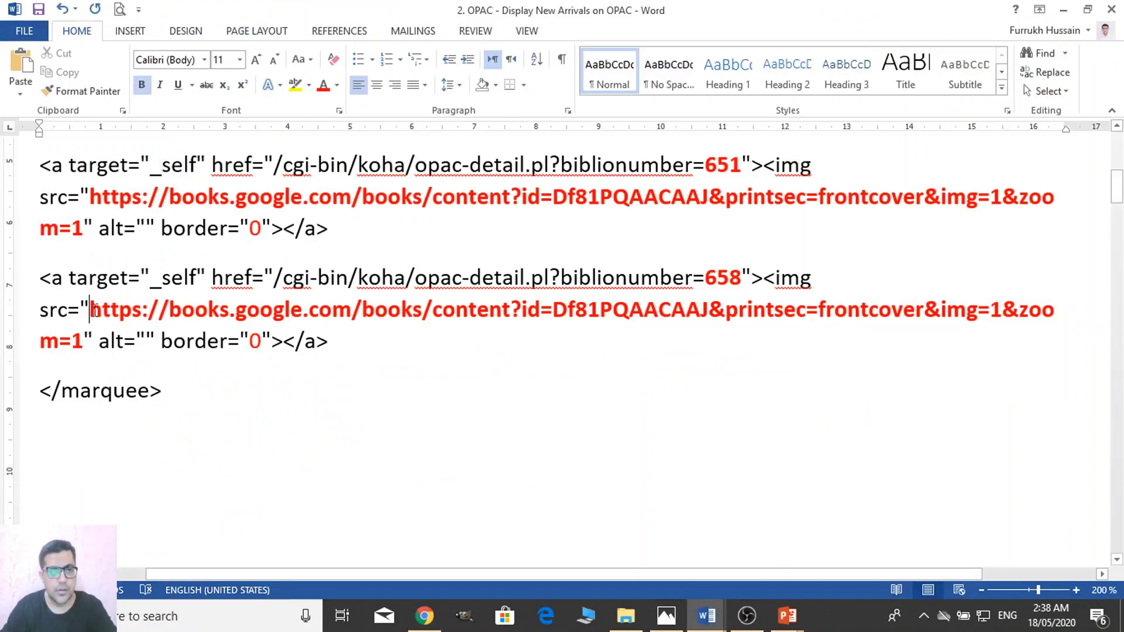
left_click_drag(91, 309, 82, 346)
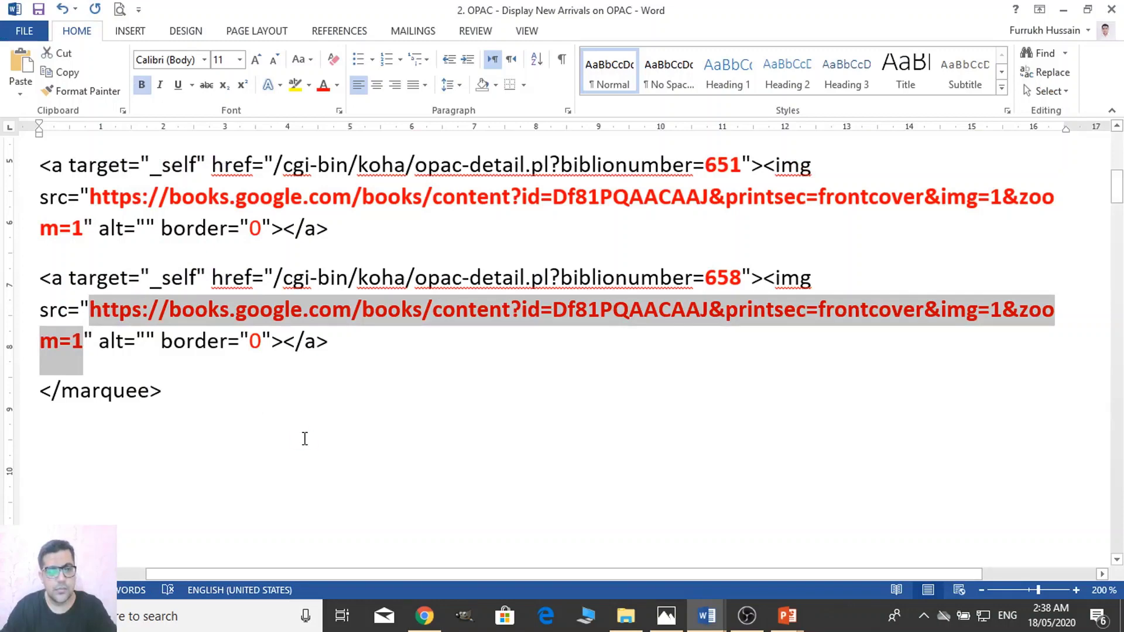
key("ctrl+v")
left_click(600, 410)
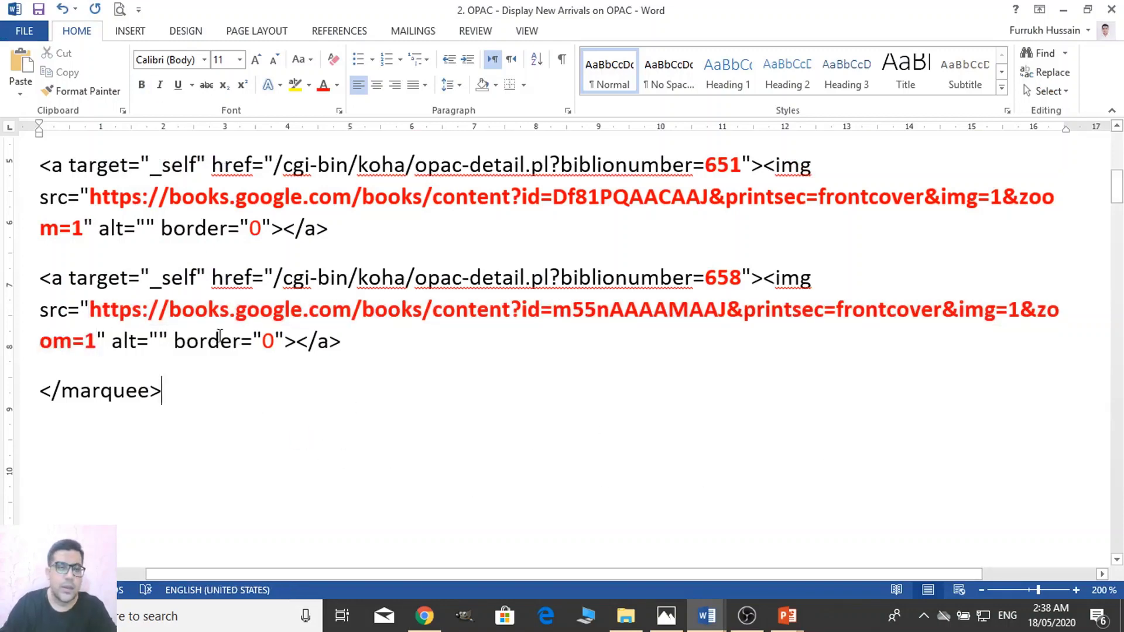
scroll(88, 243, "up", 1)
scroll(53, 274, "up", 1)
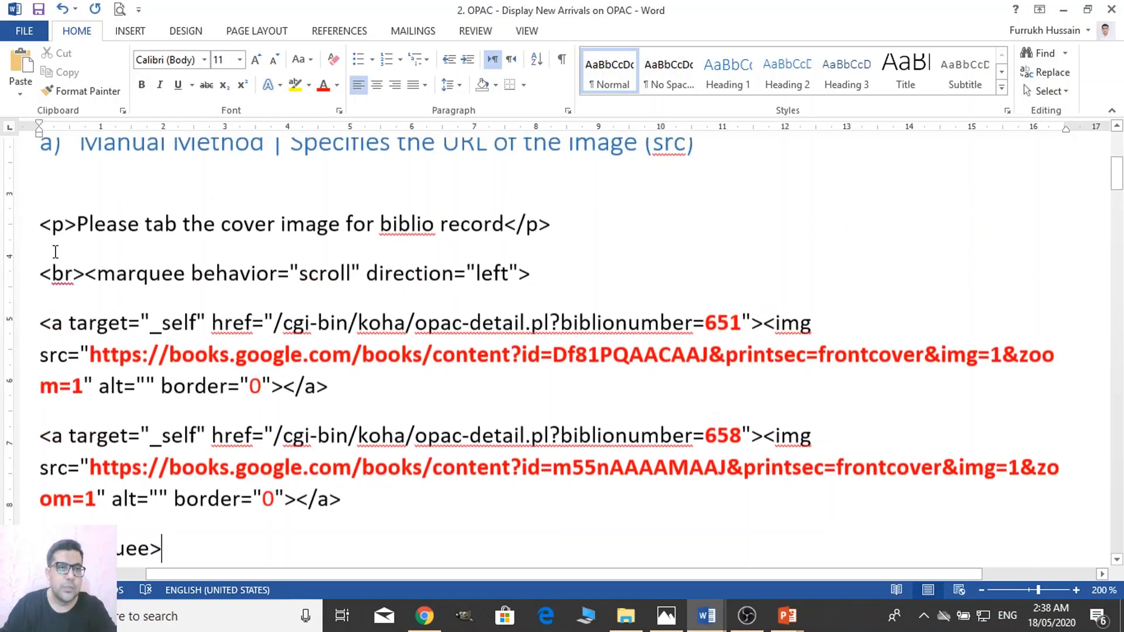
- Copy the marquee HTML from Word and go to Koha's OPAC global system preferences
left_click_drag(42, 224, 181, 539)
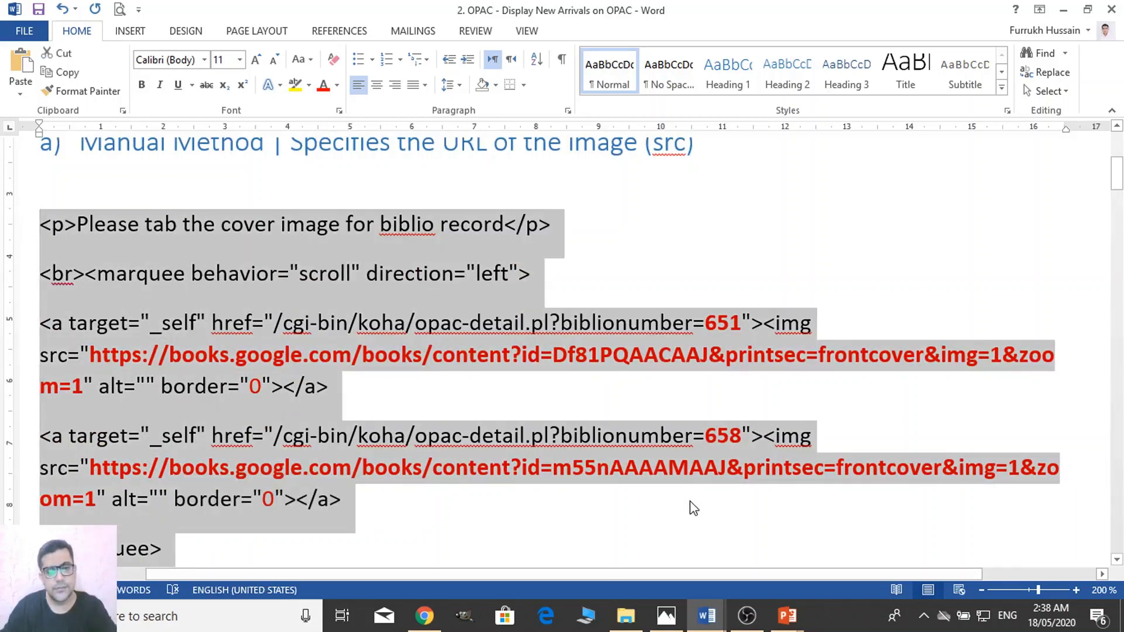
key("alt+Tab")
left_click(401, 10)
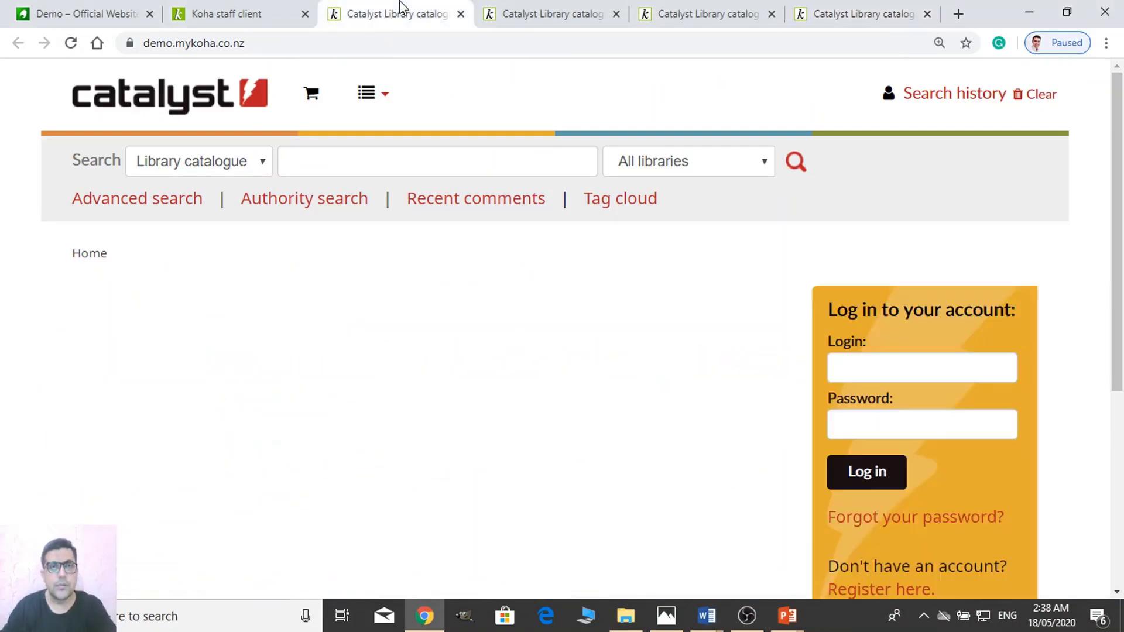
left_click(287, 8)
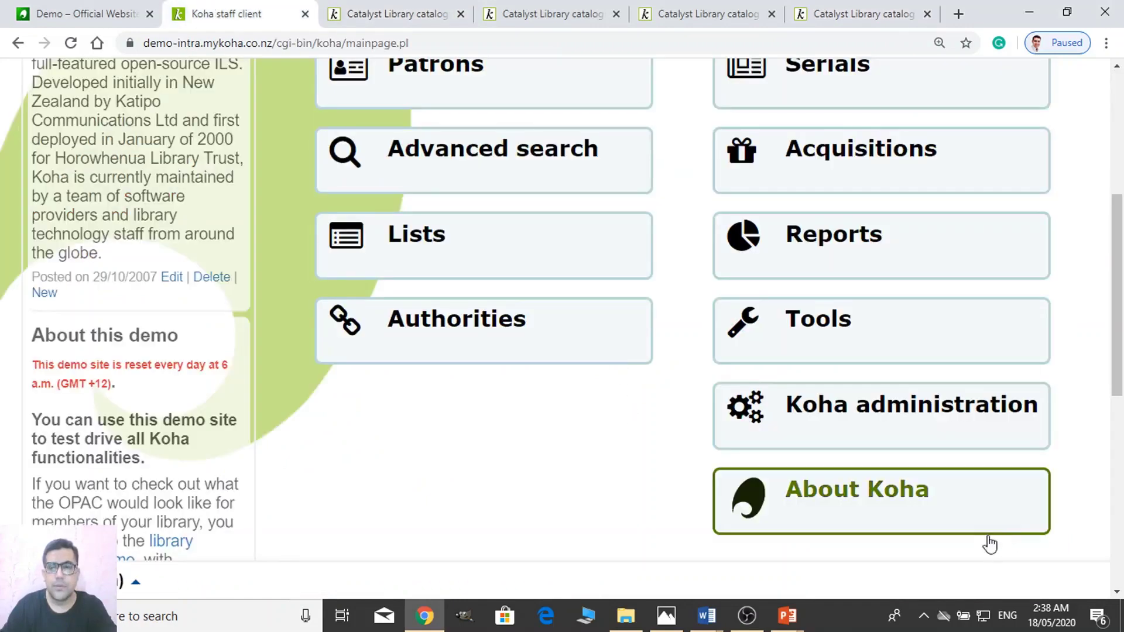
left_click(918, 420)
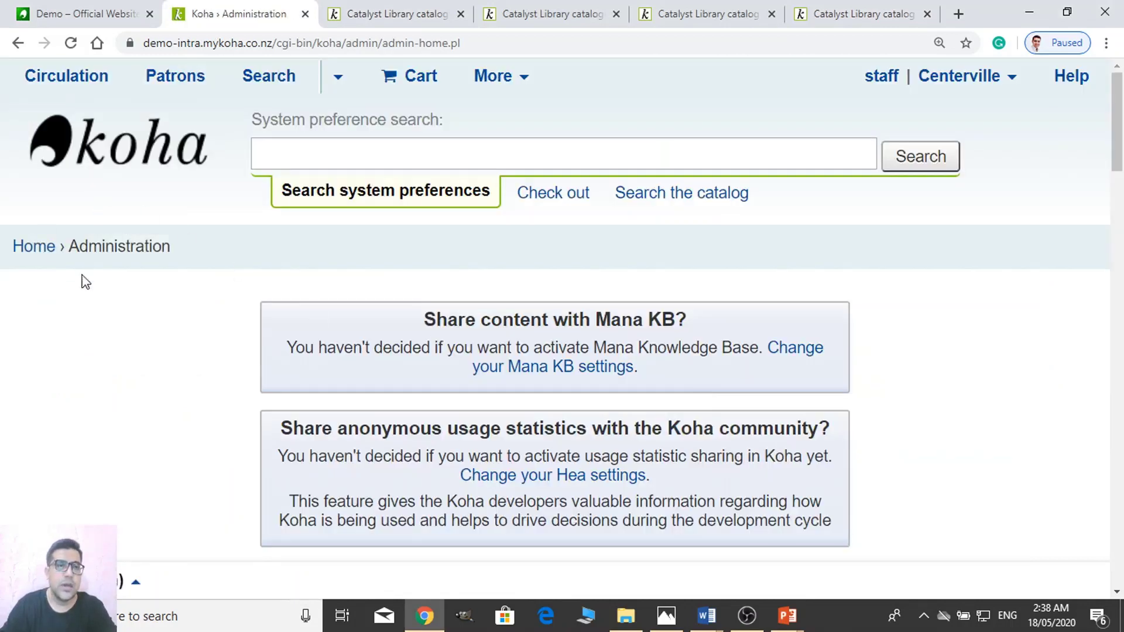
scroll(479, 413, "down", 4)
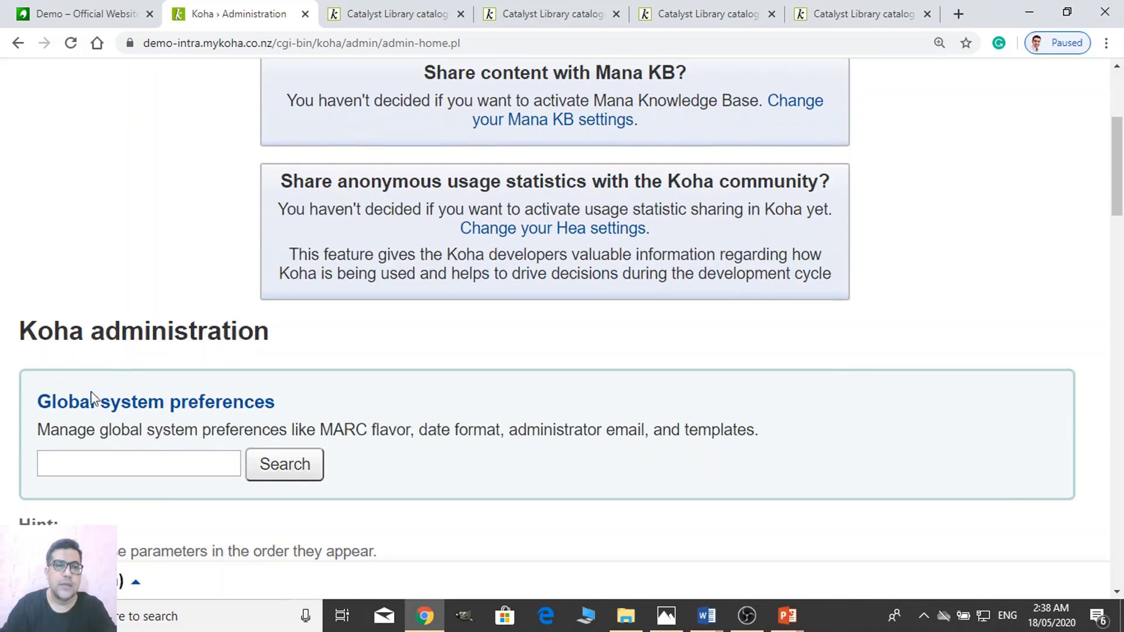
left_click(185, 411)
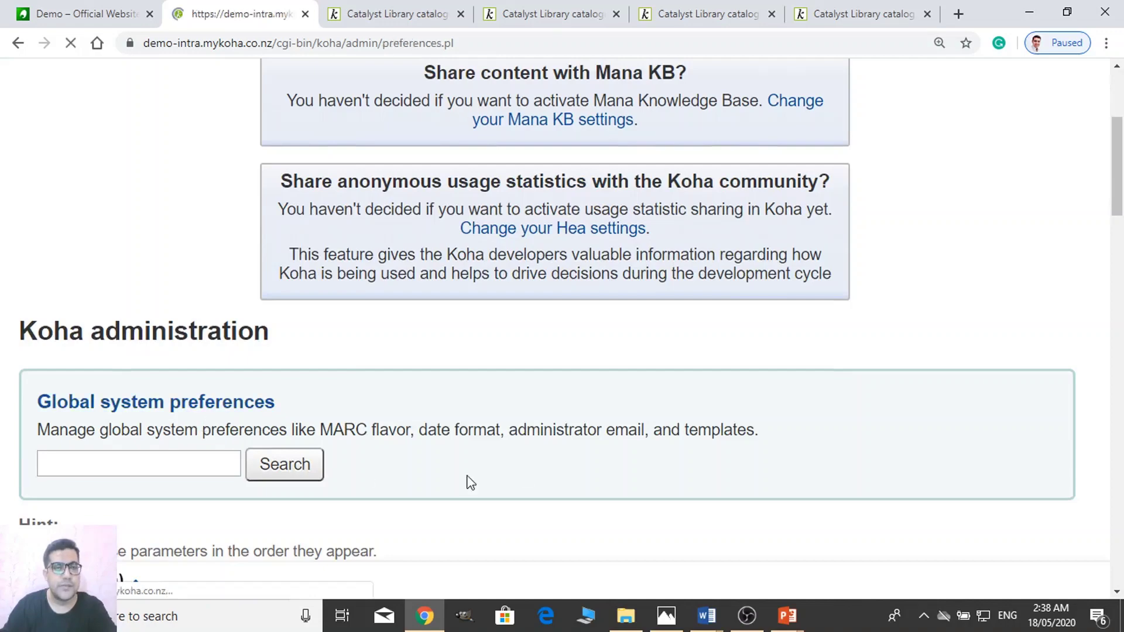
scroll(590, 472, "down", 6)
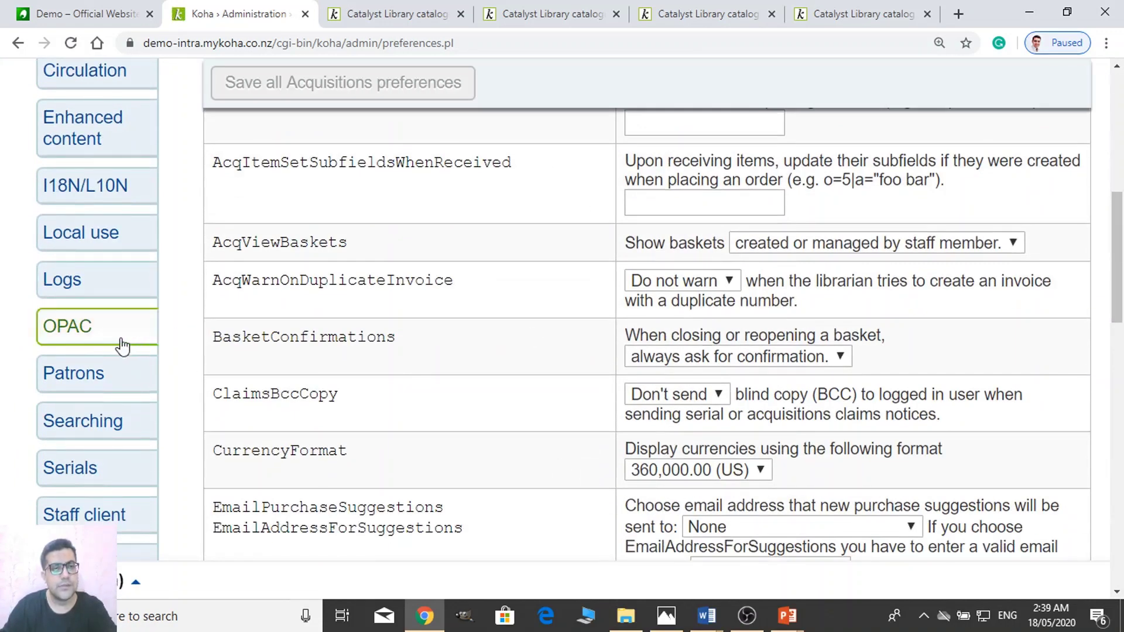
left_click(110, 342)
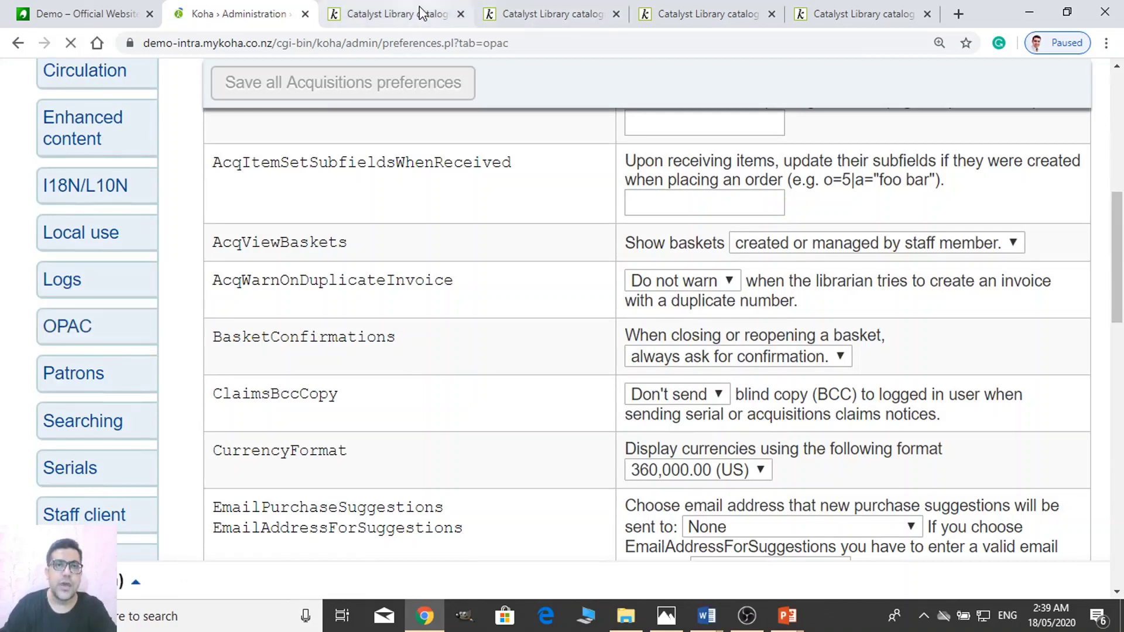
- Check the current OPAC home page, then search the OPAC preferences for 'main'
left_click(395, 13)
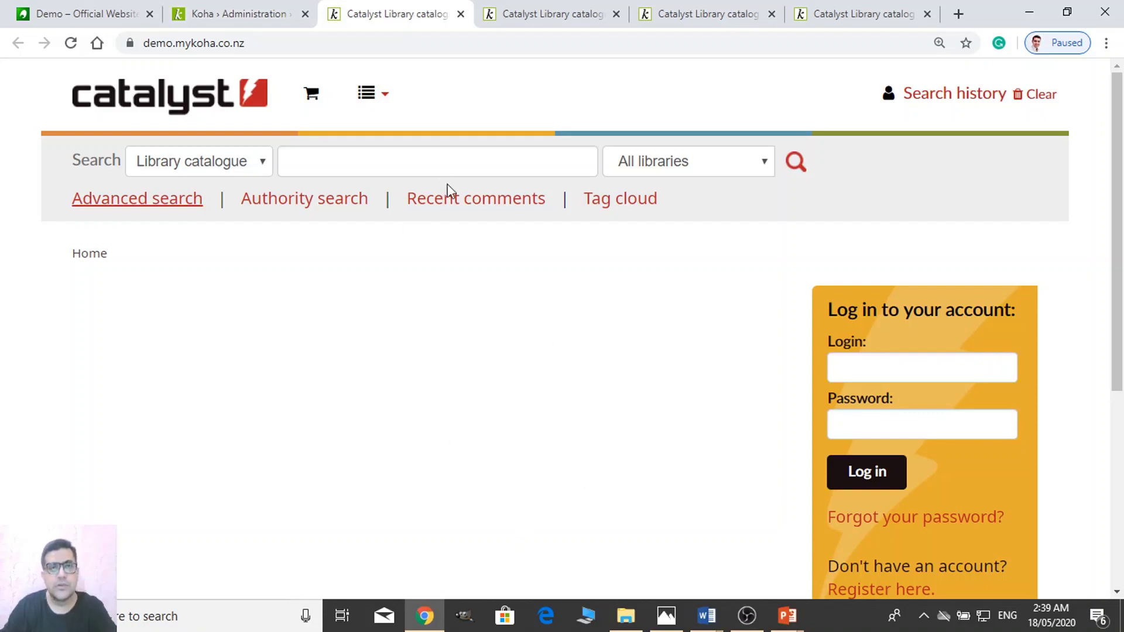
left_click(256, 7)
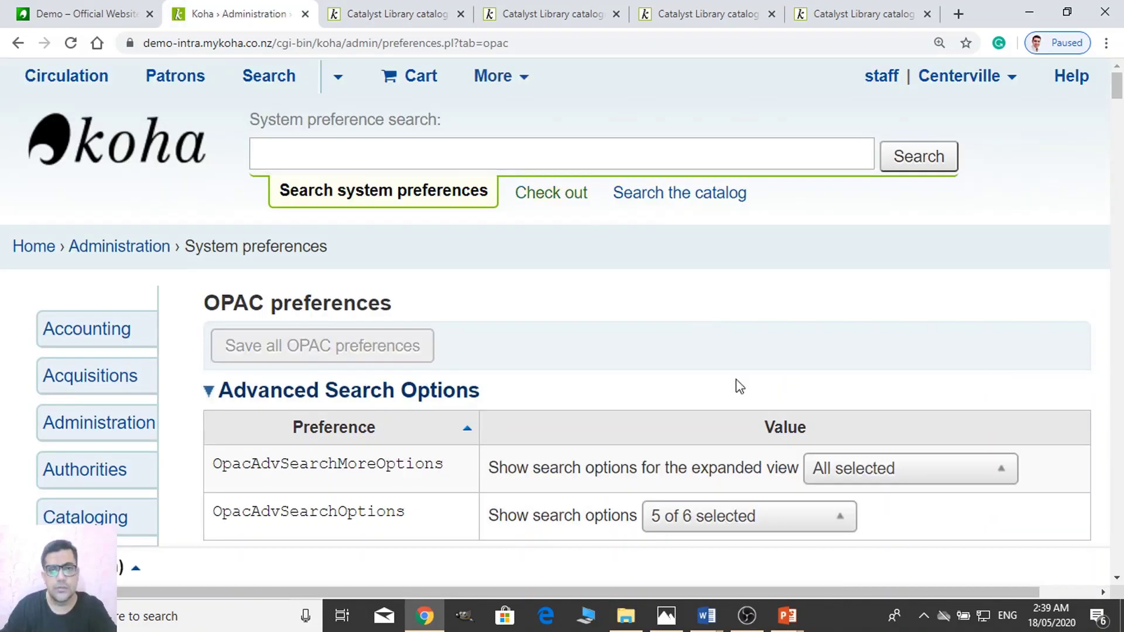
scroll(381, 442, "down", 10)
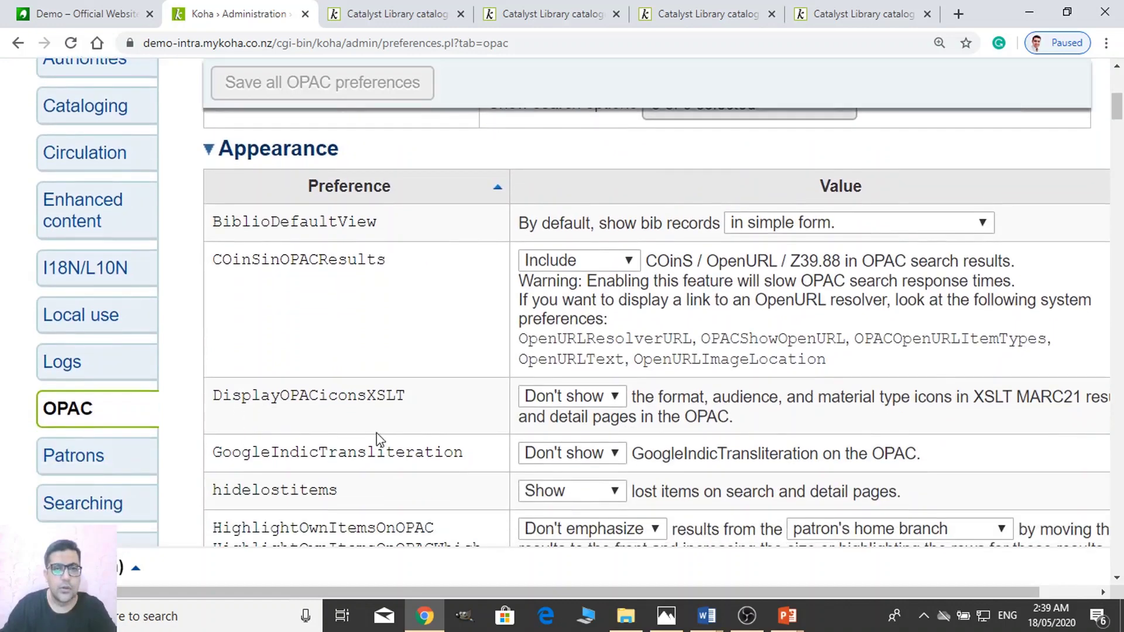
key("ctrl+f")
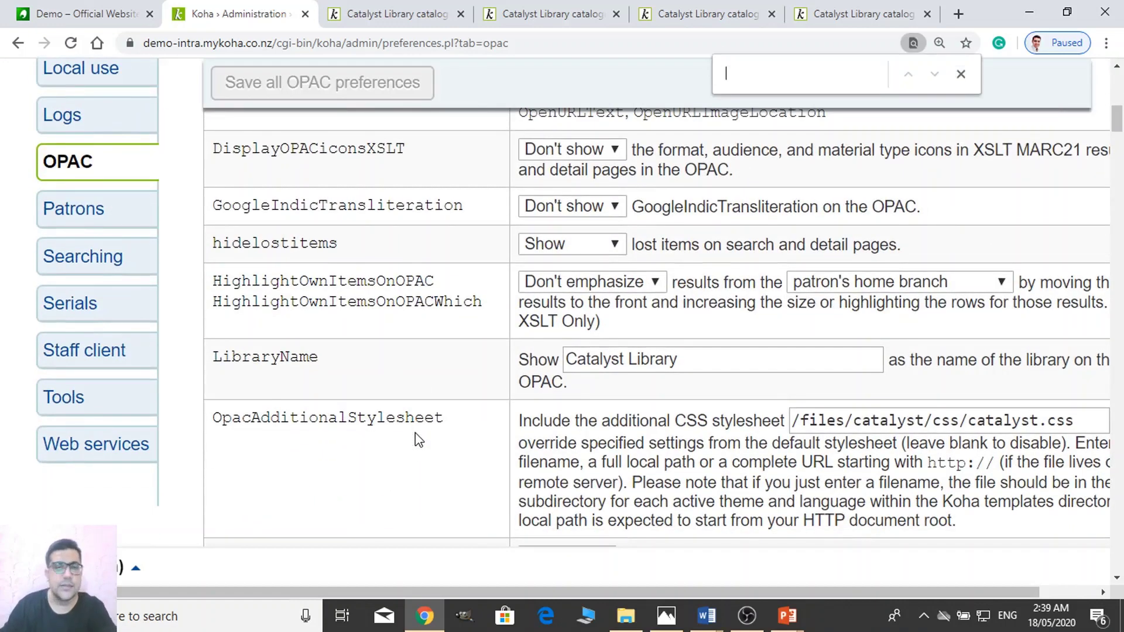
type("main")
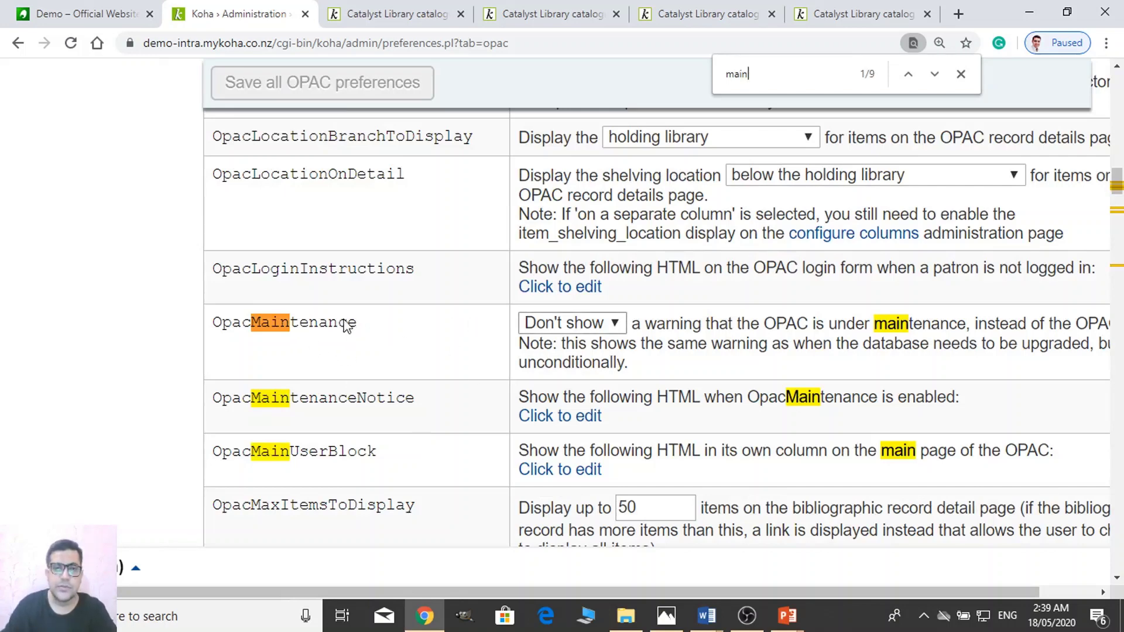
scroll(425, 343, "down", 1)
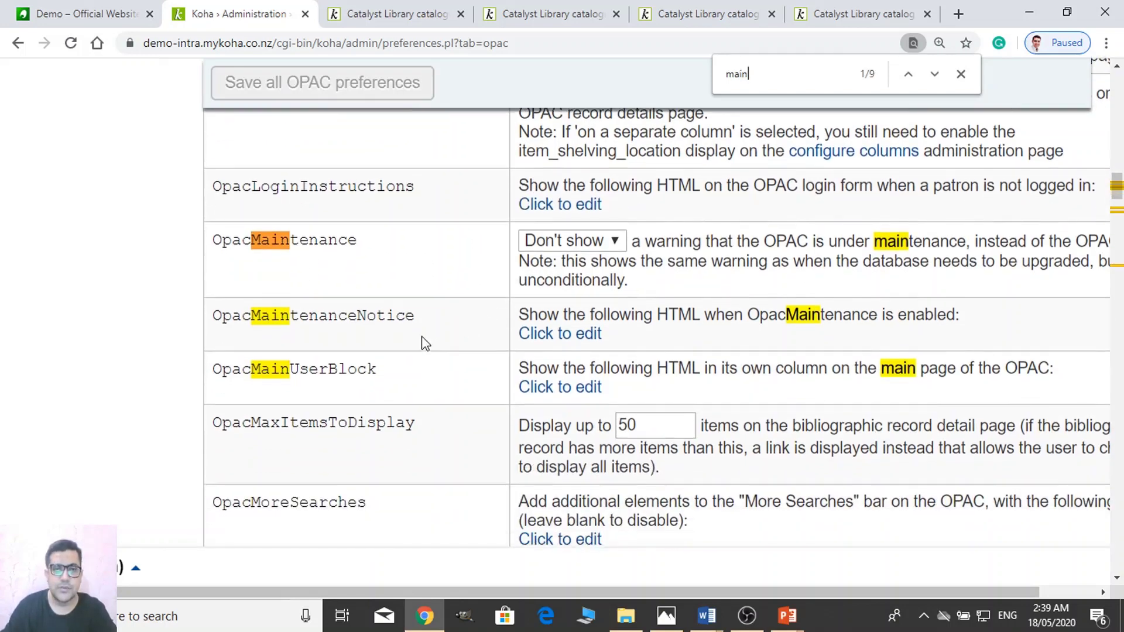
- Paste the marquee HTML into OpacMainUserBlock, save it, and return to the OPAC home page tab
left_click(592, 387)
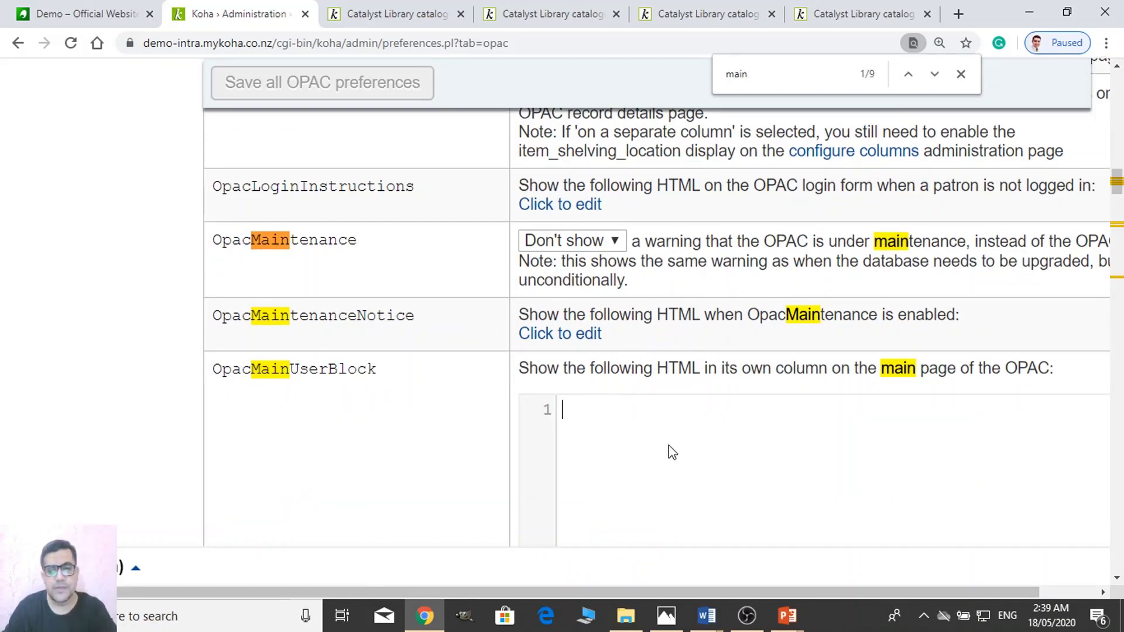
key("ctrl+v")
left_click(338, 95)
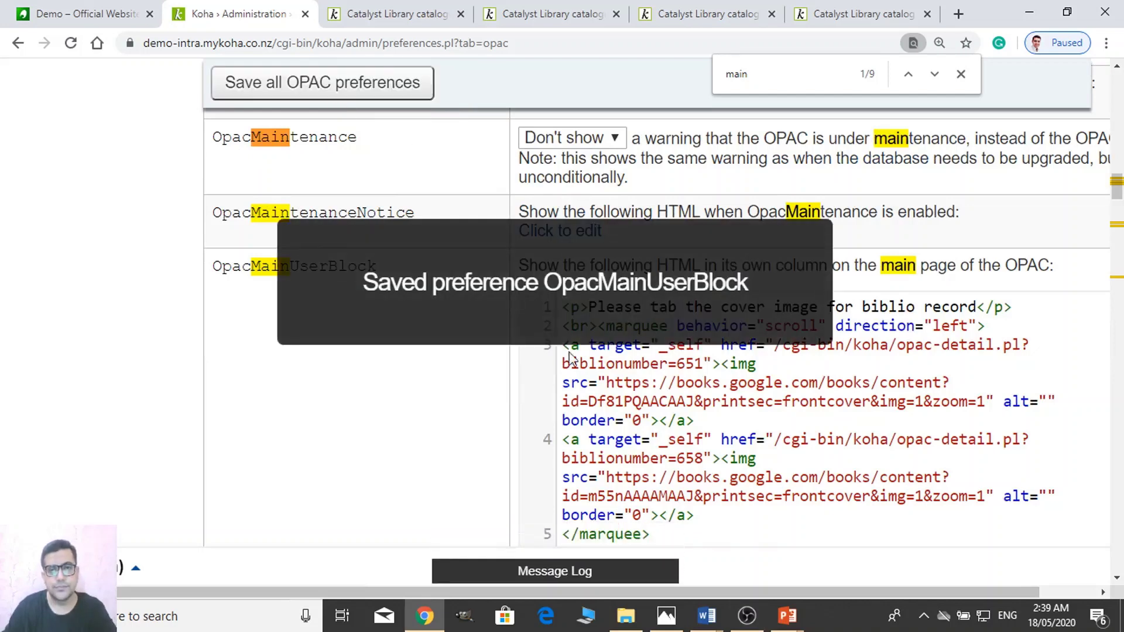
left_click(397, 14)
left_click(416, 40)
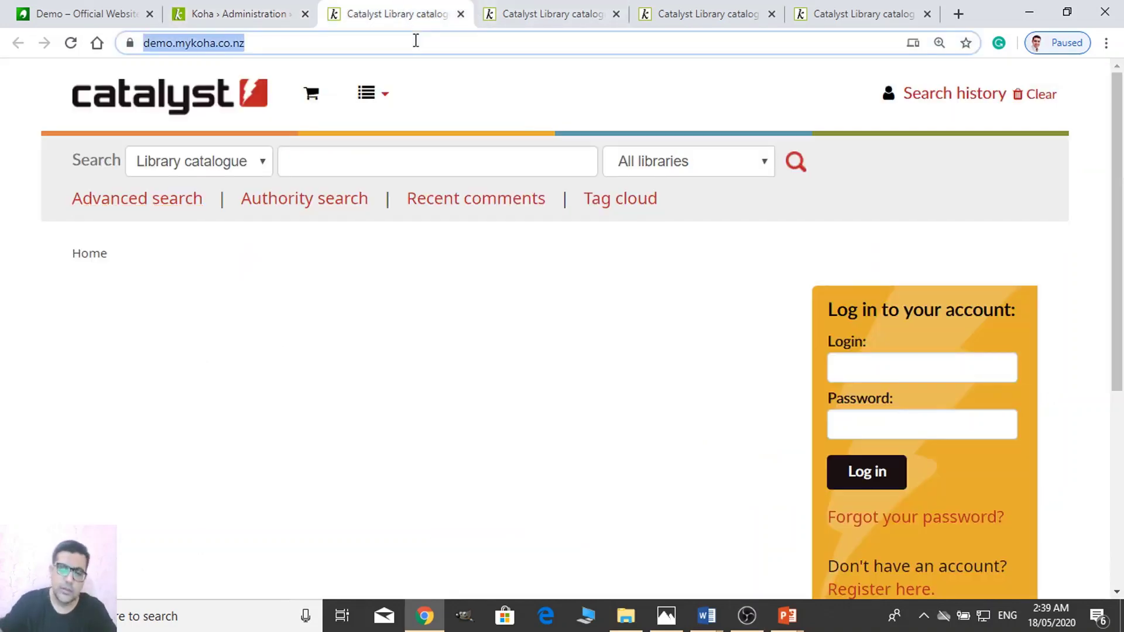
- Reload the OPAC home page and open Research Paper Smart (651) and The Uncivil Wars (658) from their scrolling covers
key("Return")
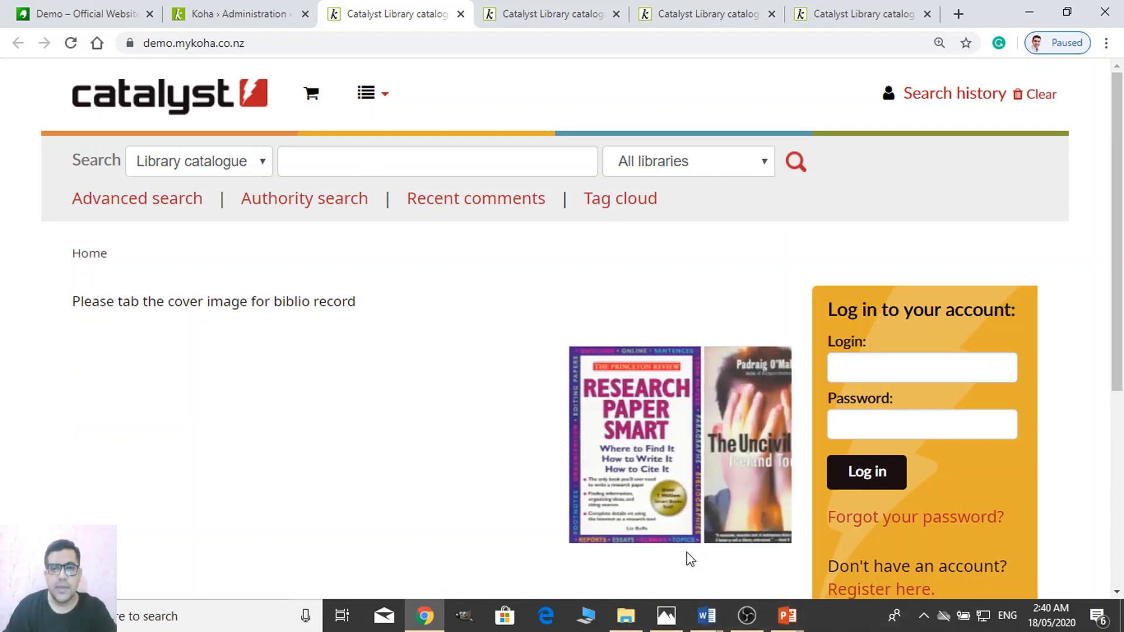
left_click(640, 441)
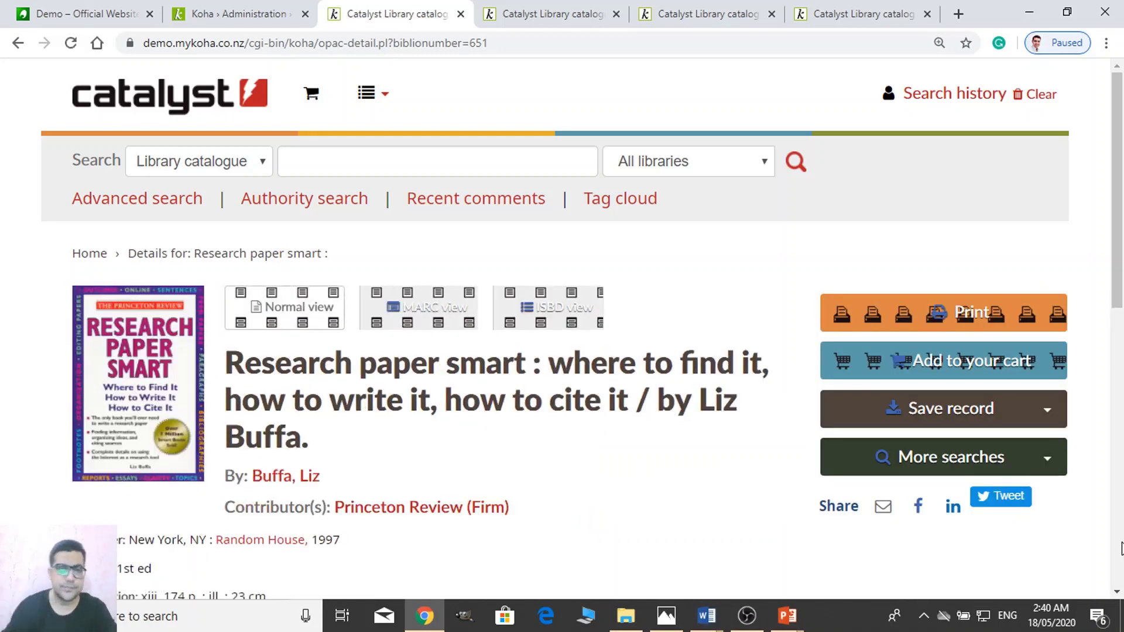
left_click(18, 43)
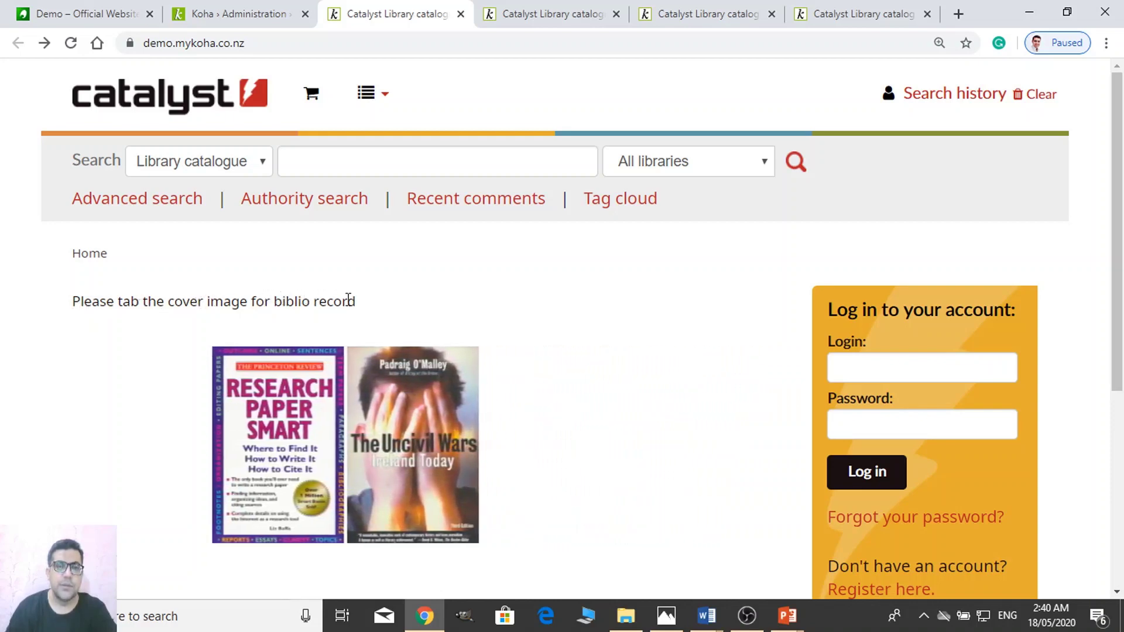
left_click(351, 445)
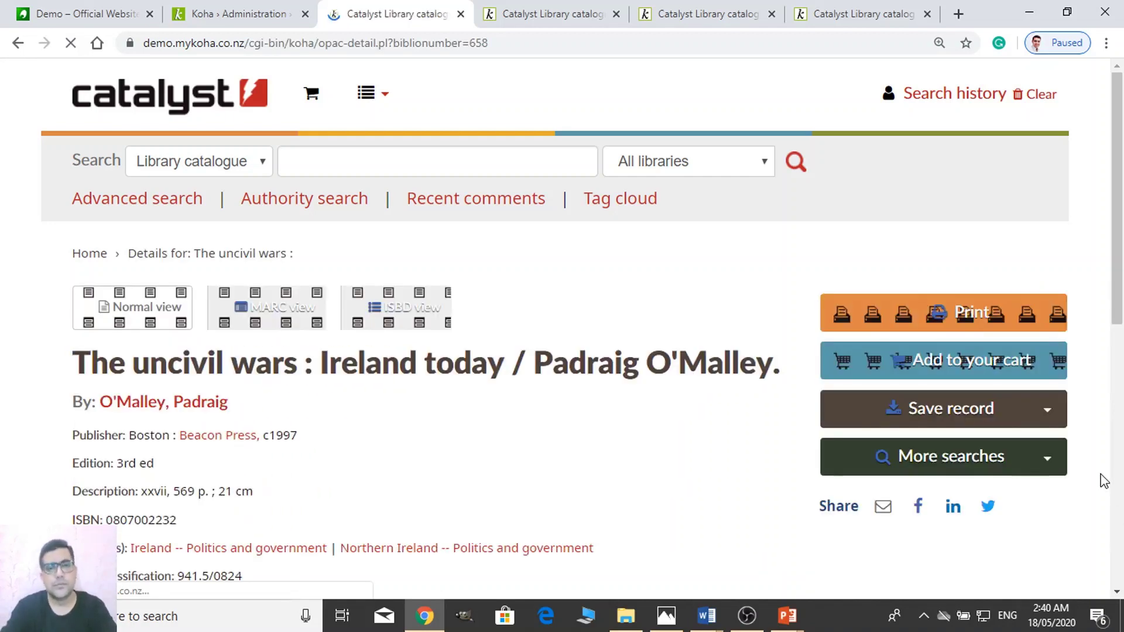
scroll(537, 100, "down", 1)
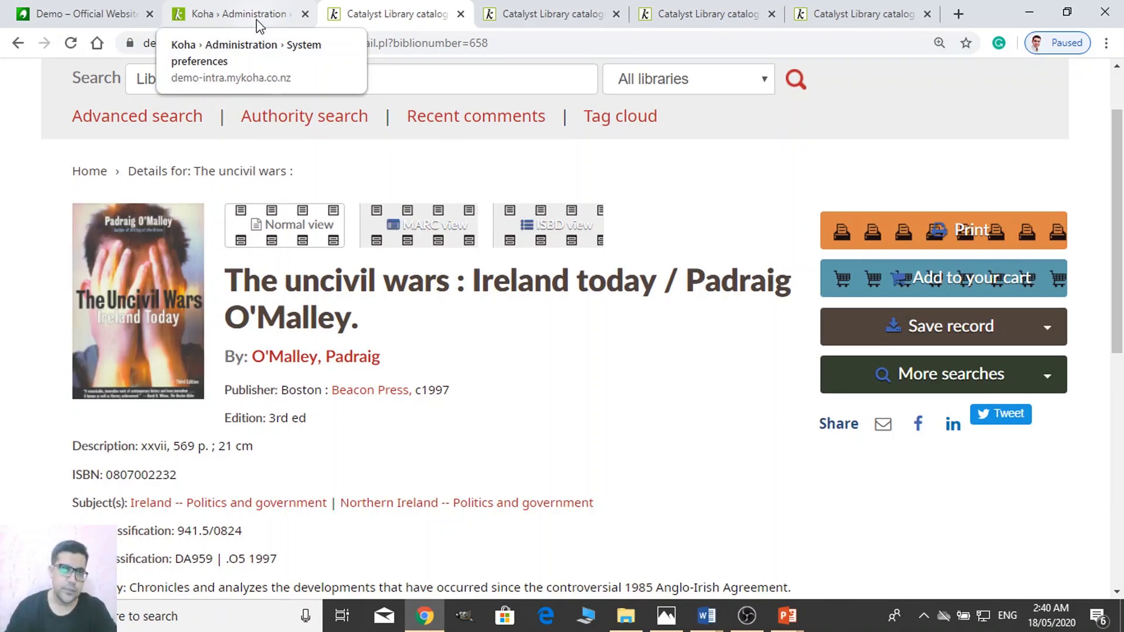
- In Word, copy the biblionumber 658 link paragraph and paste it as a third link below
left_click(258, 18)
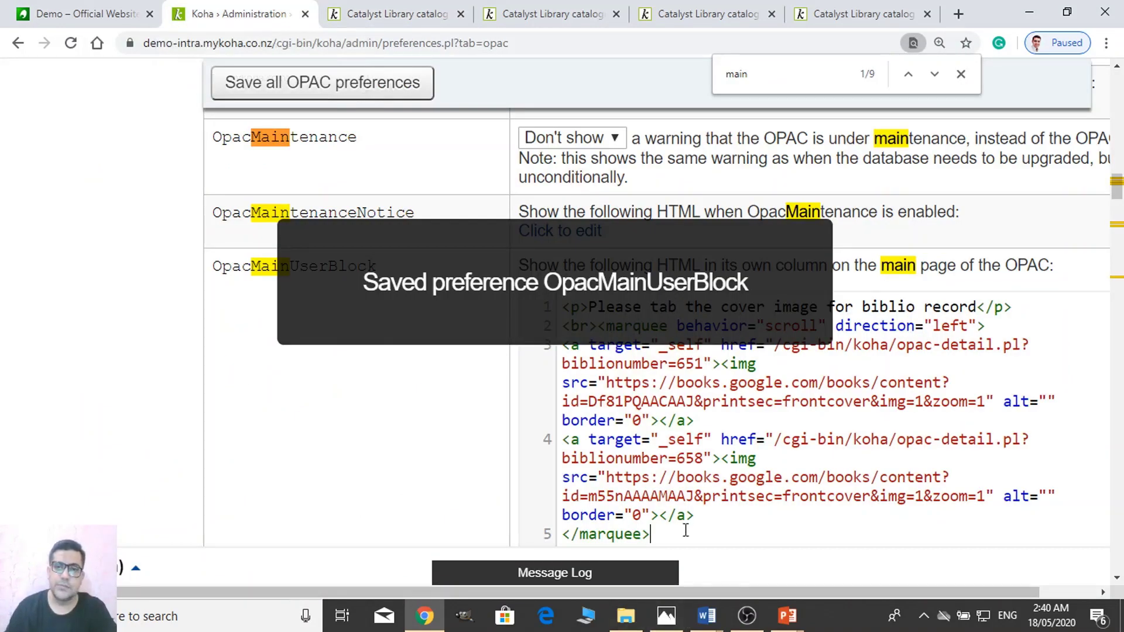
mouse_move(708, 615)
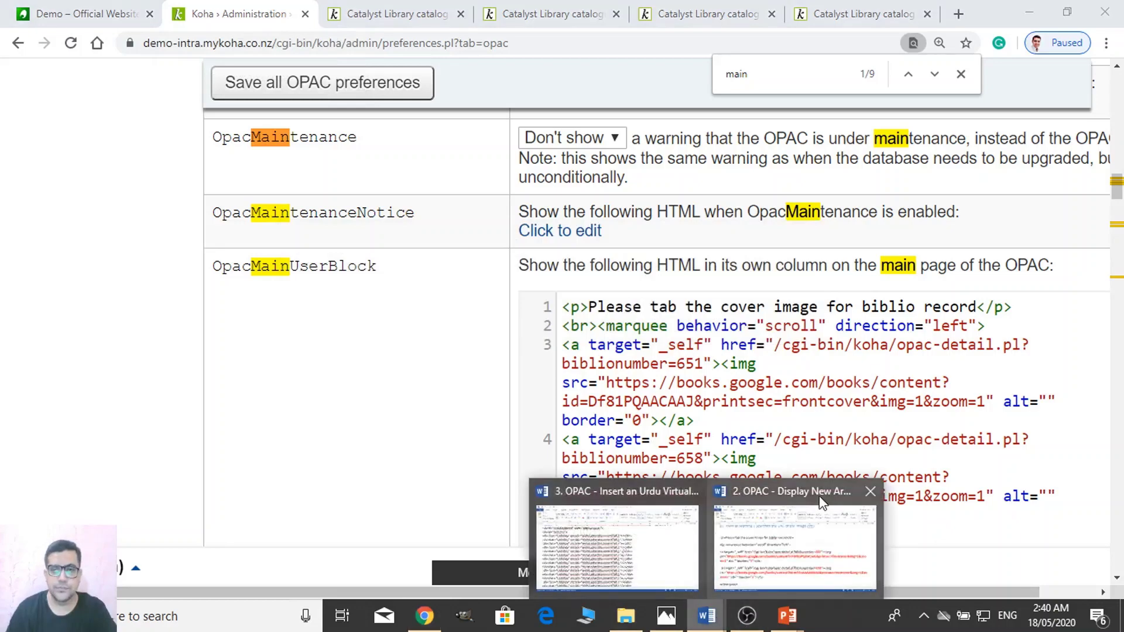
left_click(823, 502)
key("ctrl+a")
scroll(407, 426, "down", 2)
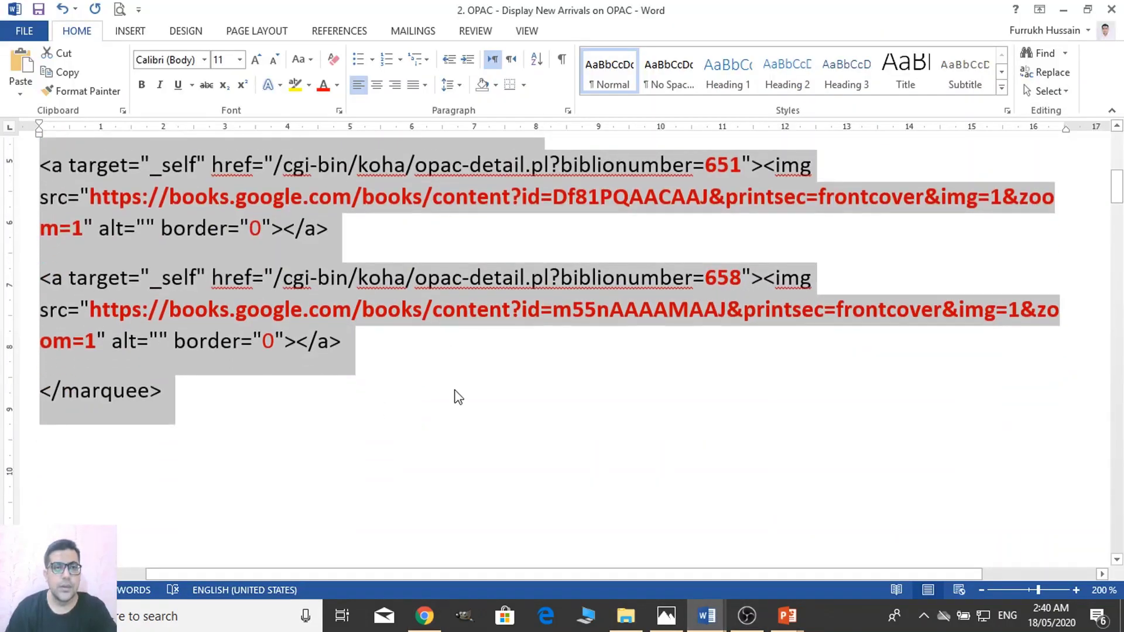
left_click(436, 383)
left_click_drag(41, 279, 357, 356)
key("ctrl+c")
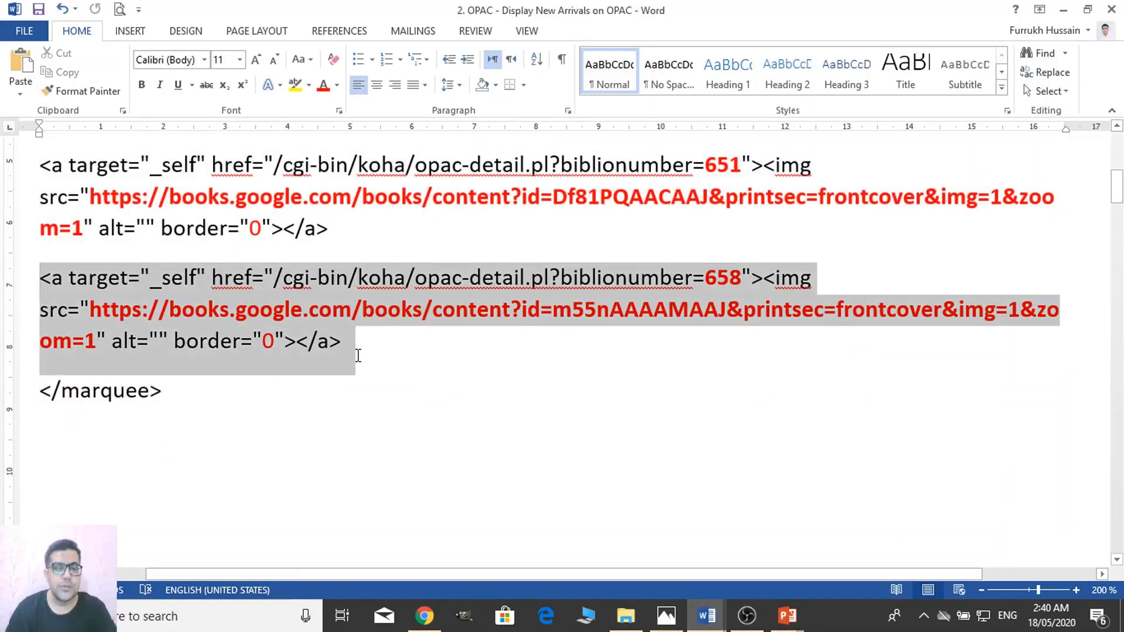
left_click(403, 354)
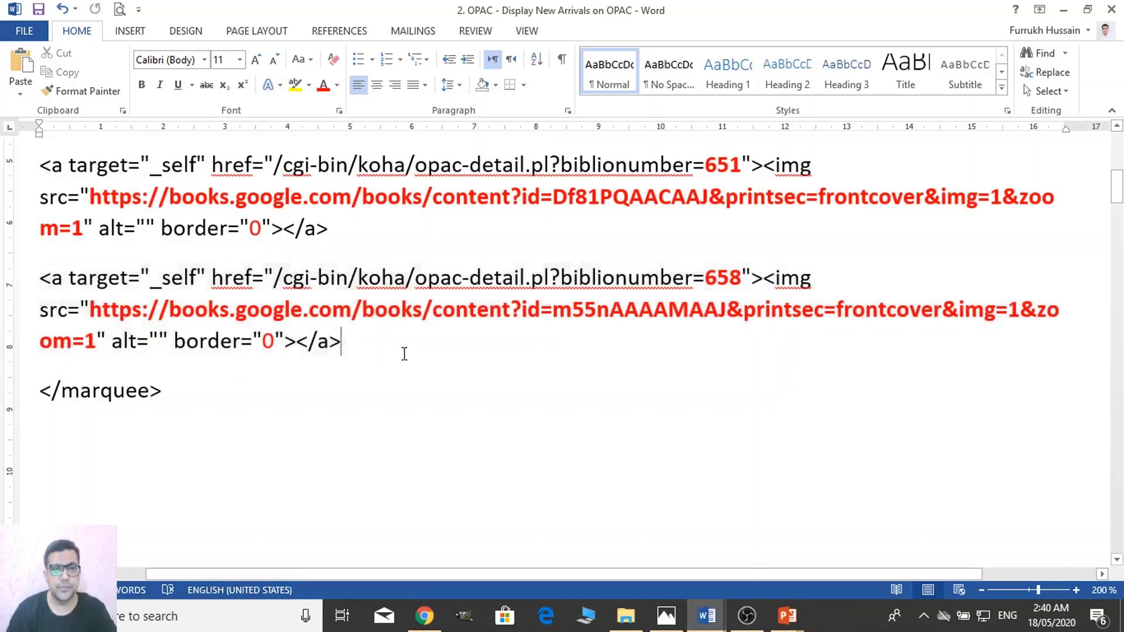
key("Return")
key("ctrl+v")
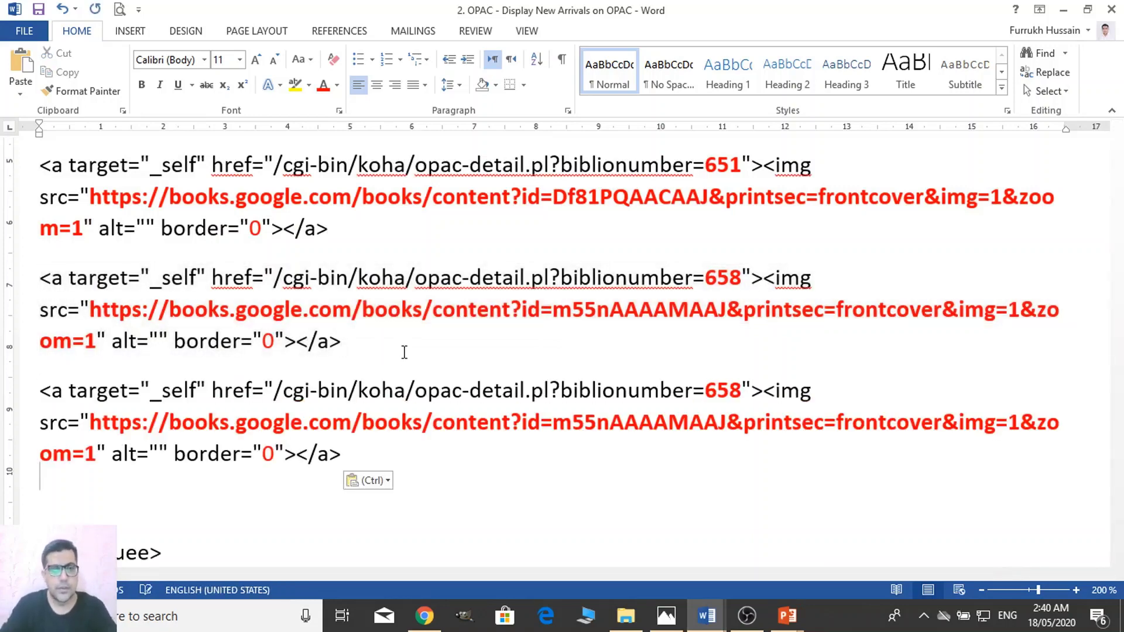
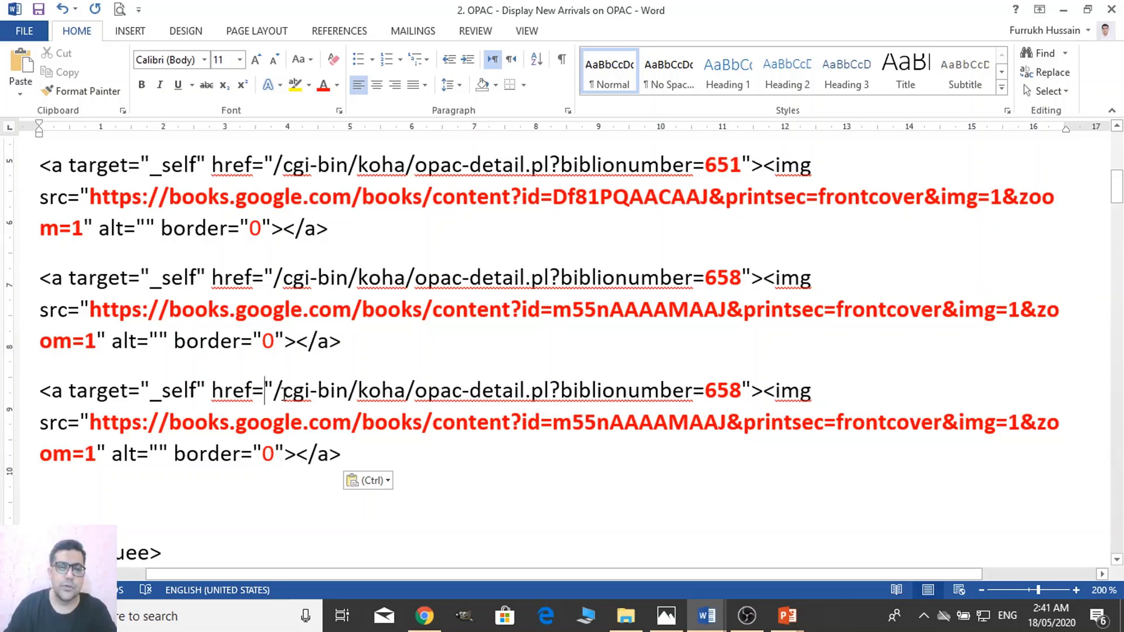
- In Word, select the third link's catalogue href path ending at biblionumber 658 for replacement
left_click_drag(275, 390, 533, 391)
left_click(641, 391)
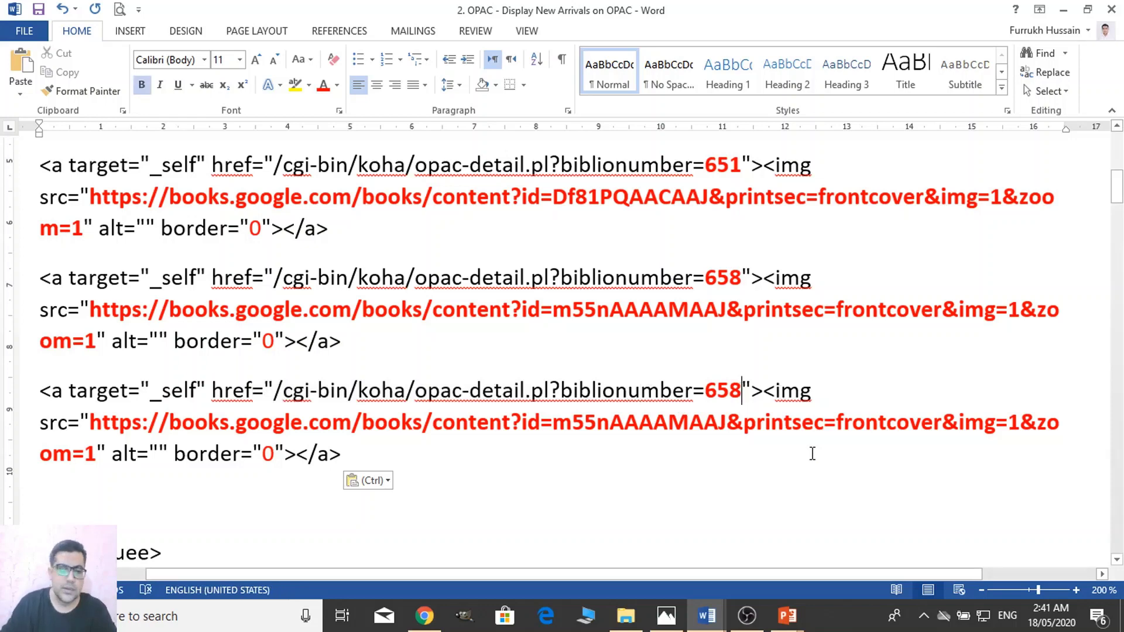
key("shift+Left")
key("shift+Left")
key("shift+Left")
key("shift+Left")
key("shift+Left")
key("shift+Left")
key("shift+Left")
key("shift+Left")
key("shift+Left")
key("shift+Left")
key("shift+Left")
key("shift+Left")
key("shift+Left")
key("shift+Left")
key("shift+Left")
key("shift+Left")
key("shift+Left")
key("shift+Left")
key("shift+Left")
key("shift+Left")
key("shift+Left")
key("shift+Left")
key("shift+Left")
key("shift+Left")
key("shift+Left")
key("shift+Left")
key("shift+Left")
key("shift+Left")
key("shift+Left")
key("shift+Left")
key("shift+Left")
key("shift+Left")
key("shift+Left")
key("shift+Left")
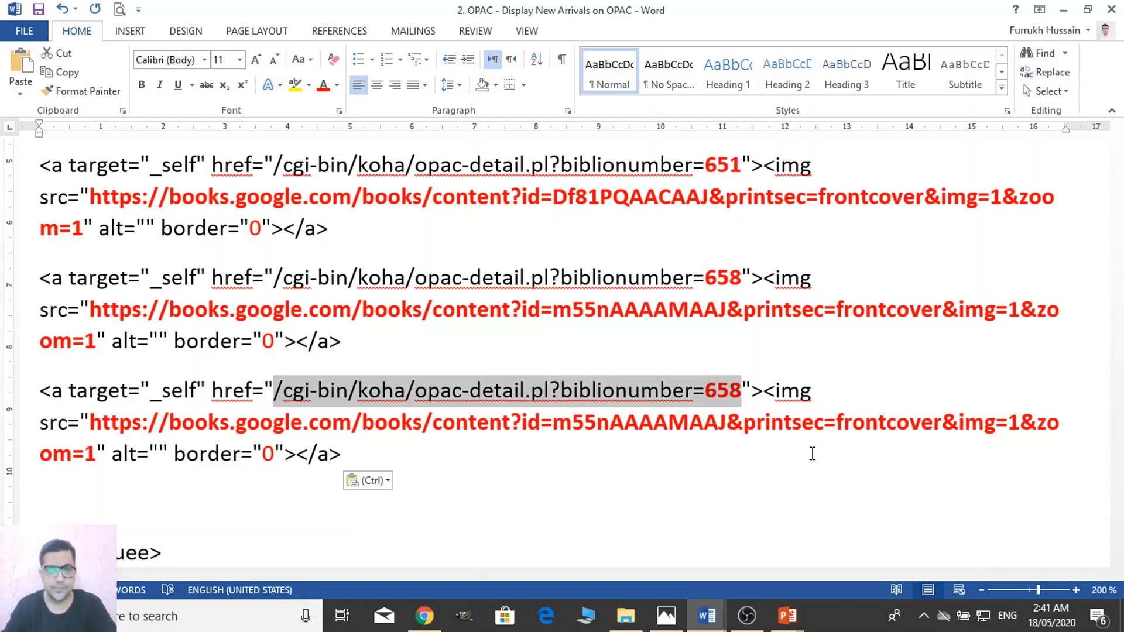
key("alt+Tab")
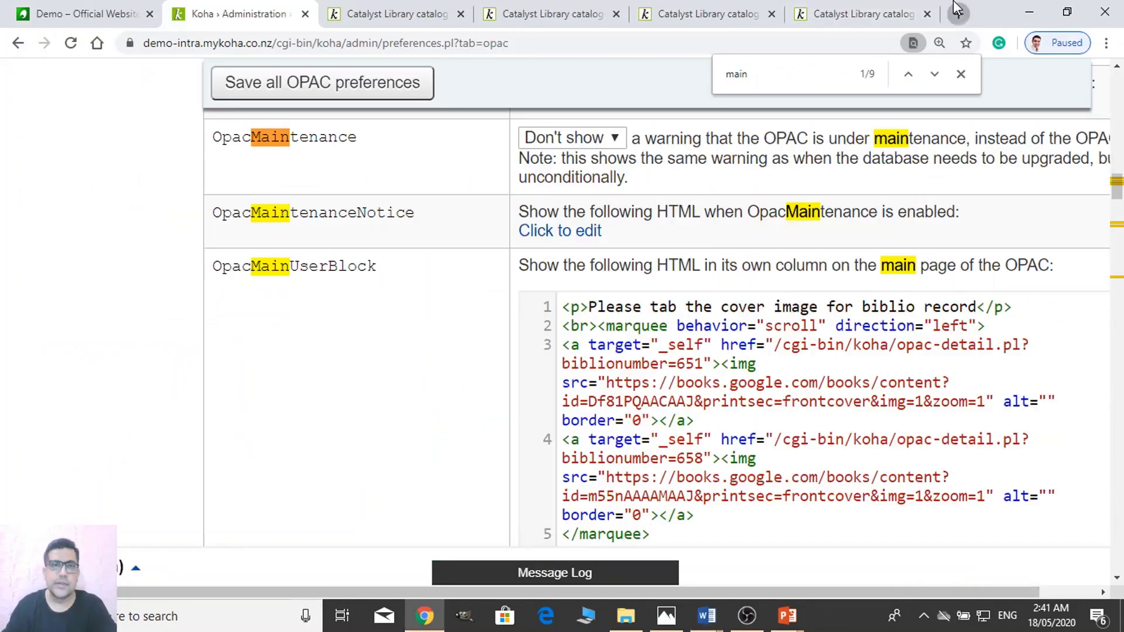
- Search Google for 'hec digital library' and copy the HEC Digital Library result's link address
left_click(957, 10)
type("hec")
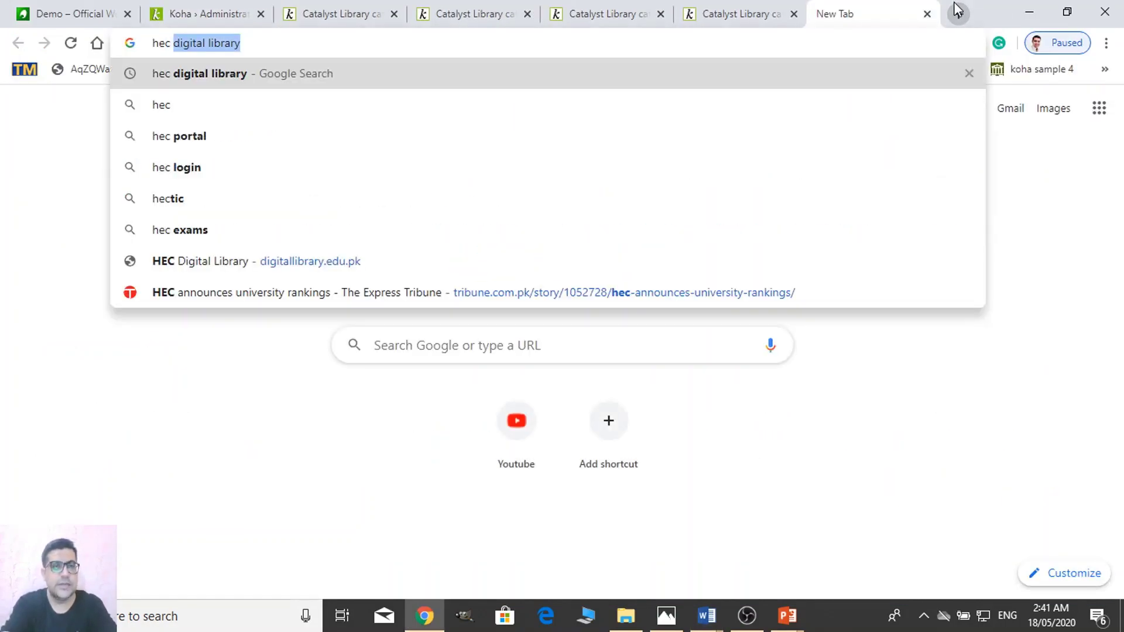
key("Return")
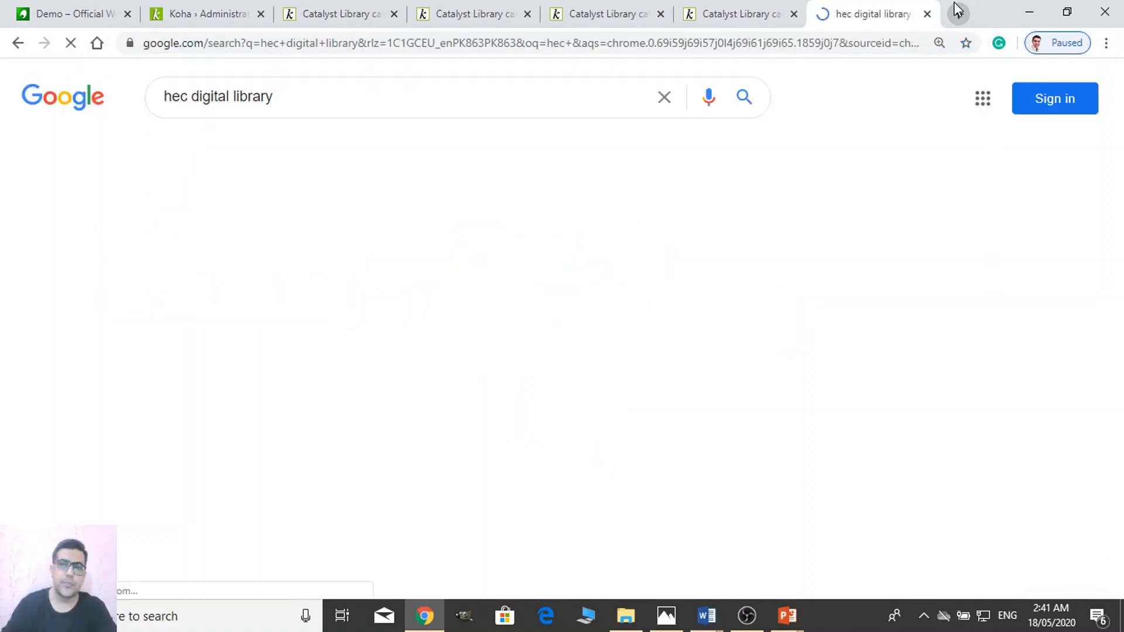
right_click(241, 245)
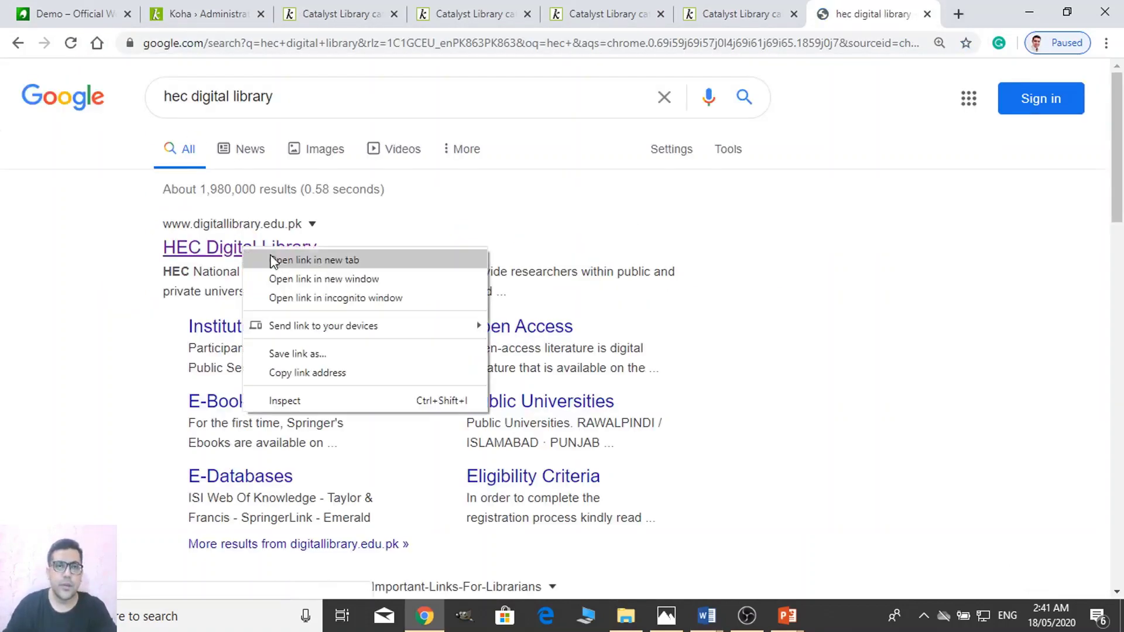
left_click(350, 375)
key("alt+Tab")
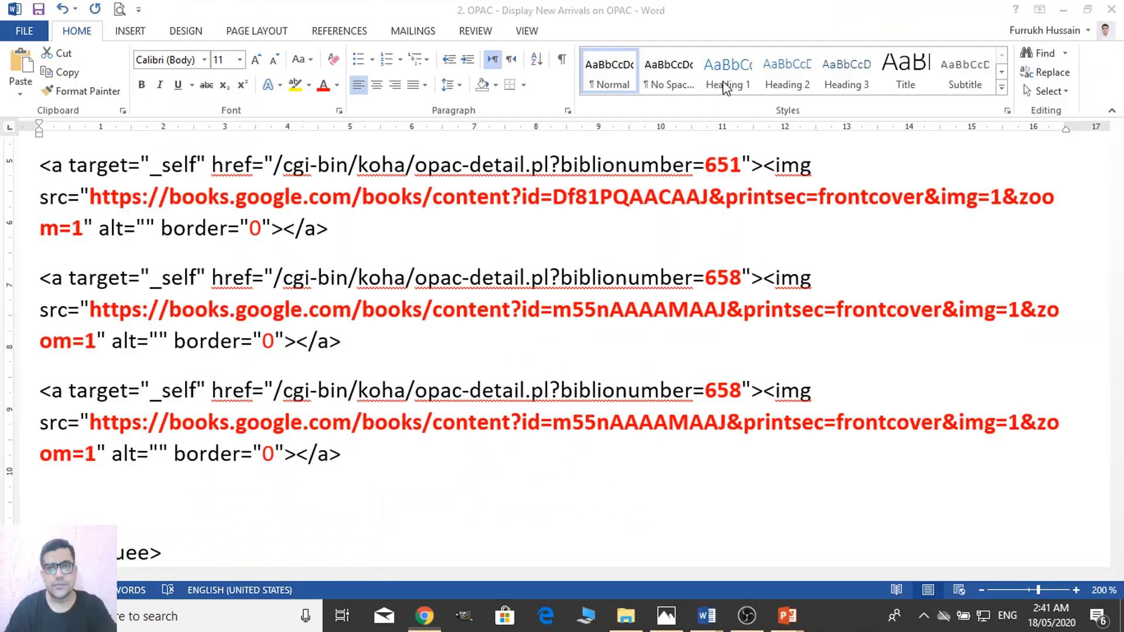
key("ctrl+v")
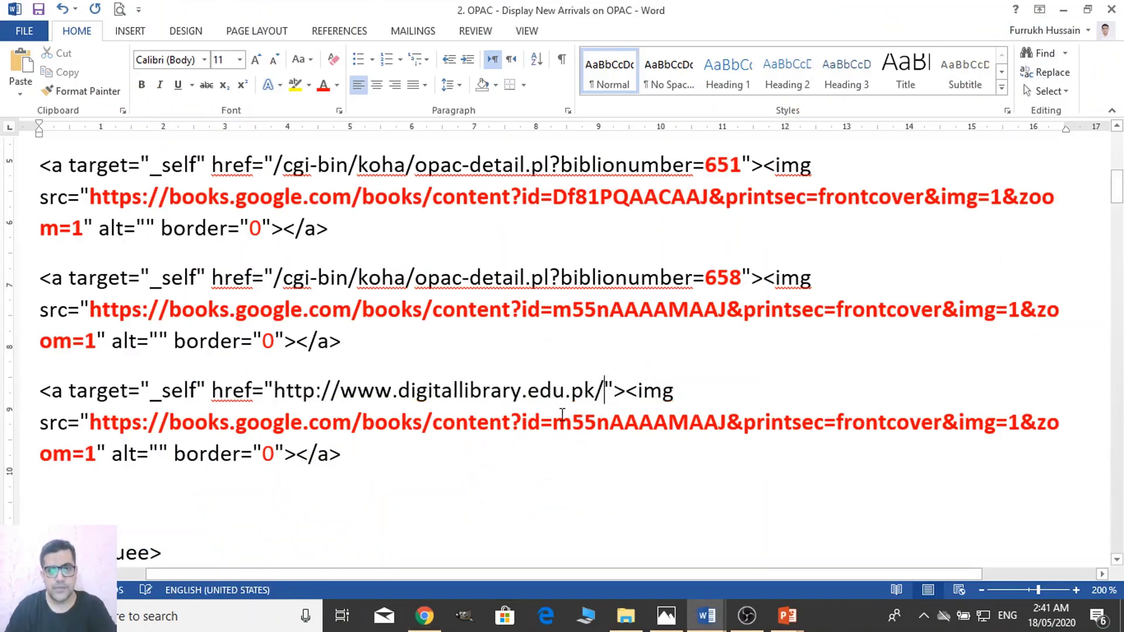
scroll(266, 410, "down", 3)
left_click(90, 266)
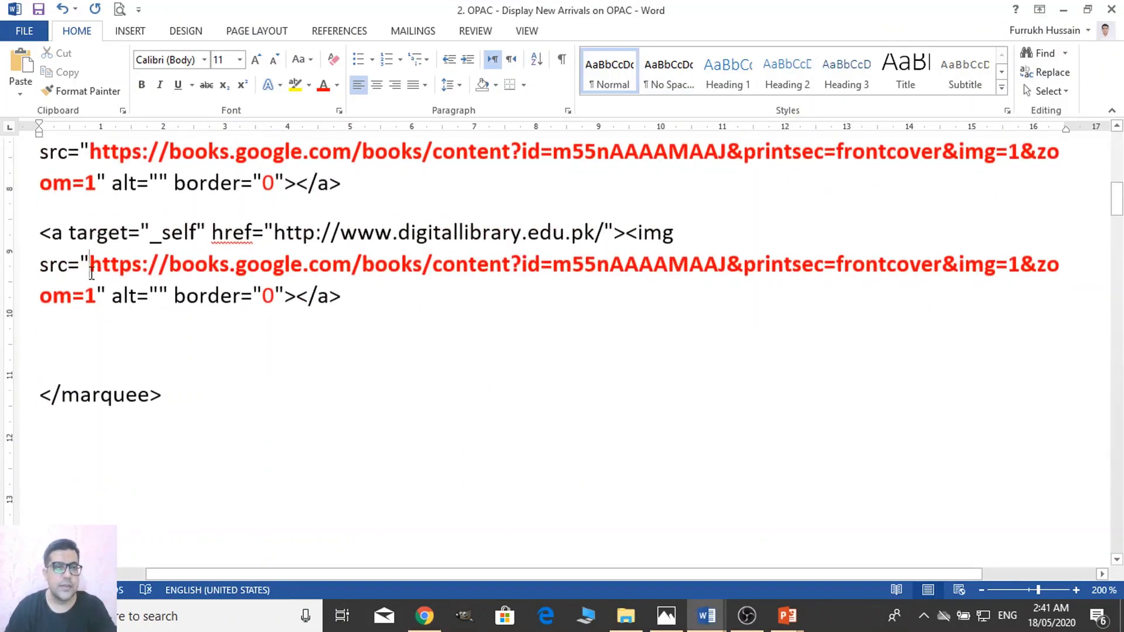
key("shift+Right")
key("shift+Right")
key("shift+Right")
key("shift+Right")
key("shift+Right")
key("shift+Right")
key("shift+Right")
key("shift+Right")
key("shift+Right")
key("shift+Right")
key("shift+Right")
key("shift+Right")
key("shift+Right")
key("shift+Right")
key("shift+Right")
key("shift+Right")
key("shift+Right")
key("shift+Right")
key("shift+Right")
key("shift+Right")
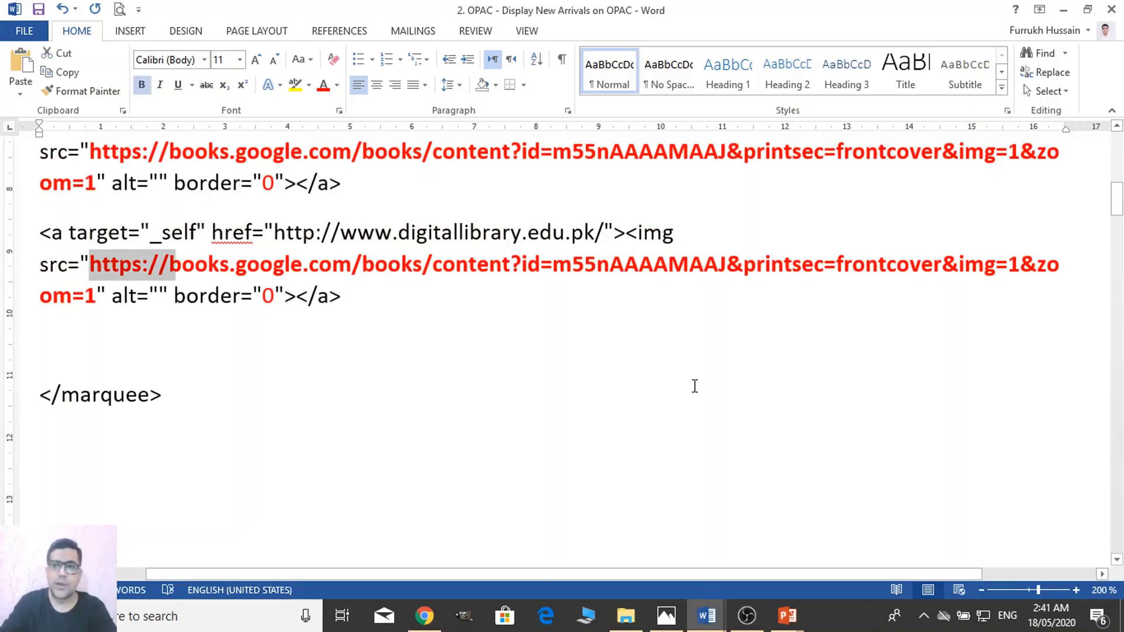
key("shift+Right")
key("shift+Right")
key("shift+Right")
key("shift+Right")
key("shift+Right")
key("shift+Right")
key("shift+Right")
key("shift+Right")
key("shift+Right")
key("shift+Right")
key("shift+Right")
key("shift+Right")
key("shift+Right")
key("shift+Right")
key("shift+Right")
key("shift+Right")
key("shift+Right")
key("shift+Right")
key("shift+Right")
key("shift+Right")
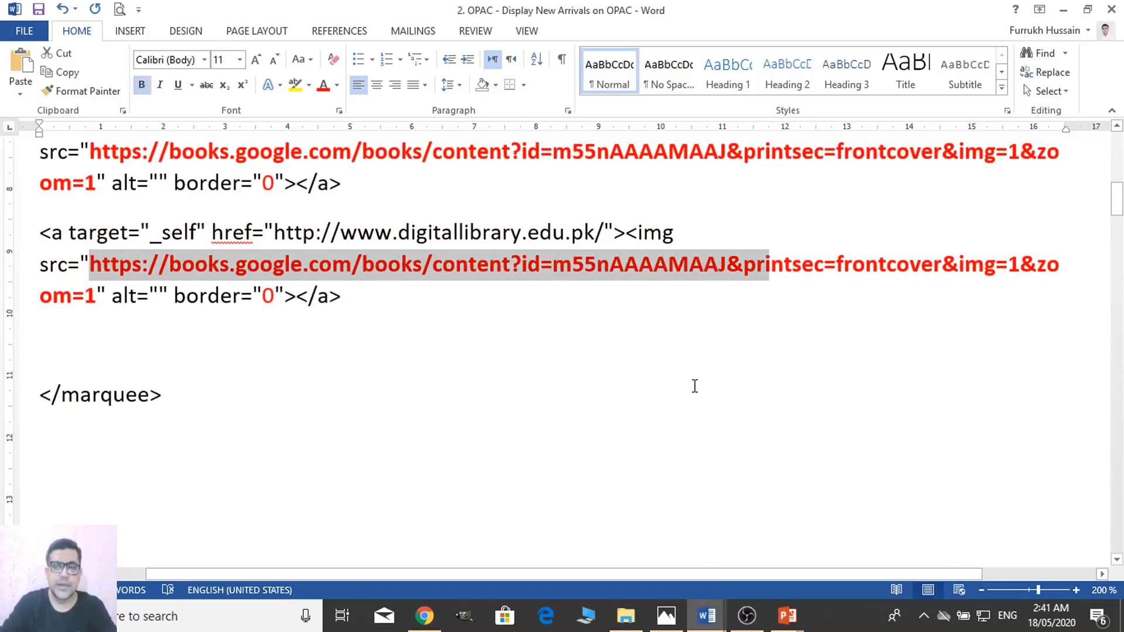
key("shift+Right")
key("shift+Right")
key("shift+Right")
key("shift+Right")
key("shift+Right")
key("shift+Right")
key("shift+Right")
key("shift+Right")
key("shift+Right")
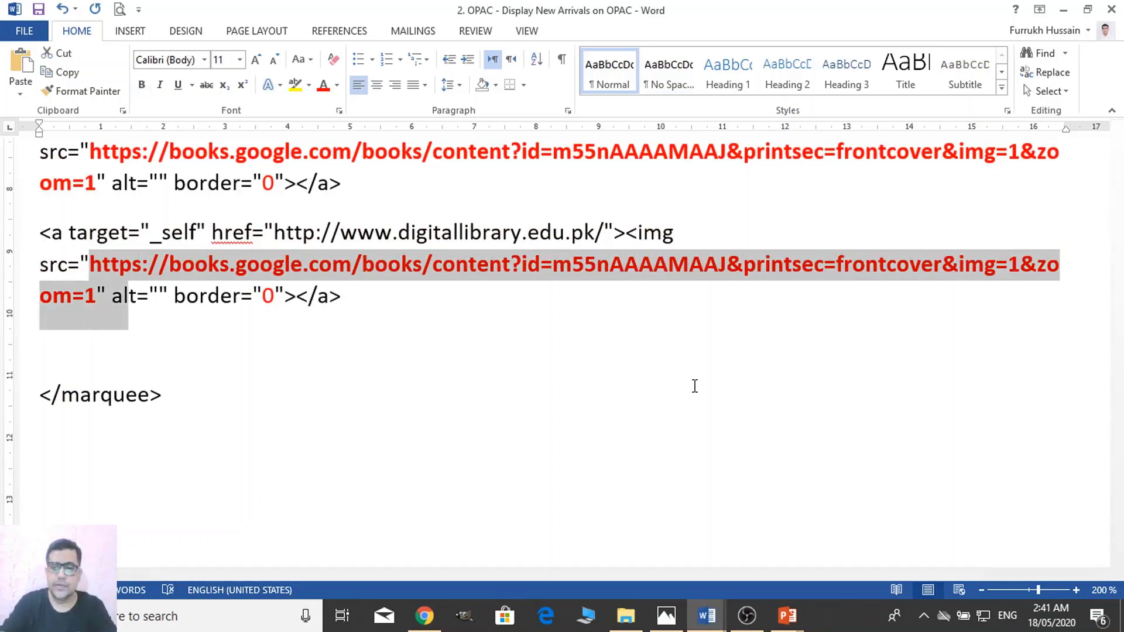
key("shift+Left")
key("shift+Left")
key("shift+Left")
key("shift+Left")
key("alt+Tab")
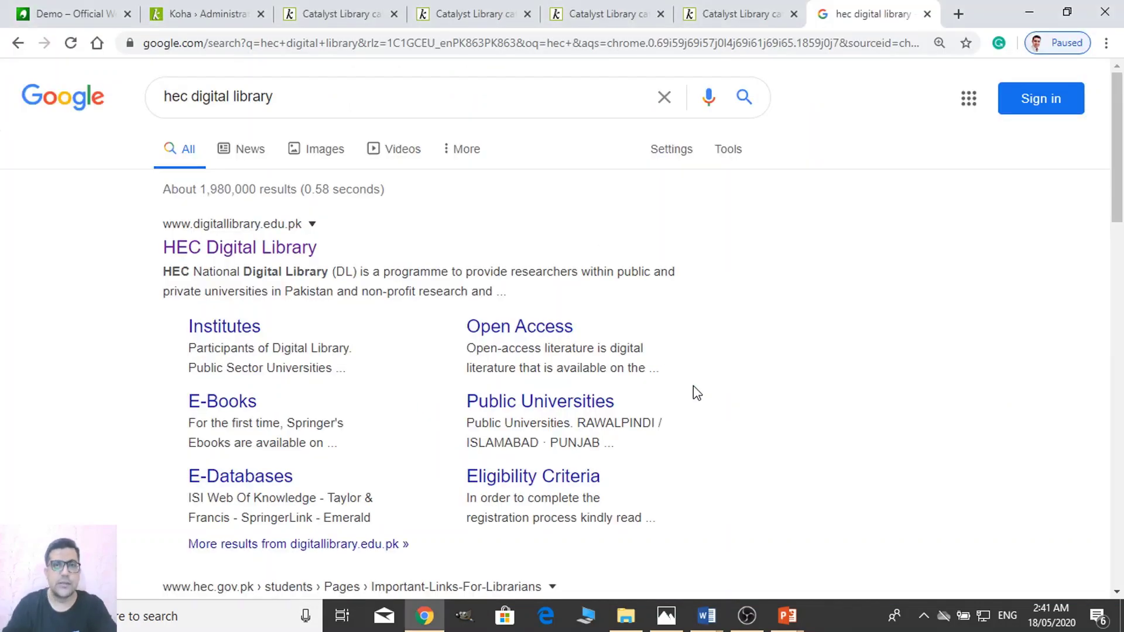
- Search images for 'laptop book' and copy the Laptop Book Animation GIF's image address
triple_click(310, 97)
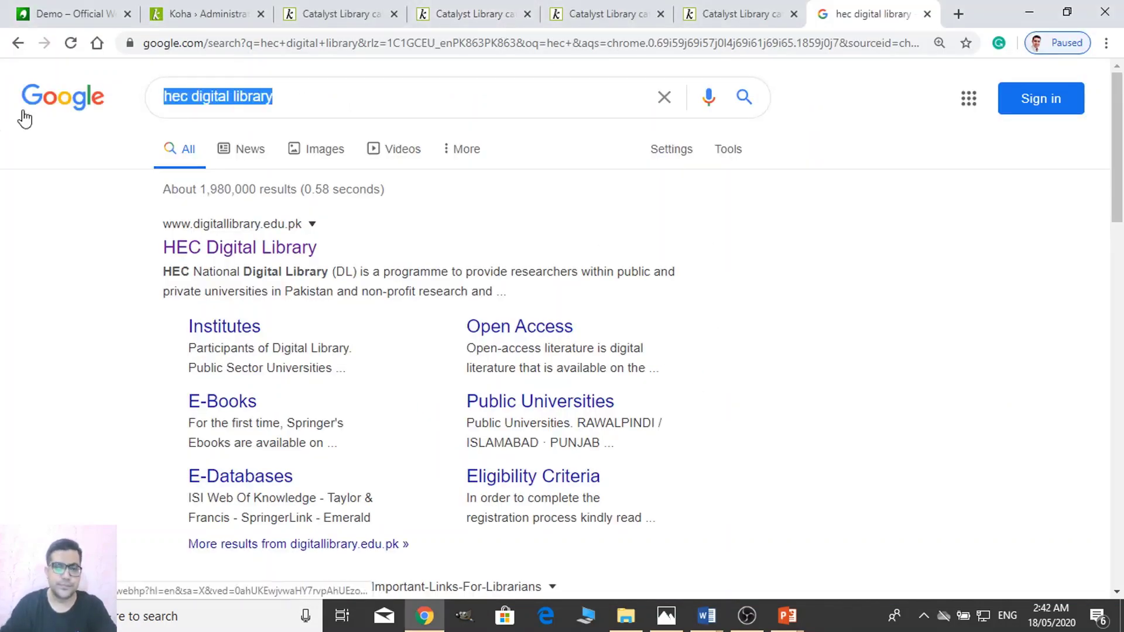
type("laptop")
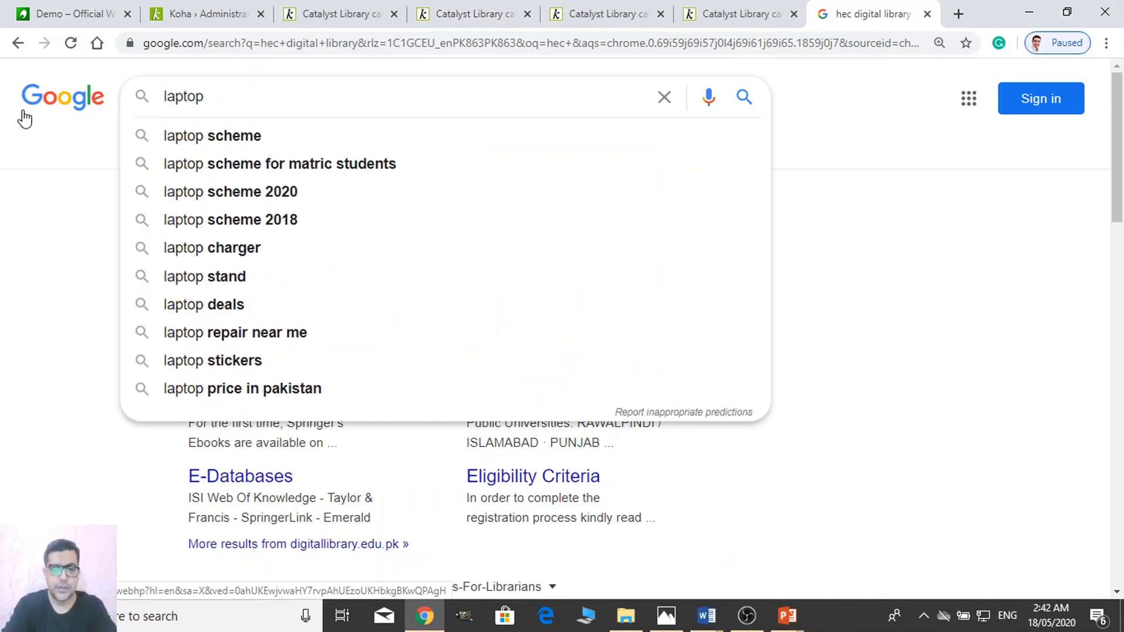
type(" book")
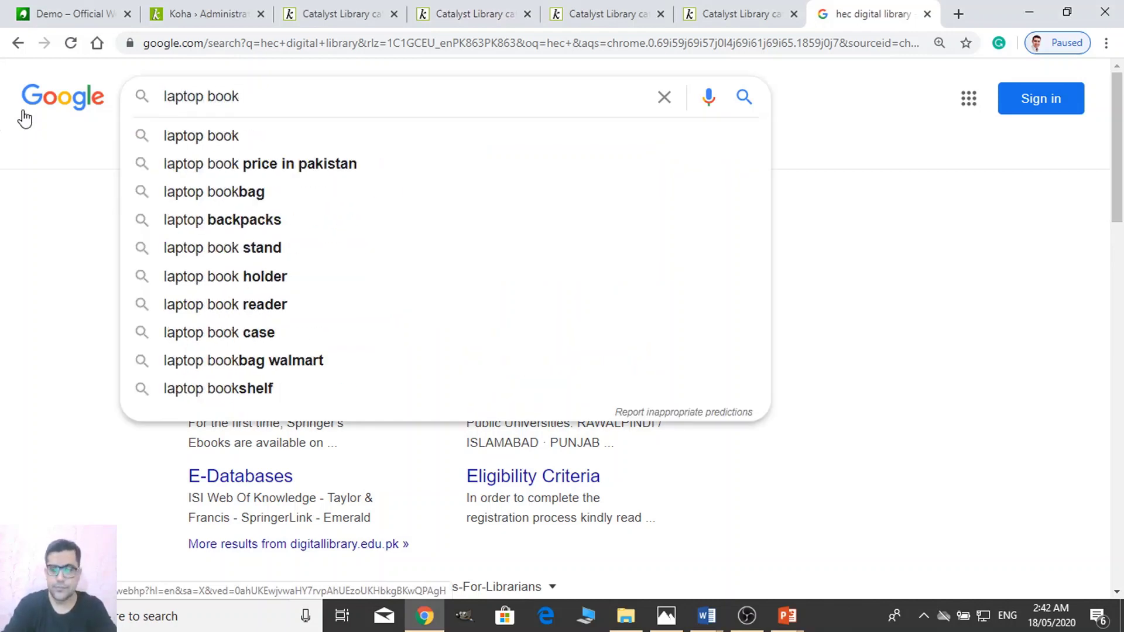
key("Return")
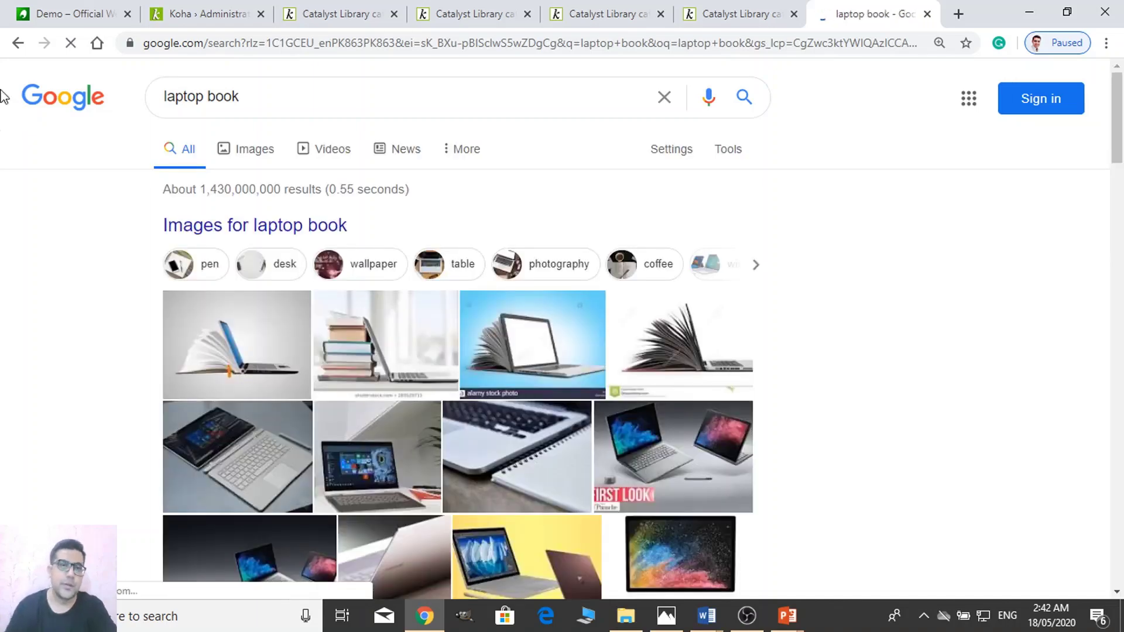
scroll(556, 320, "down", 3)
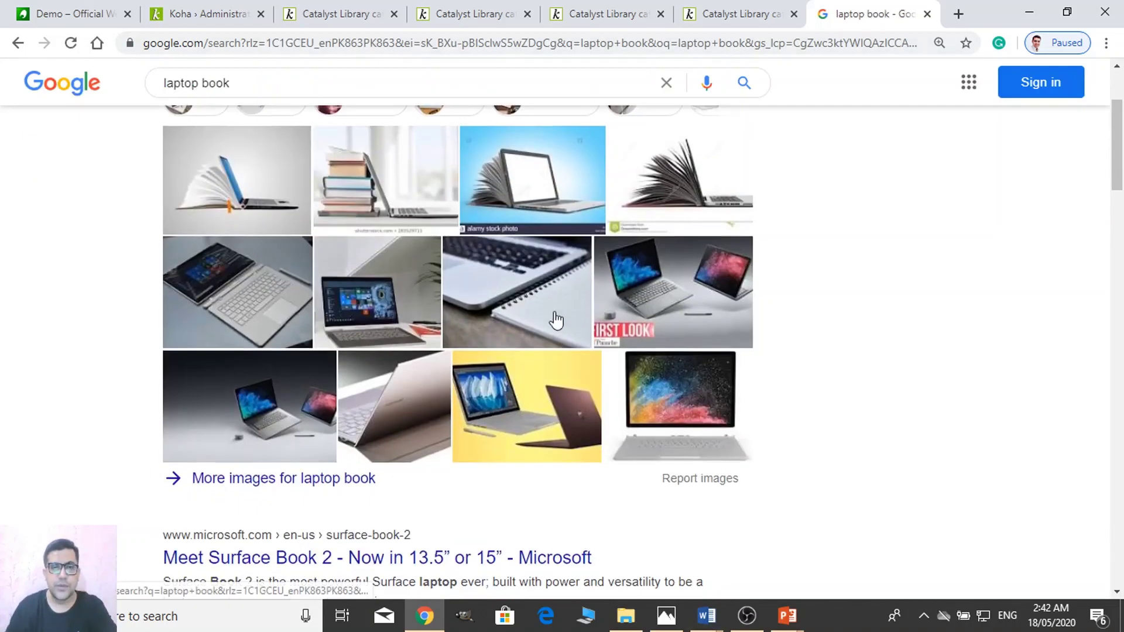
scroll(556, 320, "up", 3)
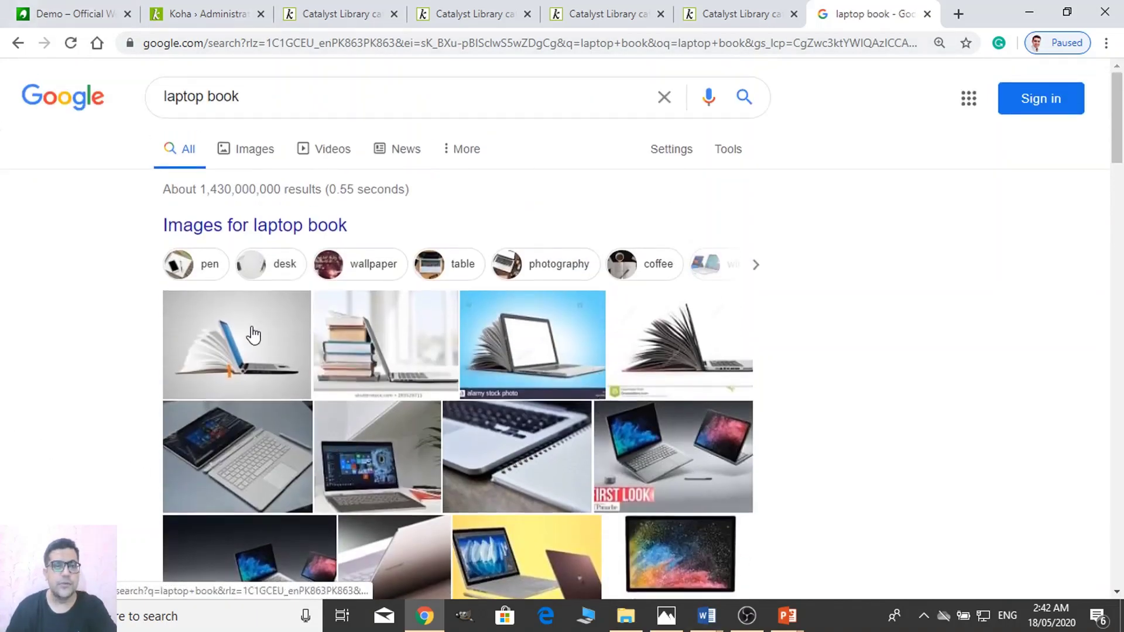
left_click(252, 327)
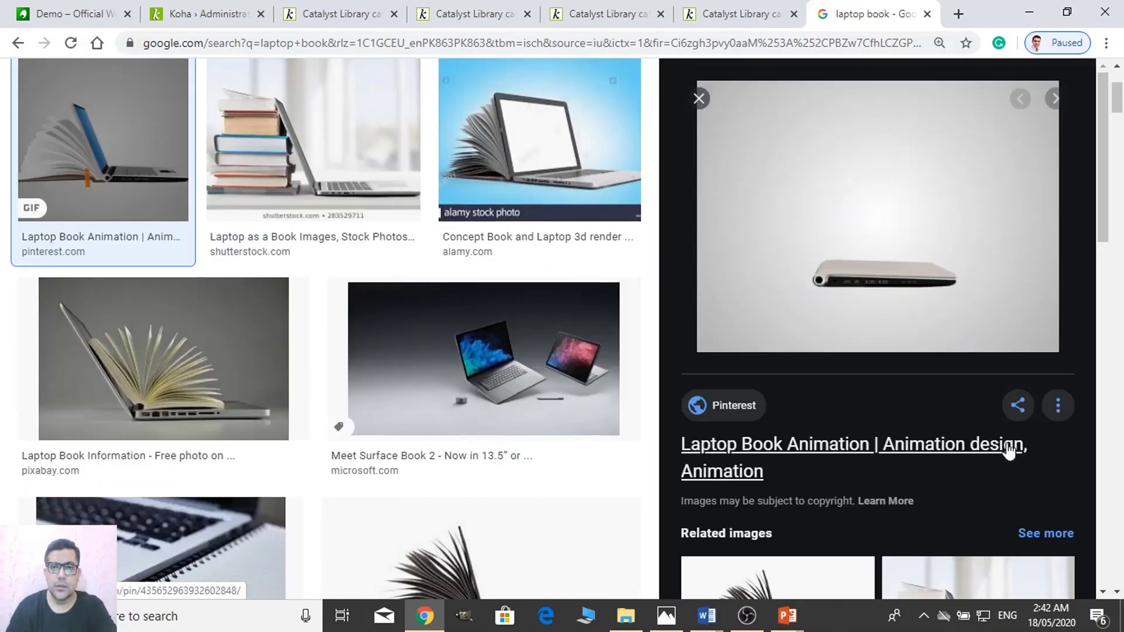
right_click(835, 192)
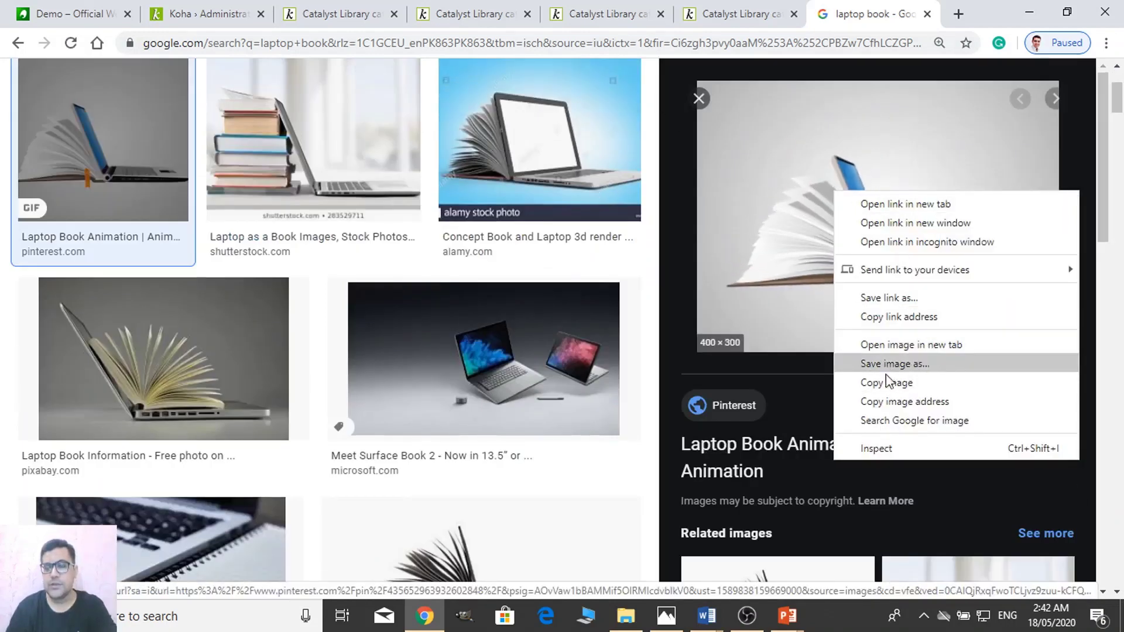
left_click(932, 408)
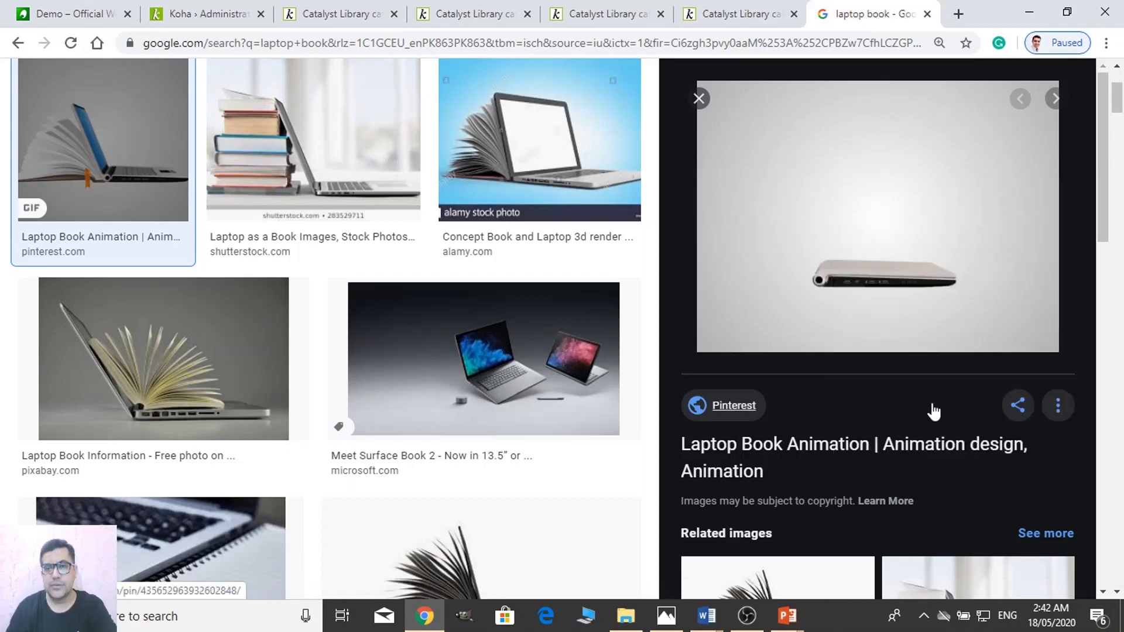
key("alt+Tab")
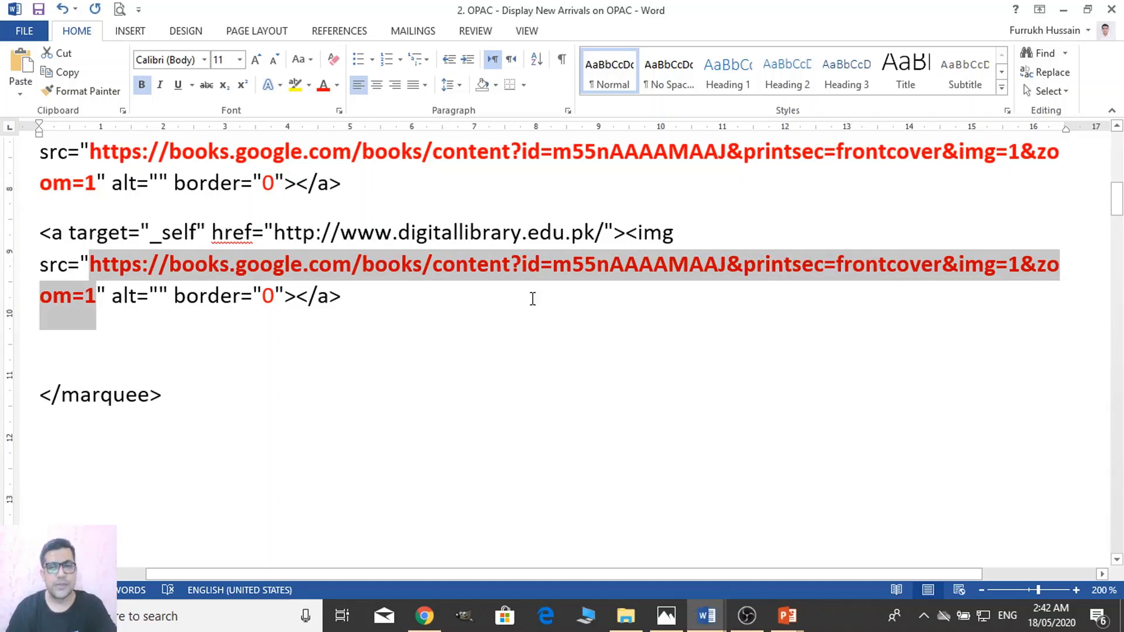
- Replace the third link's img src with the pinimg laptop GIF and copy the whole digitallibrary link paragraph
key("ctrl+v")
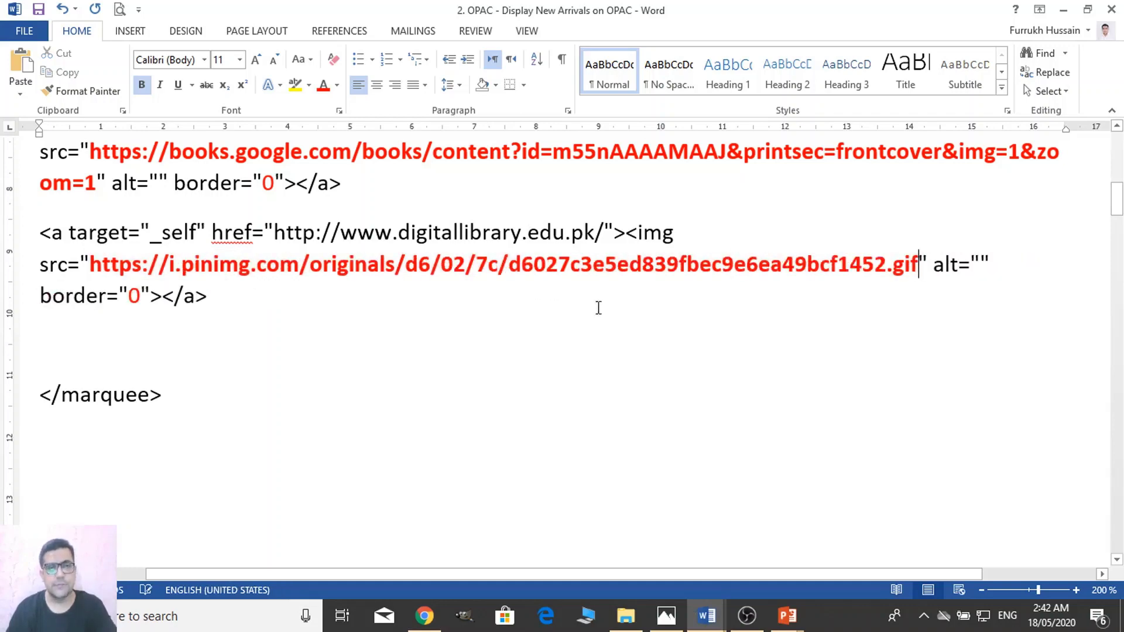
scroll(393, 405, "up", 1)
left_click(237, 471)
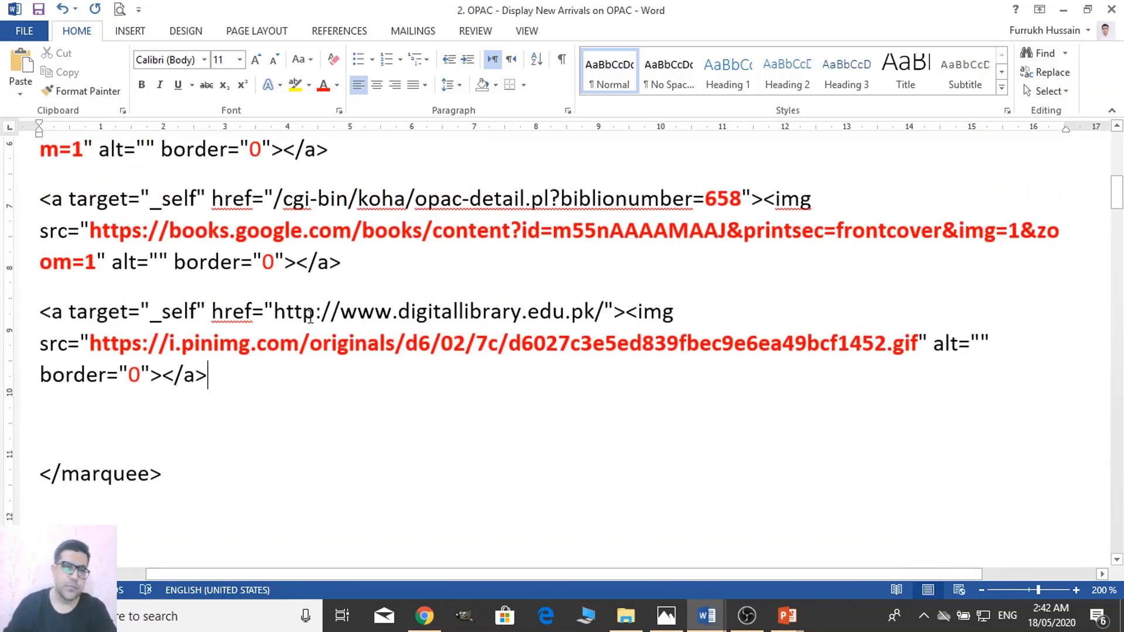
left_click_drag(24, 320, 210, 373)
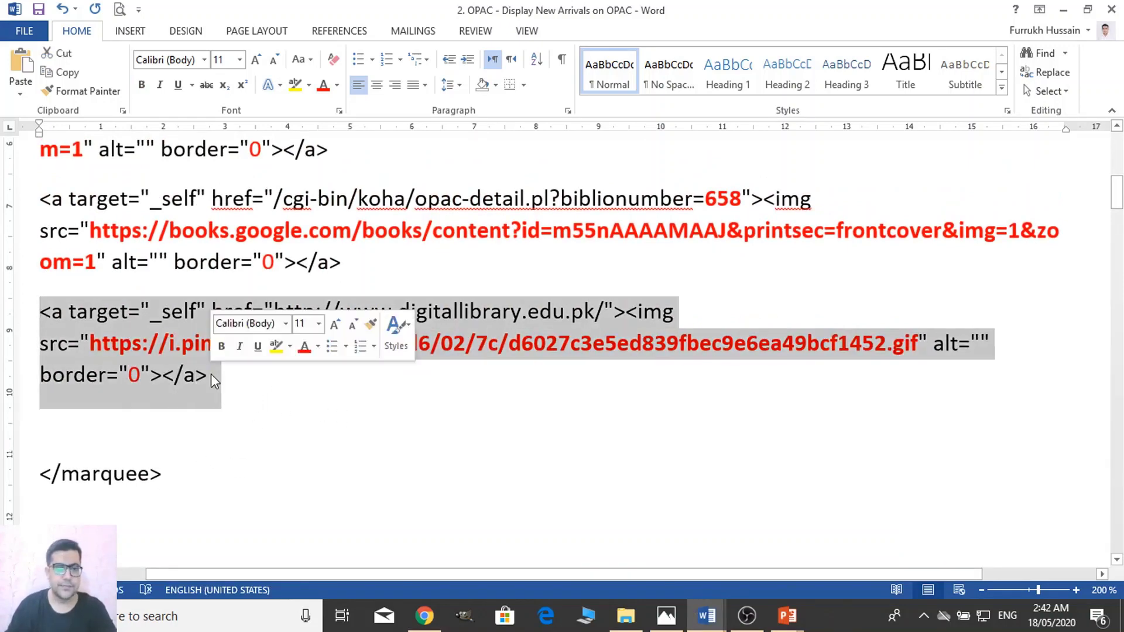
key("alt+Tab")
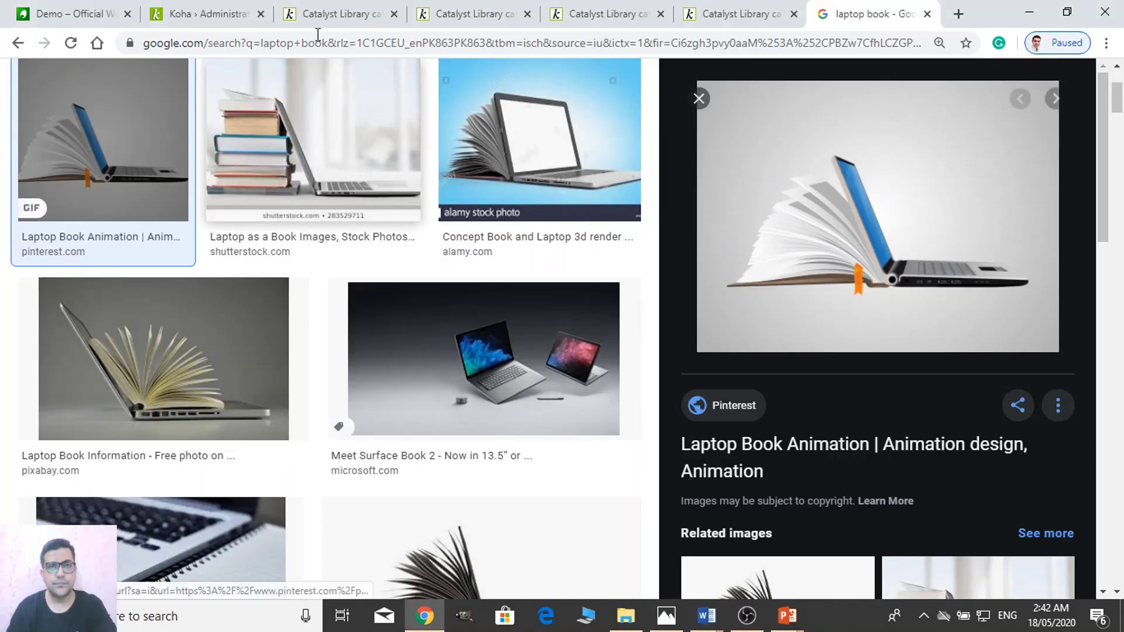
- Paste the digitallibrary GIF link after the second cover link in OpacMainUserBlock and save
left_click(212, 10)
scroll(708, 442, "down", 3)
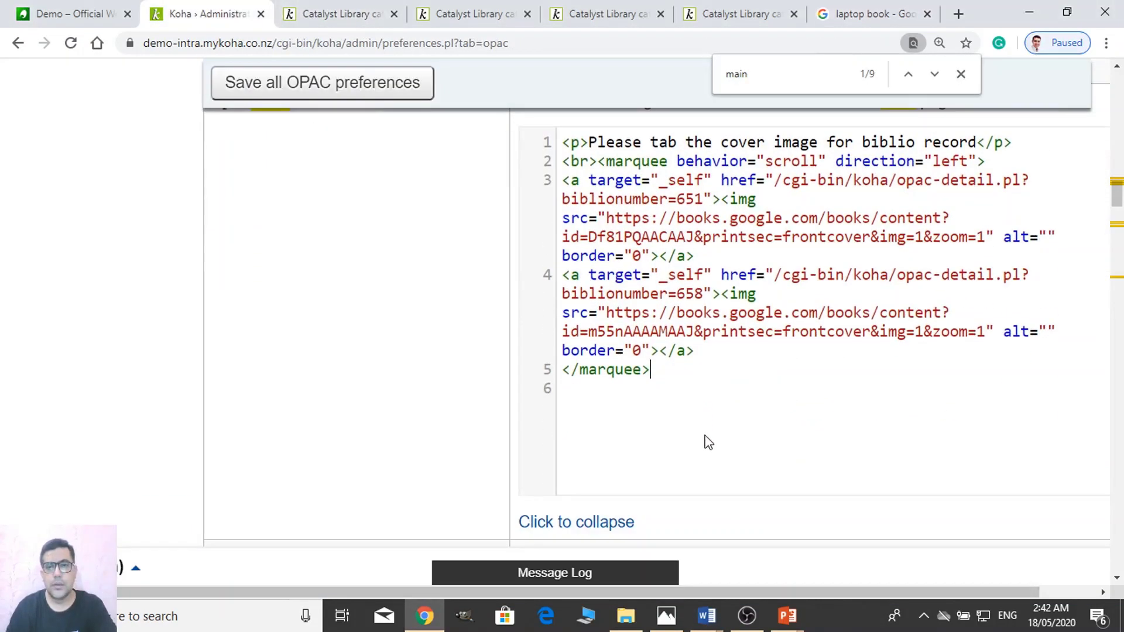
left_click(715, 355)
key("ctrl+v")
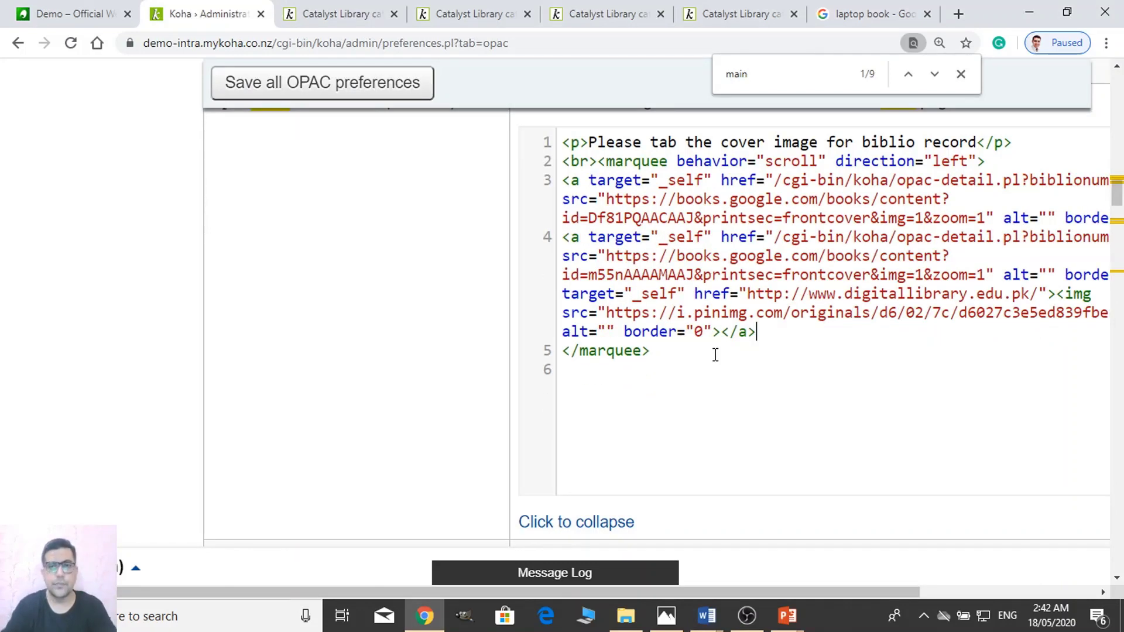
left_click(369, 88)
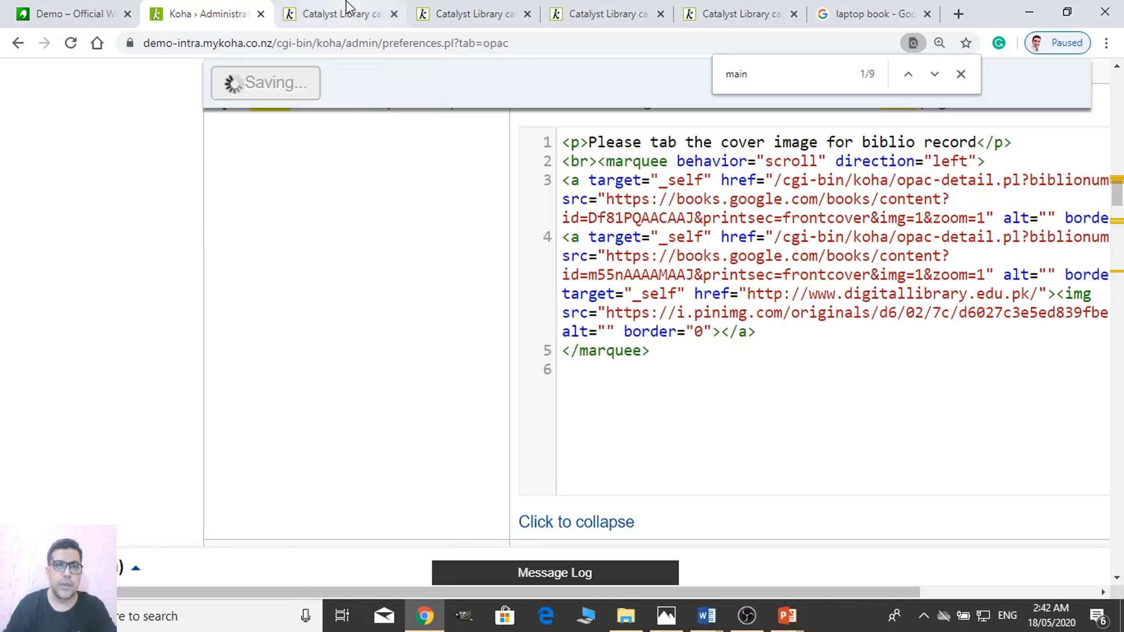
- Reload the OPAC home page to see the laptop GIF scrolling after the two book covers
left_click(346, 7)
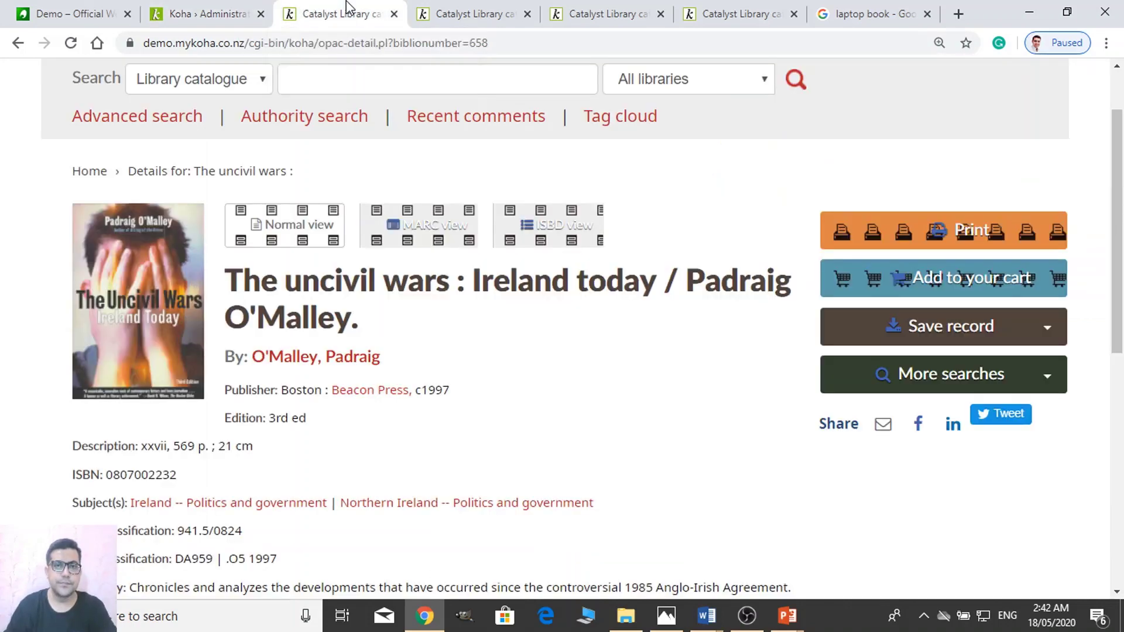
left_click(469, 13)
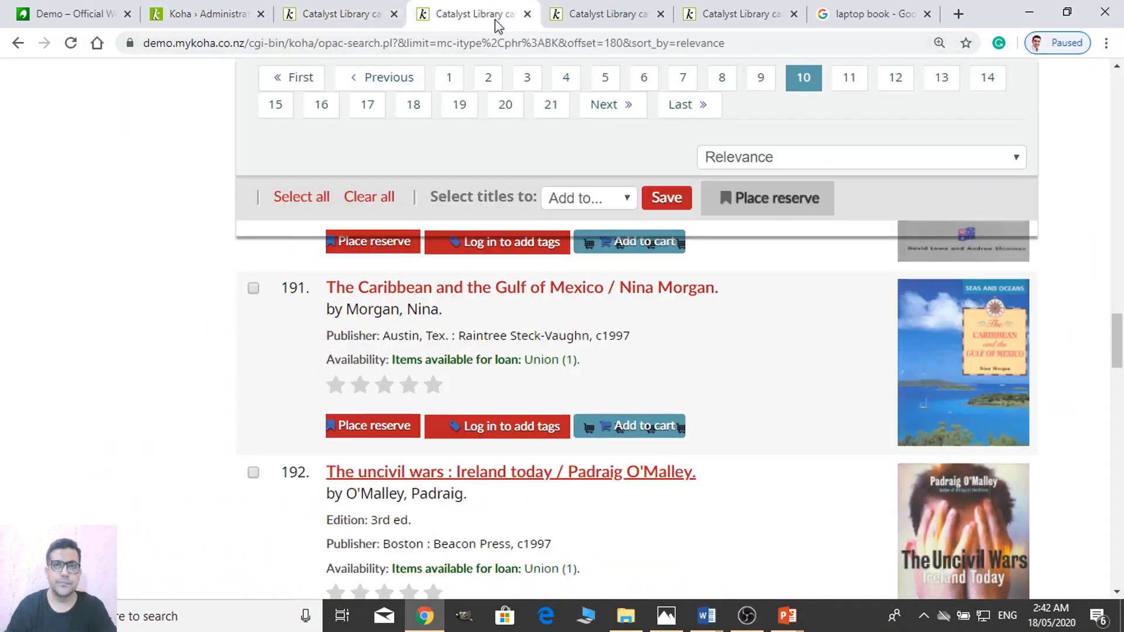
left_click(585, 12)
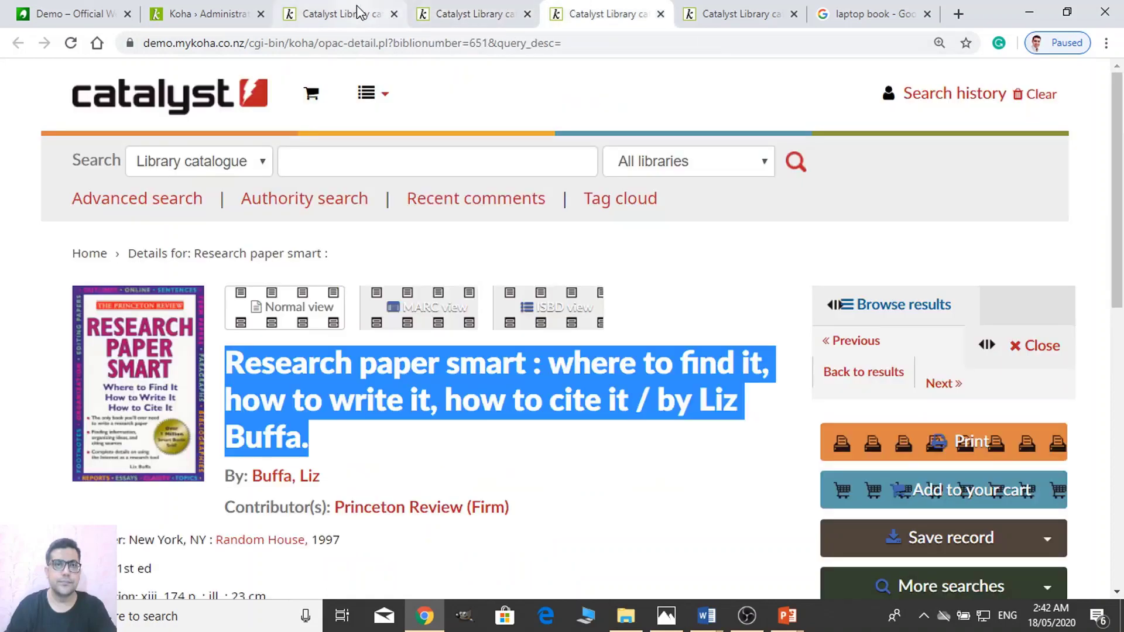
left_click(357, 12)
left_click(18, 43)
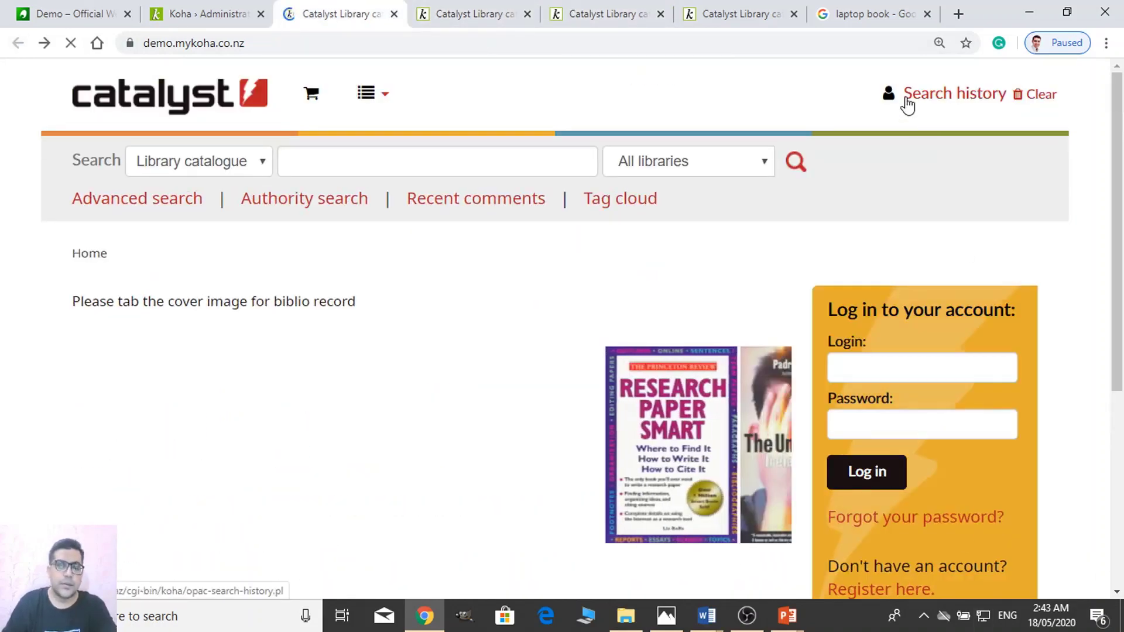
left_click(439, 43)
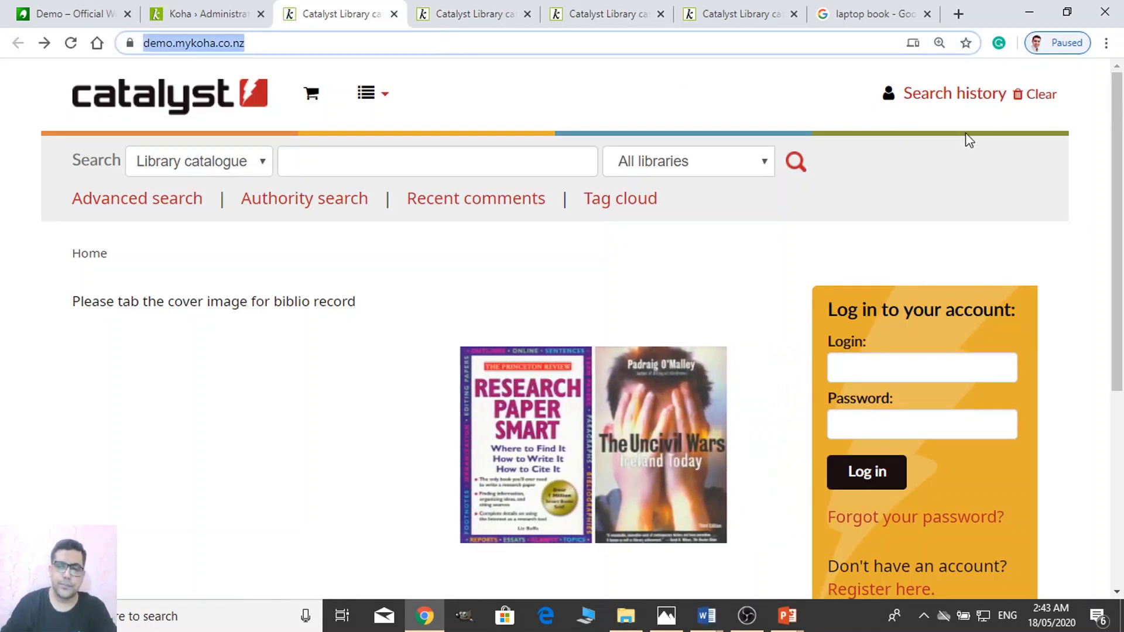
key("Return")
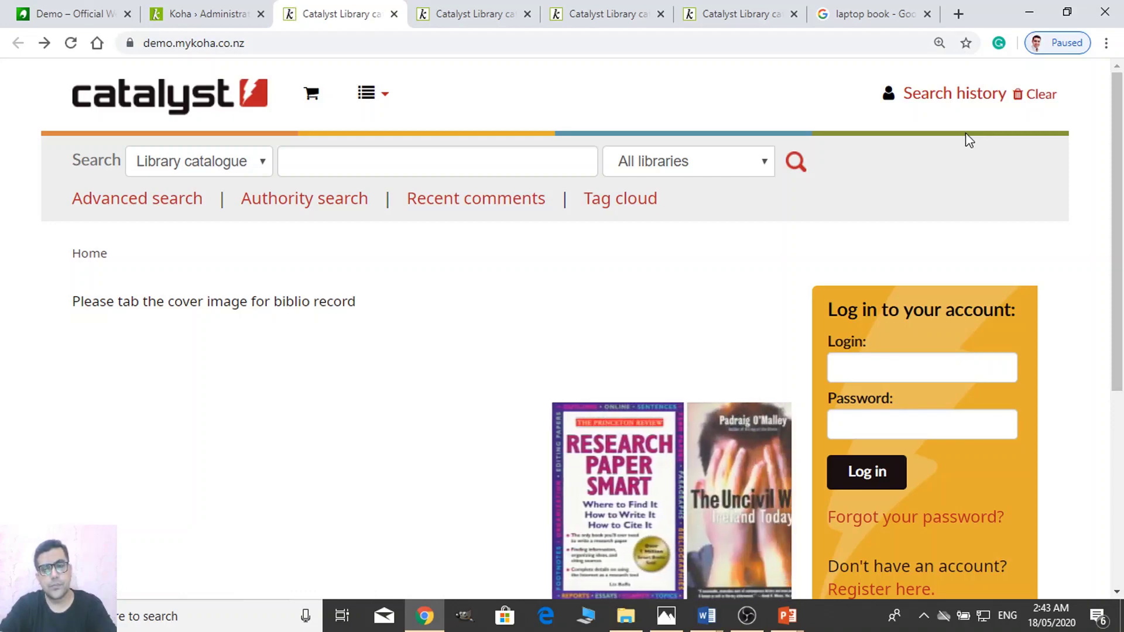
scroll(1039, 146, "down", 3)
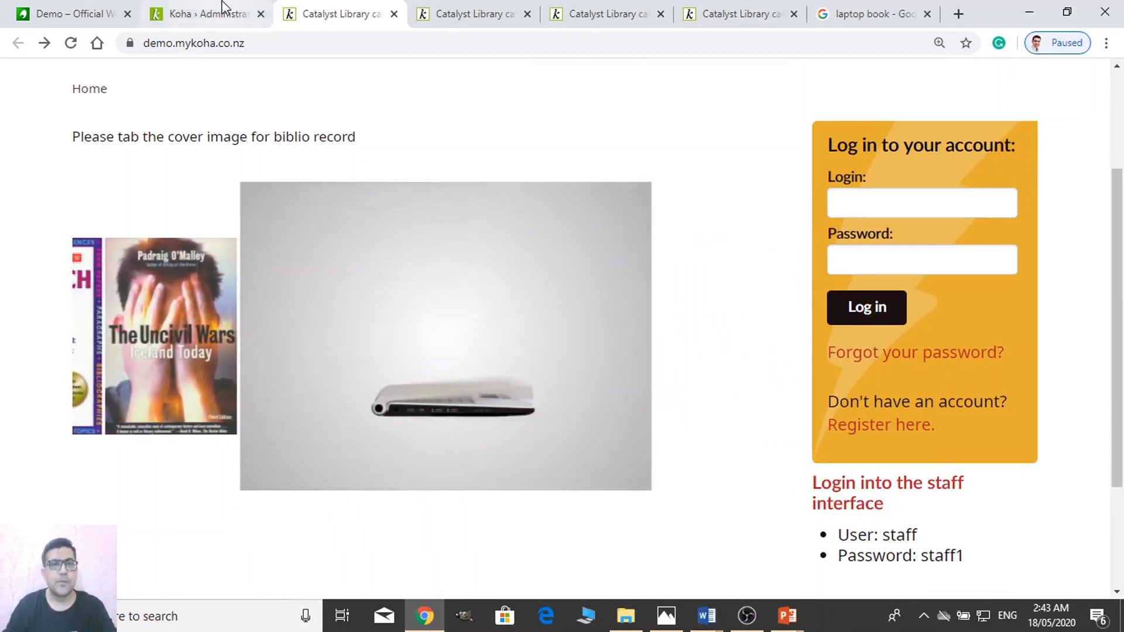
- Return to the OPAC preferences page and zoom the OpacMainUserBlock code to 200%
left_click(224, 11)
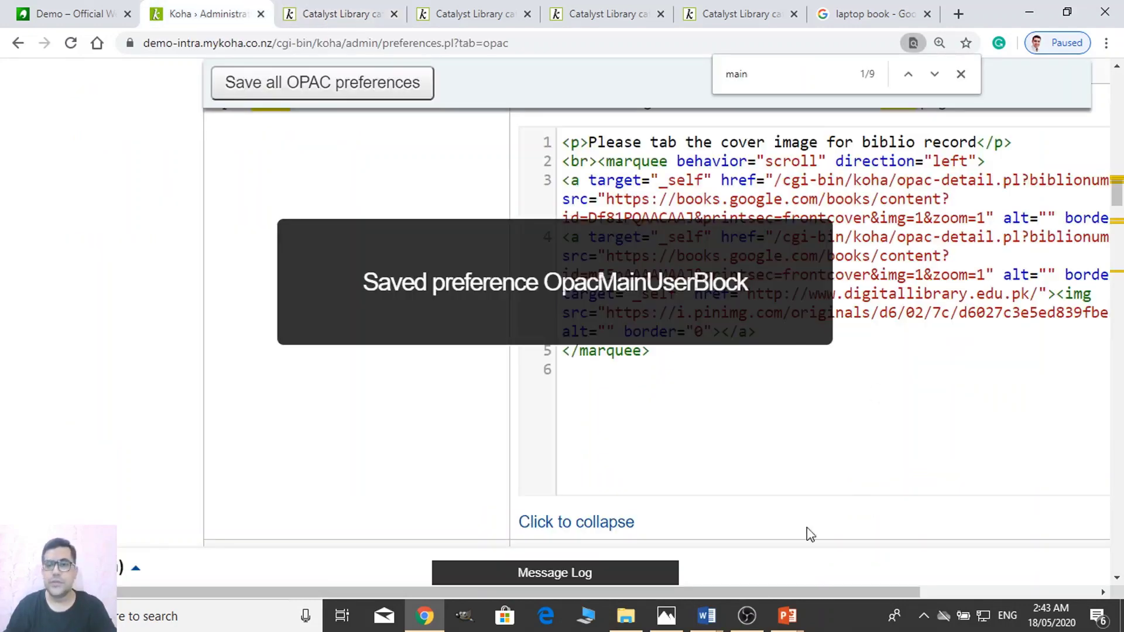
left_click_drag(715, 593, 981, 577)
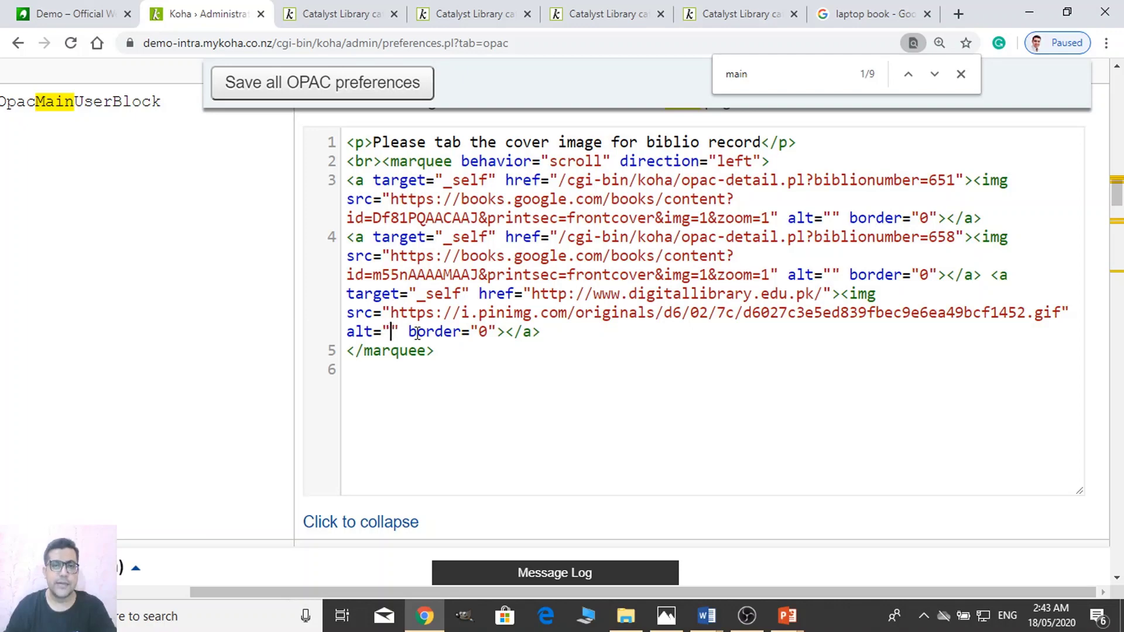
key("ctrl+plus")
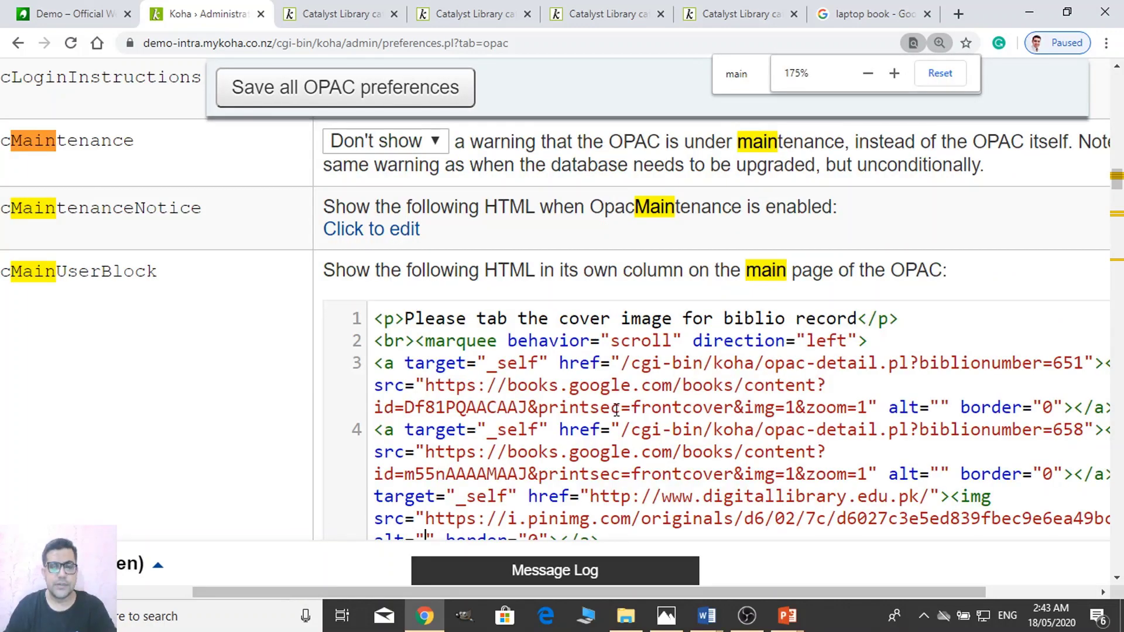
scroll(616, 409, "down", 3)
key("ctrl+plus")
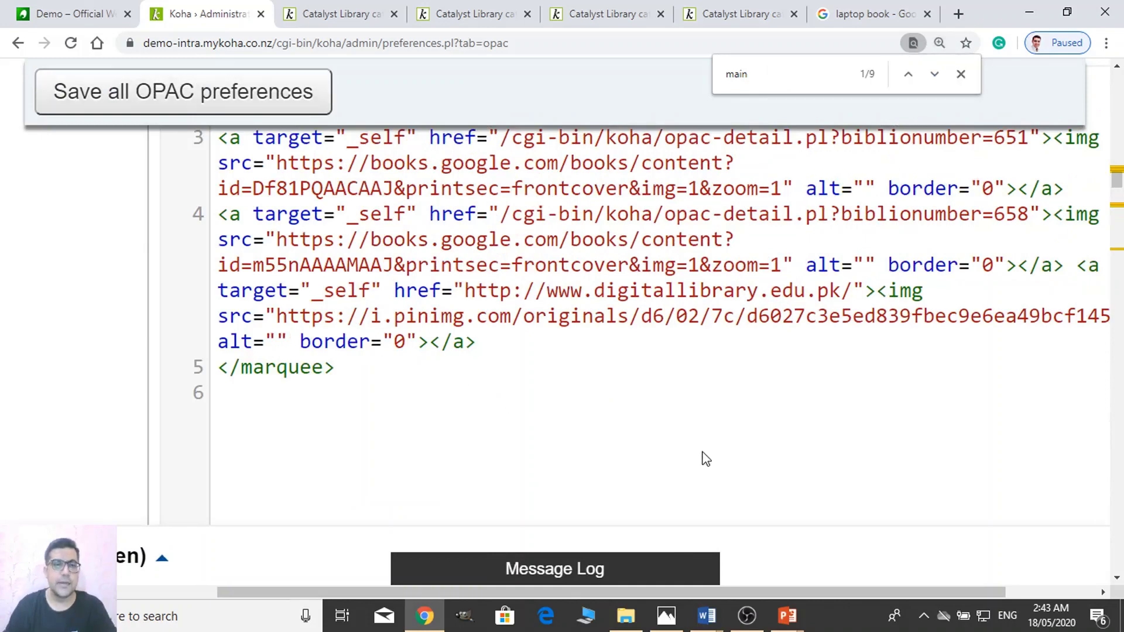
- Correct the laptop GIF img tag to read width="260" border="1", with height="140"
type("dge")
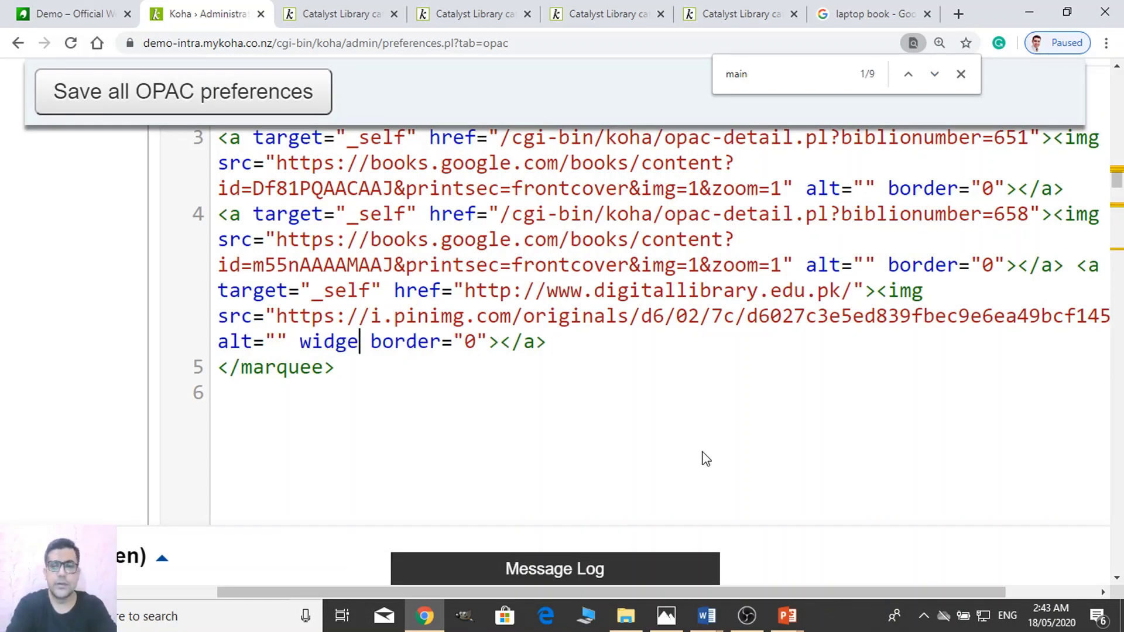
key("BackSpace")
key("BackSpace")
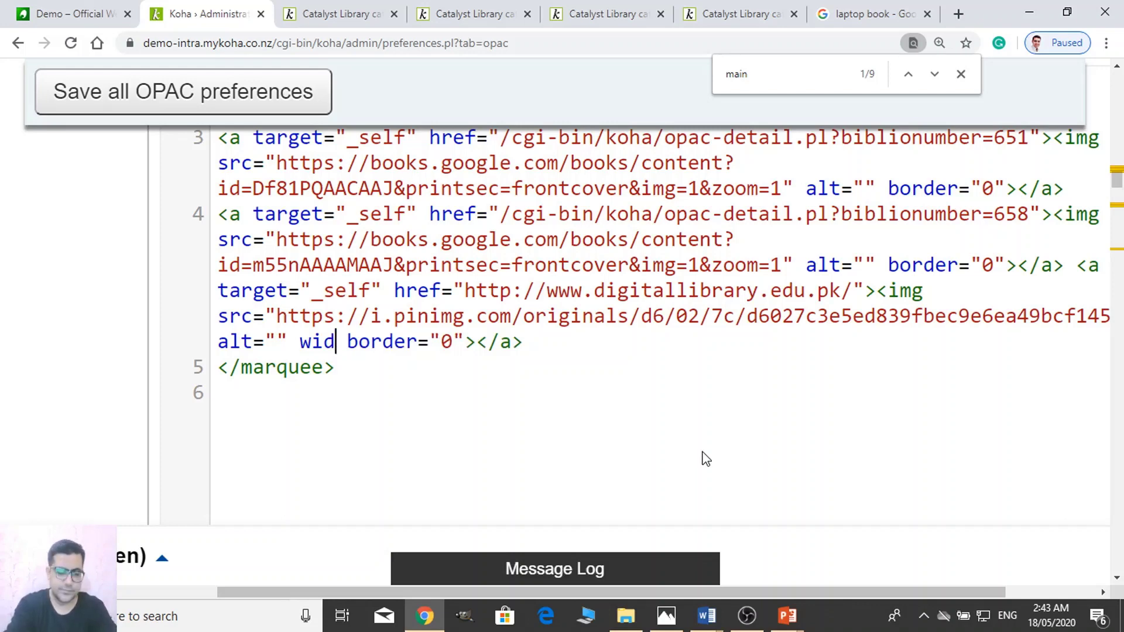
type("th")
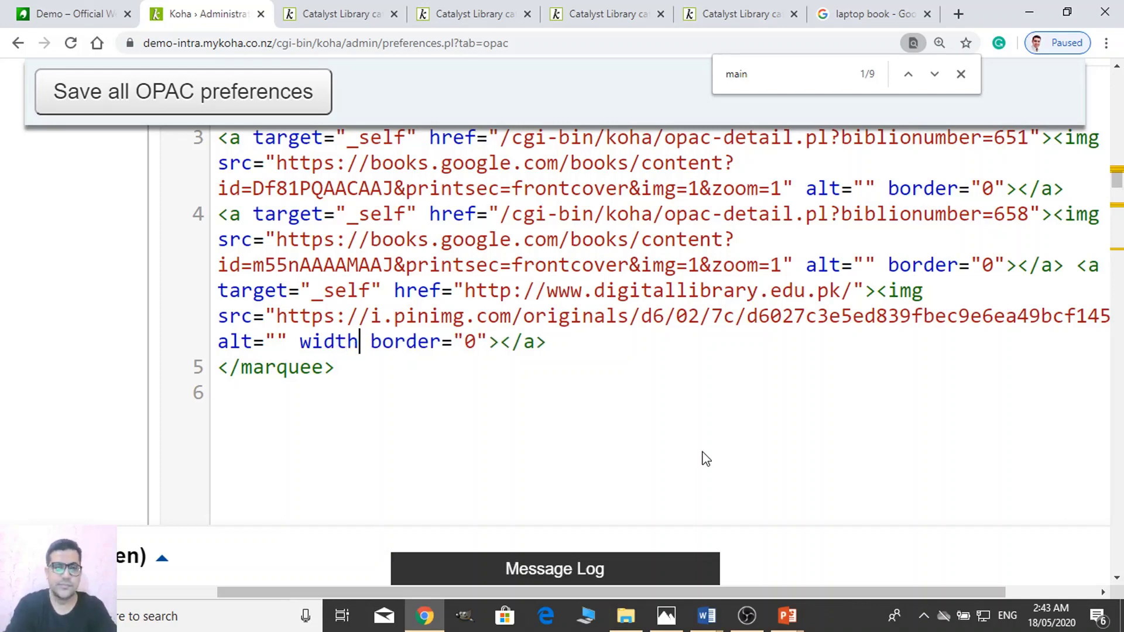
type("=")
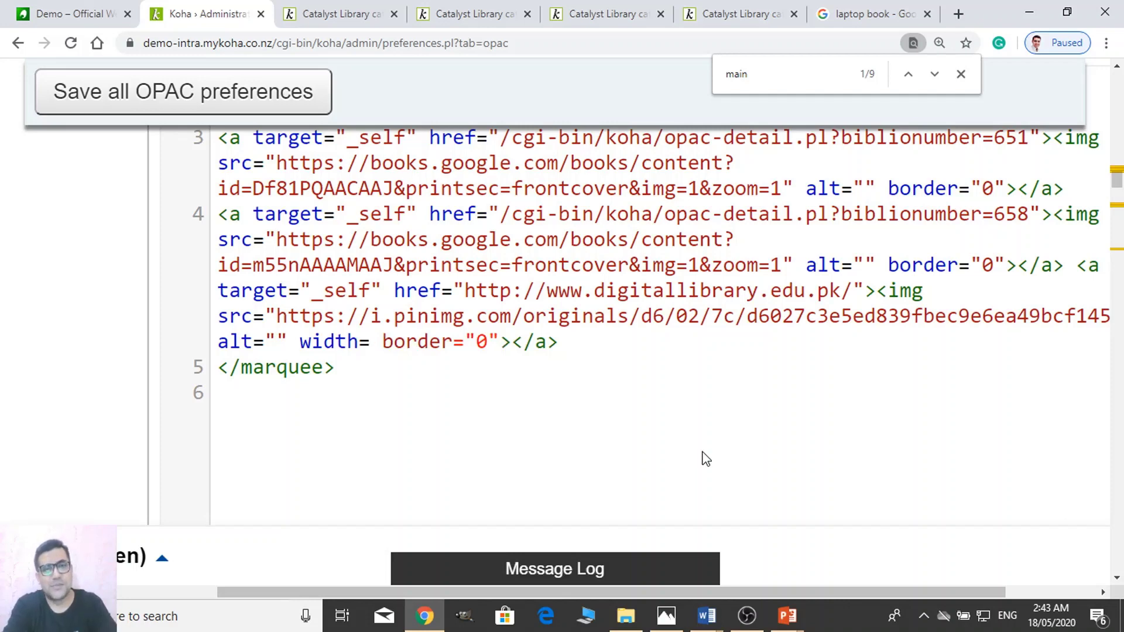
key("BackSpace")
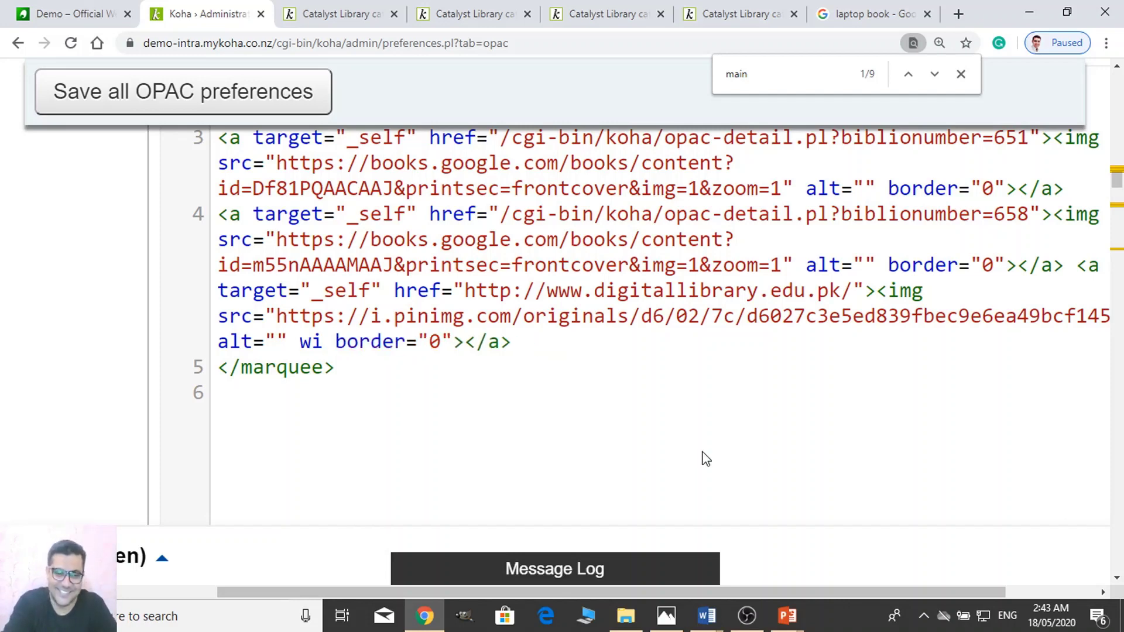
type("dth")
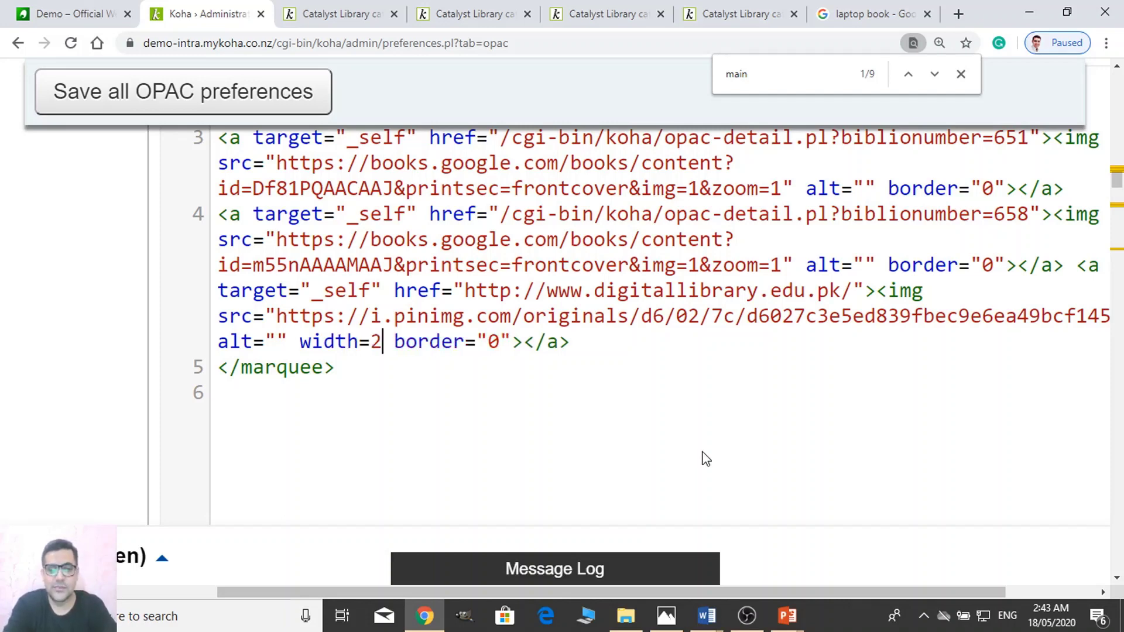
type("=\"260")
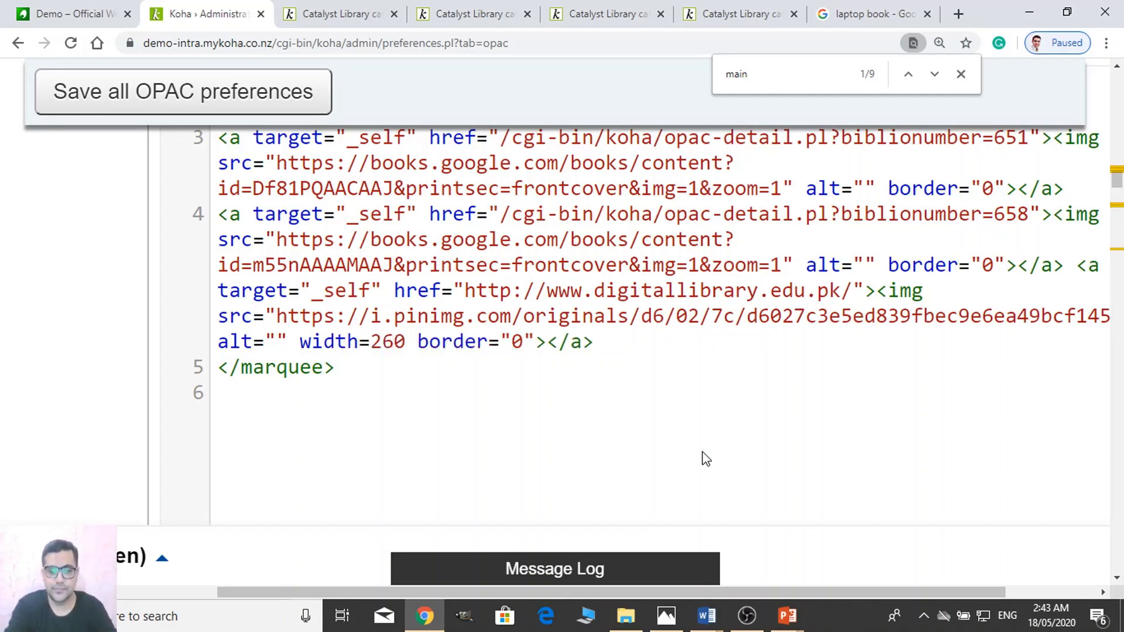
type("\" border=")
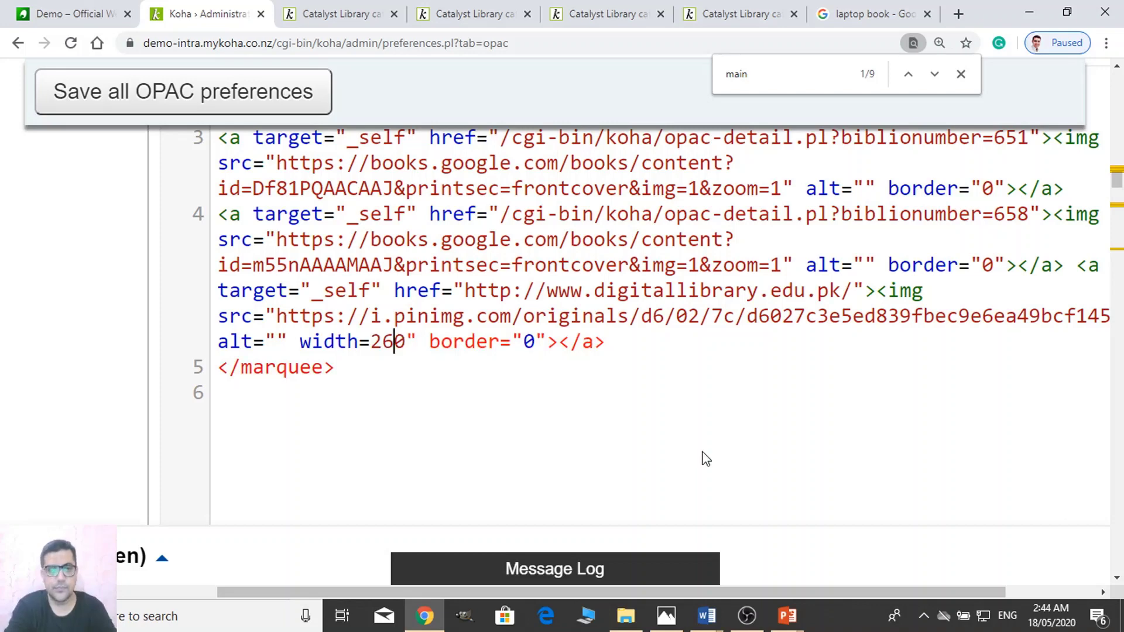
type("\"")
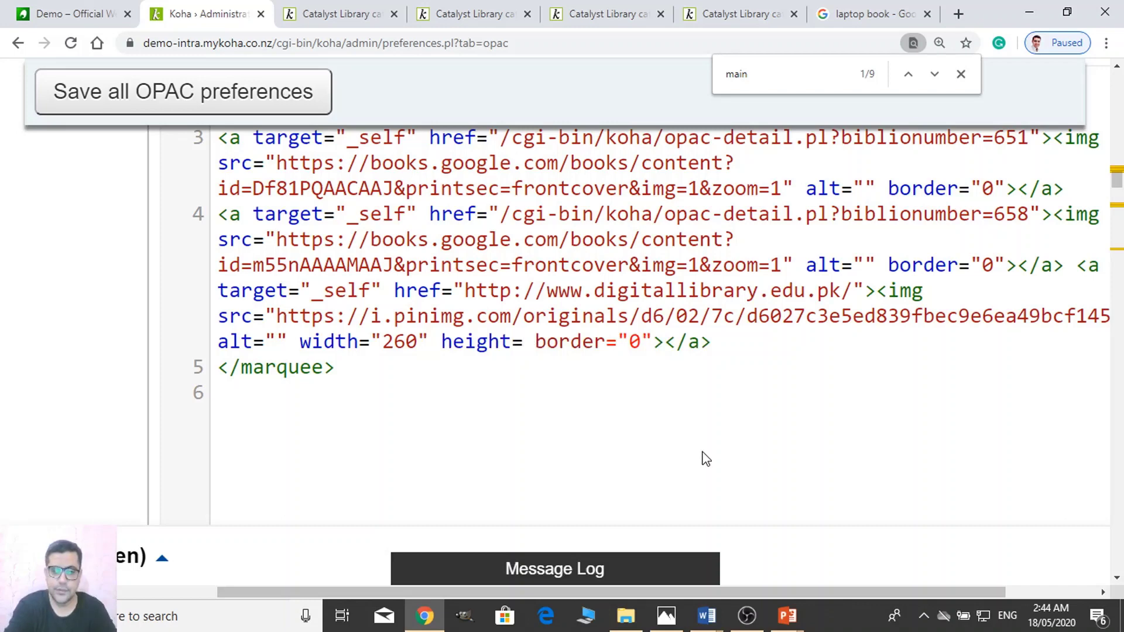
type("140")
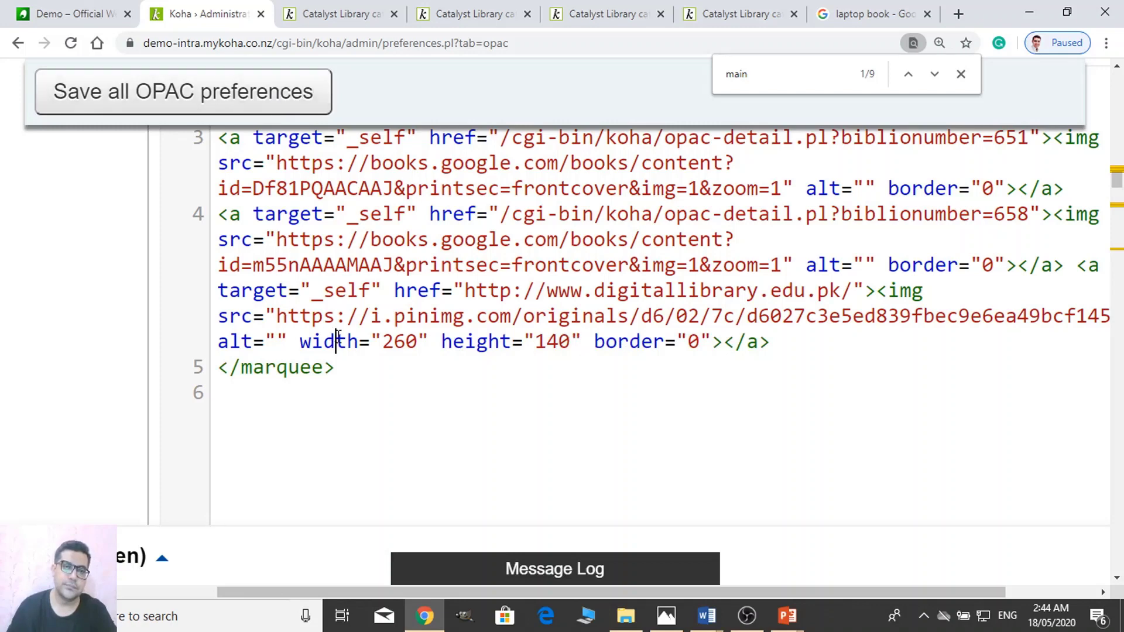
- Save the OPAC preferences and reload the OPAC home page to view the resized laptop GIF
left_click(284, 91)
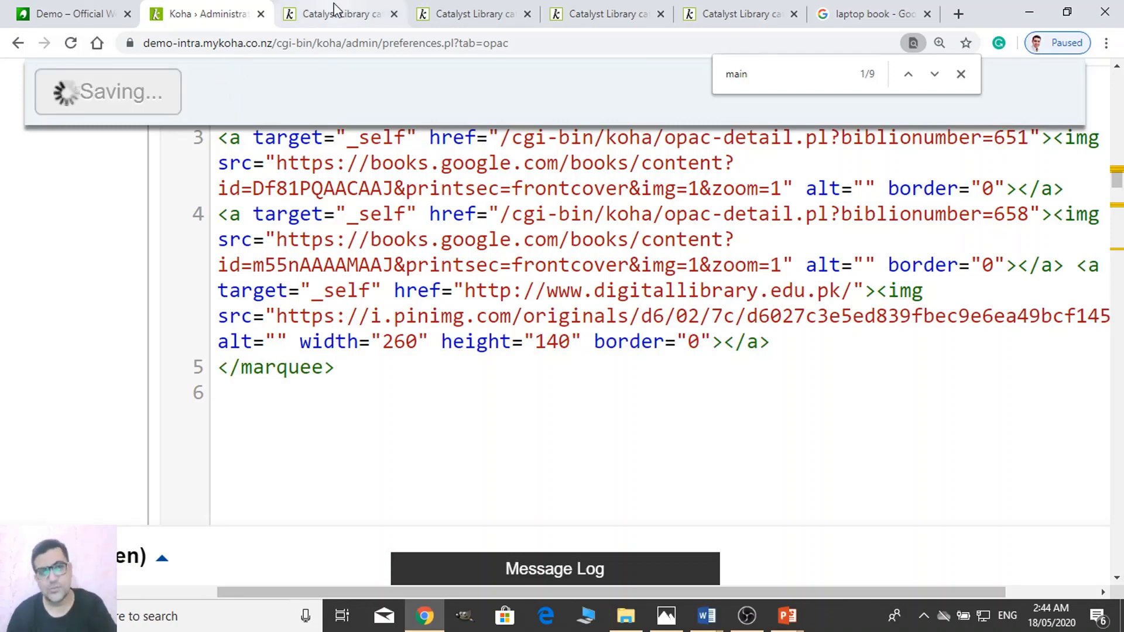
left_click(334, 8)
left_click(181, 8)
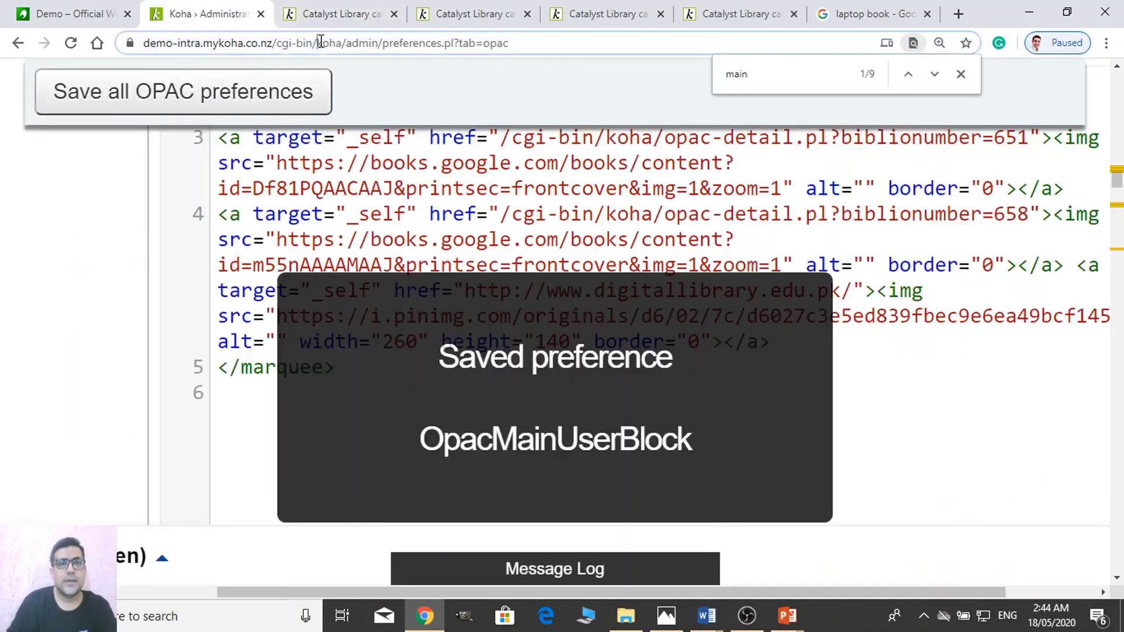
left_click(320, 42)
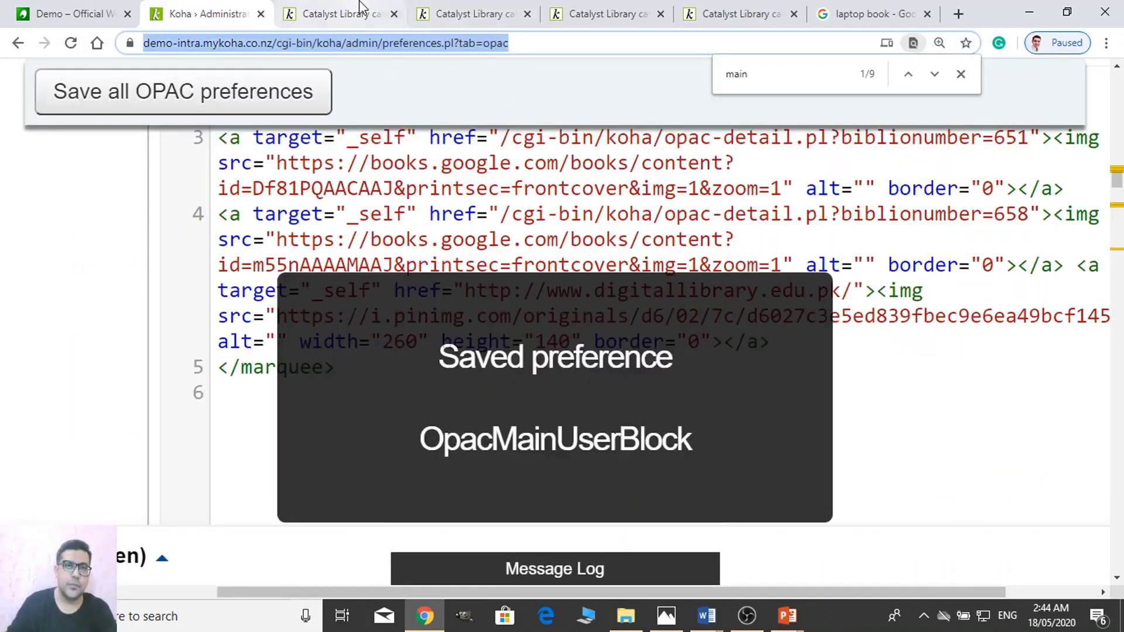
left_click(345, 13)
left_click(372, 40)
key("Return")
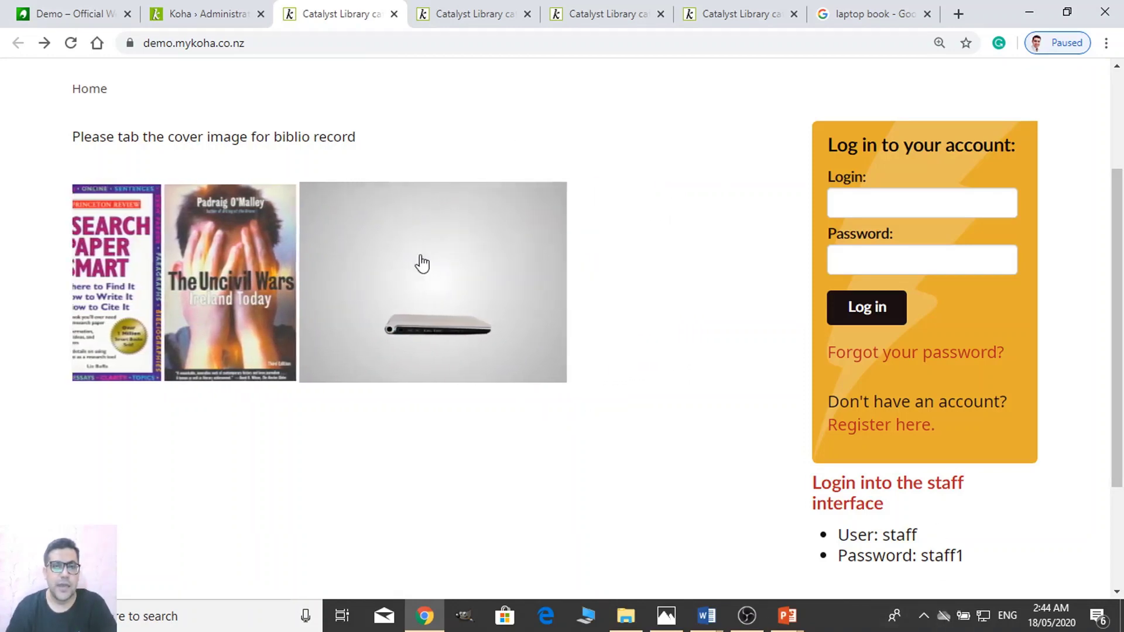
- Verify the laptop cover links to the HEC Digital Library site, then return to the OPAC preferences editor
left_click(376, 277)
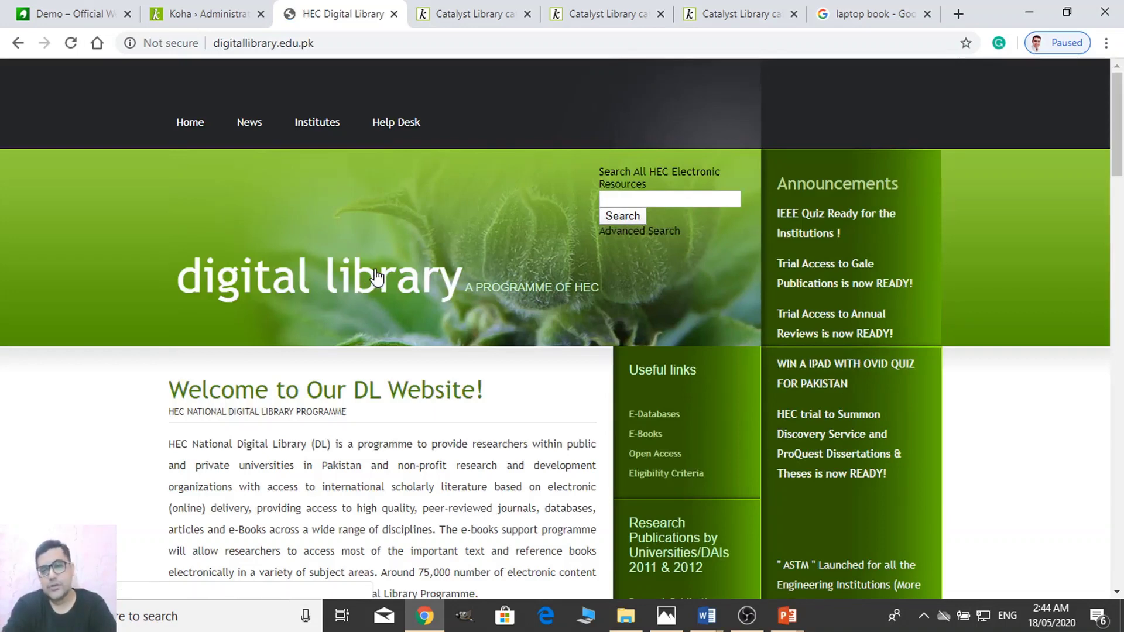
left_click(208, 13)
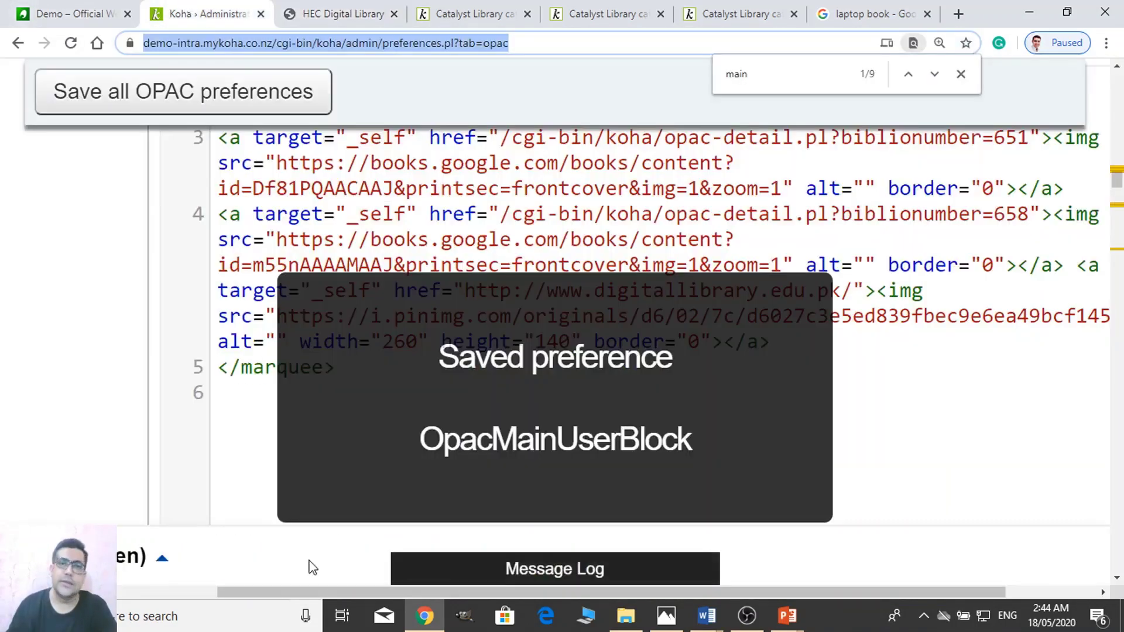
left_click(343, 13)
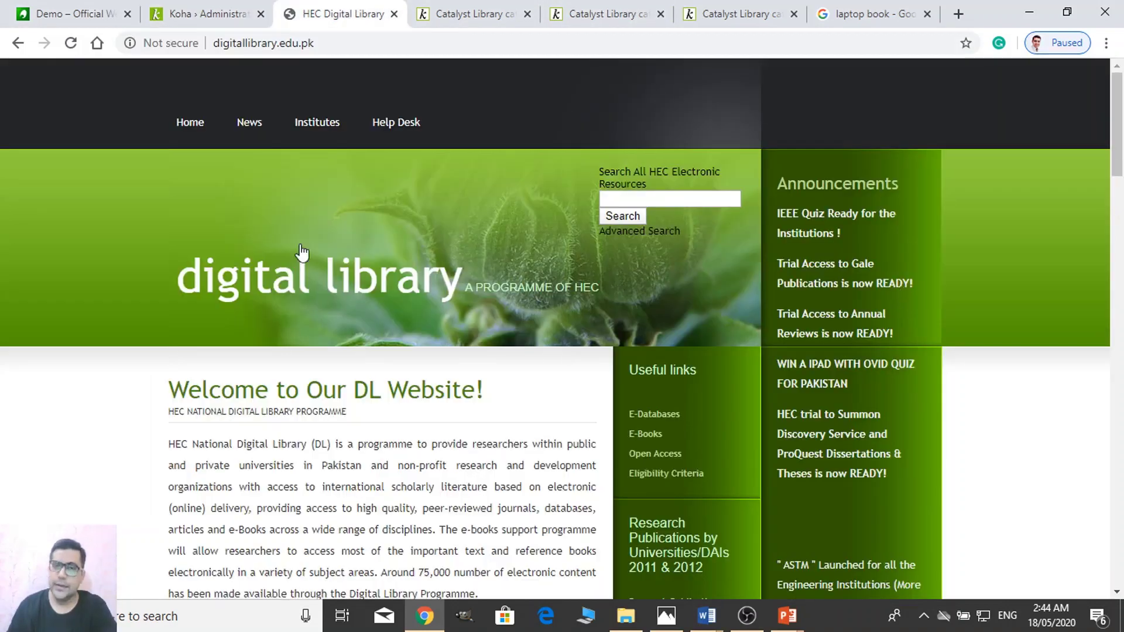
left_click(18, 43)
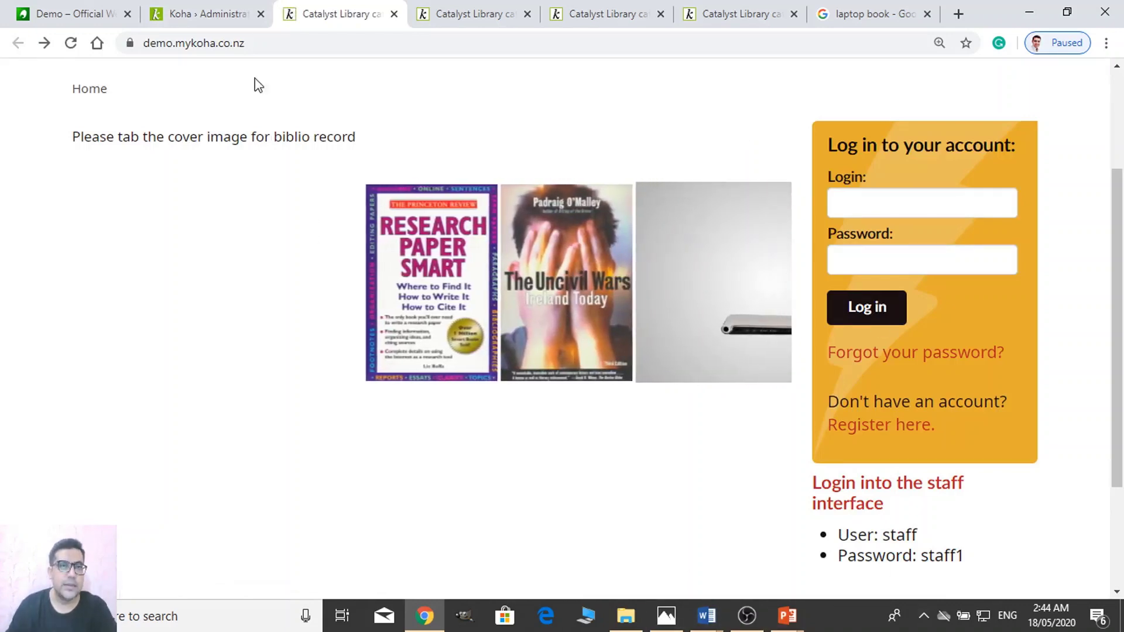
left_click(237, 19)
left_click(380, 12)
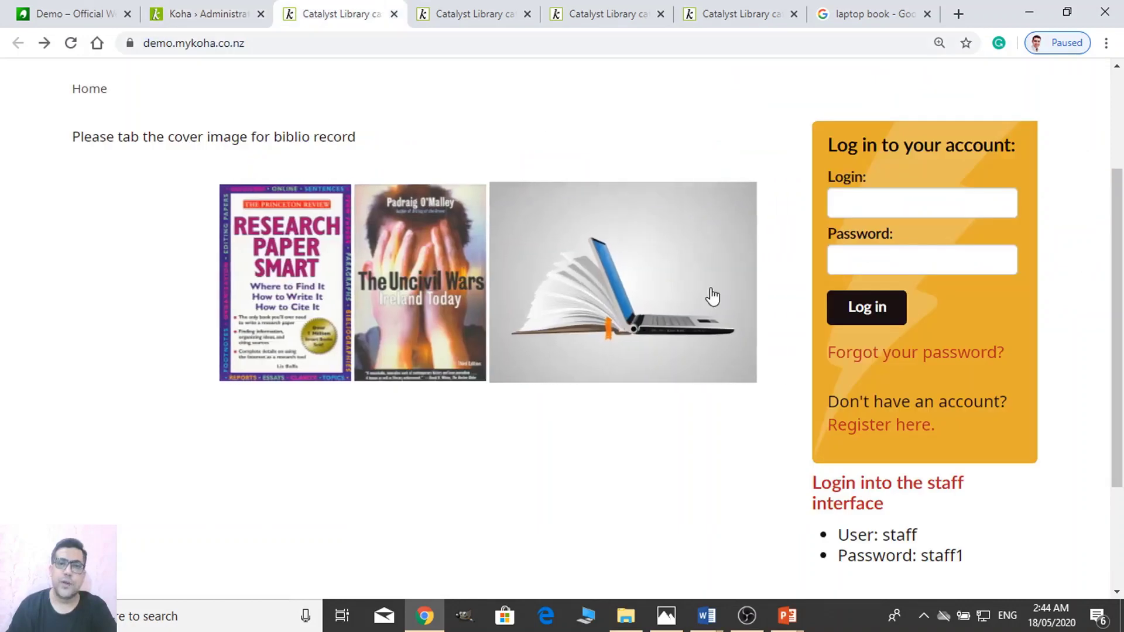
left_click(217, 7)
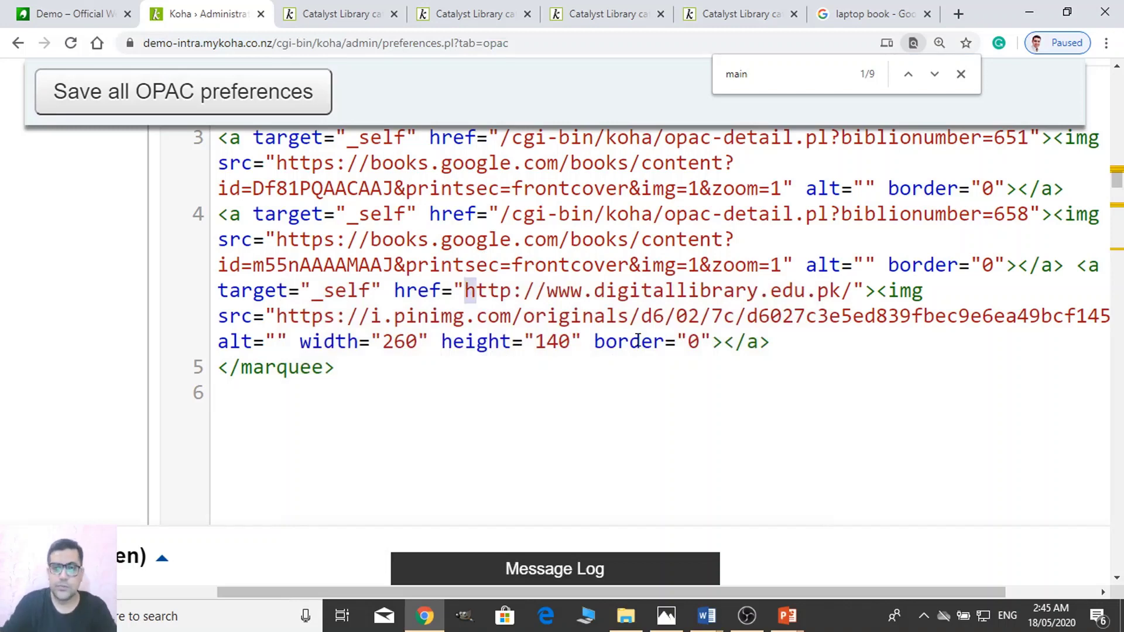
key("shift+Right")
key("shift+Right")
key("shift+Right")
key("shift+Right")
key("shift+Right")
key("shift+Right")
key("shift+Right")
key("shift+Right")
key("shift+Right")
key("shift+Right")
key("shift+Right")
key("shift+Right")
key("shift+Right")
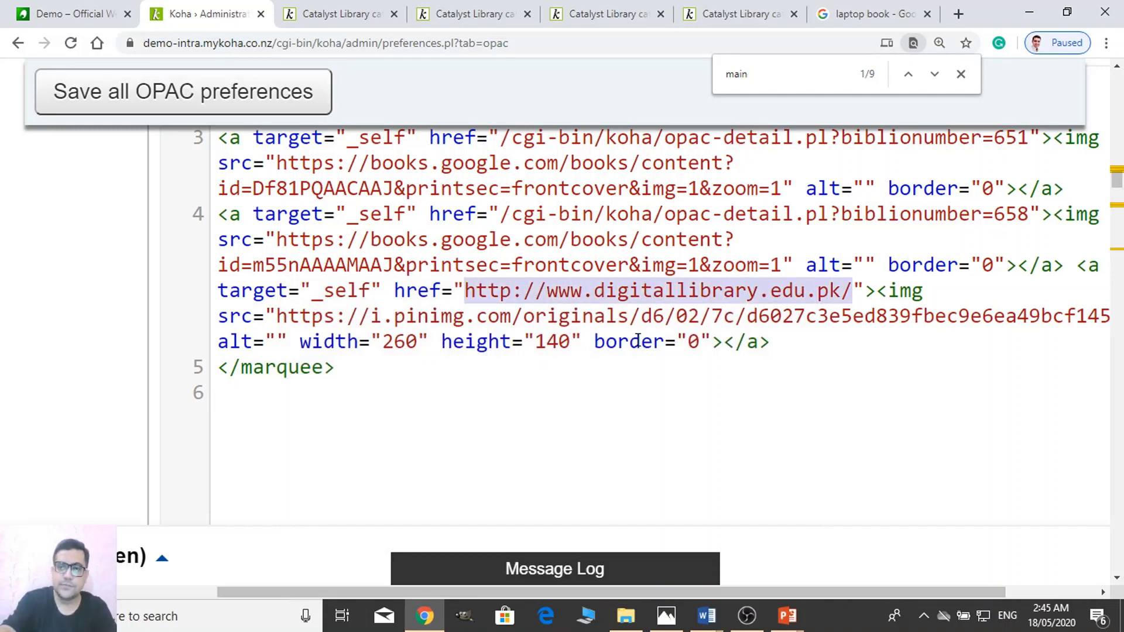
key("BackSpace")
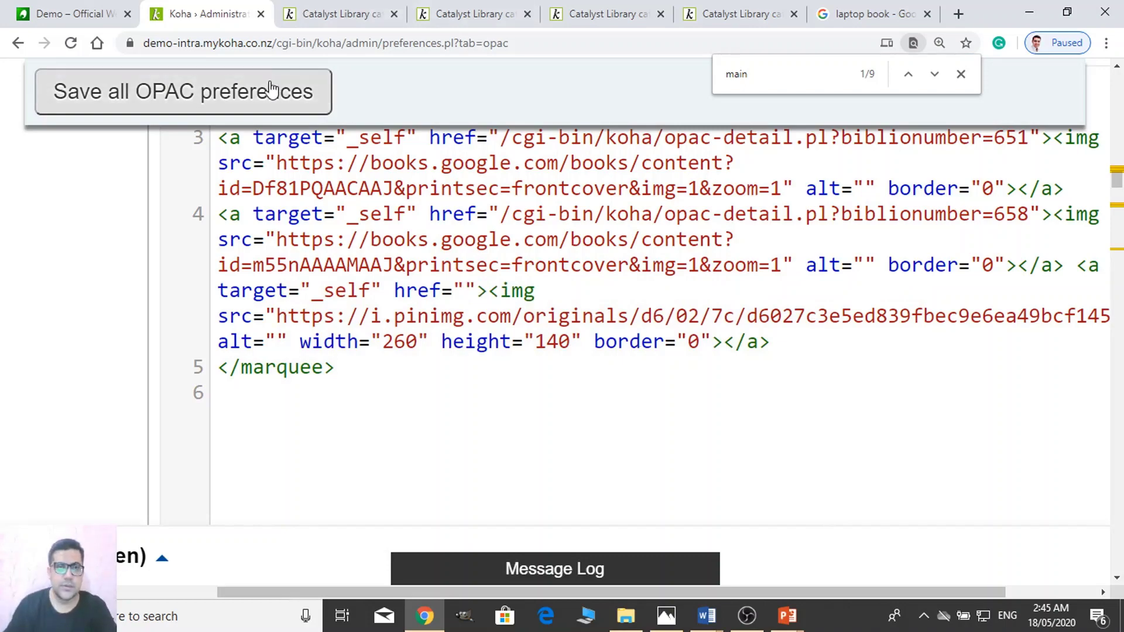
left_click(271, 90)
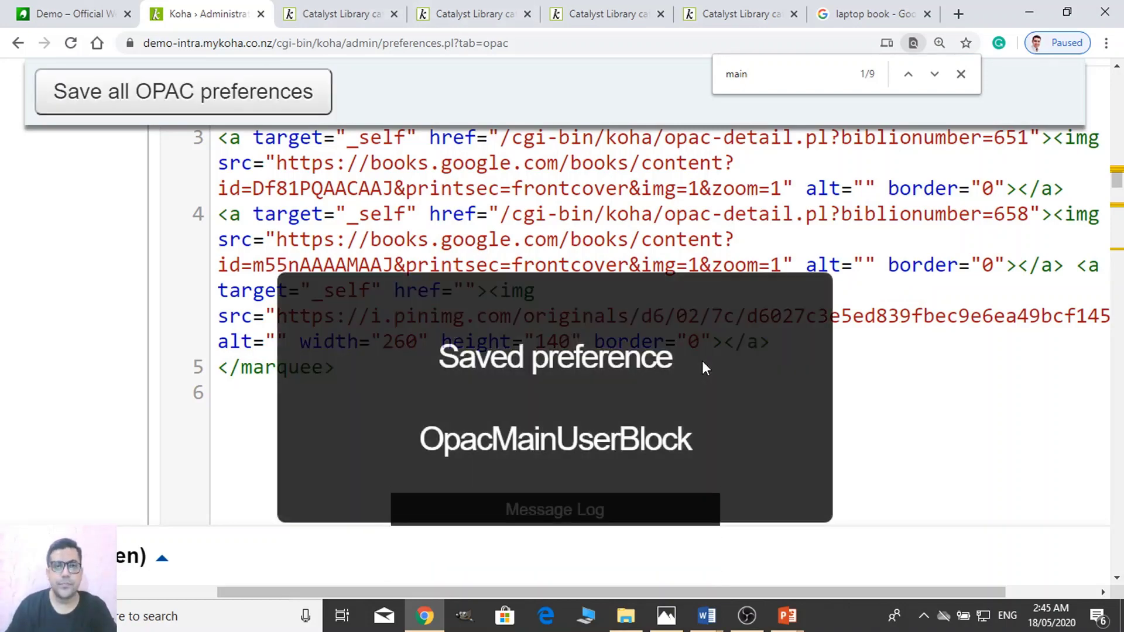
scroll(894, 449, "up", 3)
left_click(369, 17)
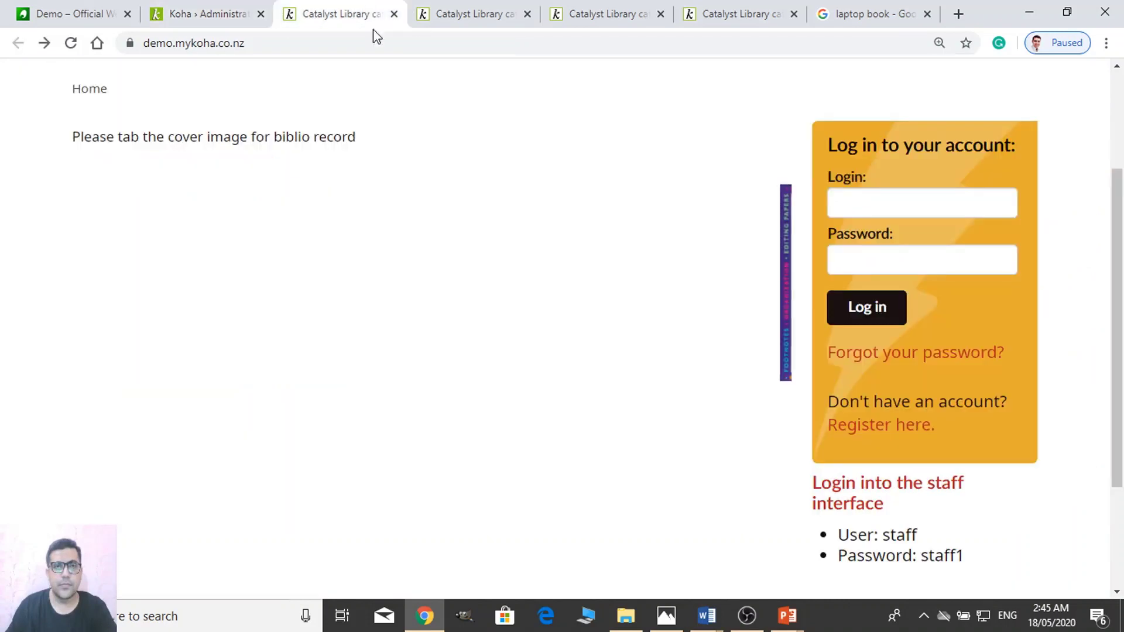
- Reload the OPAC home page and confirm the laptop cover no longer opens another site
left_click(379, 41)
key("Return")
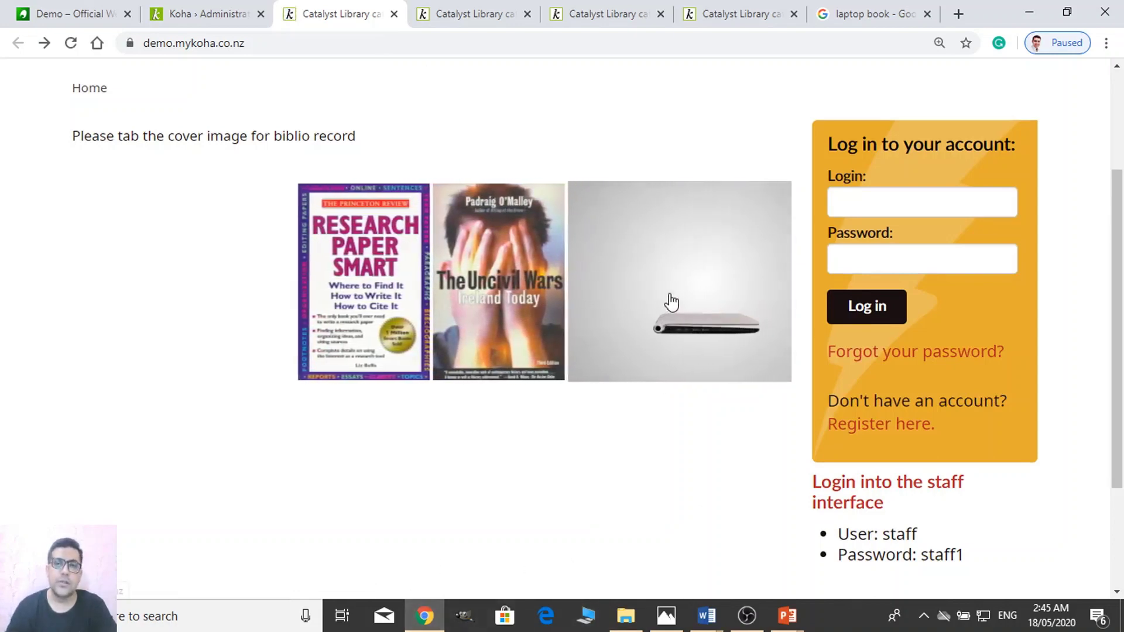
left_click(669, 301)
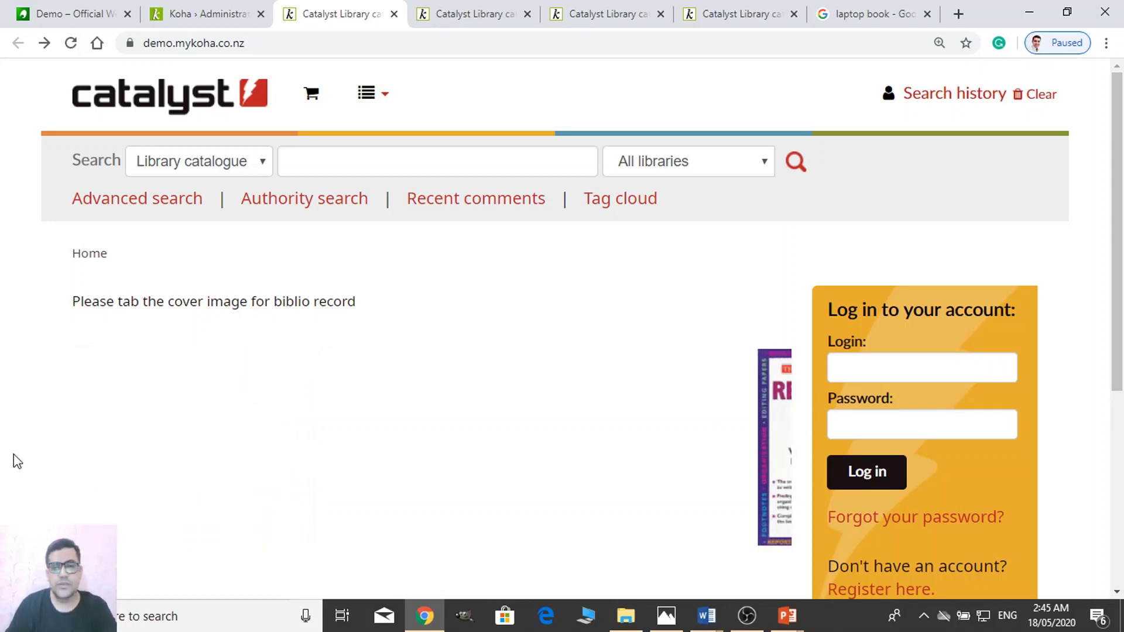
left_click(218, 8)
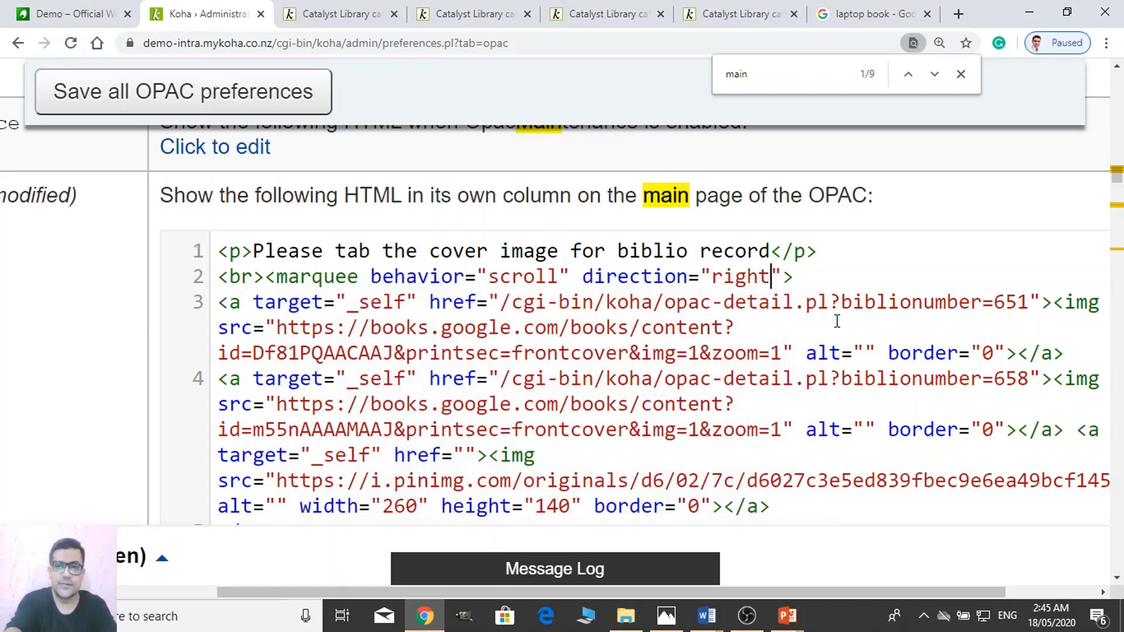
- Save the marquee with direction="right" and reload the OPAC home page to view it
left_click(298, 109)
left_click(346, 3)
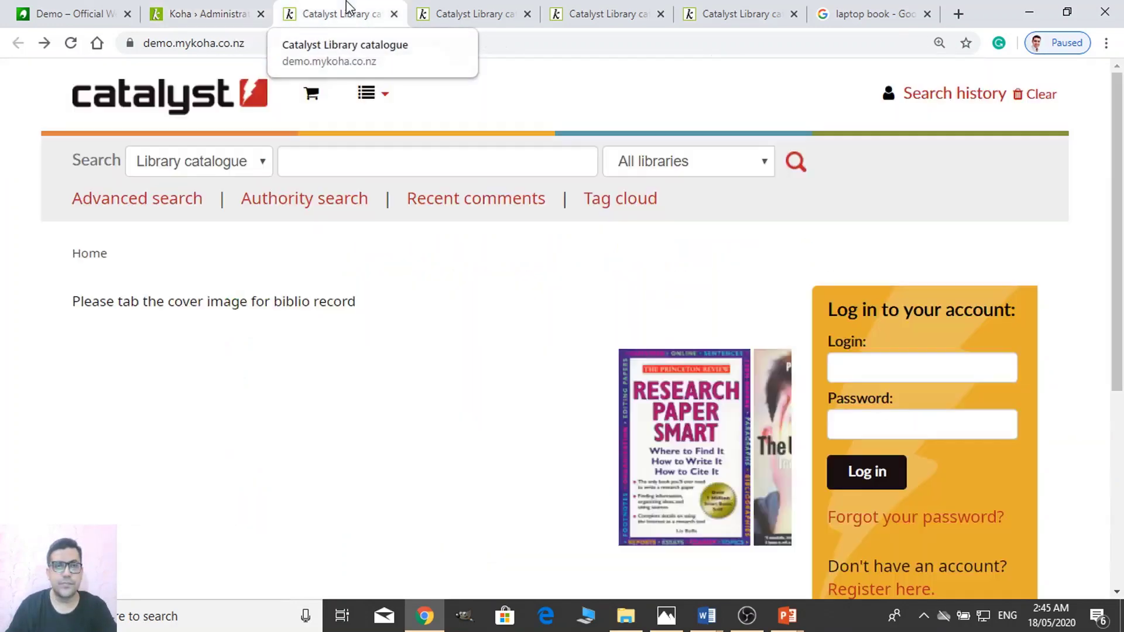
left_click(361, 44)
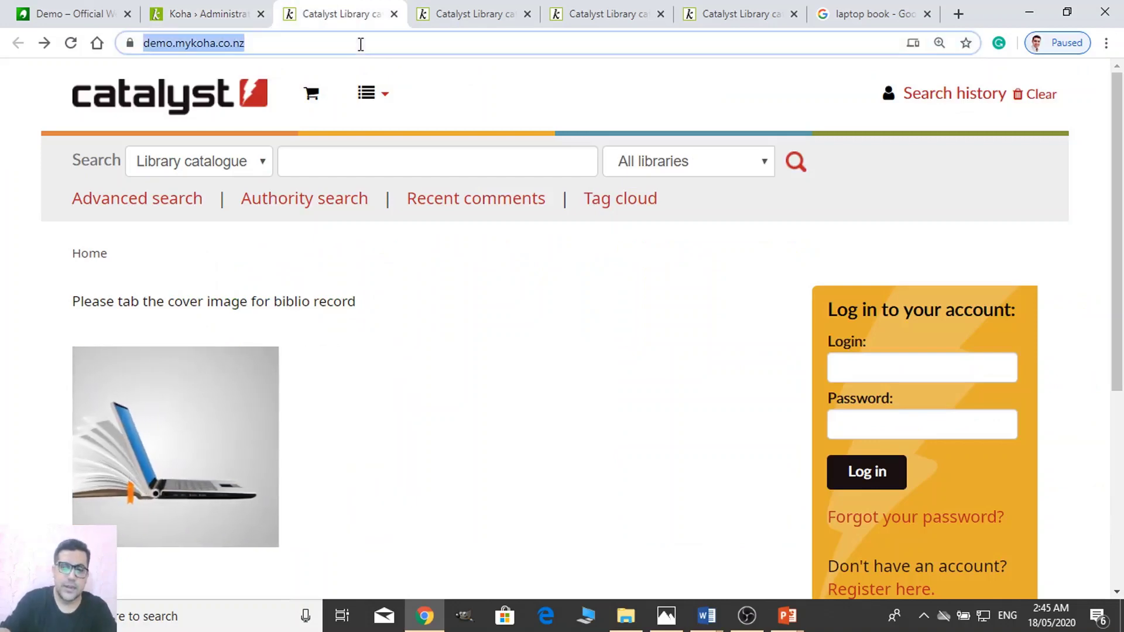
key("Return")
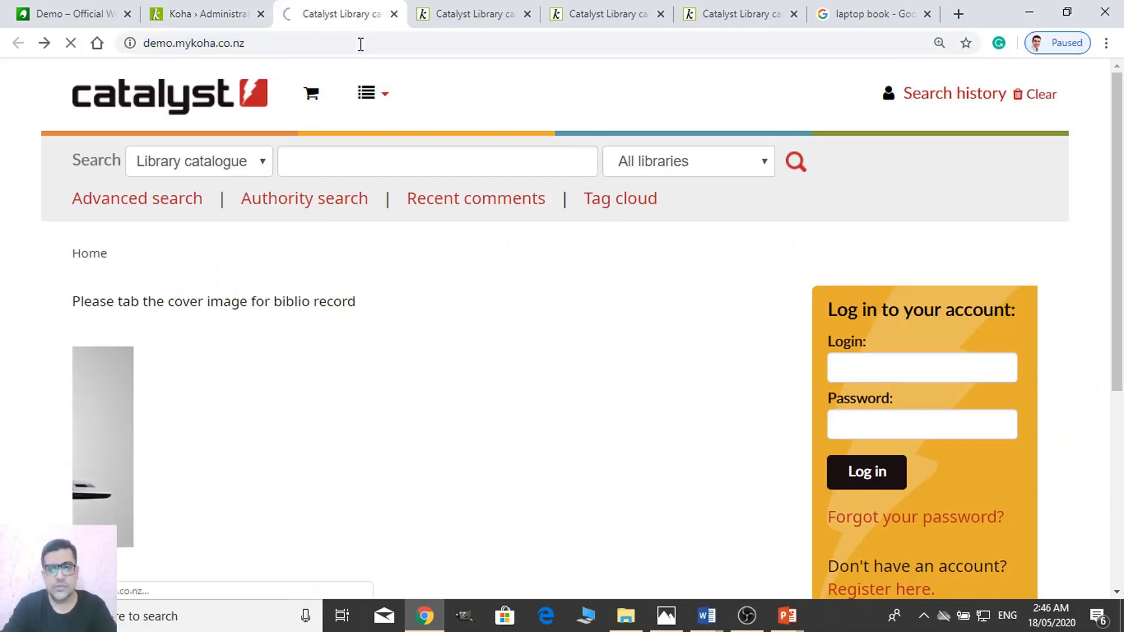
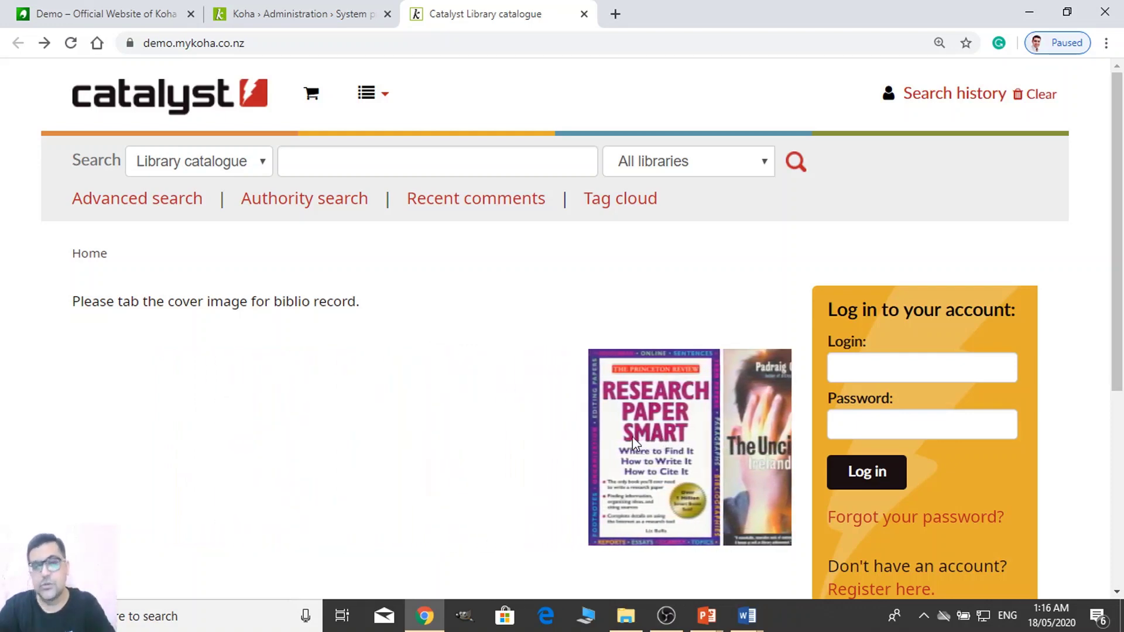
- Check the OPAC home page's tap-a-cover note and scrolling cover carousel, then return to the preferences editor
left_click(296, 9)
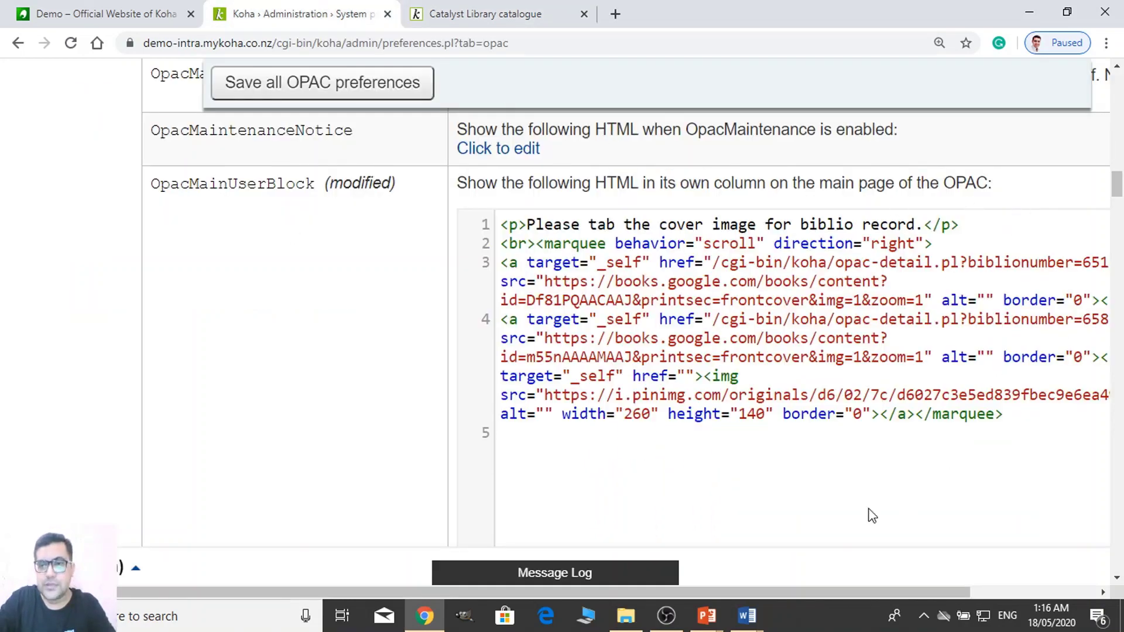
- Review the OpacMainUserBlock HTML: biblionumber 651, the Google Books cover URL, and the image width and height
left_click_drag(760, 588, 808, 593)
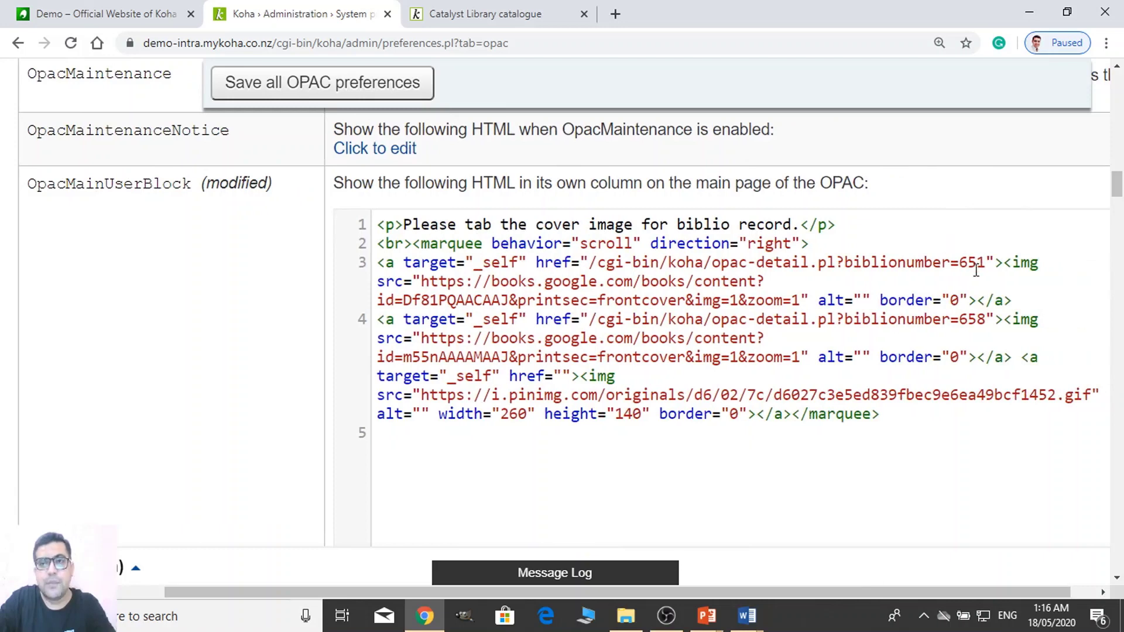
left_click_drag(960, 264, 990, 258)
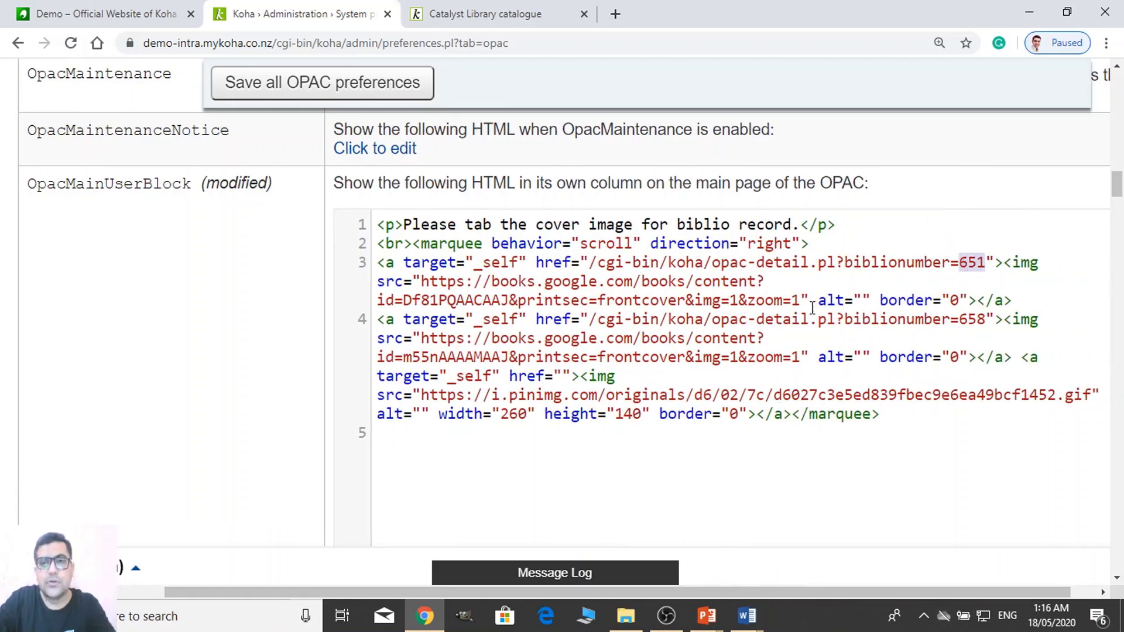
left_click_drag(424, 282, 797, 301)
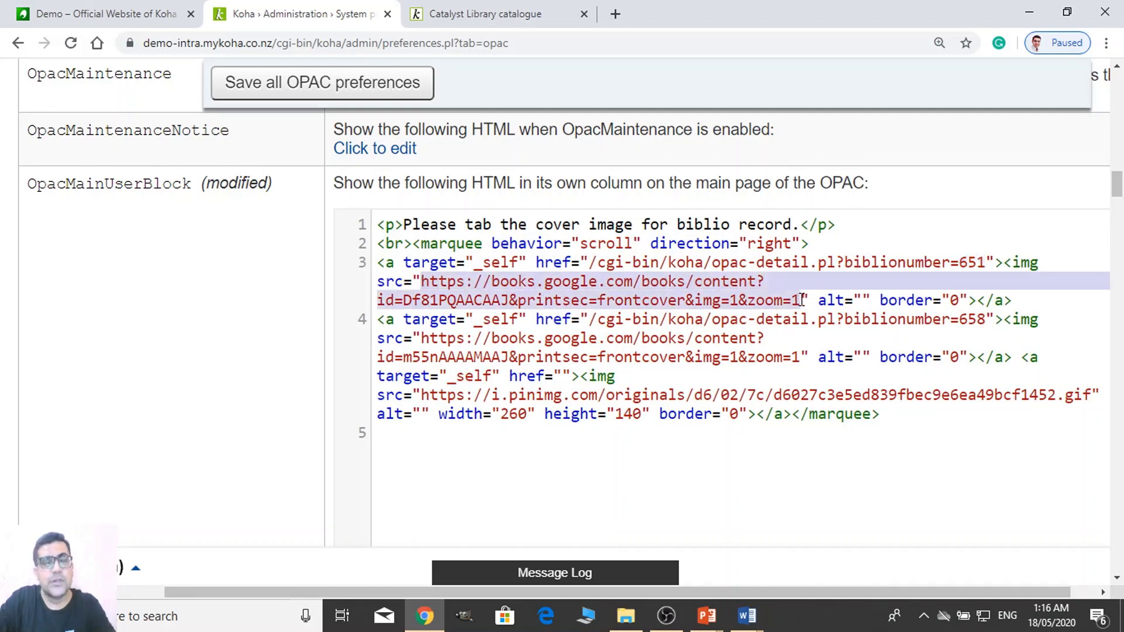
left_click(890, 344)
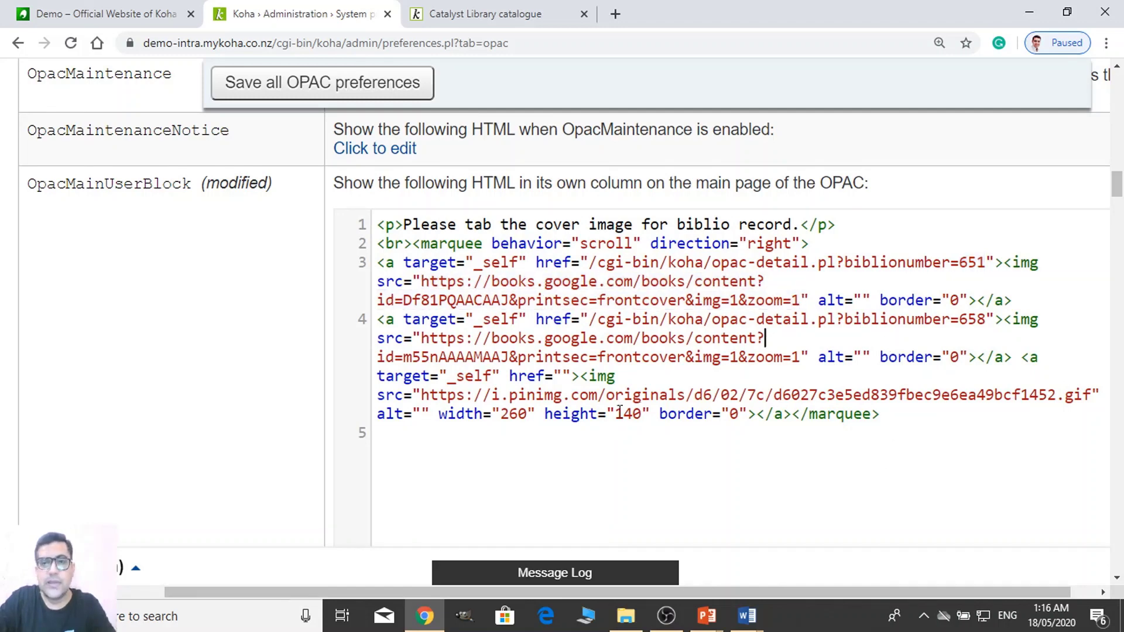
left_click_drag(440, 414, 639, 412)
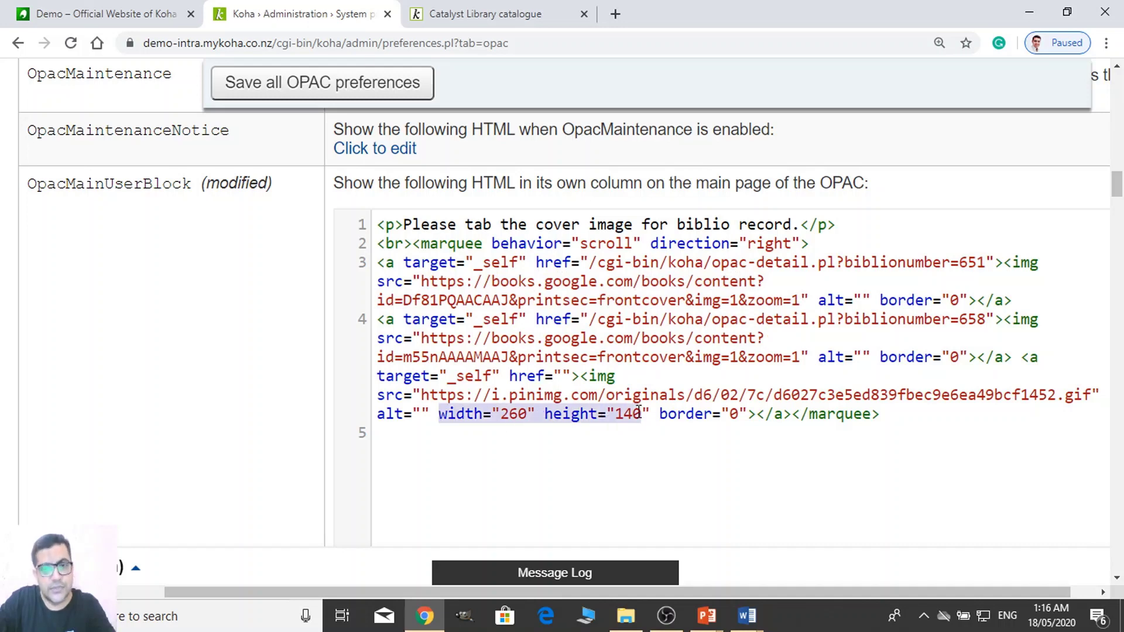
left_click(888, 411)
- Delete all the OpacMainUserBlock HTML and open a new browser tab
key("ctrl+a")
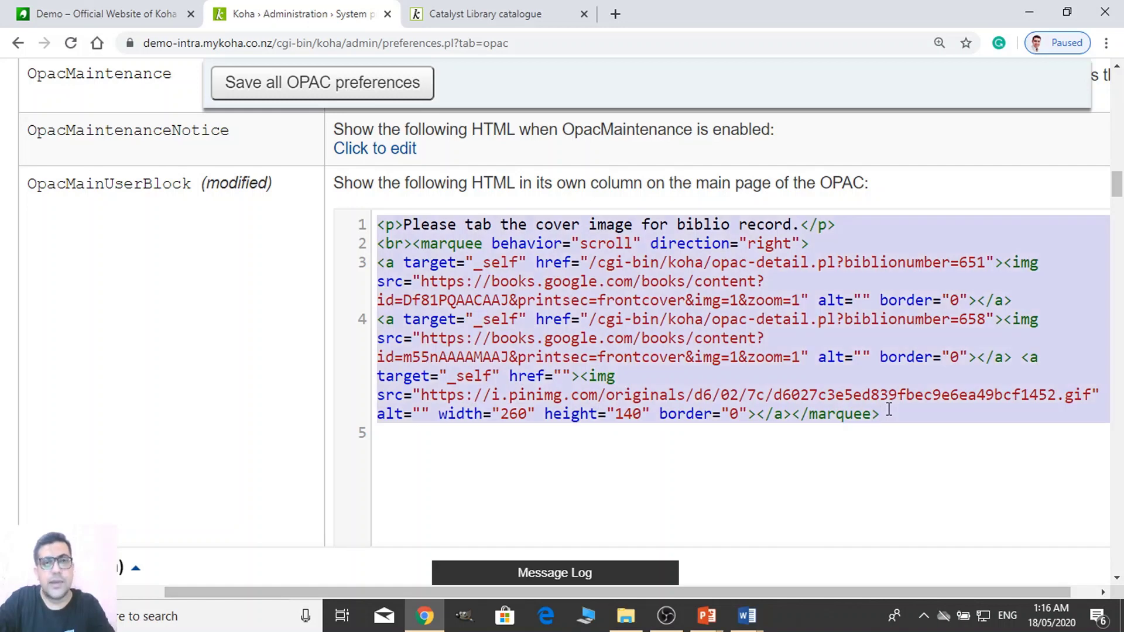
key("BackSpace")
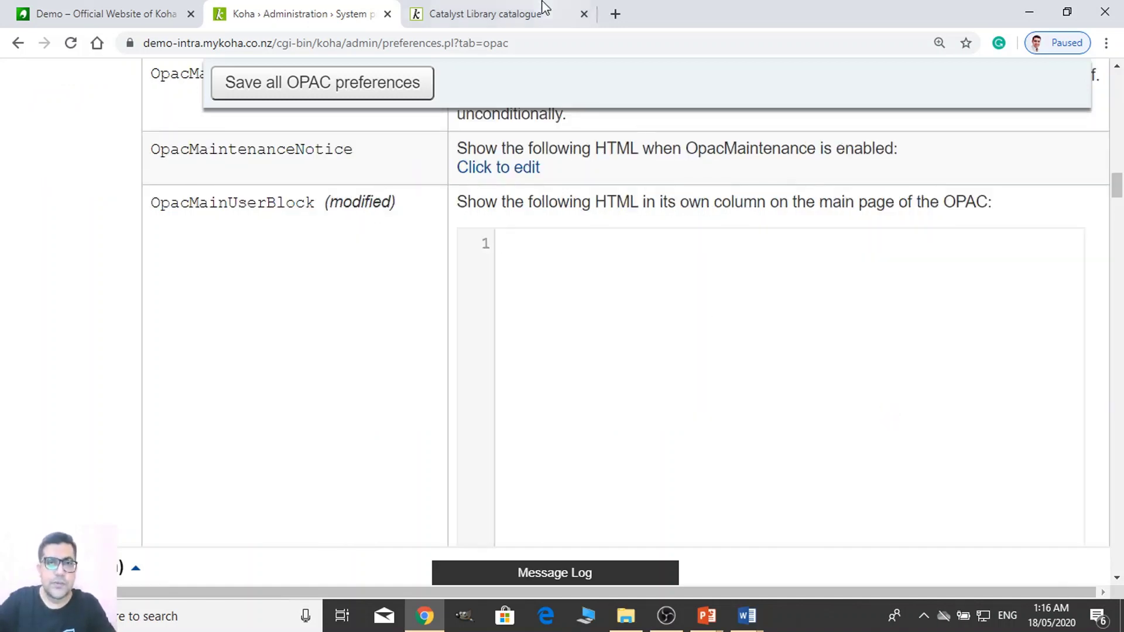
left_click(614, 13)
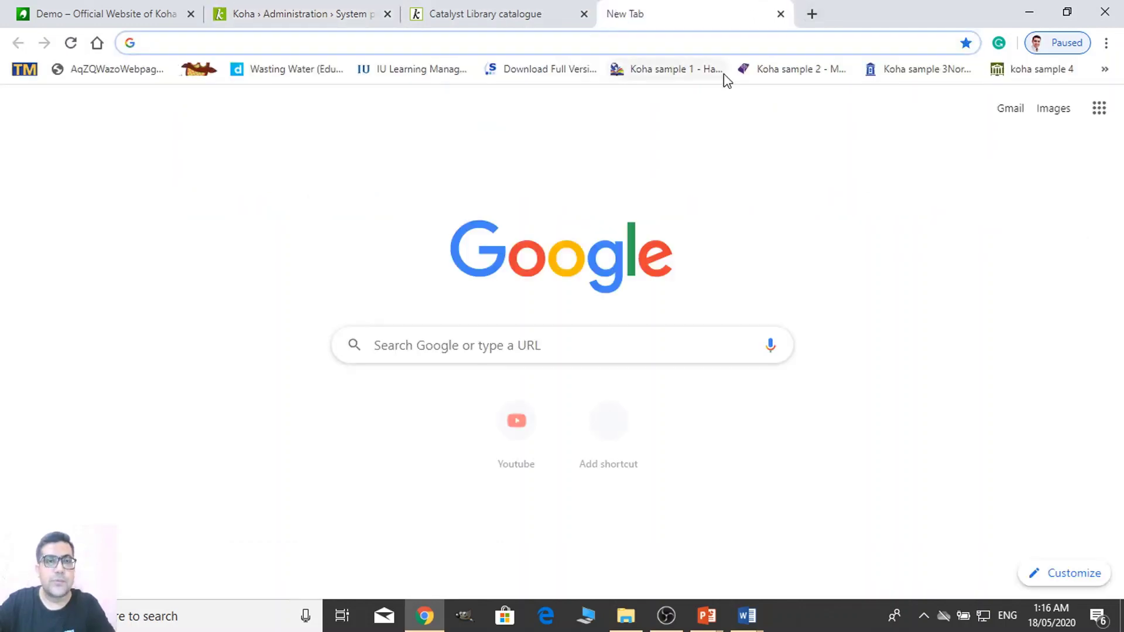
- Go to feed.mikle.com and start the free FeedWind sign-up
type("fee")
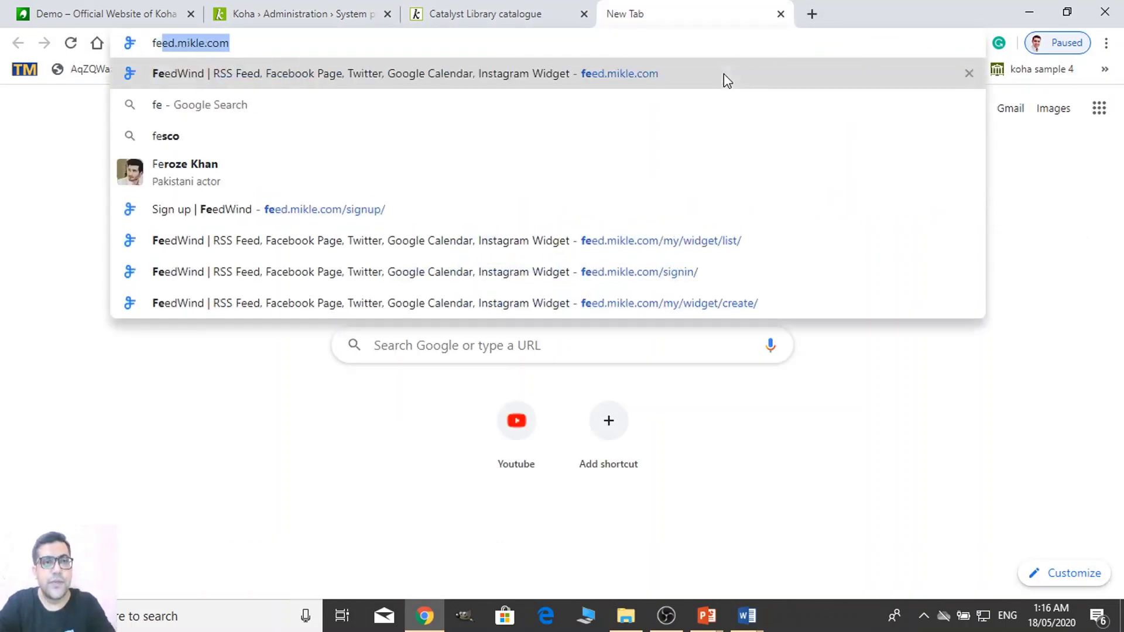
type("d")
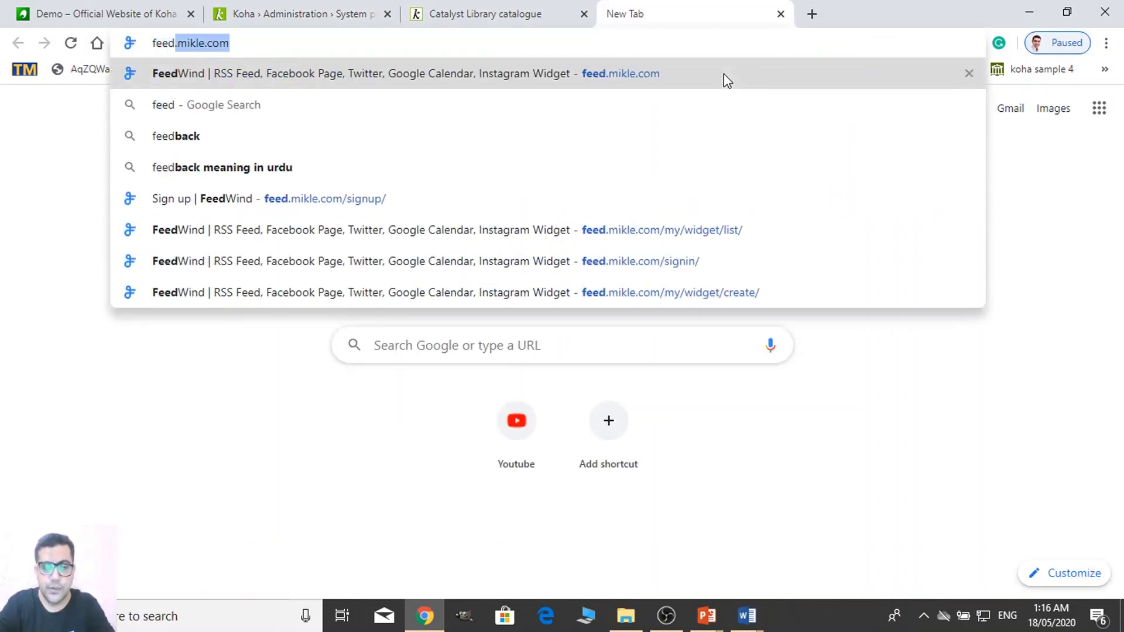
type(".mikl")
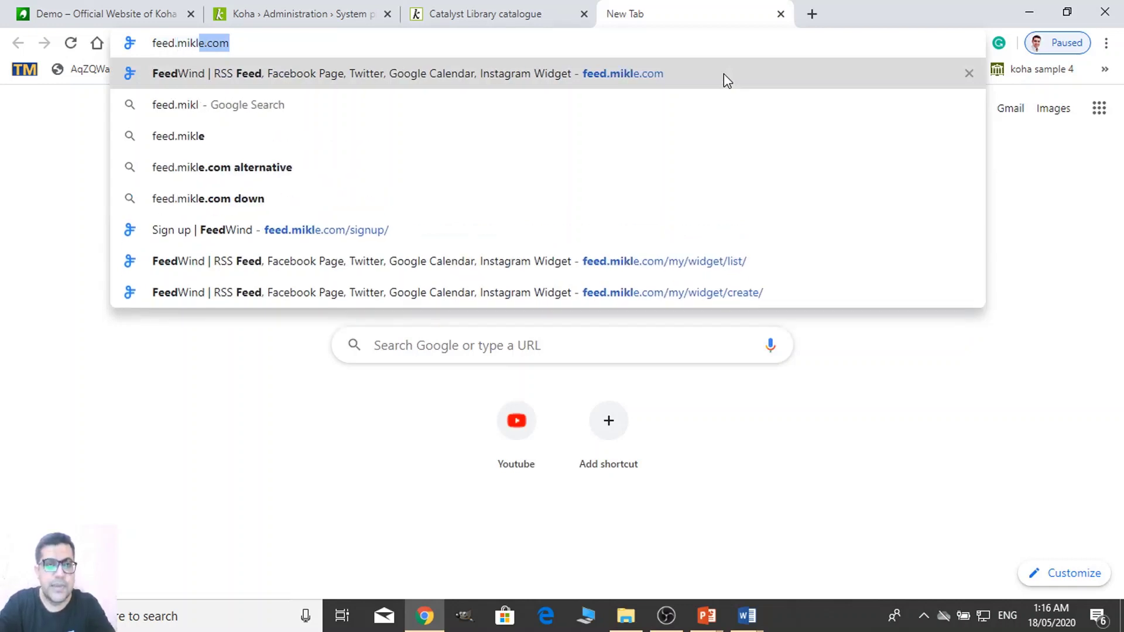
type("e.com")
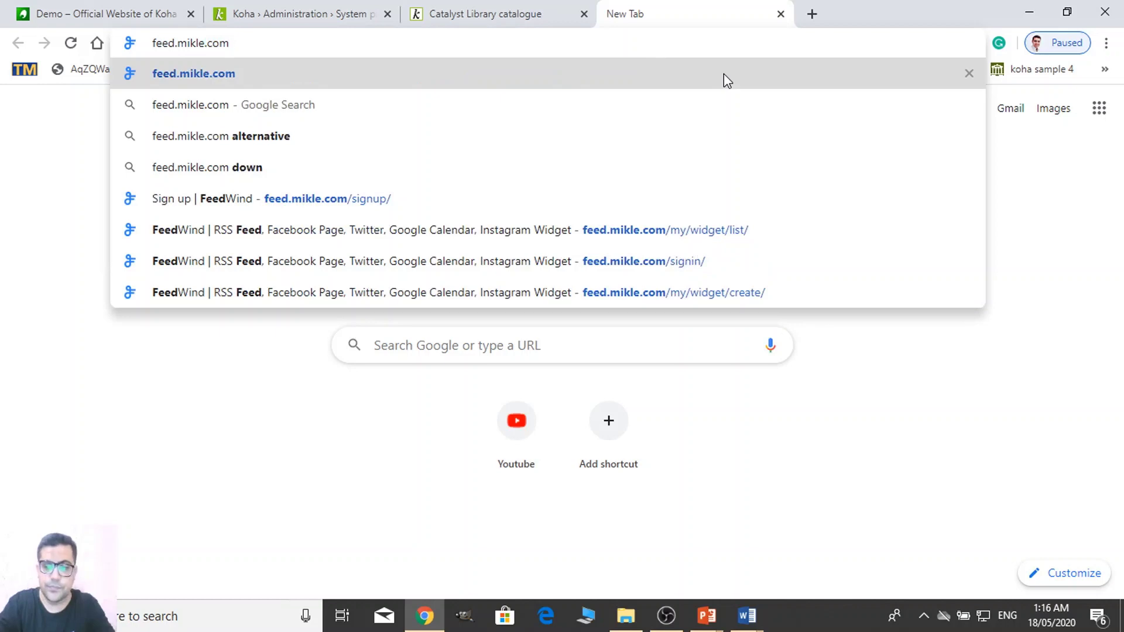
key("Return")
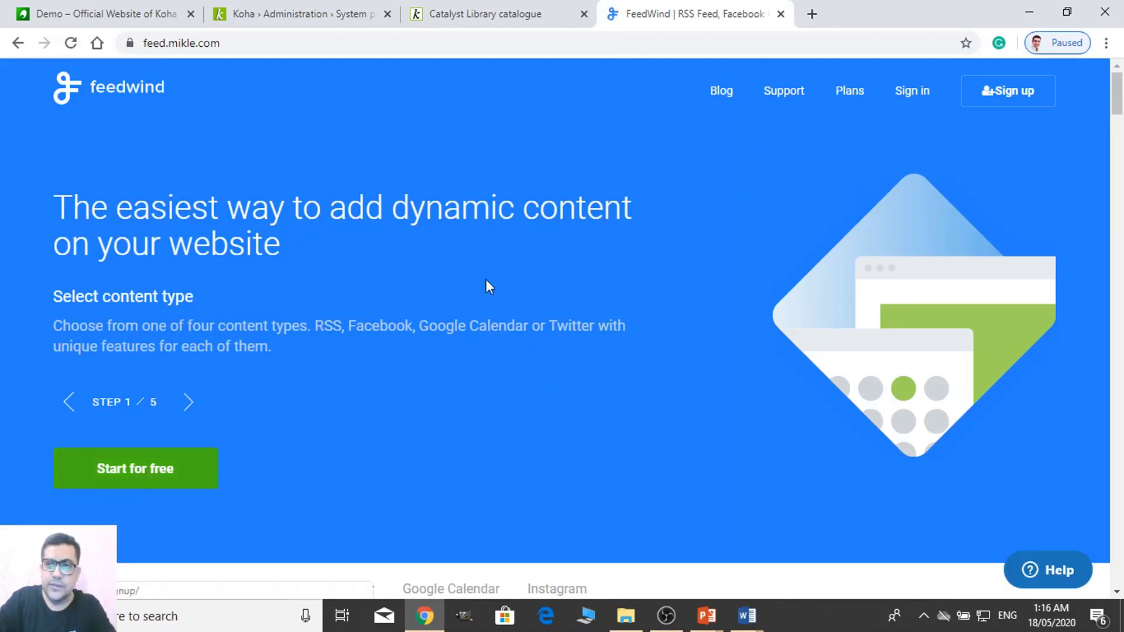
left_click(209, 471)
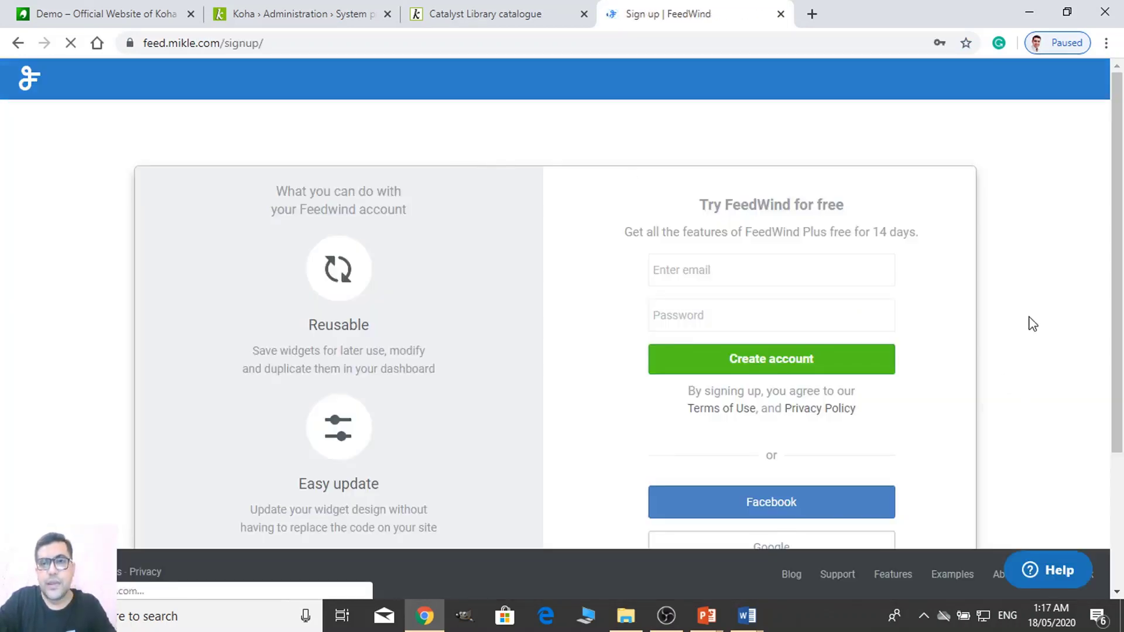
scroll(597, 281, "down", 1)
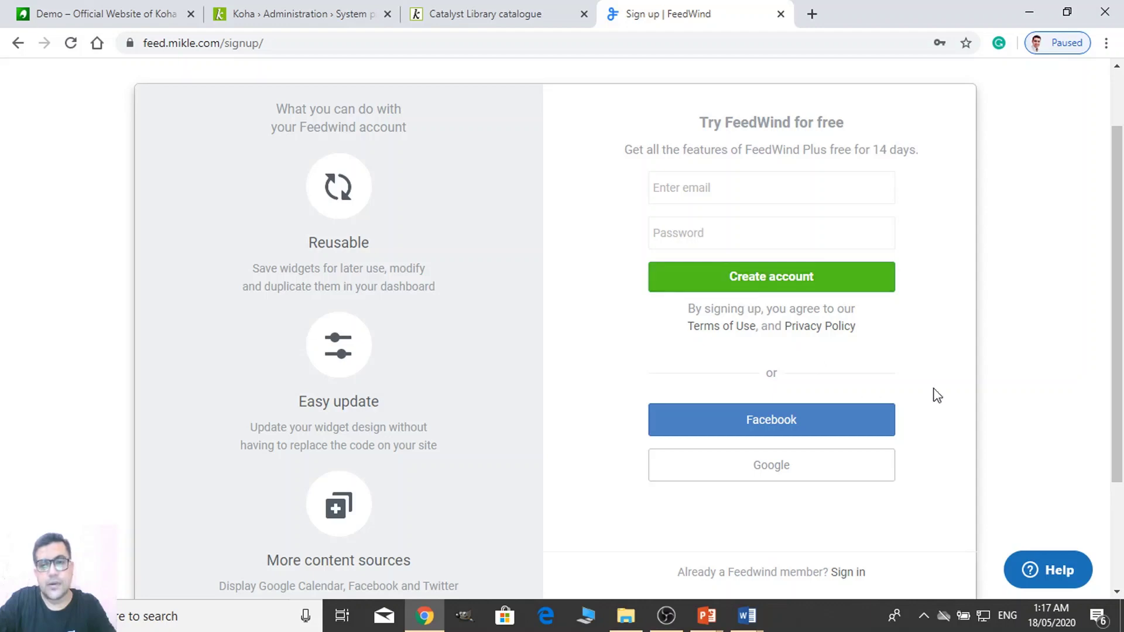
scroll(937, 389, "down", 3)
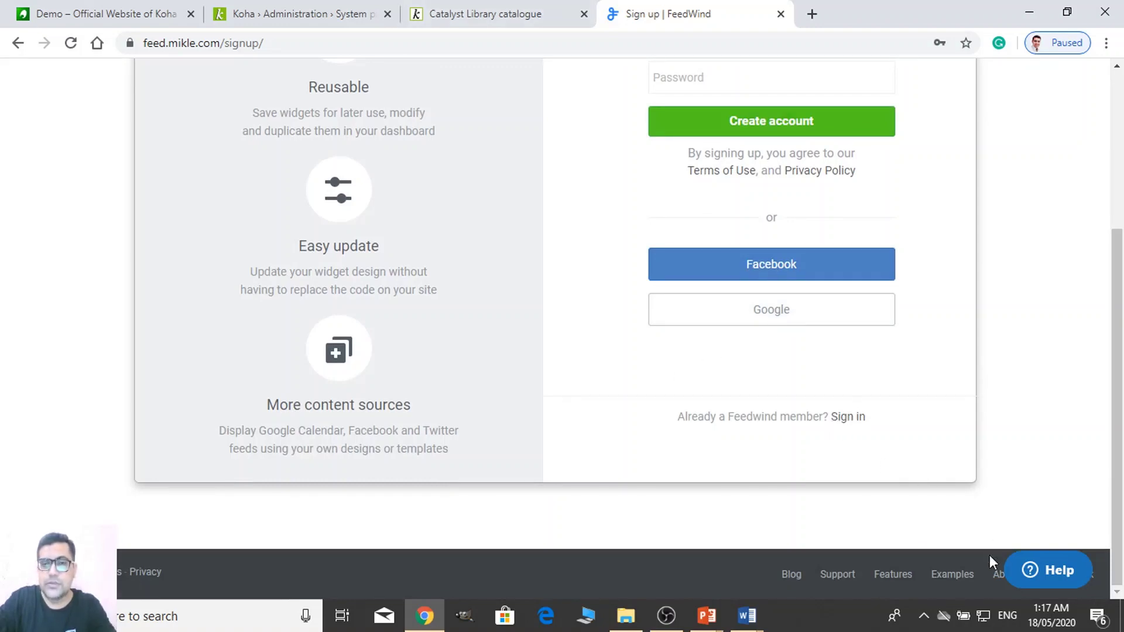
scroll(841, 497, "up", 3)
scroll(841, 421, "down", 2)
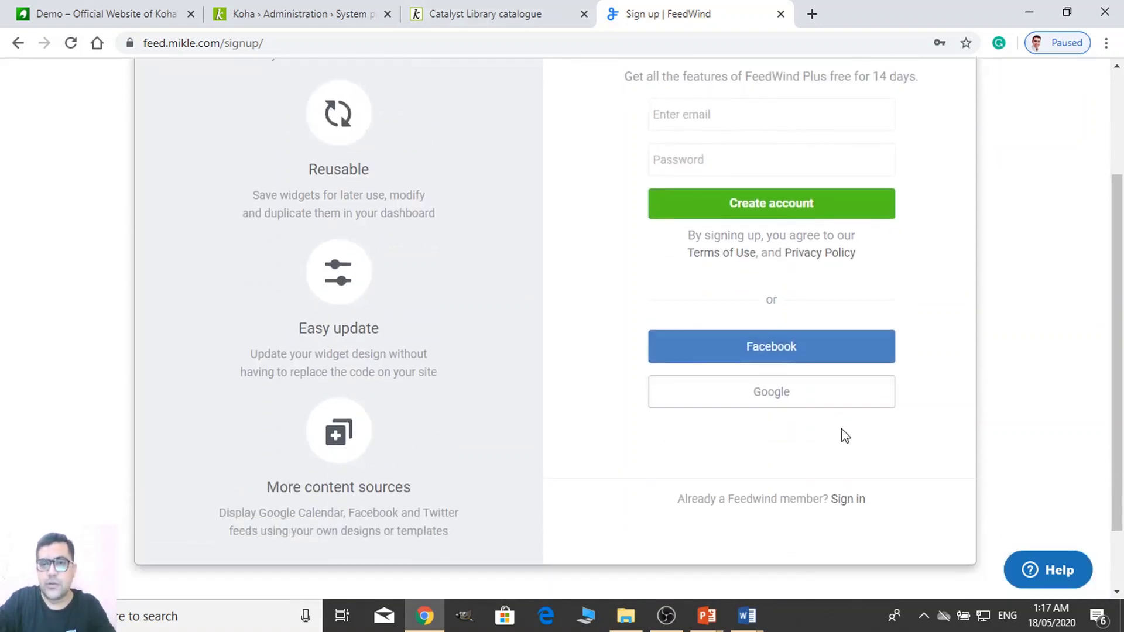
- Sign in to the existing FeedWind account instead of signing up
left_click(848, 500)
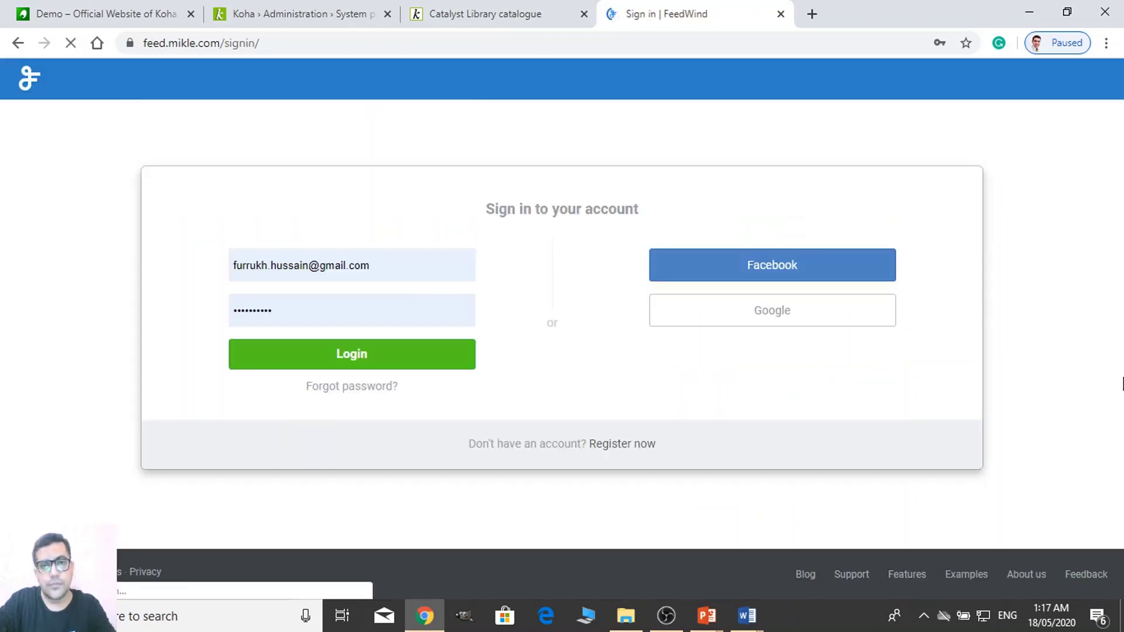
left_click(238, 354)
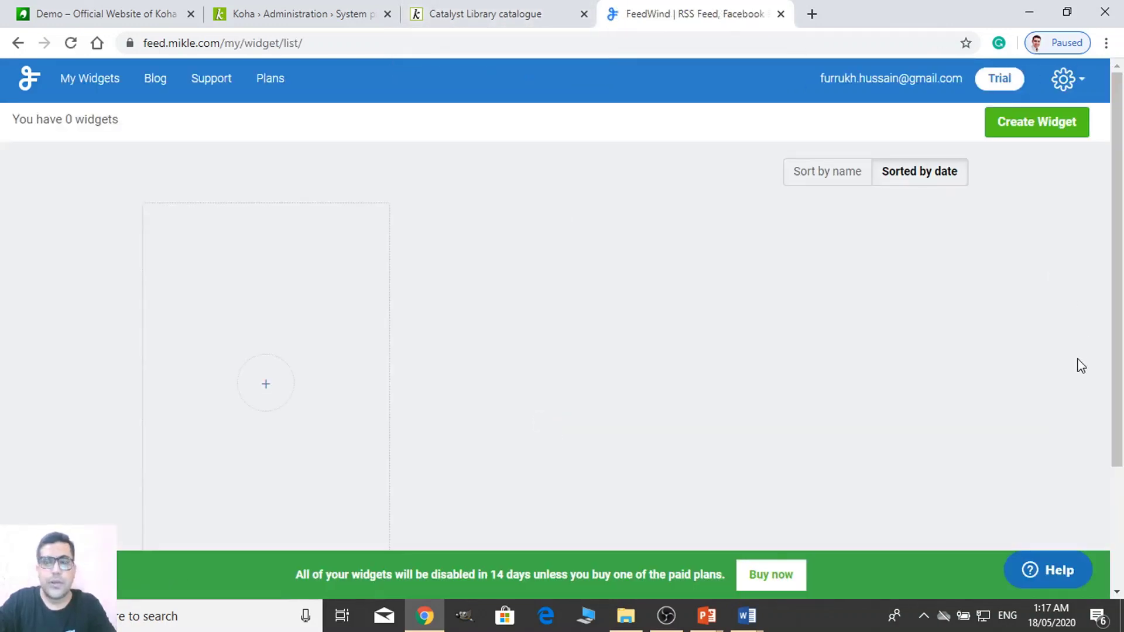
left_click(1042, 130)
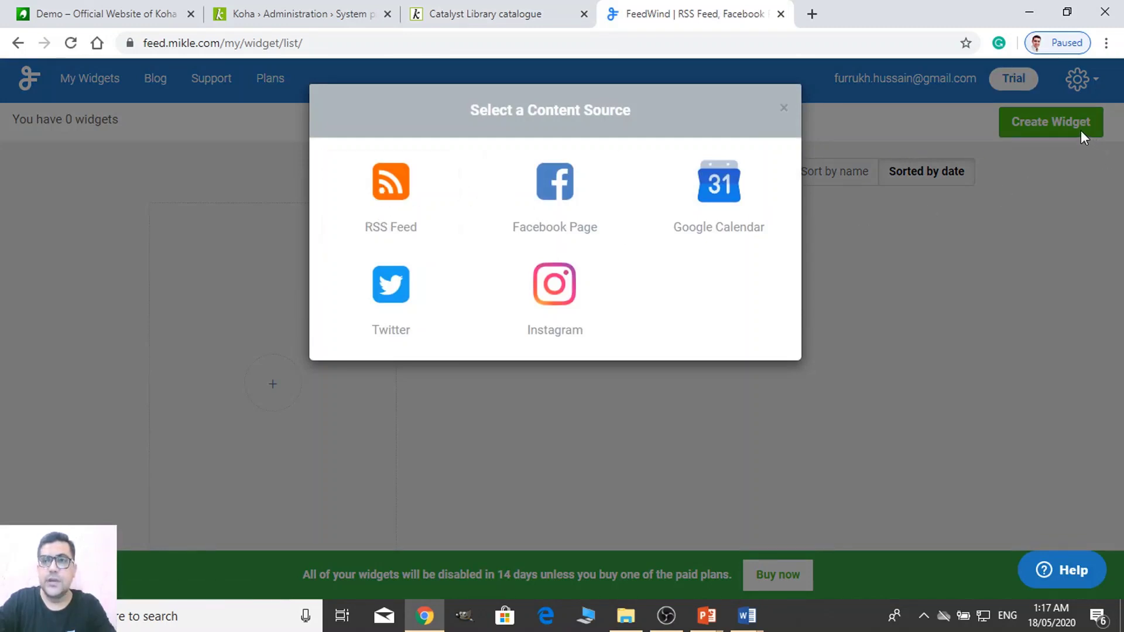
- Choose RSS Feed as the widget source and look over the default FeedWind Blog preview
left_click(385, 189)
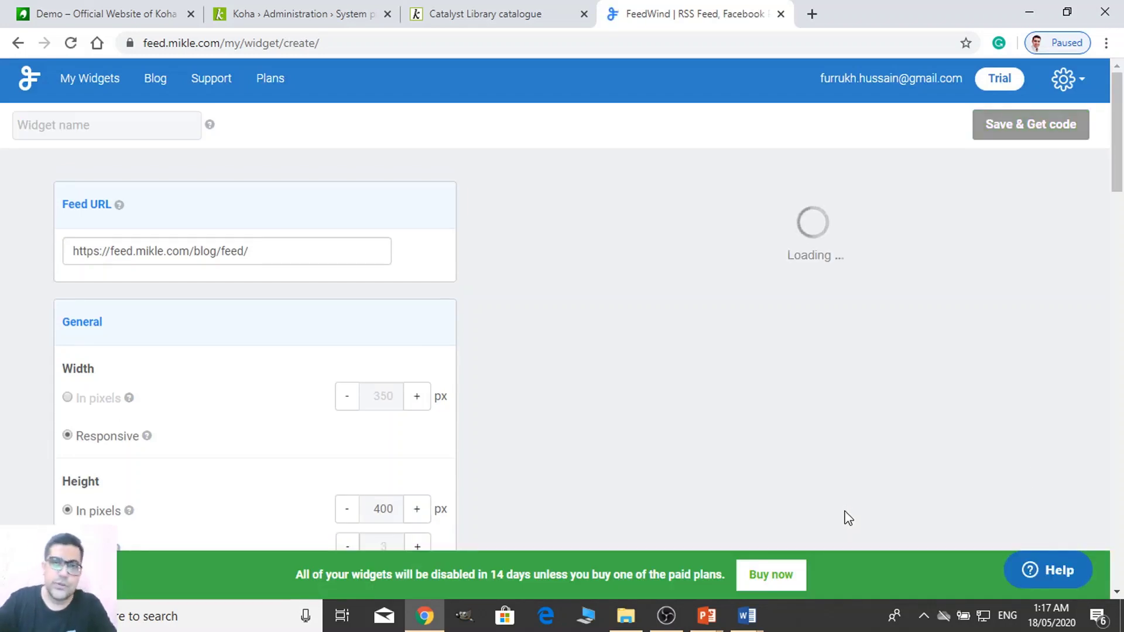
scroll(904, 415, "down", 2)
scroll(905, 415, "up", 2)
scroll(822, 338, "down", 2)
scroll(825, 337, "up", 2)
left_click_drag(1118, 174, 1122, 201)
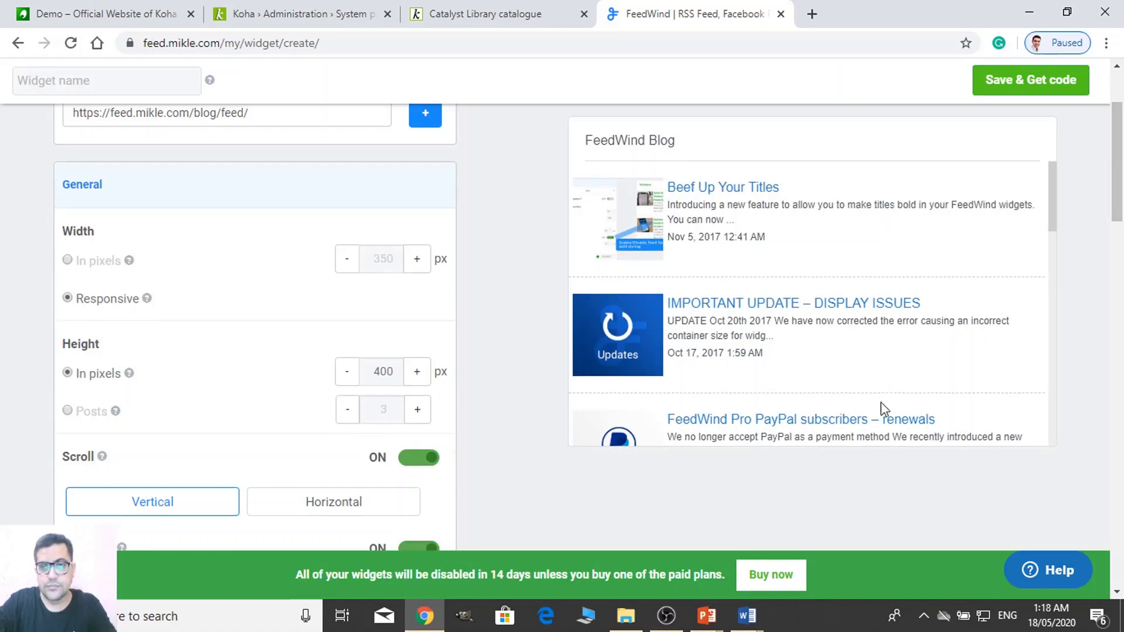
scroll(812, 313, "up", 3)
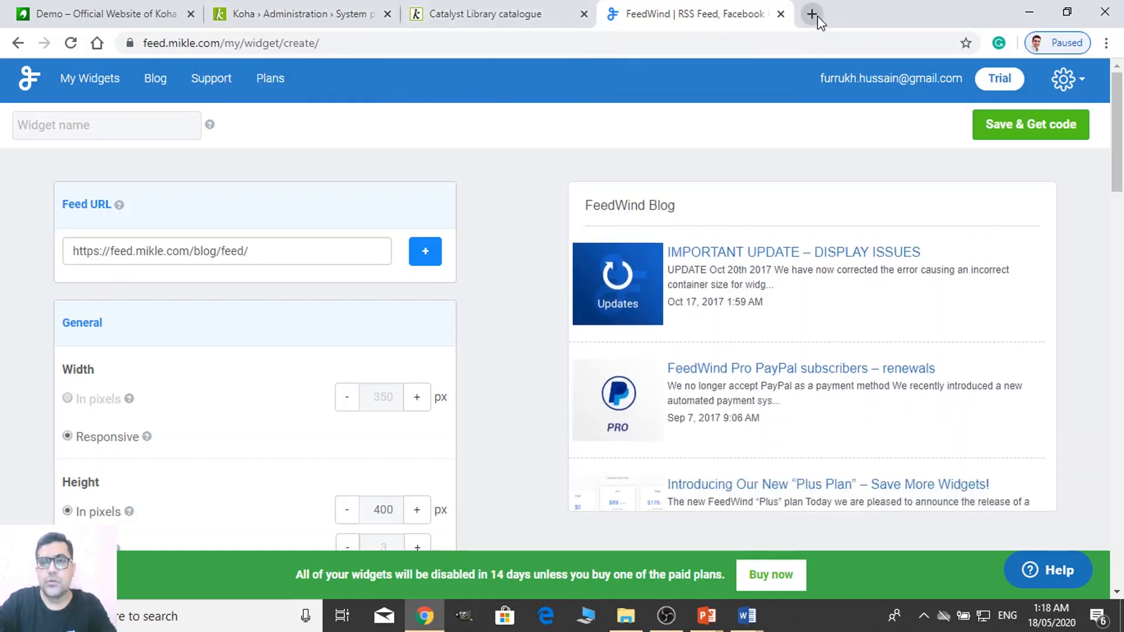
left_click(813, 14)
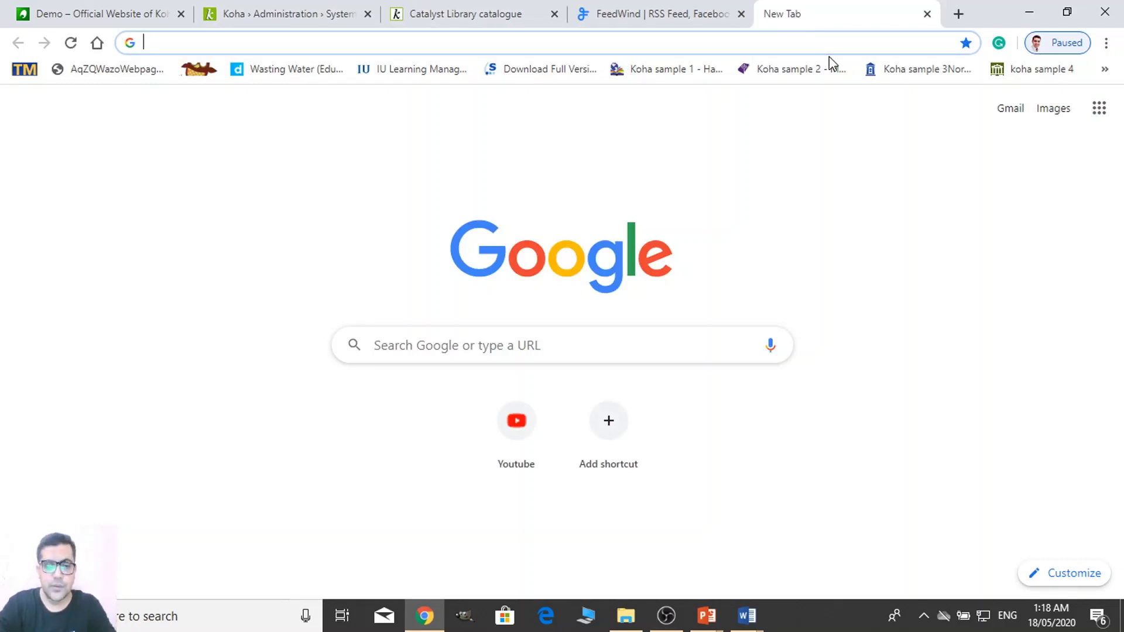
- Search the web for 'koha user world' and open the Koha Users Worldwide wiki page
type("ko")
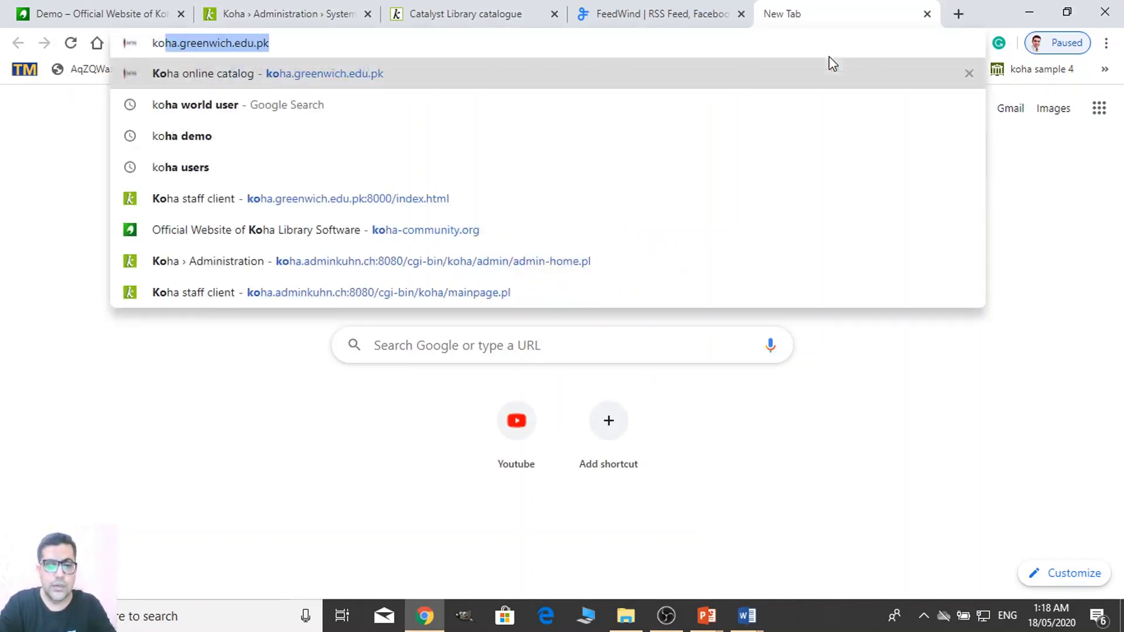
type("ha user ")
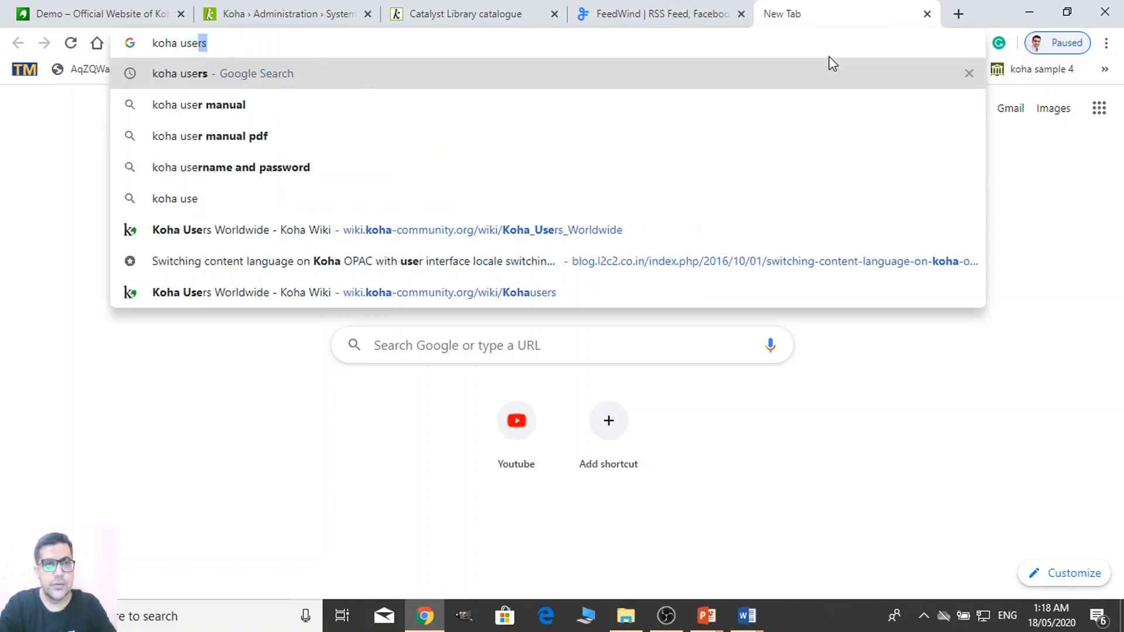
type("world")
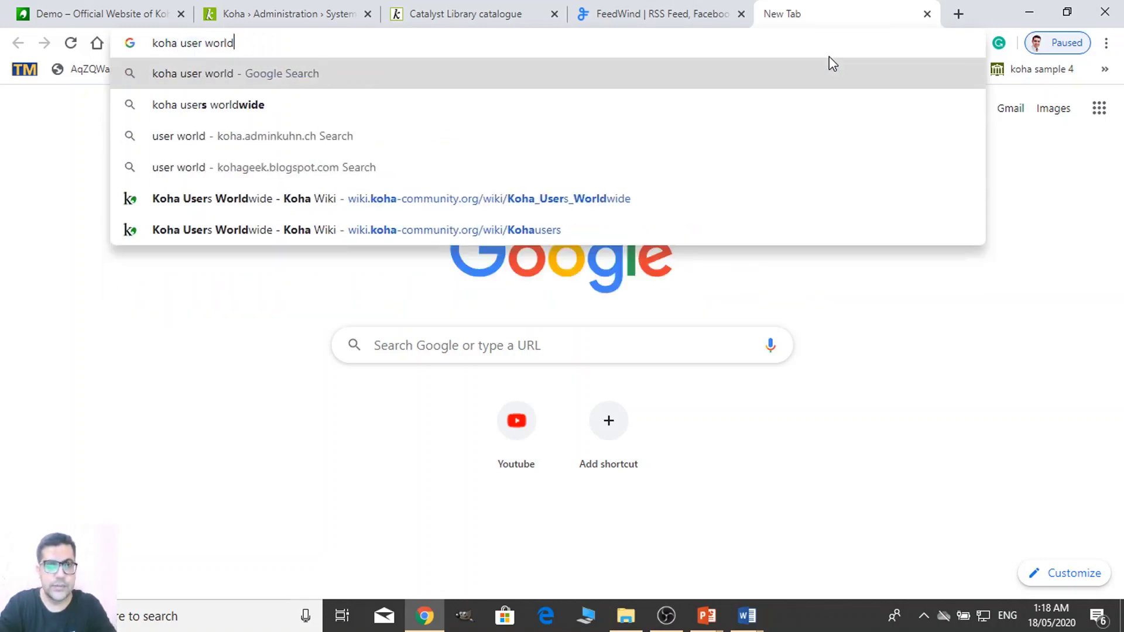
key("Return")
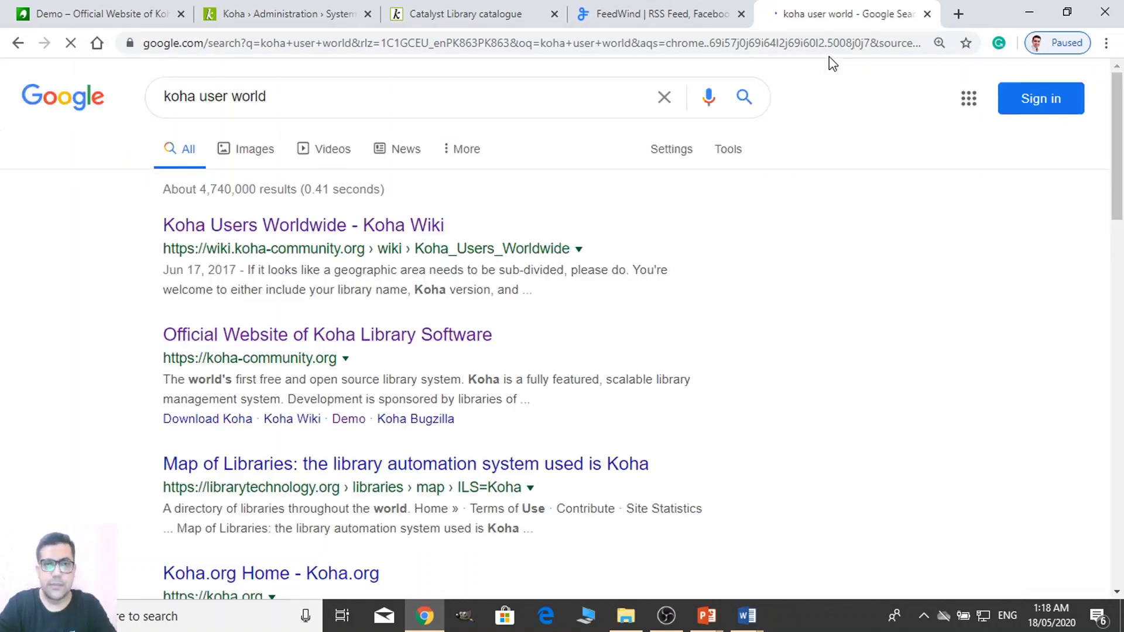
left_click(427, 233)
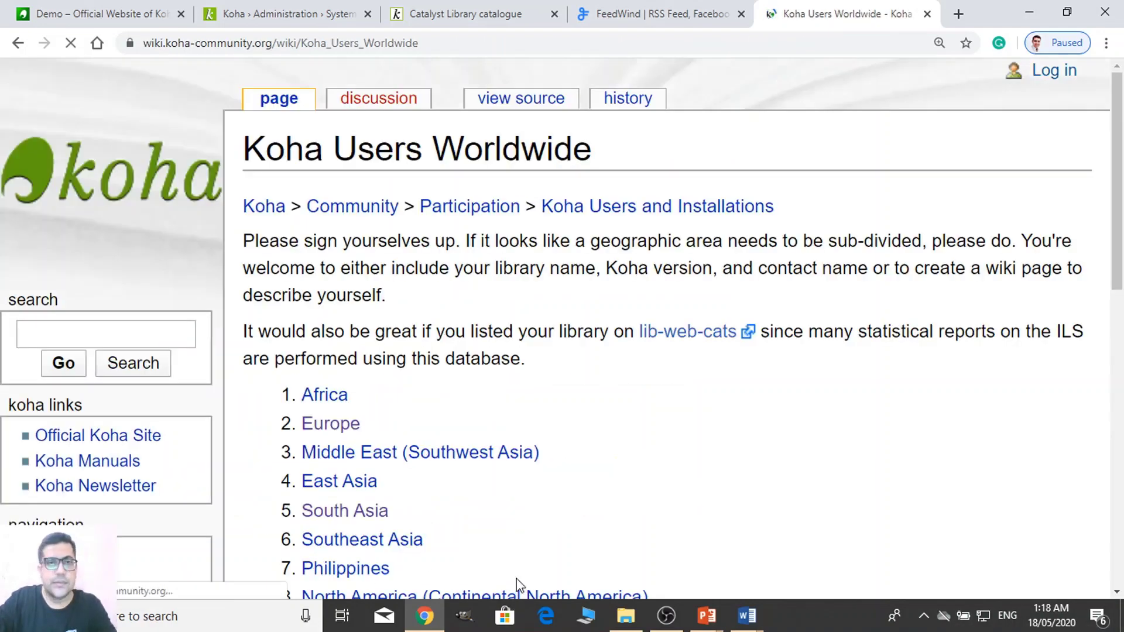
scroll(691, 359, "down", 3)
scroll(691, 359, "down", 4)
scroll(191, 213, "up", 4)
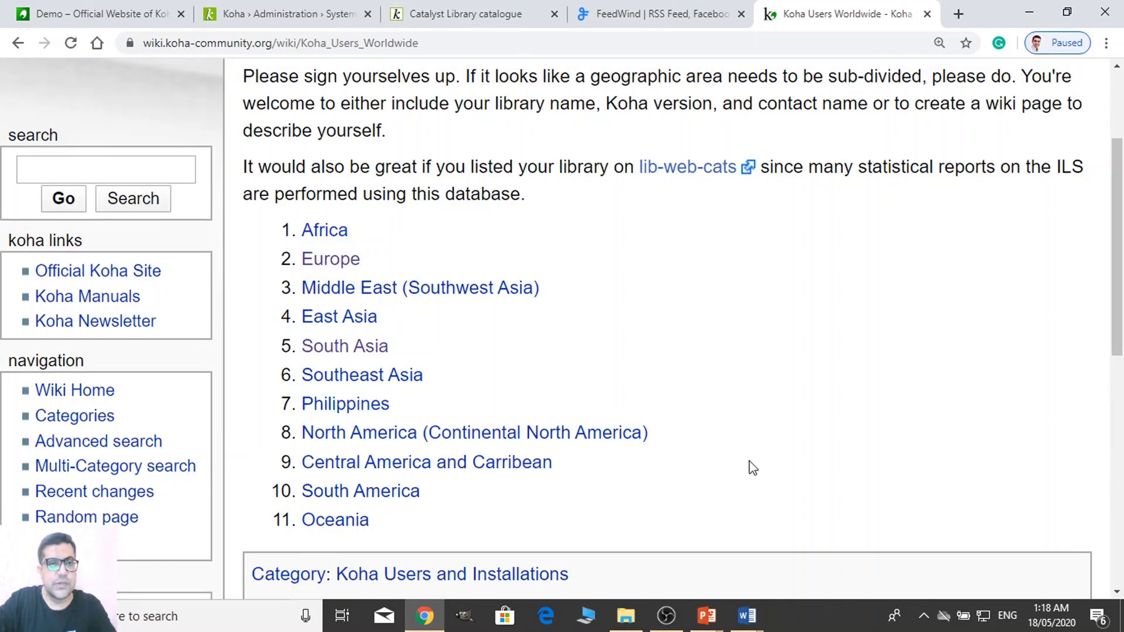
- Open the European Koha users list and jump to Austria's libraries to reach the IST Austria catalogue
left_click(335, 266)
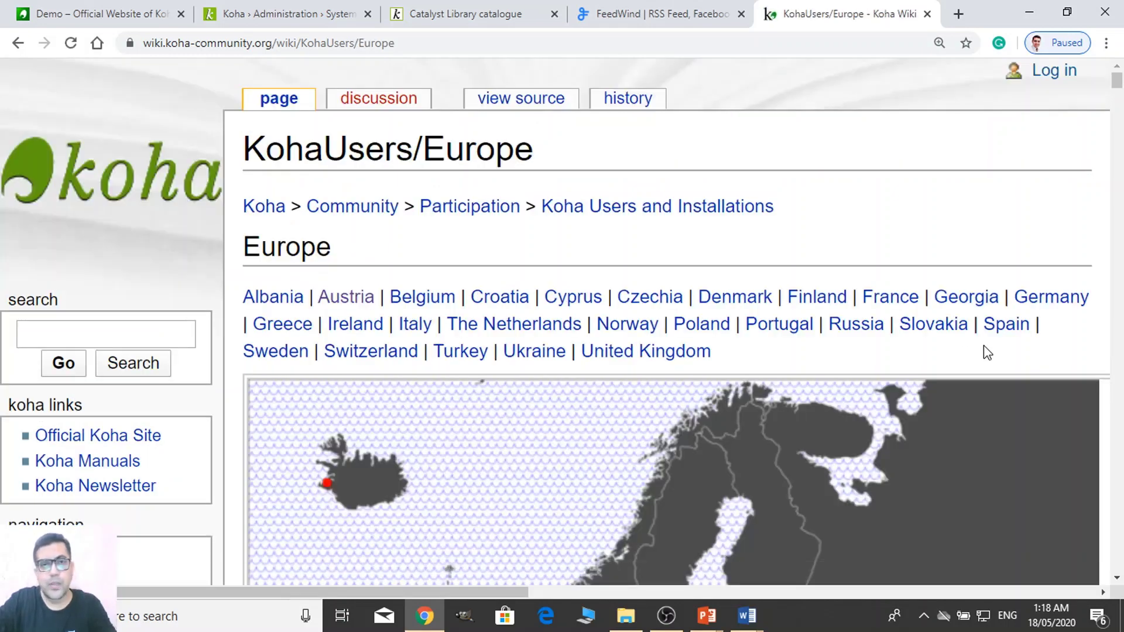
scroll(852, 365, "down", 3)
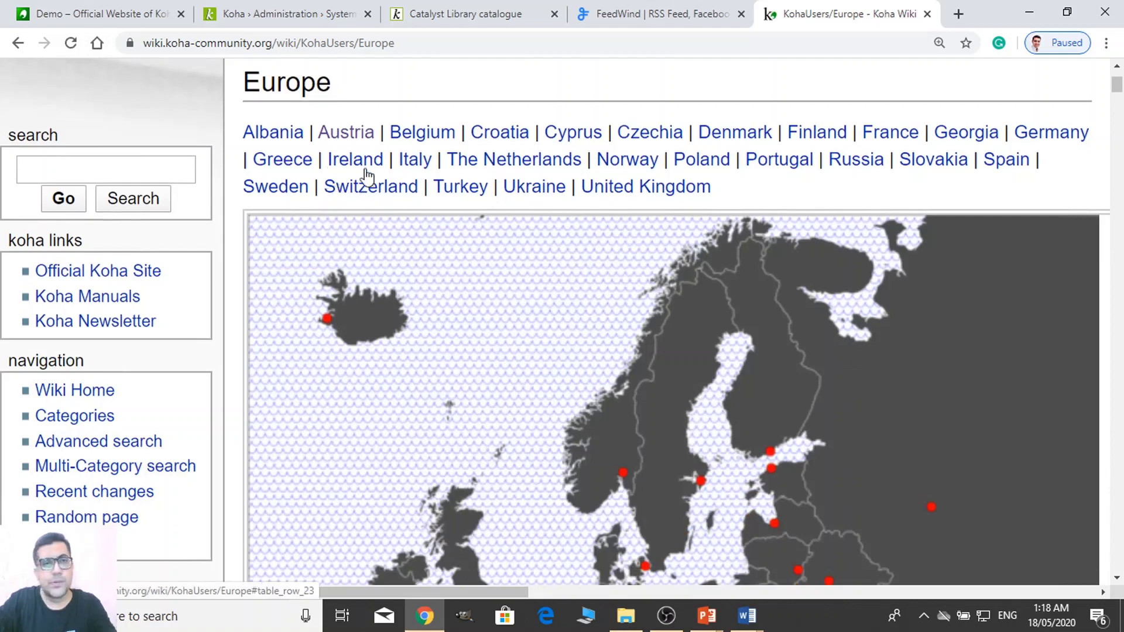
left_click(363, 139)
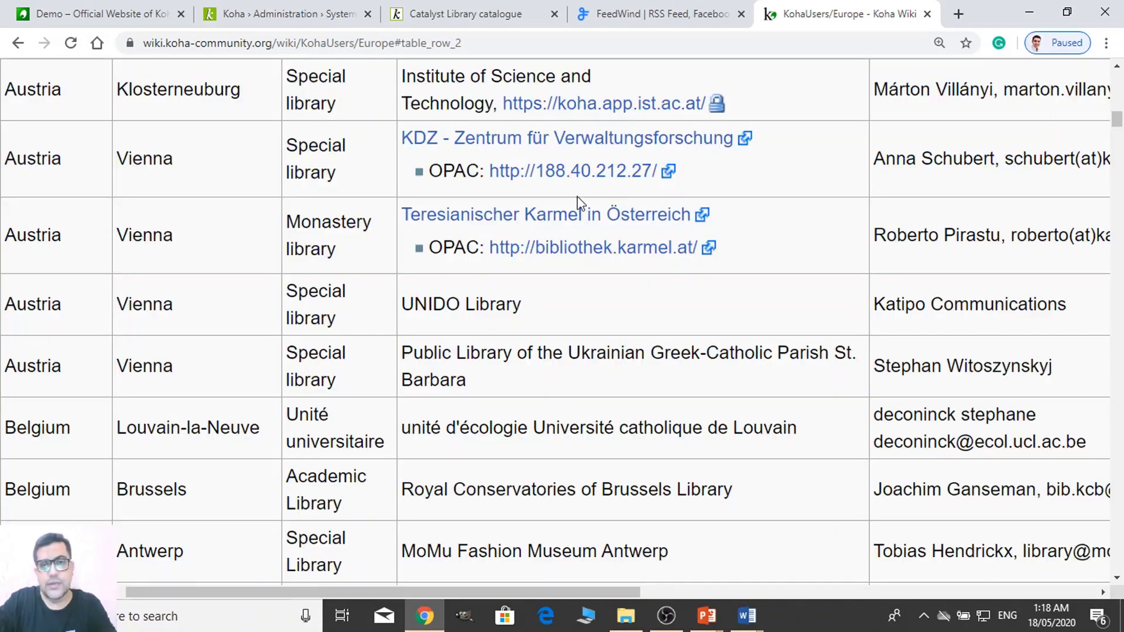
scroll(1121, 370, "up", 1)
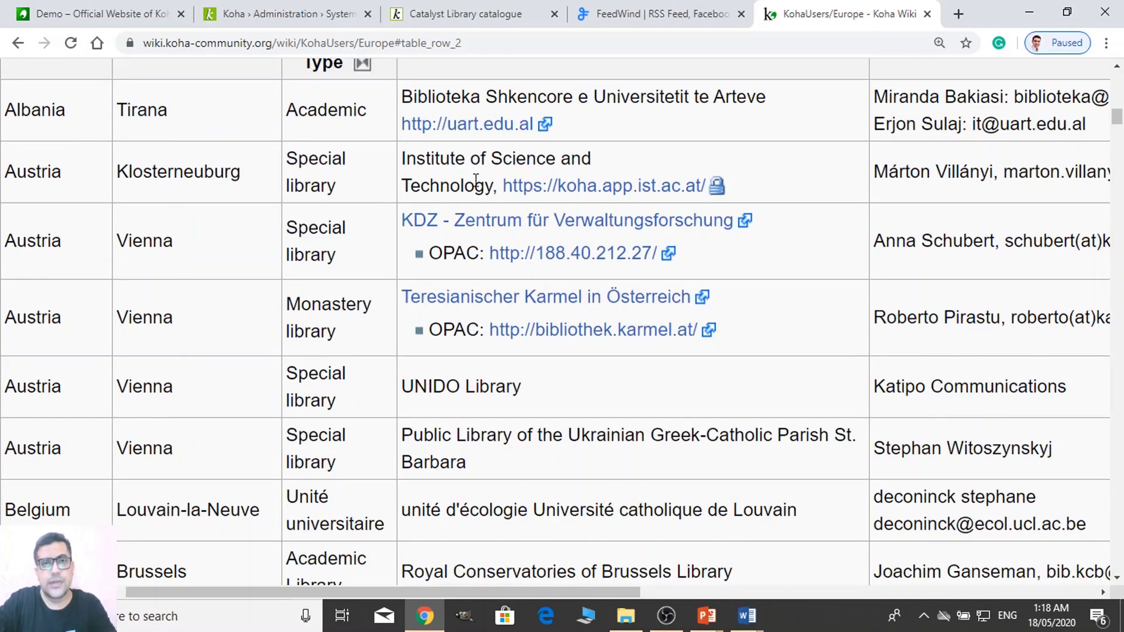
scroll(463, 173, "up", 1)
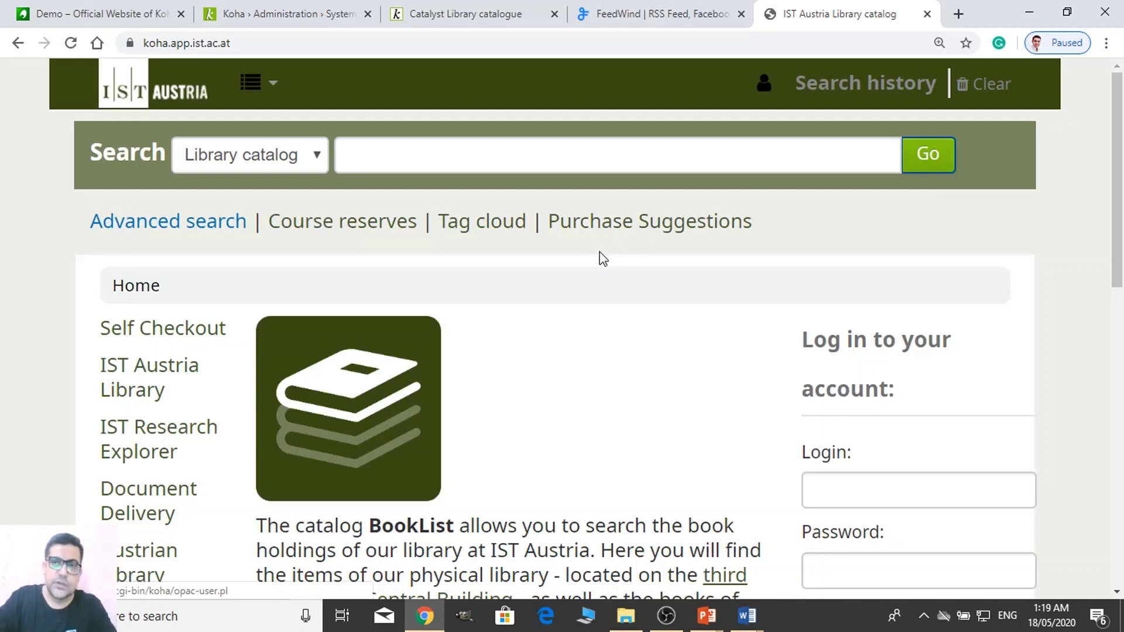
- Run an advanced search limited to books, sorted by acquisition date newest to oldest
scroll(610, 261, "down", 1)
scroll(610, 261, "up", 1)
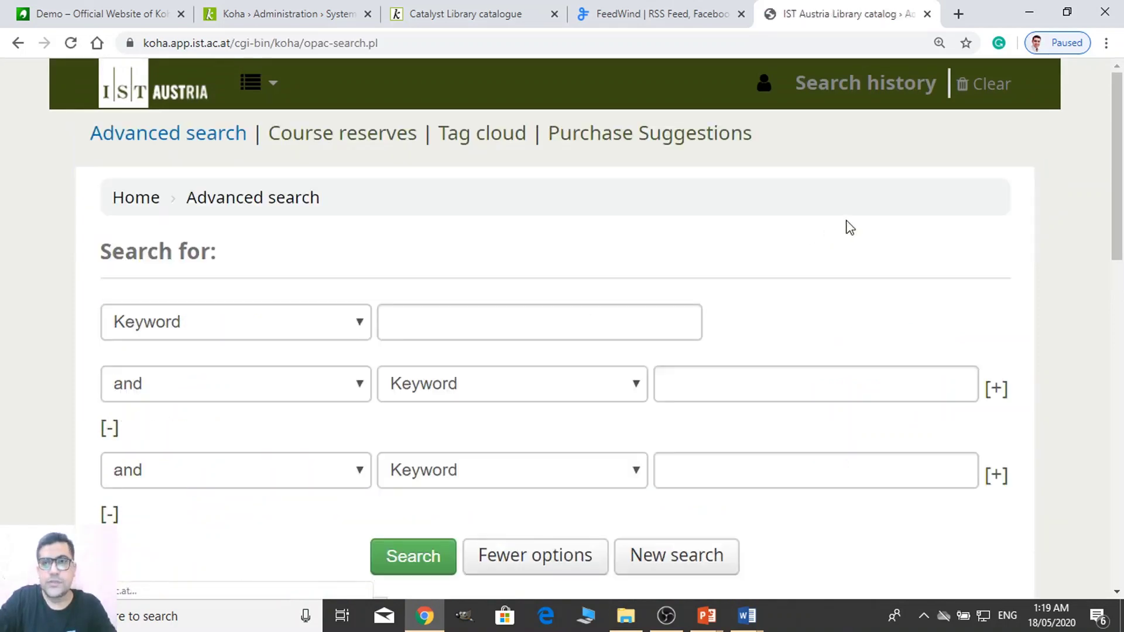
scroll(413, 393, "down", 7)
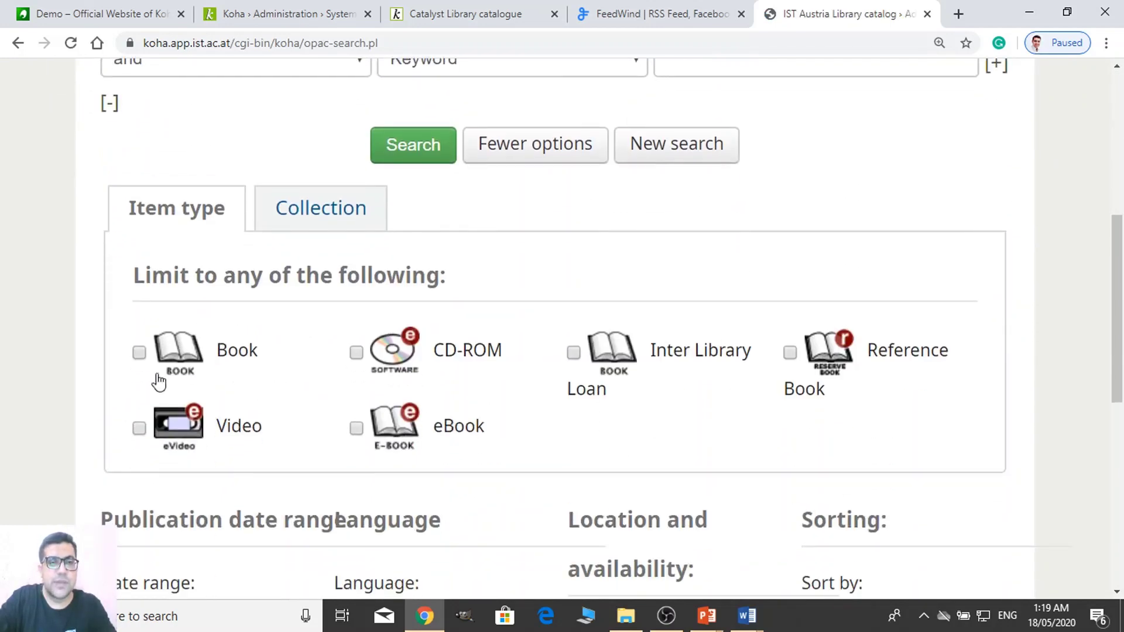
left_click(191, 358)
scroll(965, 460, "down", 3)
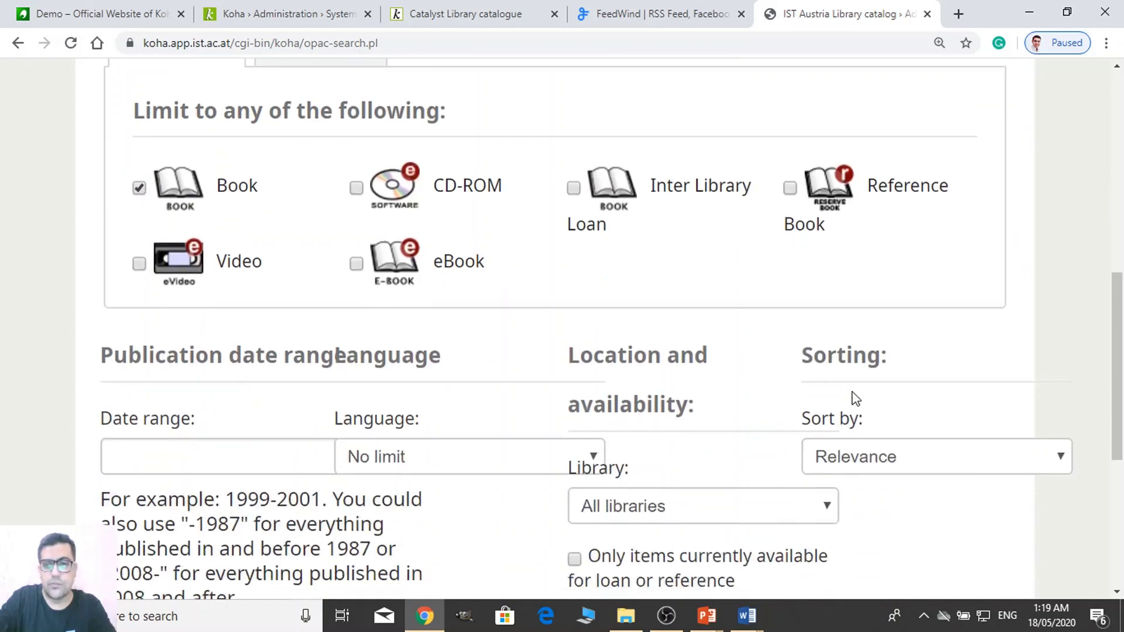
scroll(673, 472, "down", 3)
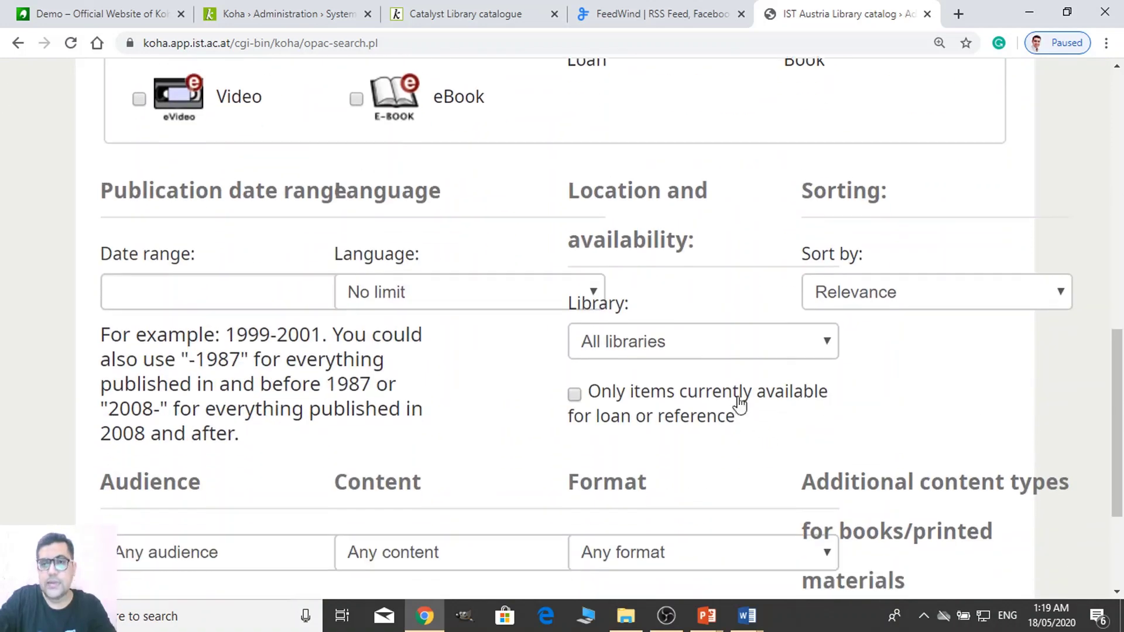
left_click(866, 295)
scroll(934, 410, "down", 3)
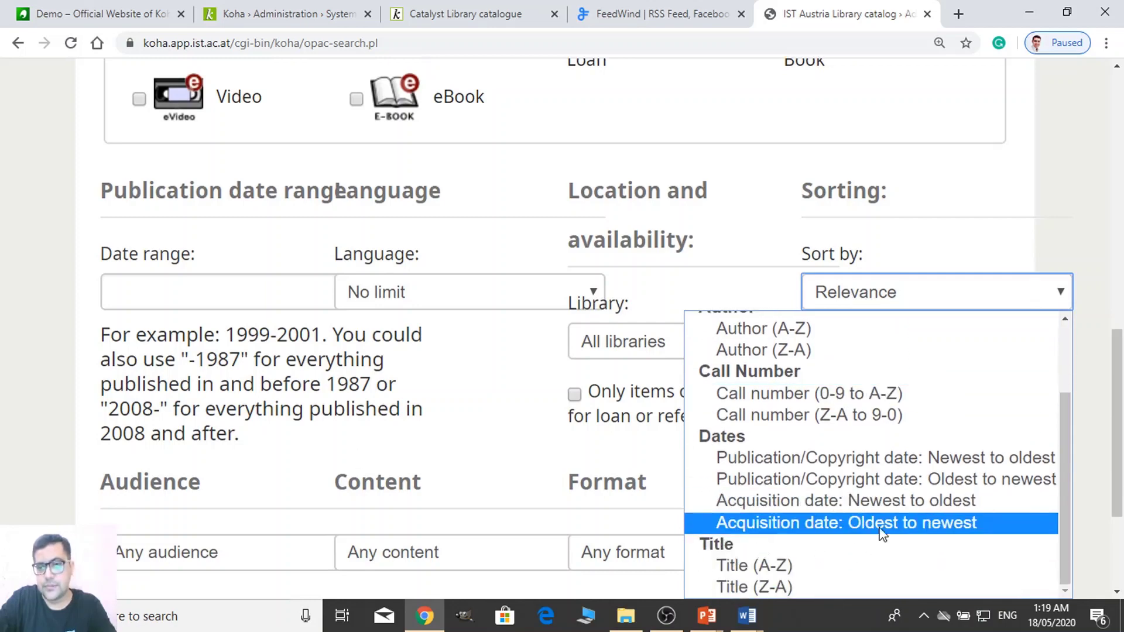
left_click(900, 502)
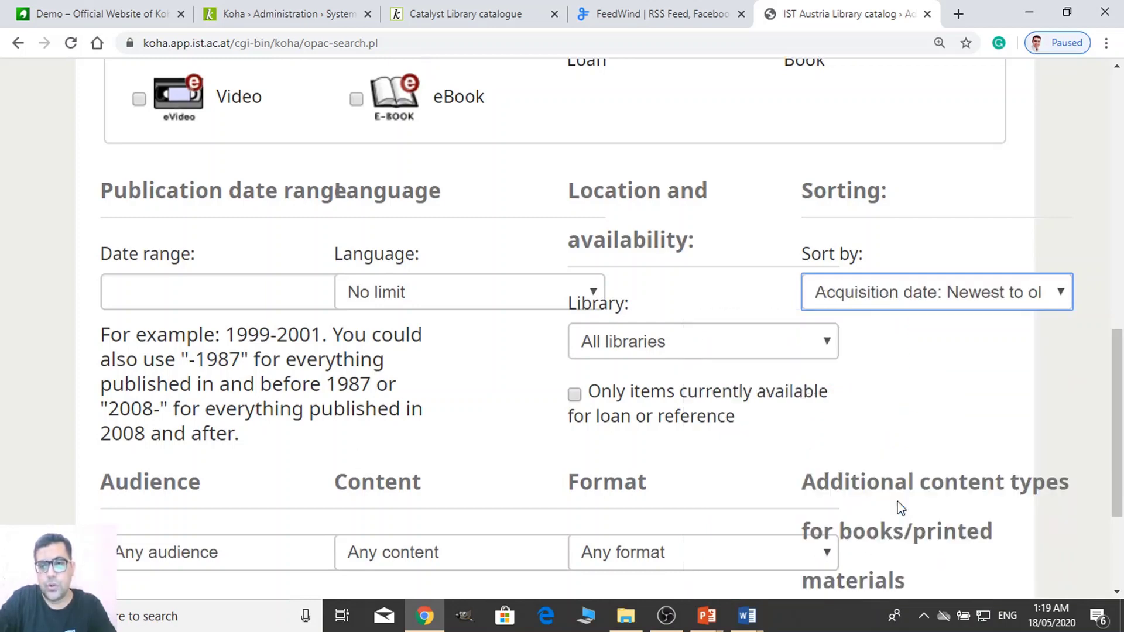
scroll(814, 246, "up", 5)
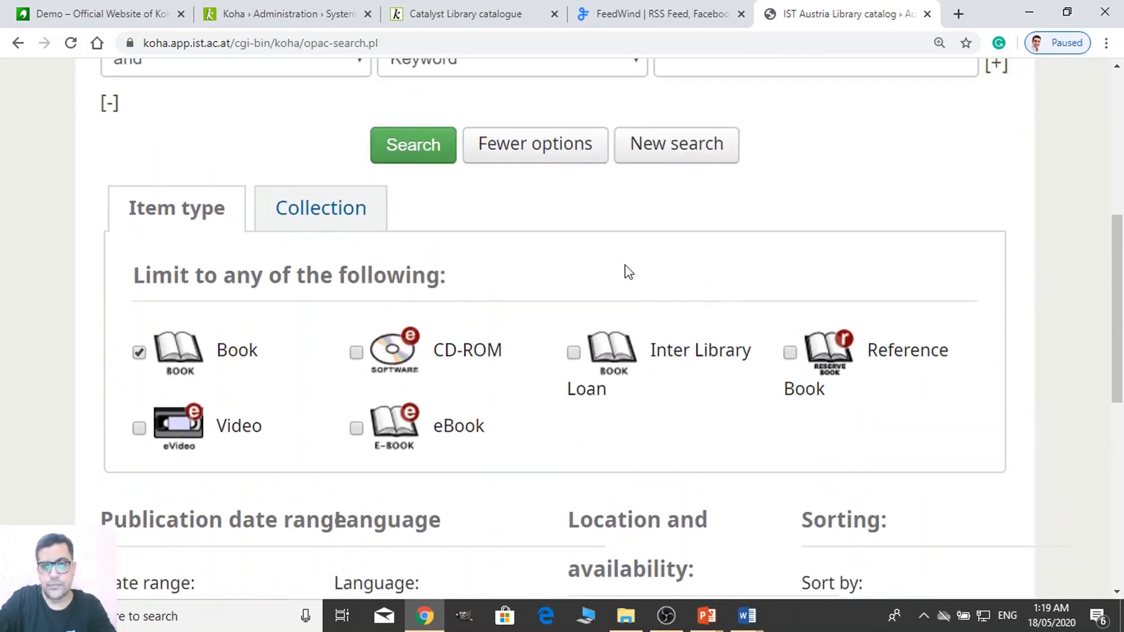
left_click(382, 153)
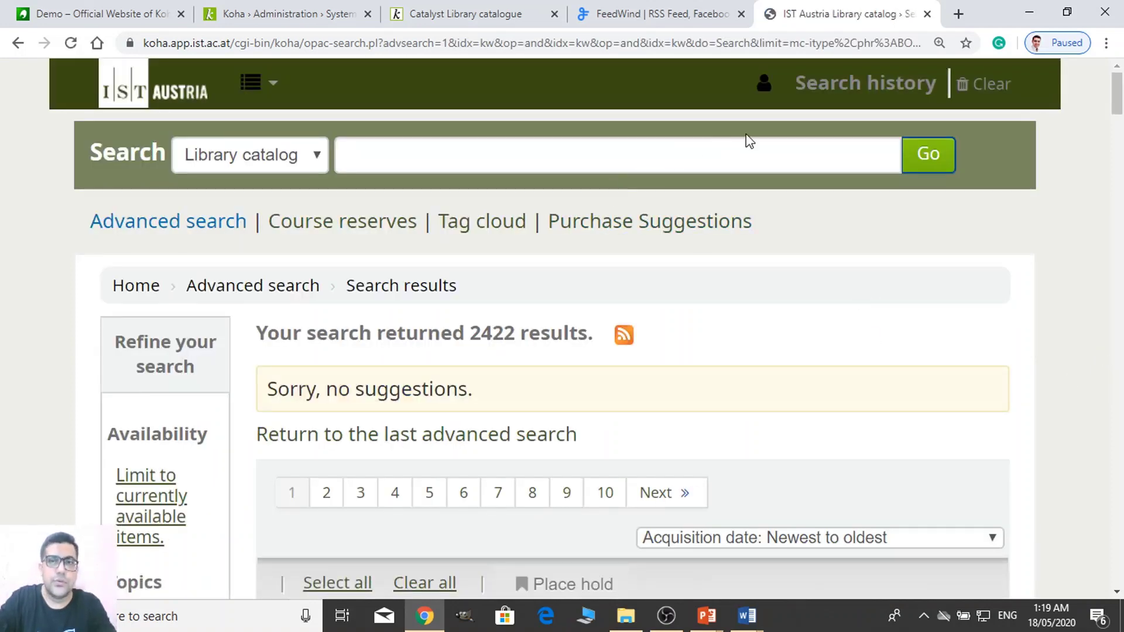
left_click(777, 36)
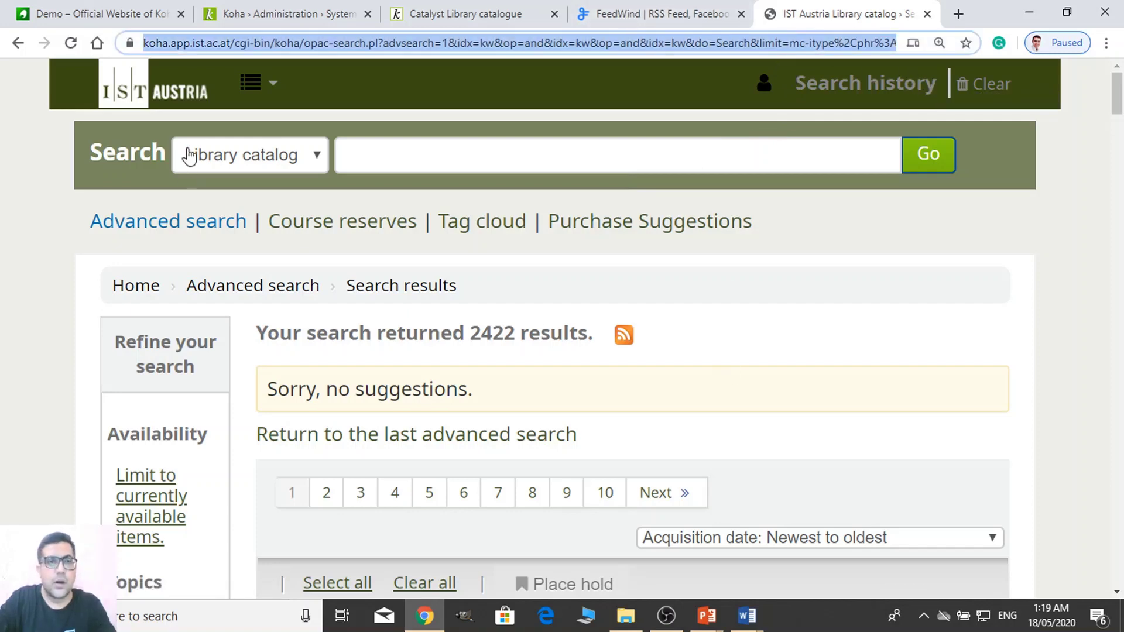
- Repeat the advanced search limited to books from the catalogue home page
left_click(136, 286)
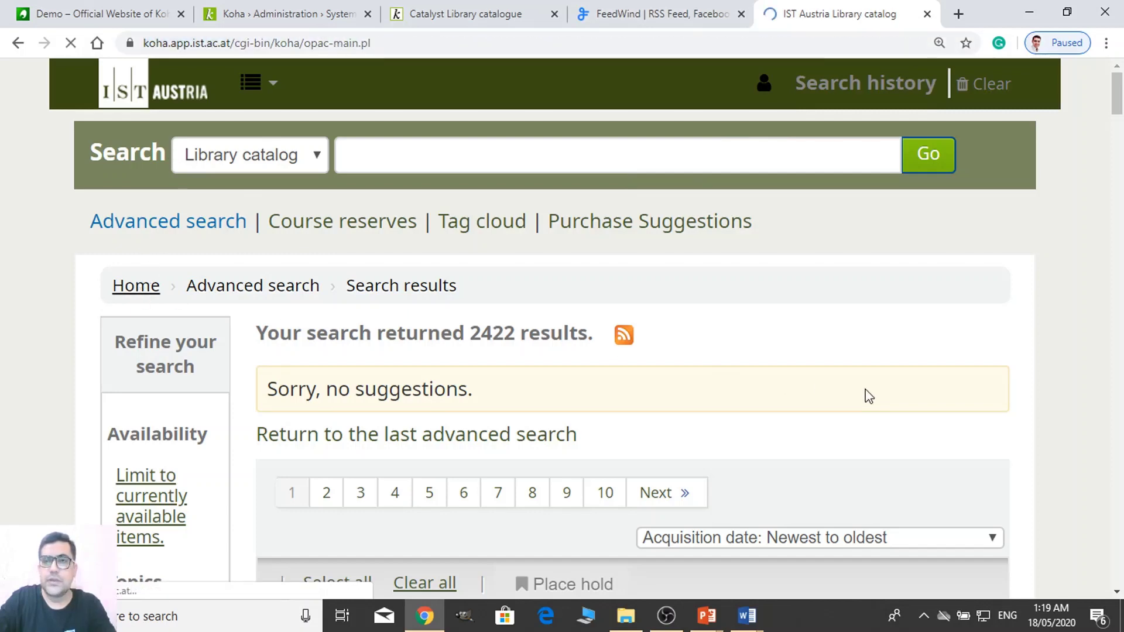
left_click(221, 225)
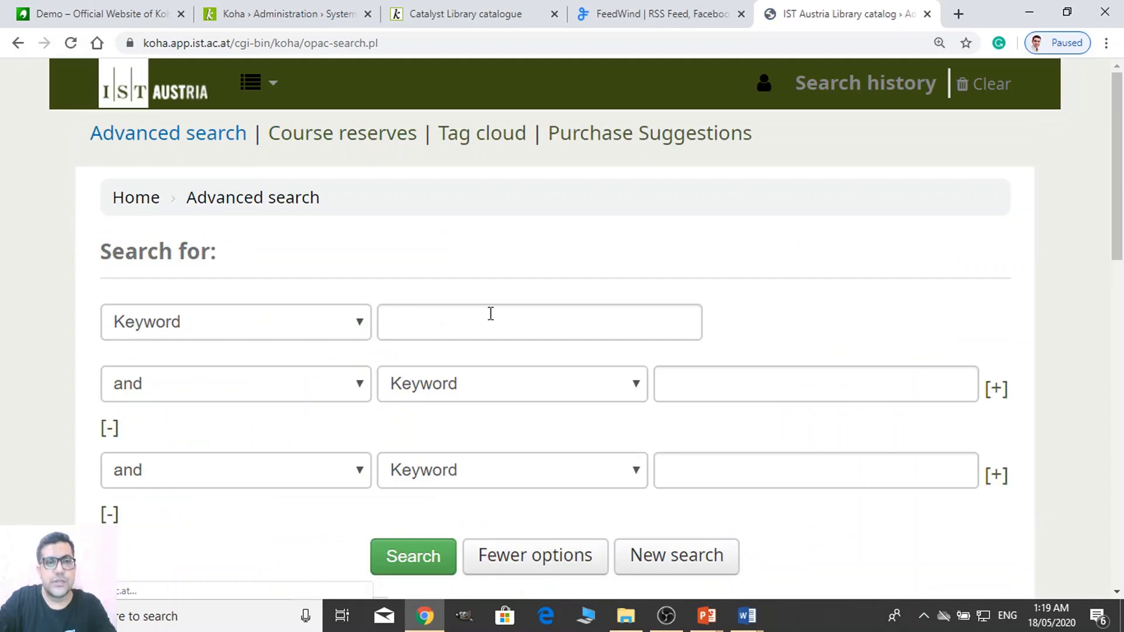
scroll(585, 339, "down", 5)
scroll(652, 348, "down", 1)
left_click(170, 434)
left_click(415, 229)
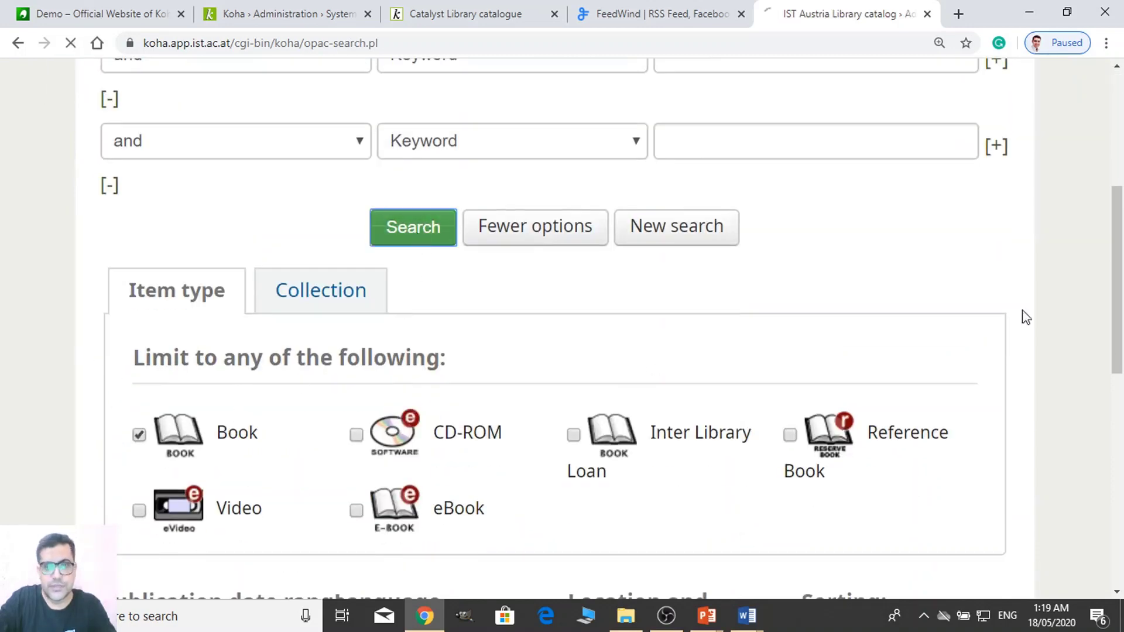
- Sort the 2422 book results newest-acquired first and copy the results address for FeedWind
scroll(1058, 356, "down", 7)
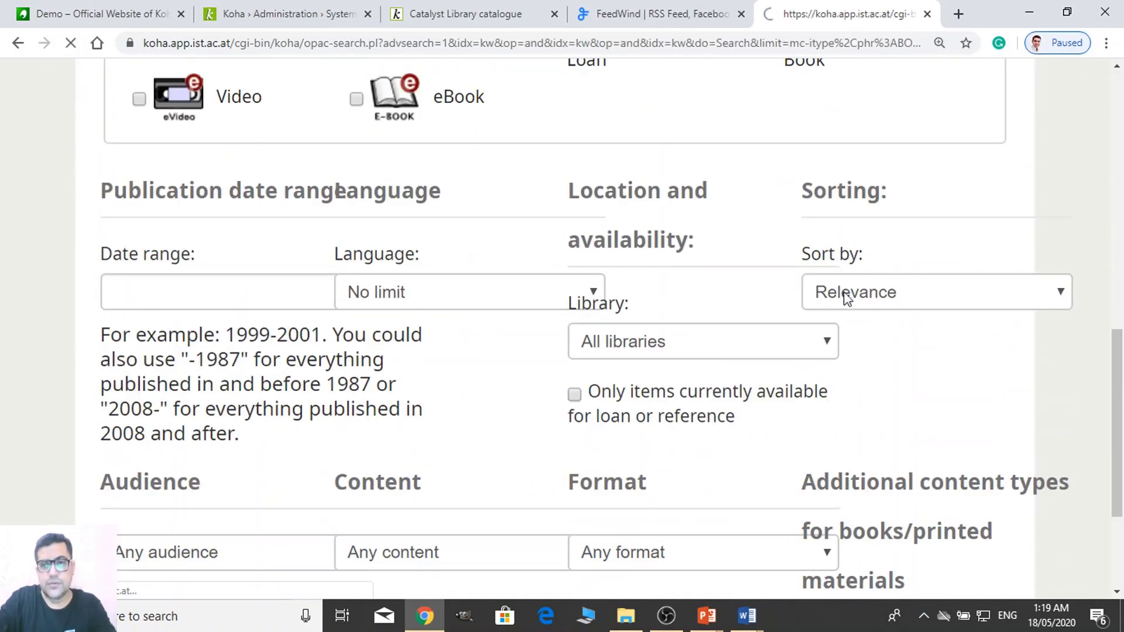
scroll(498, 351, "up", 7)
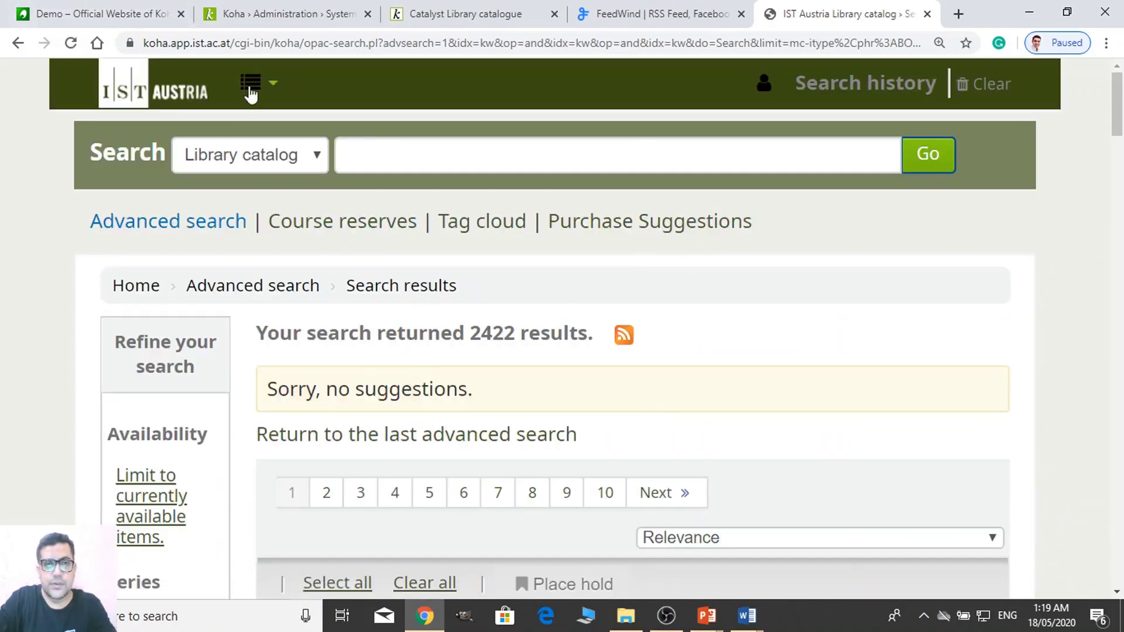
scroll(736, 516, "down", 5)
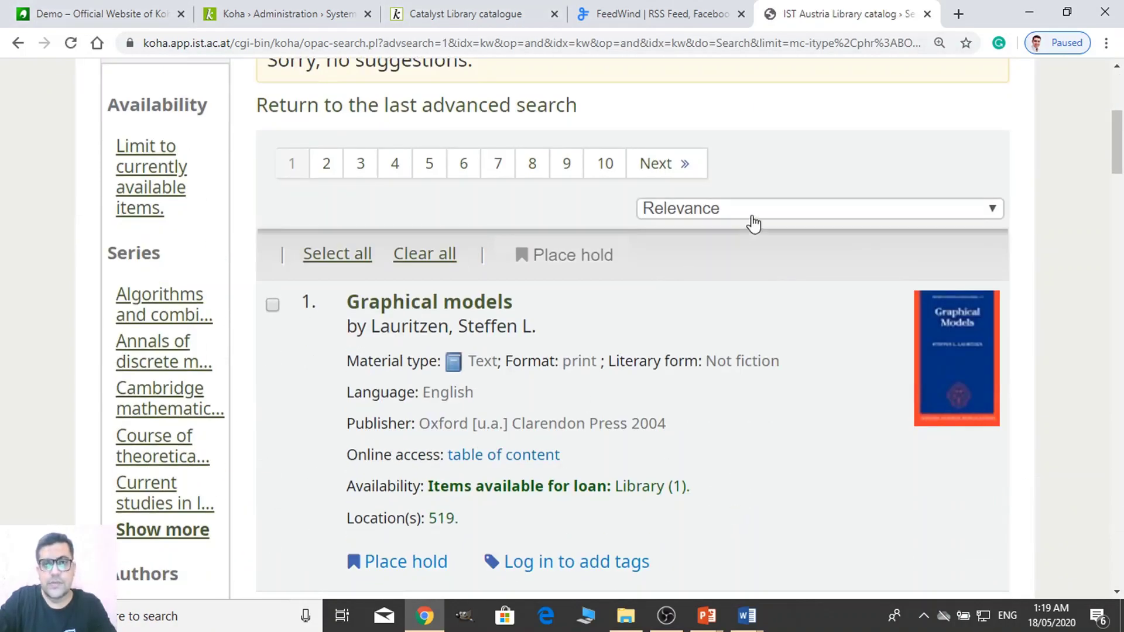
left_click(746, 214)
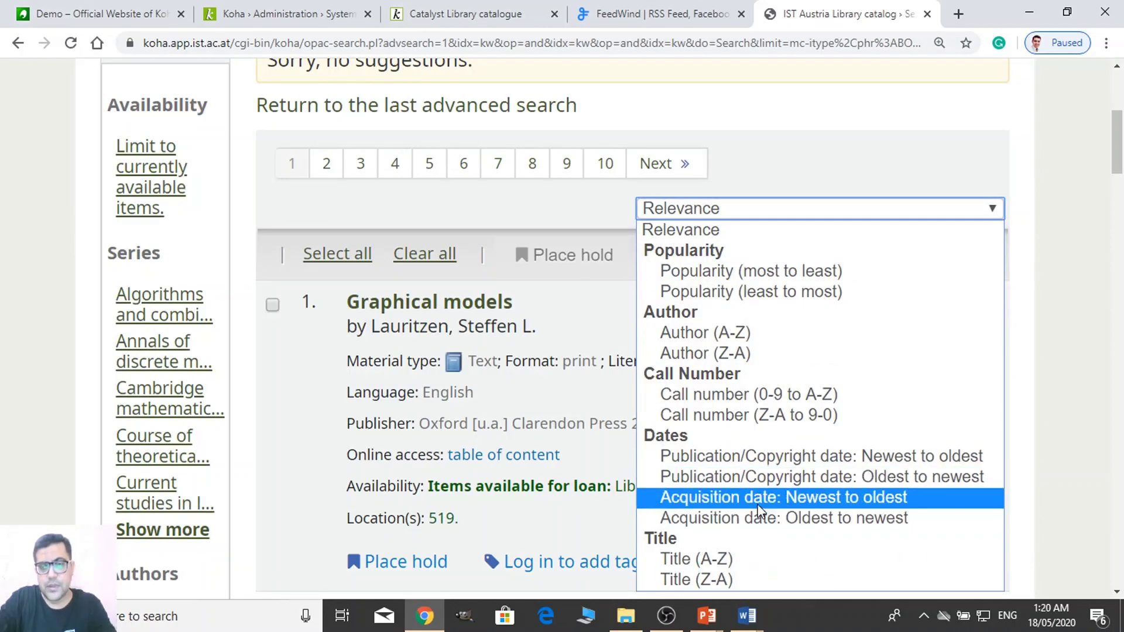
left_click(831, 501)
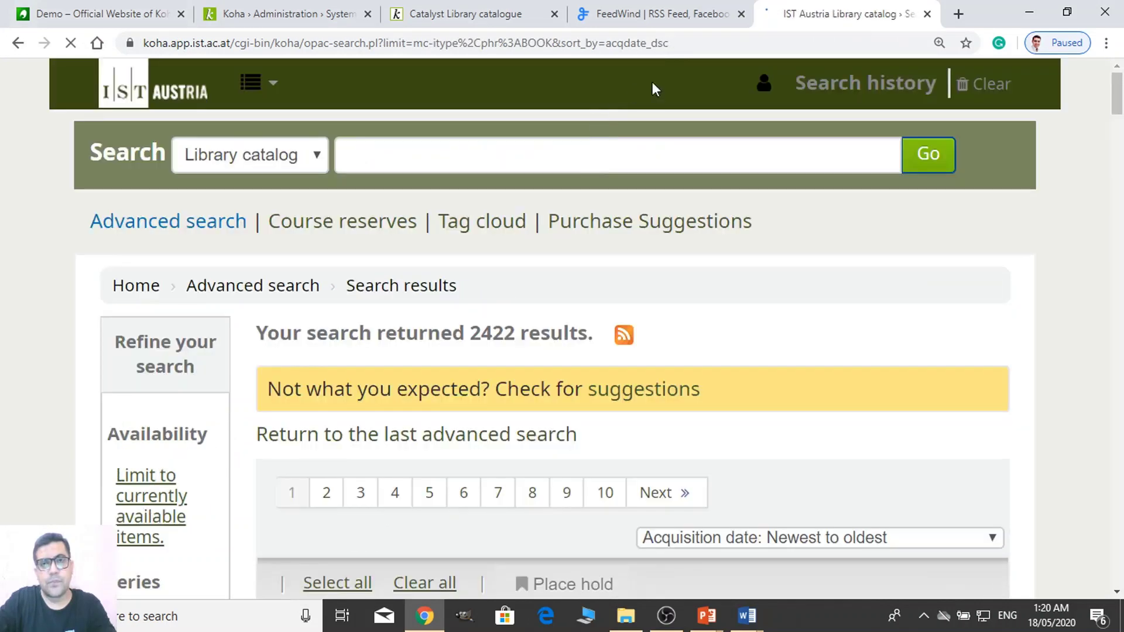
left_click(677, 39)
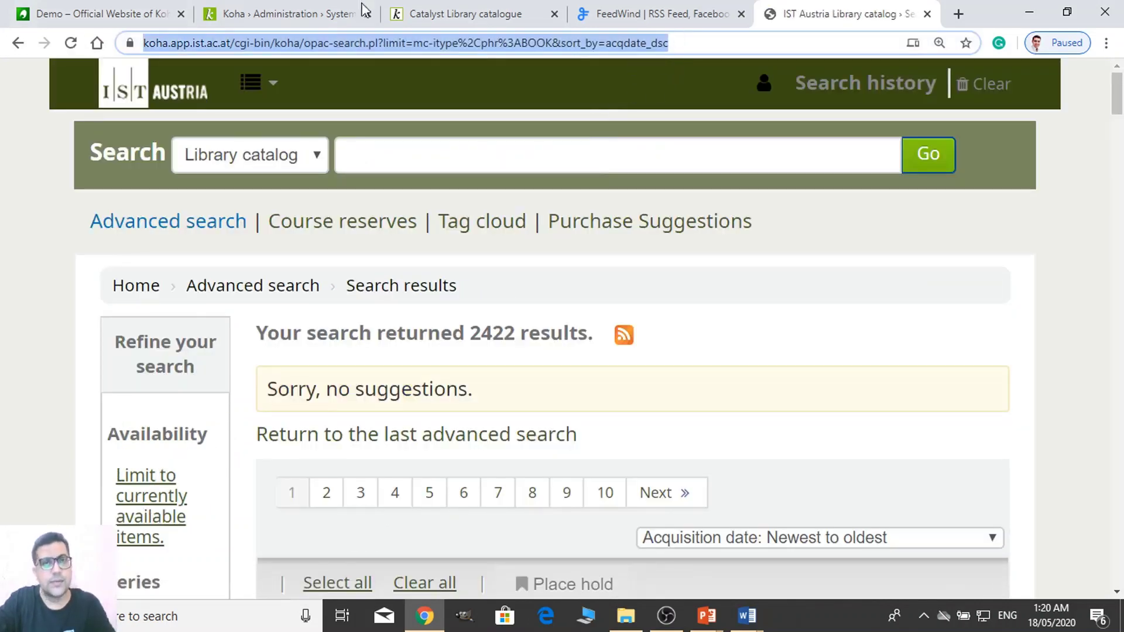
left_click(686, 8)
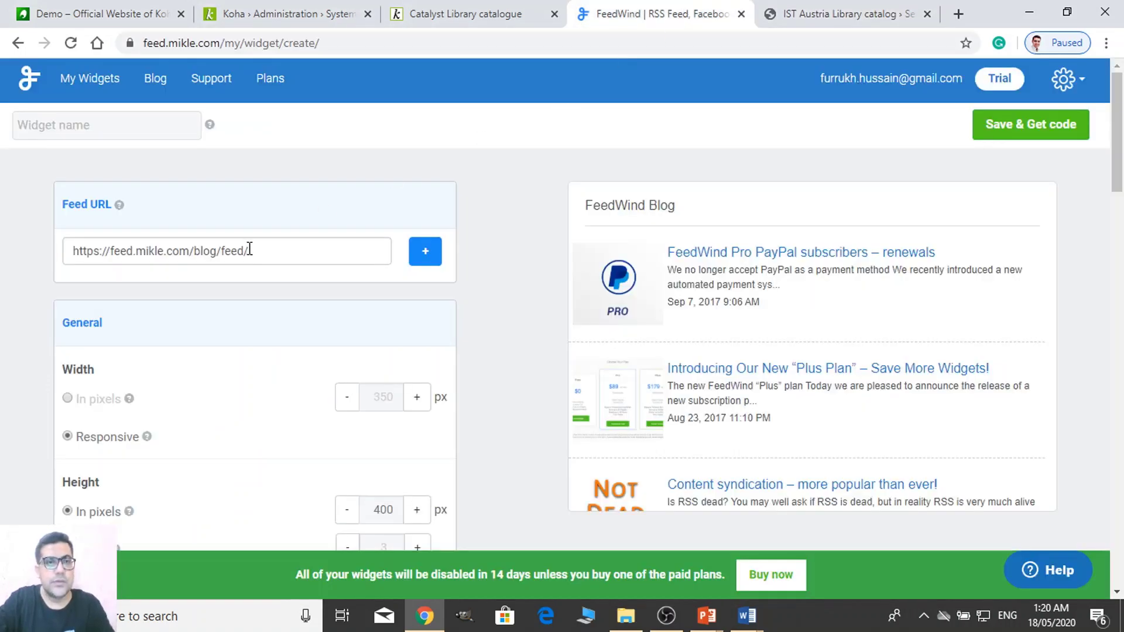
- Replace the widget's feed URL with the copied IST Austria Koha book search address
left_click_drag(248, 248, 37, 256)
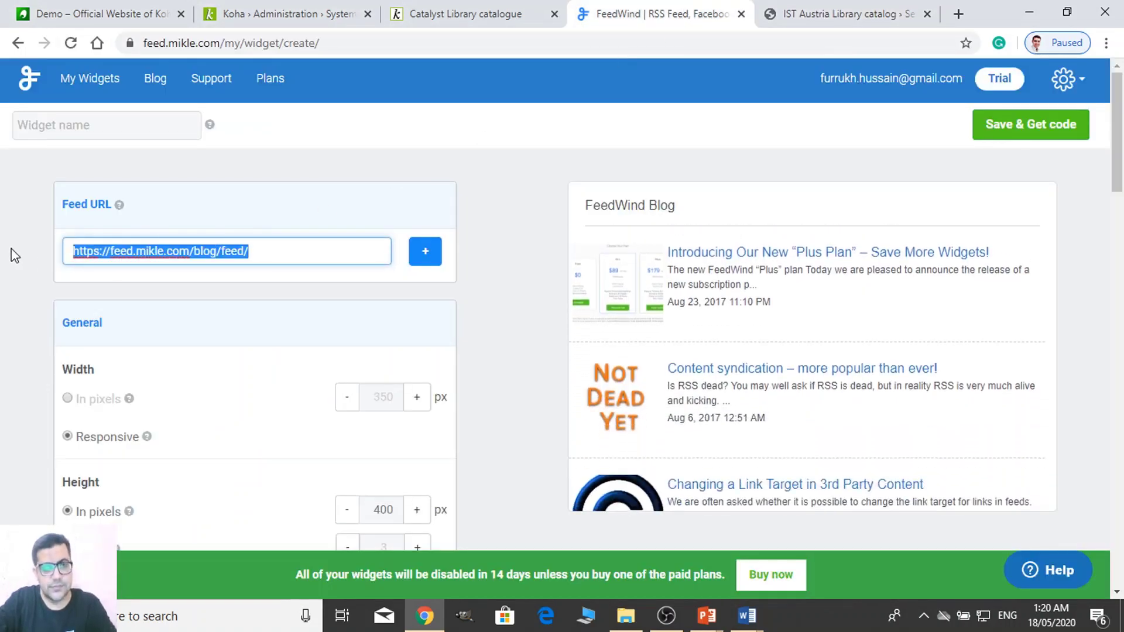
key("ctrl+v")
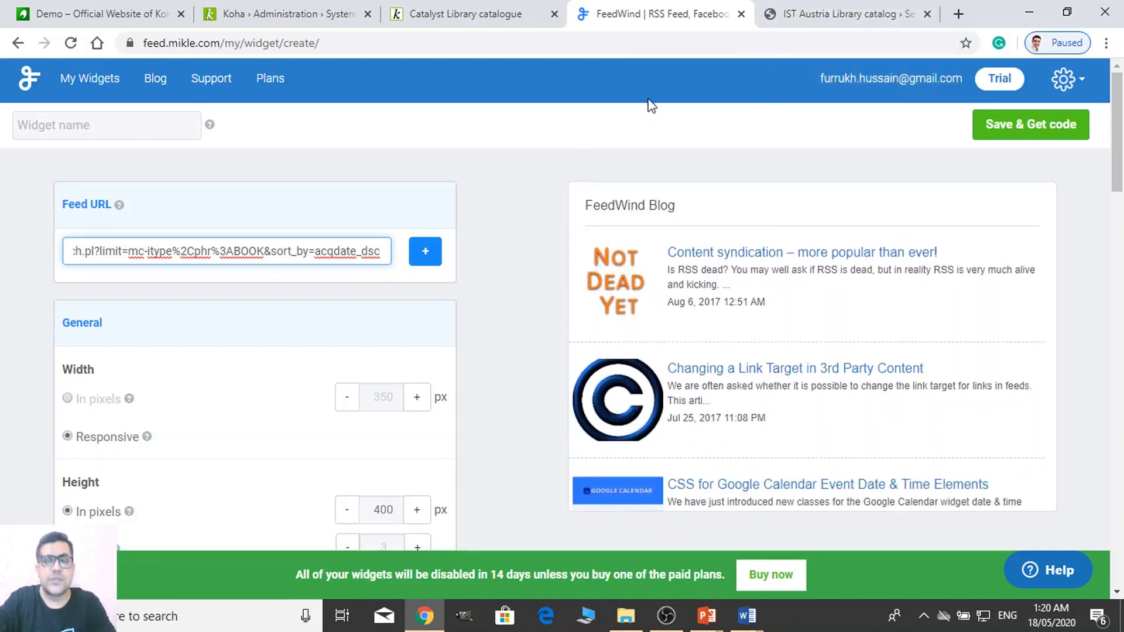
left_click(426, 255)
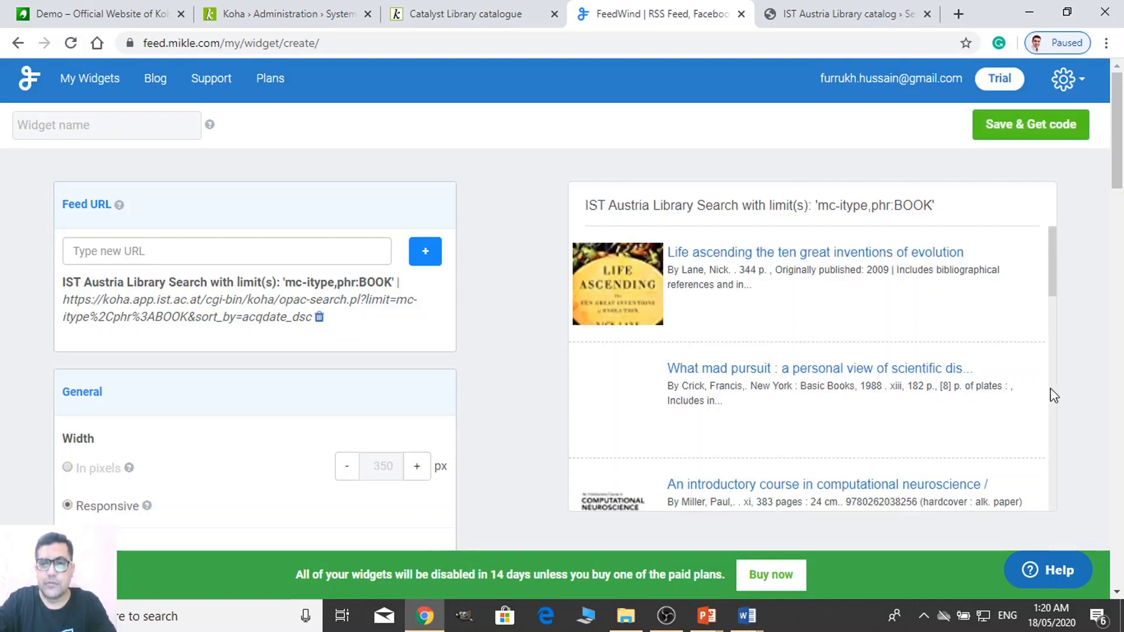
left_click_drag(1119, 178, 1119, 196)
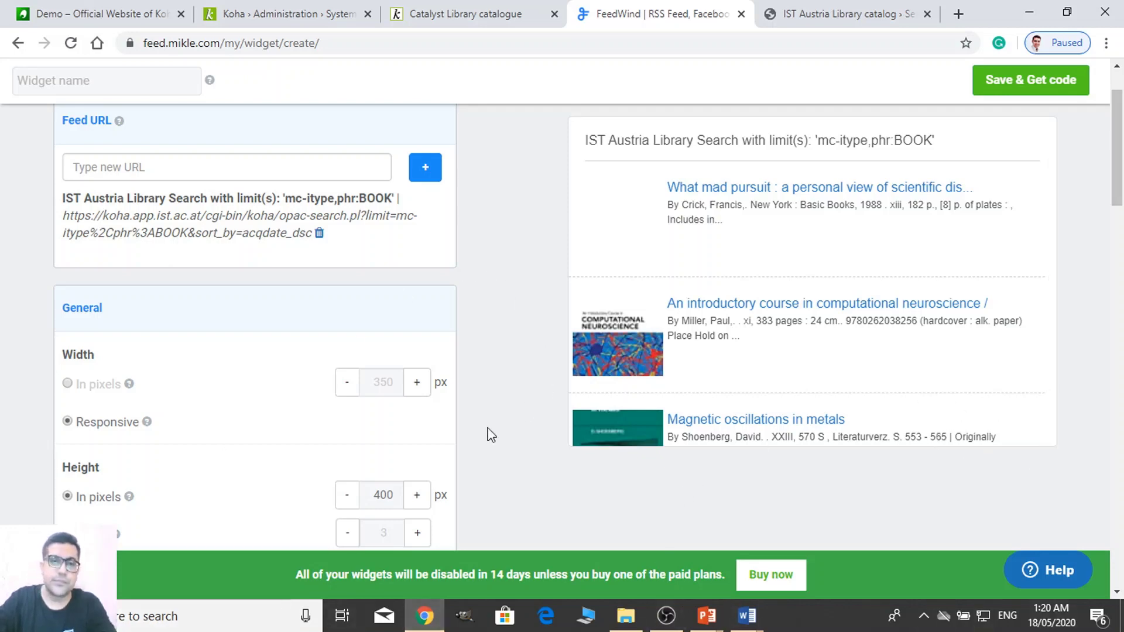
scroll(304, 451, "down", 1)
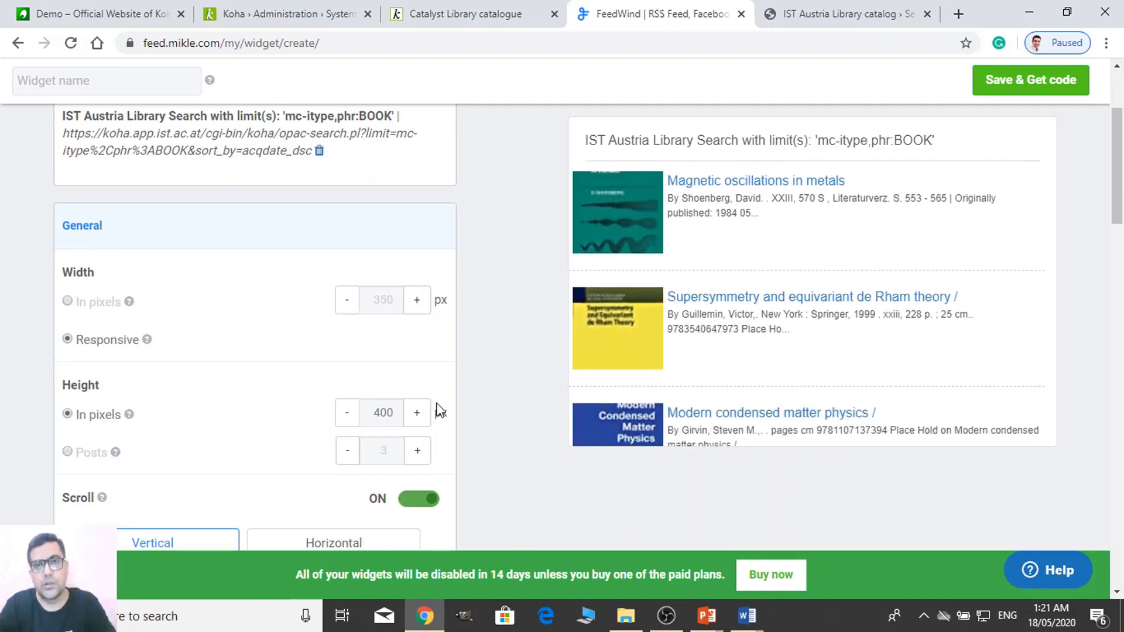
scroll(188, 361, "down", 1)
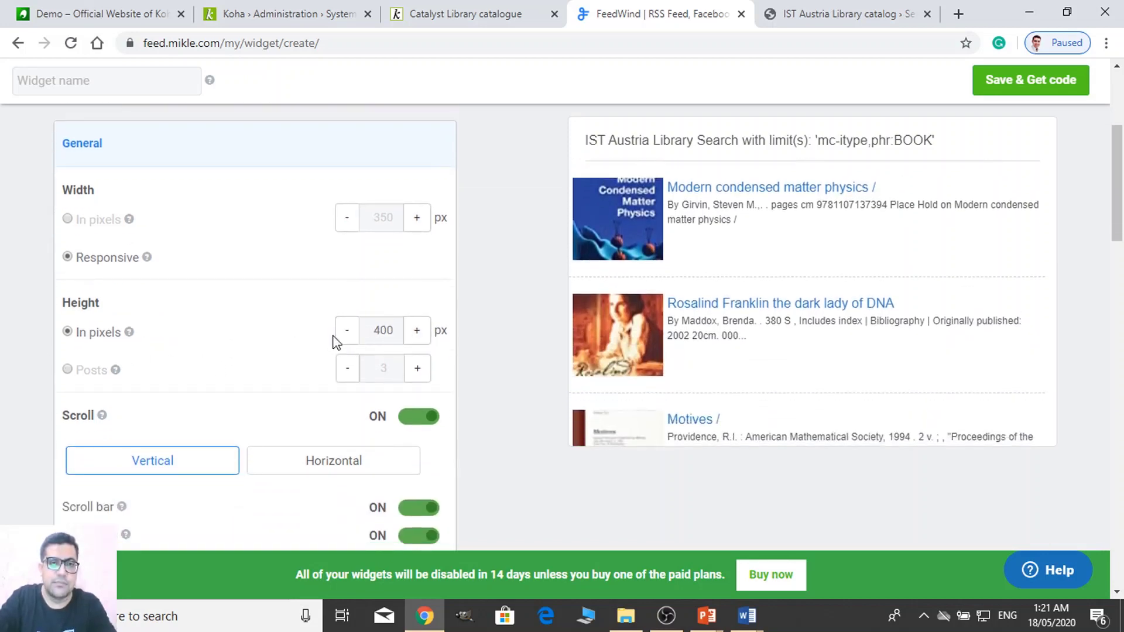
left_click(396, 334)
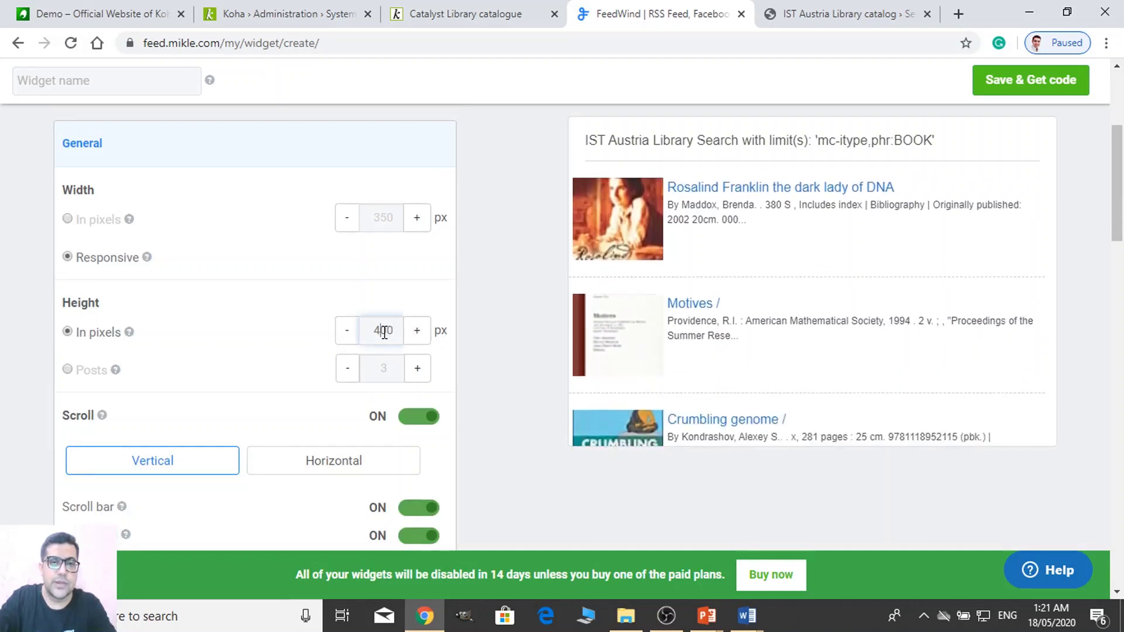
scroll(129, 409, "down", 1)
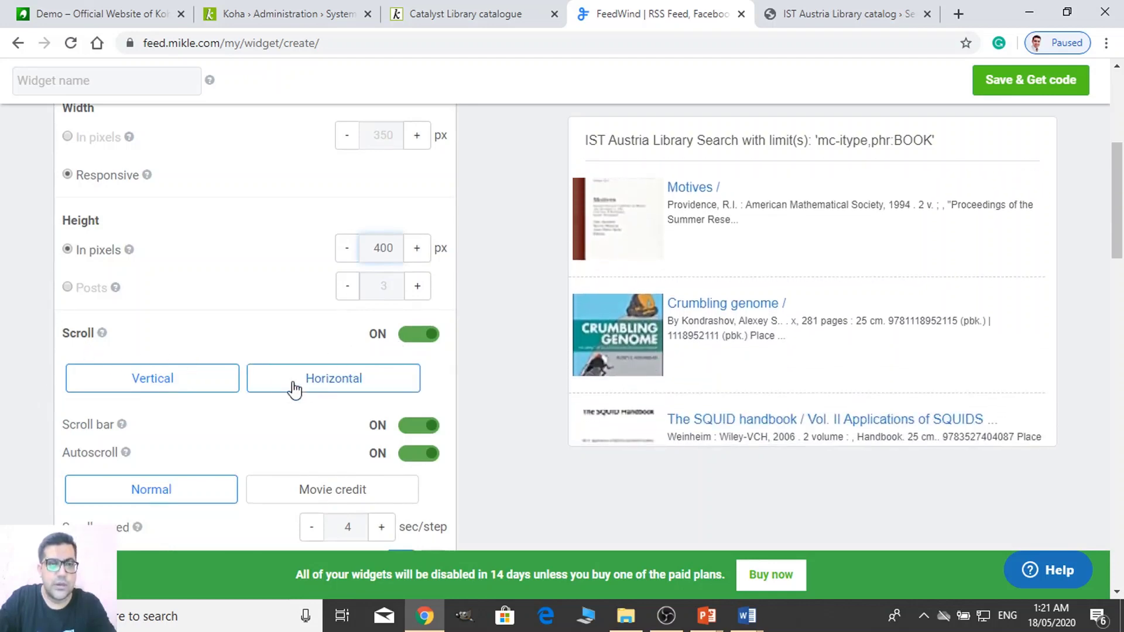
scroll(310, 380, "down", 2)
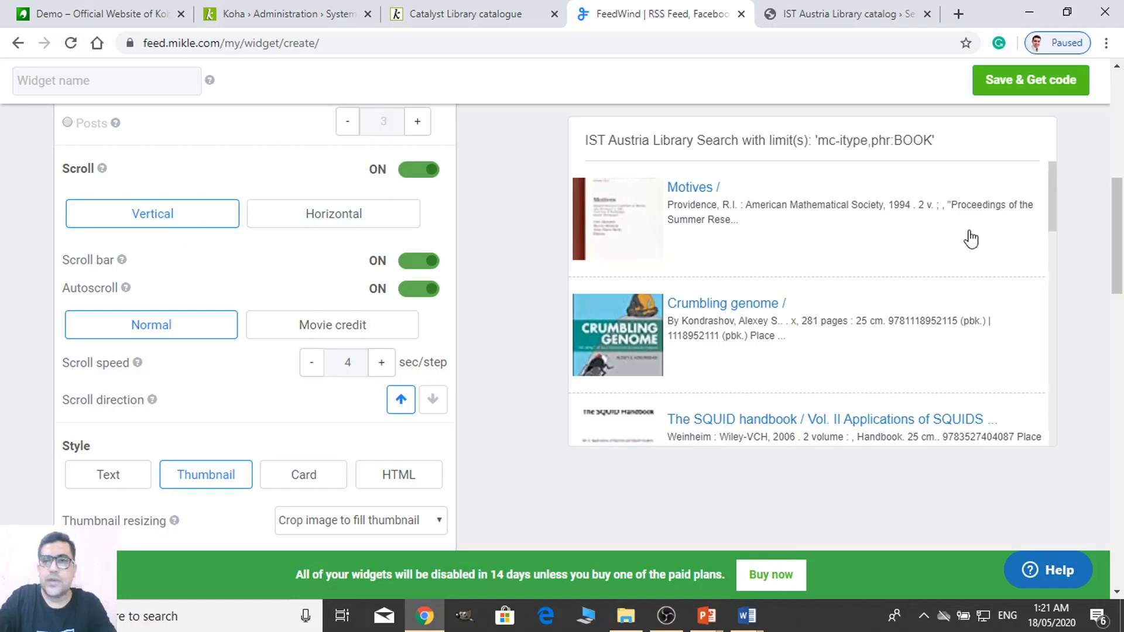
left_click(381, 222)
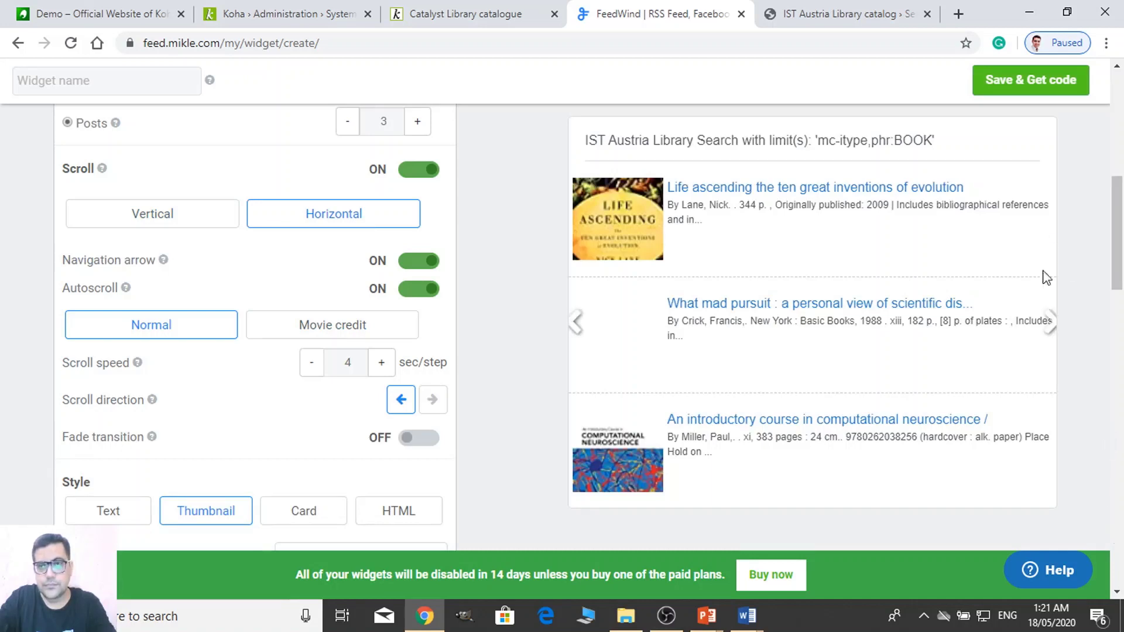
left_click(1044, 327)
left_click(1044, 327)
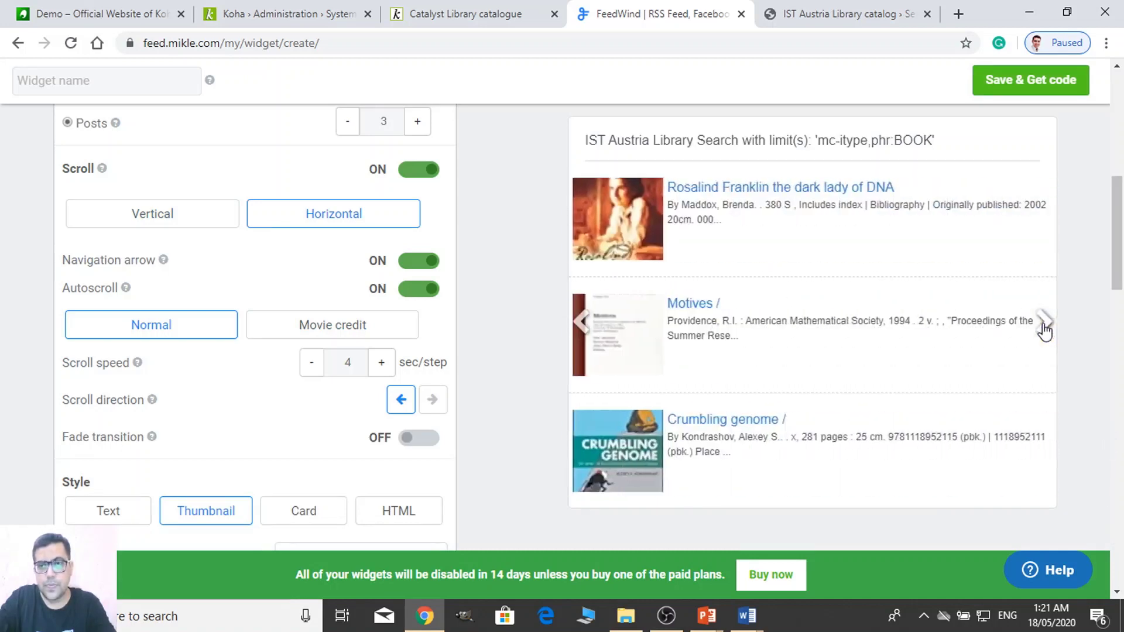
left_click(1045, 327)
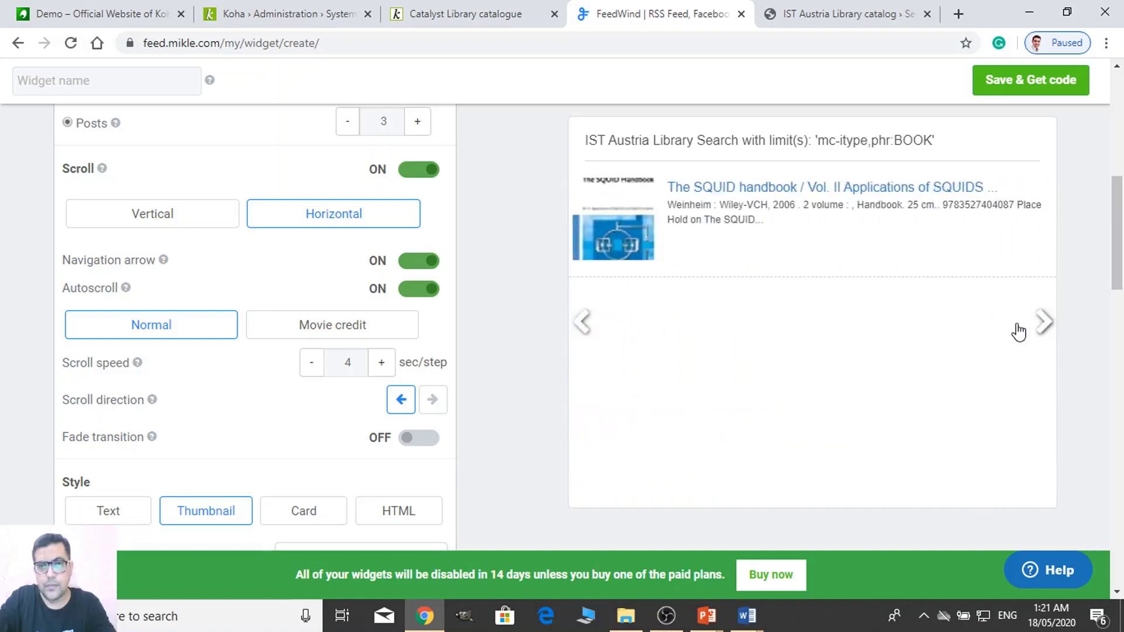
left_click(163, 221)
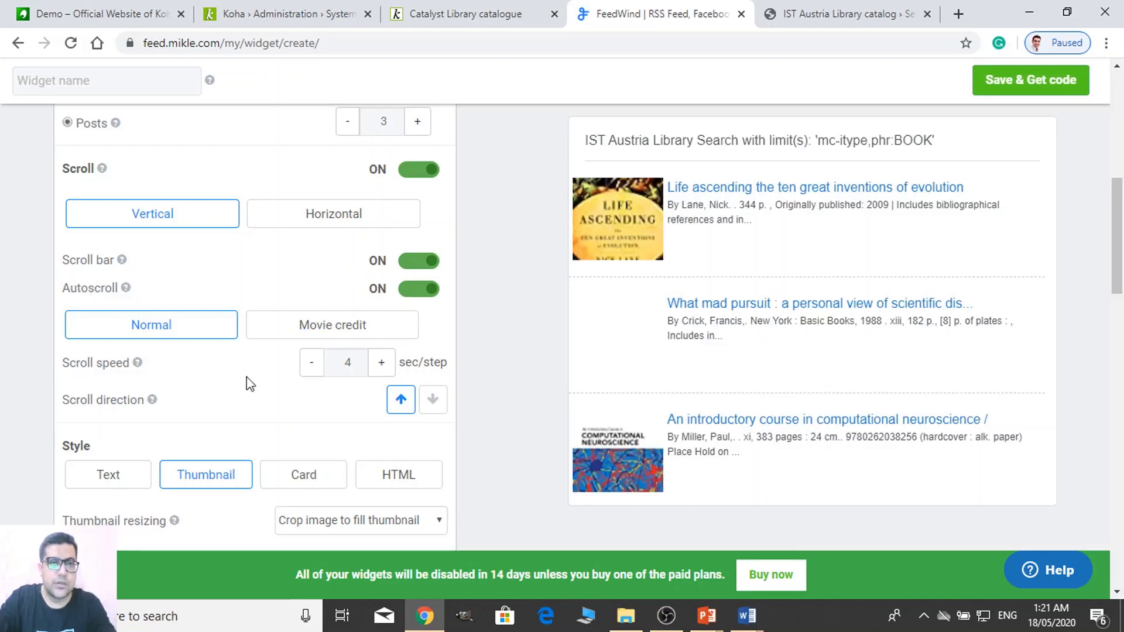
scroll(252, 386, "down", 2)
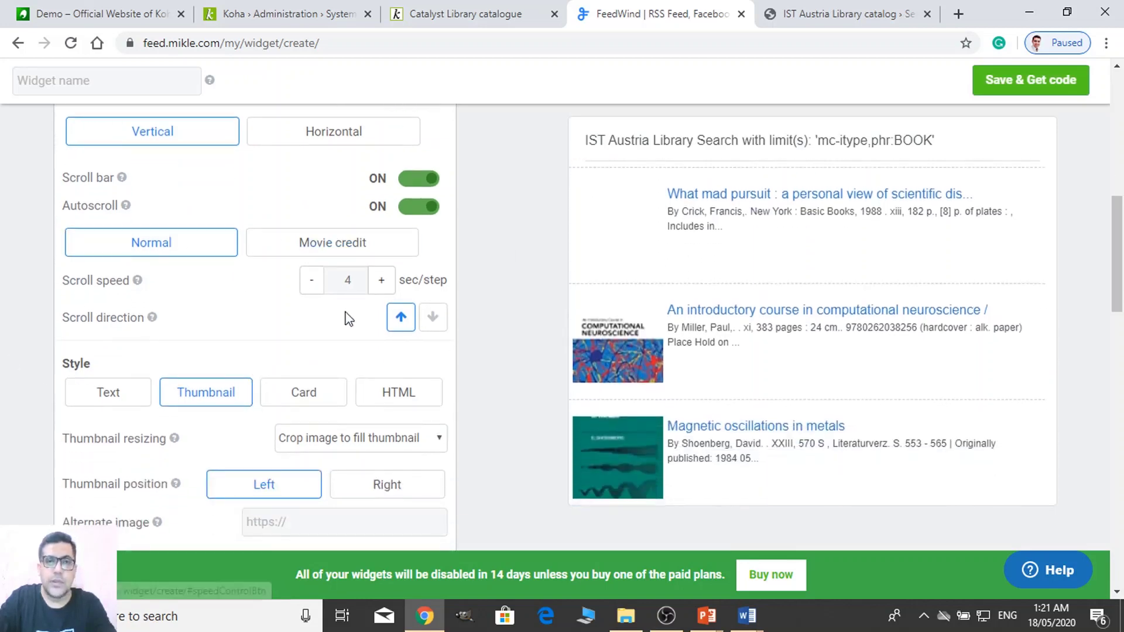
left_click(346, 256)
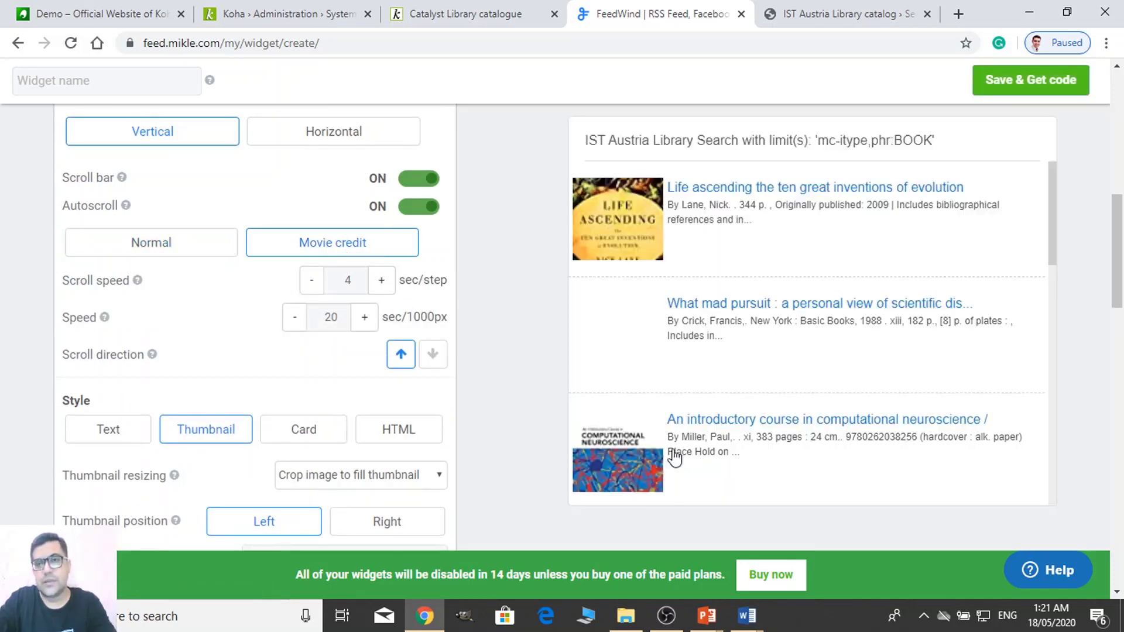
scroll(800, 304, "up", 1)
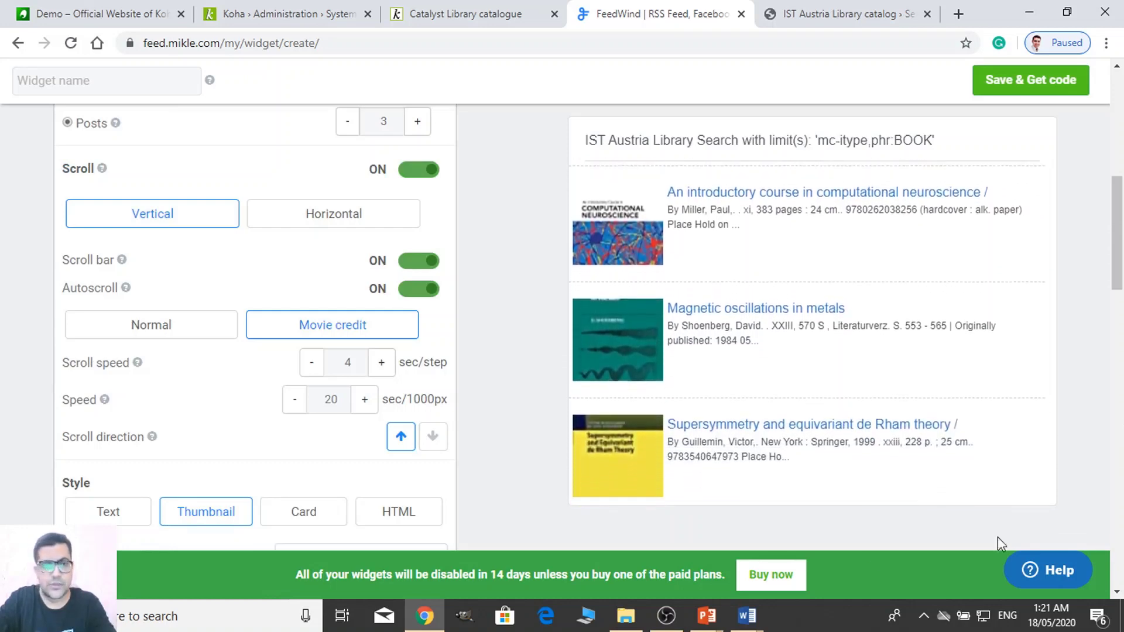
left_click(179, 332)
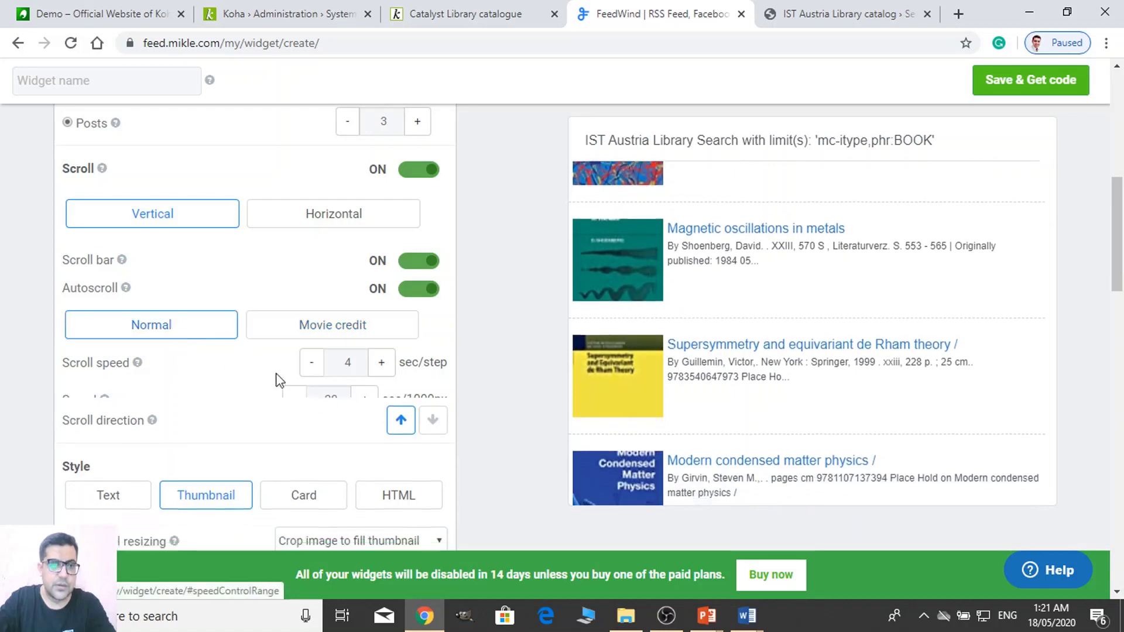
scroll(213, 413, "down", 1)
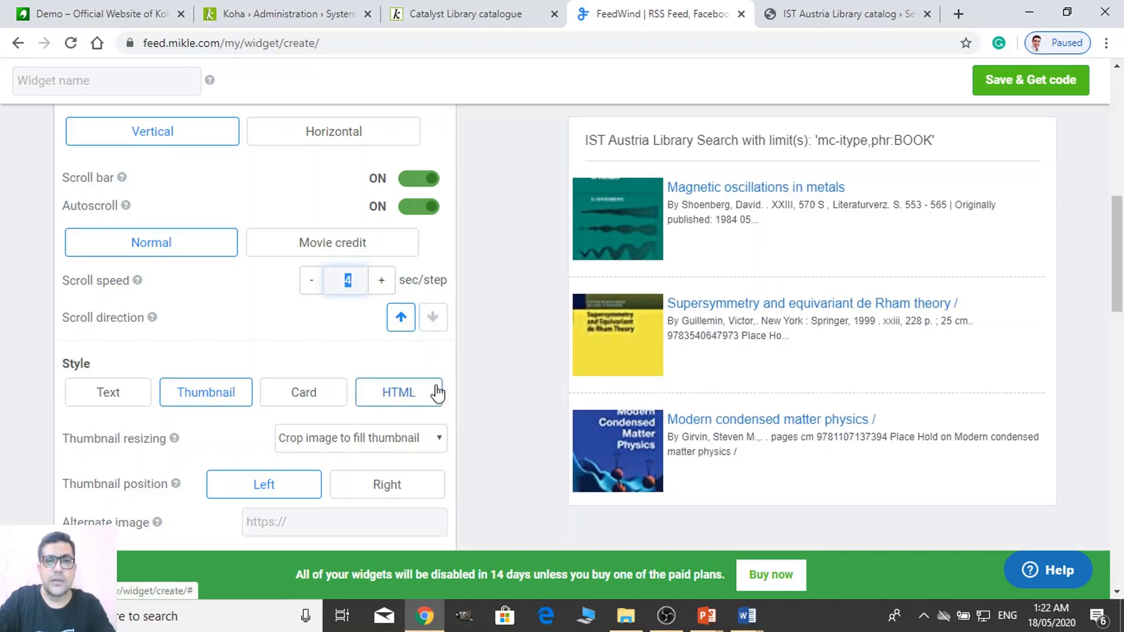
- Zoom the page in, switch the style to Thumbnail, and set thumbnail position to Right
scroll(248, 396, "down", 2)
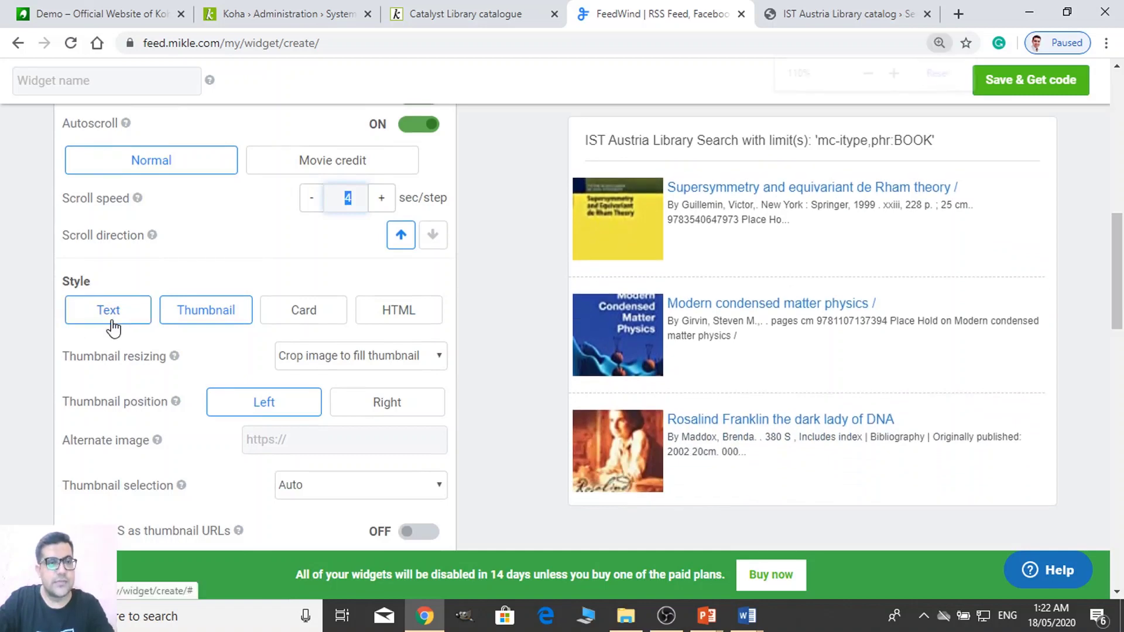
key("ctrl+plus")
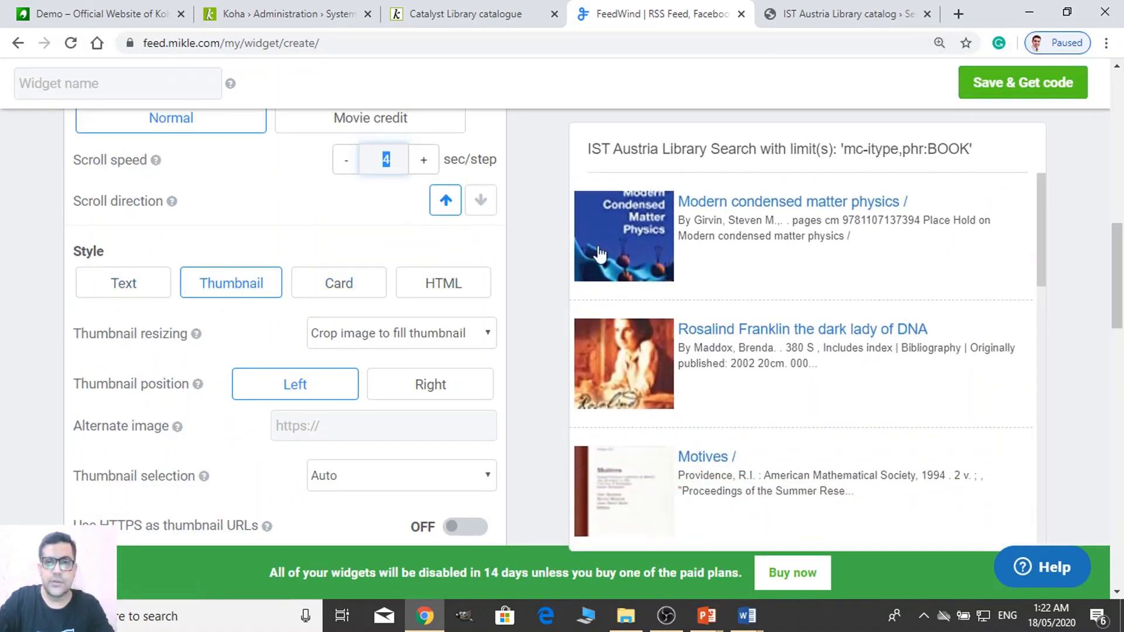
left_click(131, 287)
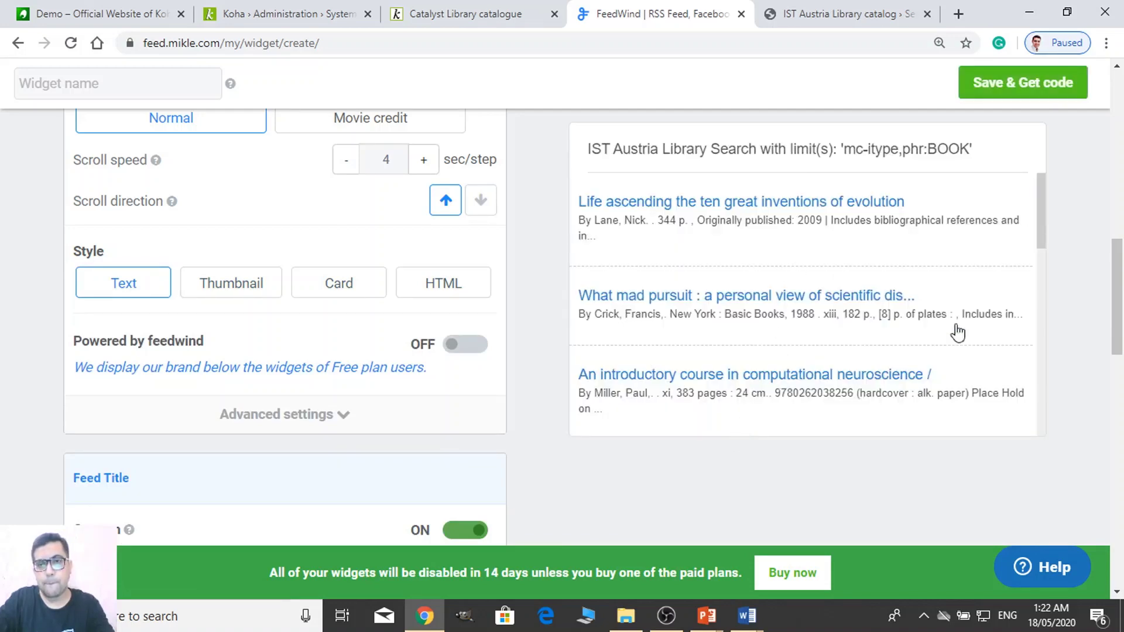
left_click(217, 301)
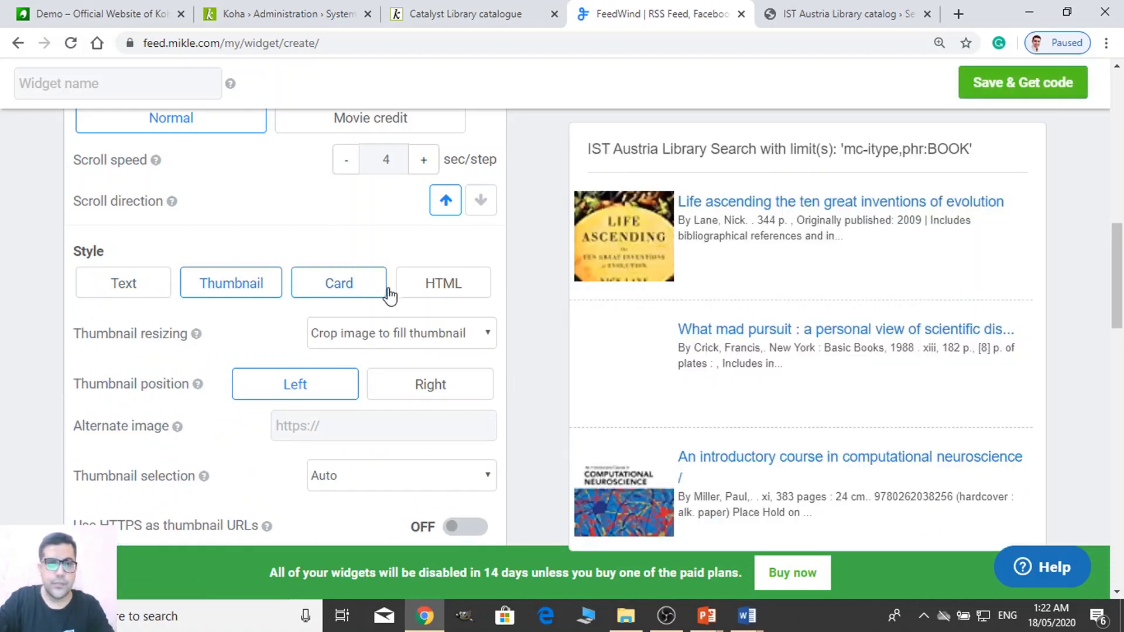
scroll(304, 406, "down", 1)
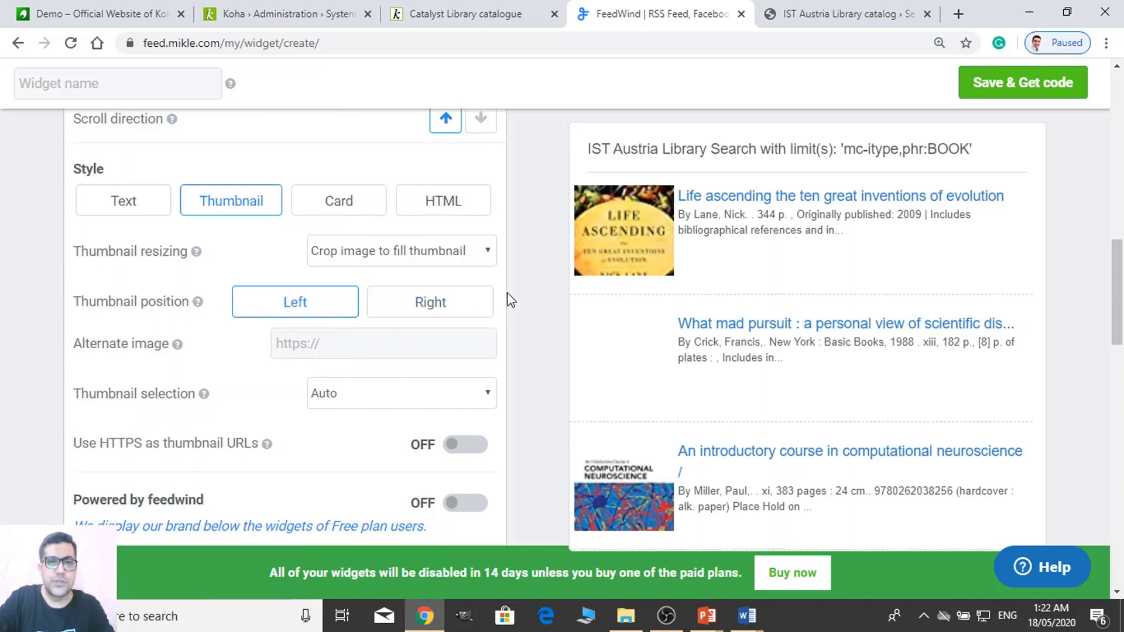
left_click(420, 321)
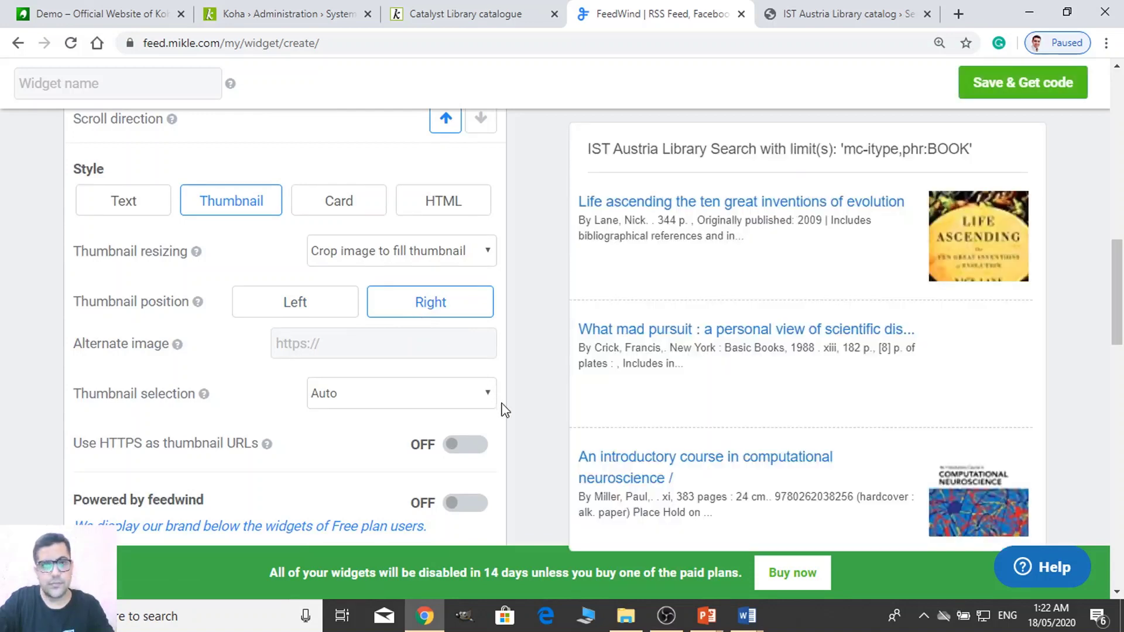
scroll(503, 411, "down", 2)
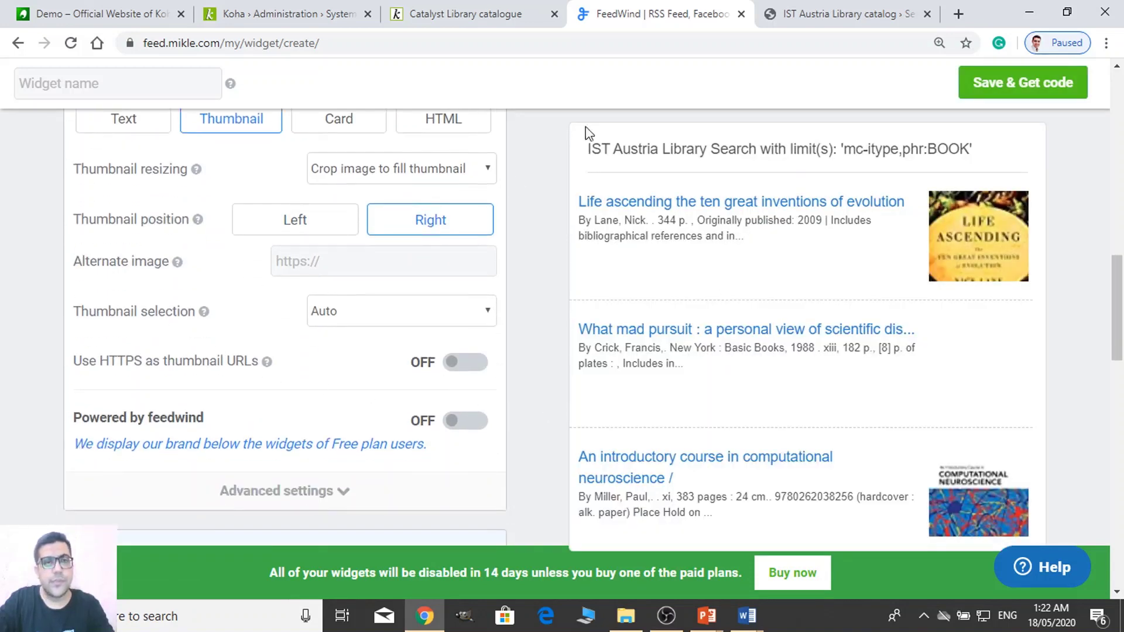
scroll(147, 312, "down", 2)
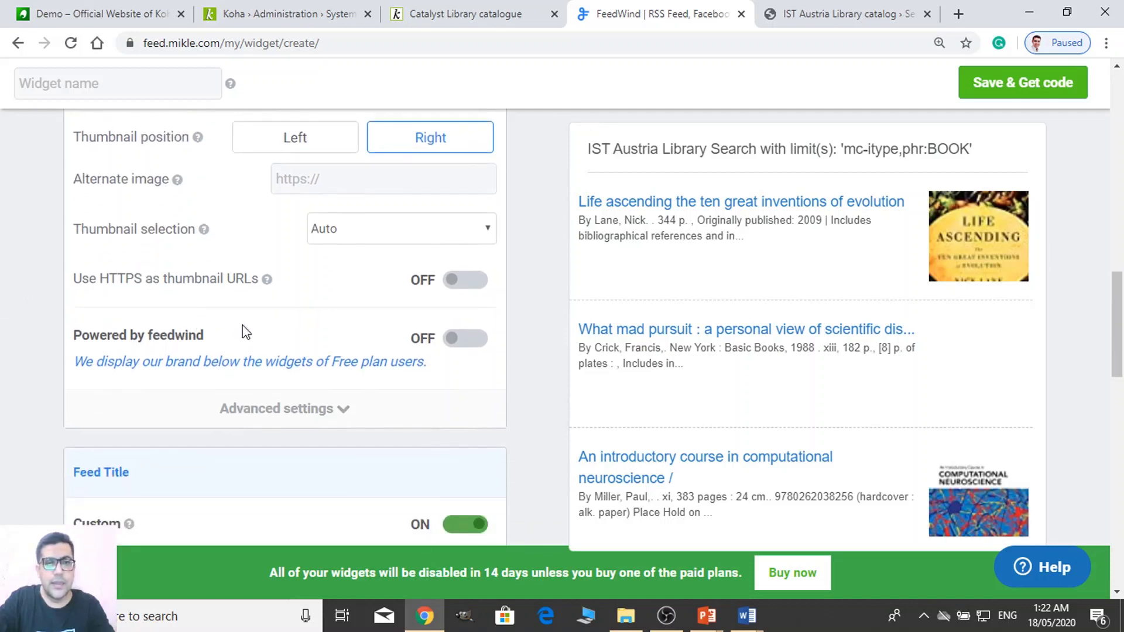
scroll(227, 279, "down", 6)
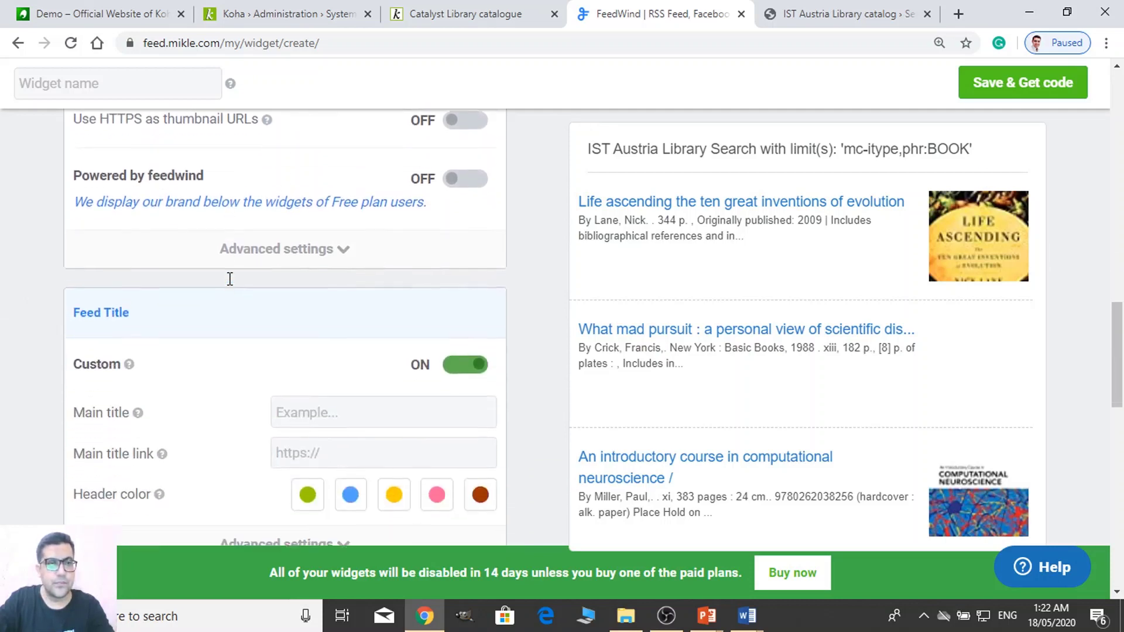
- Enter 'New Books' as the main title and settle on the yellow header colour
scroll(233, 285, "down", 2)
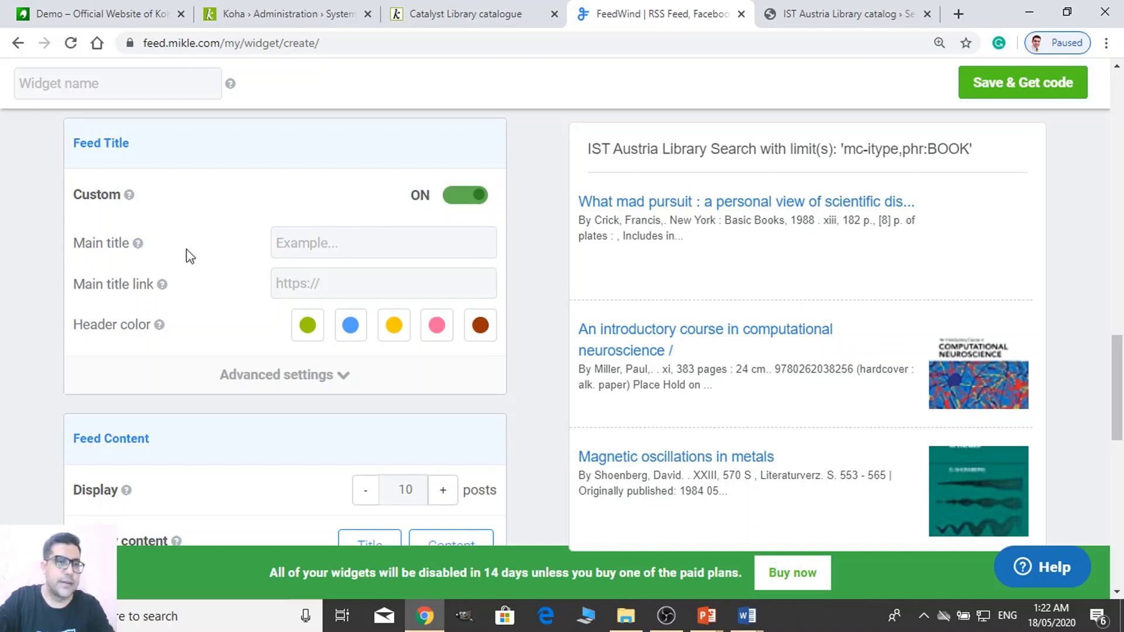
left_click(422, 242)
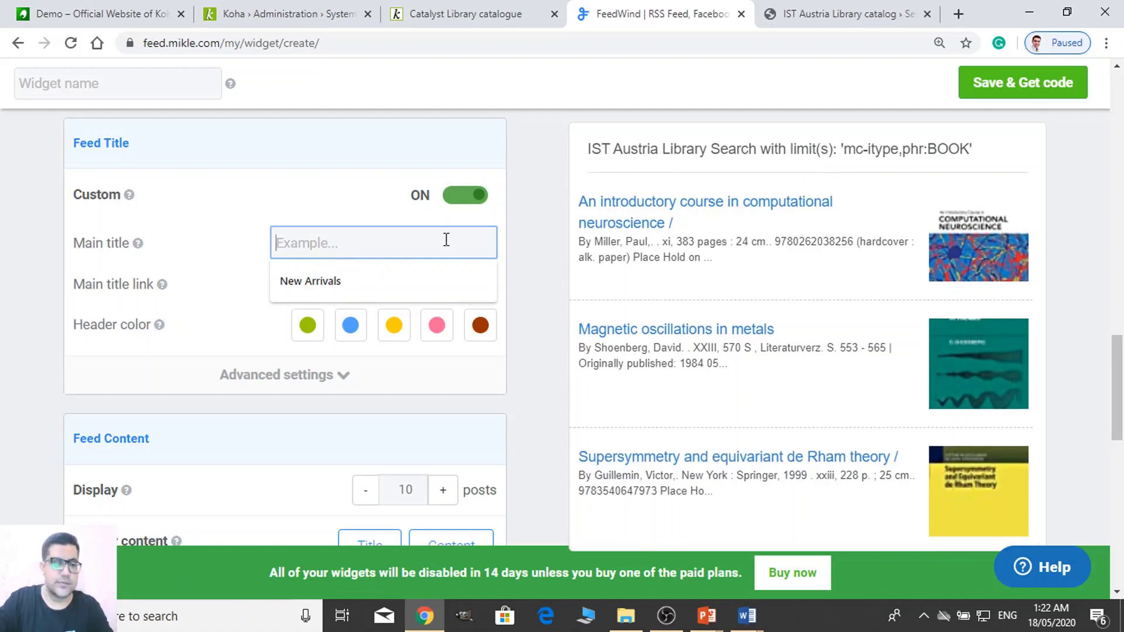
type("New Books")
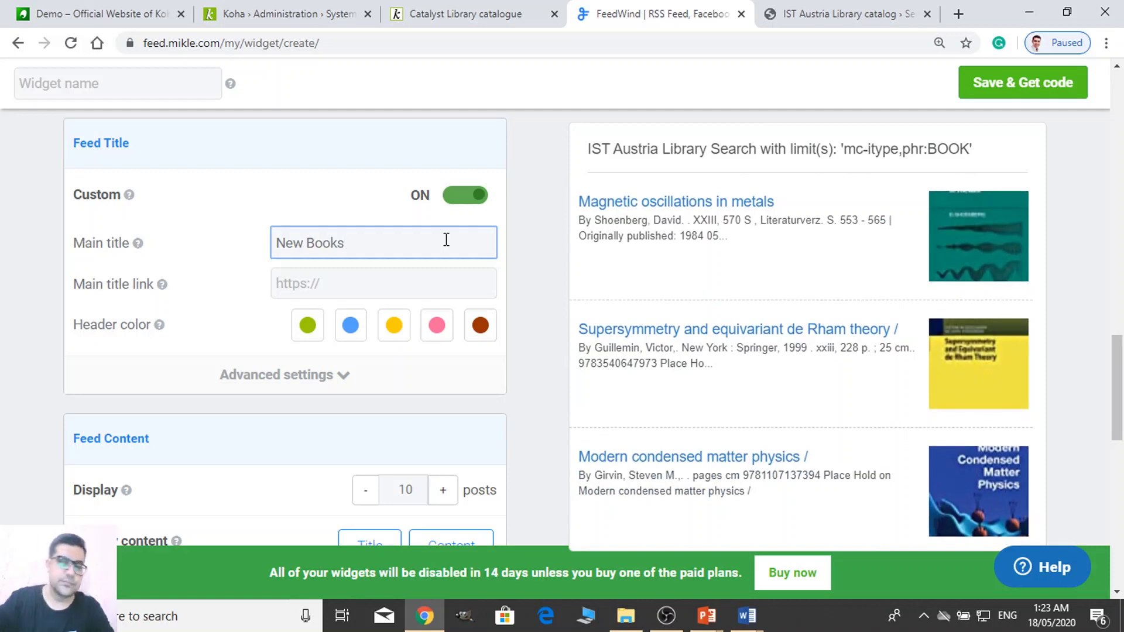
left_click(406, 326)
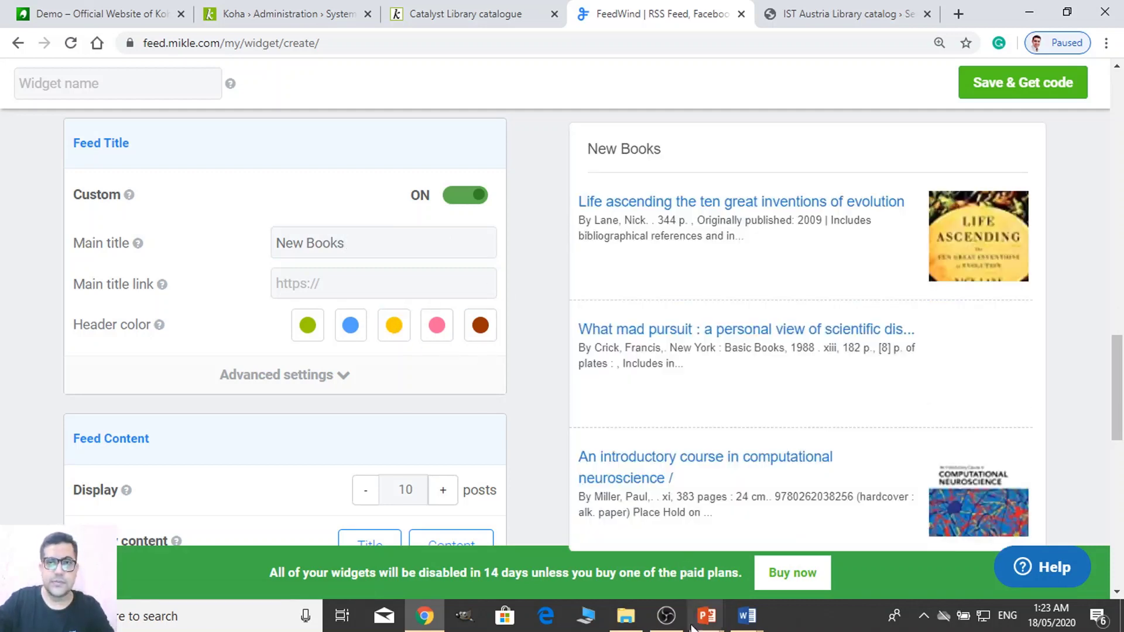
left_click(446, 329)
left_click(483, 339)
left_click(433, 334)
left_click(394, 328)
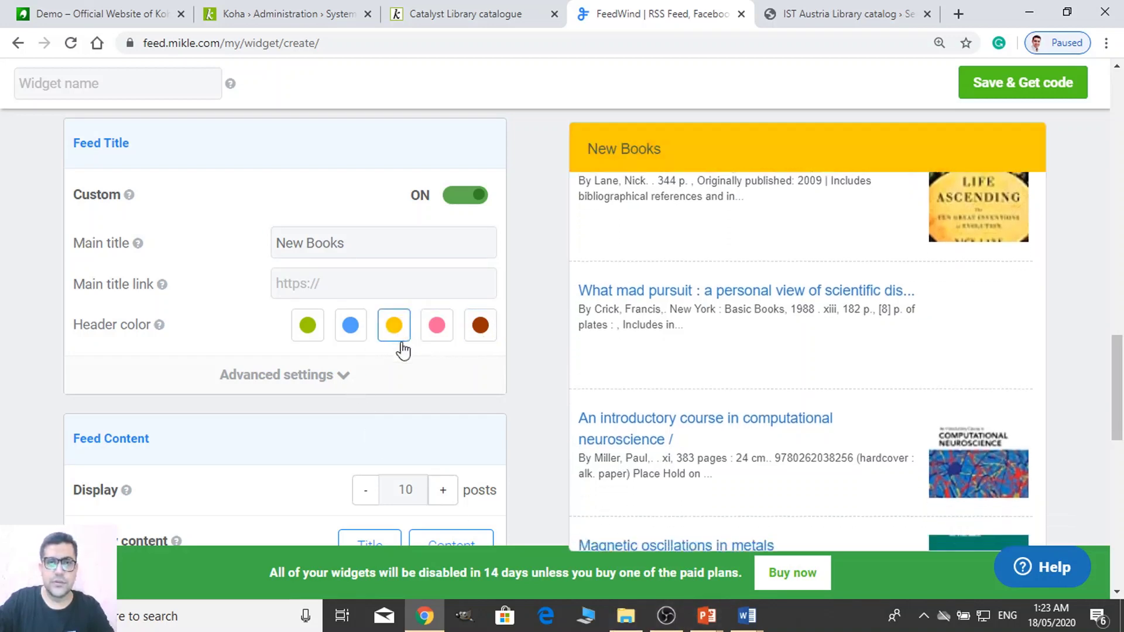
- Turn Bold on for the header title under Advanced settings
scroll(250, 386, "down", 3)
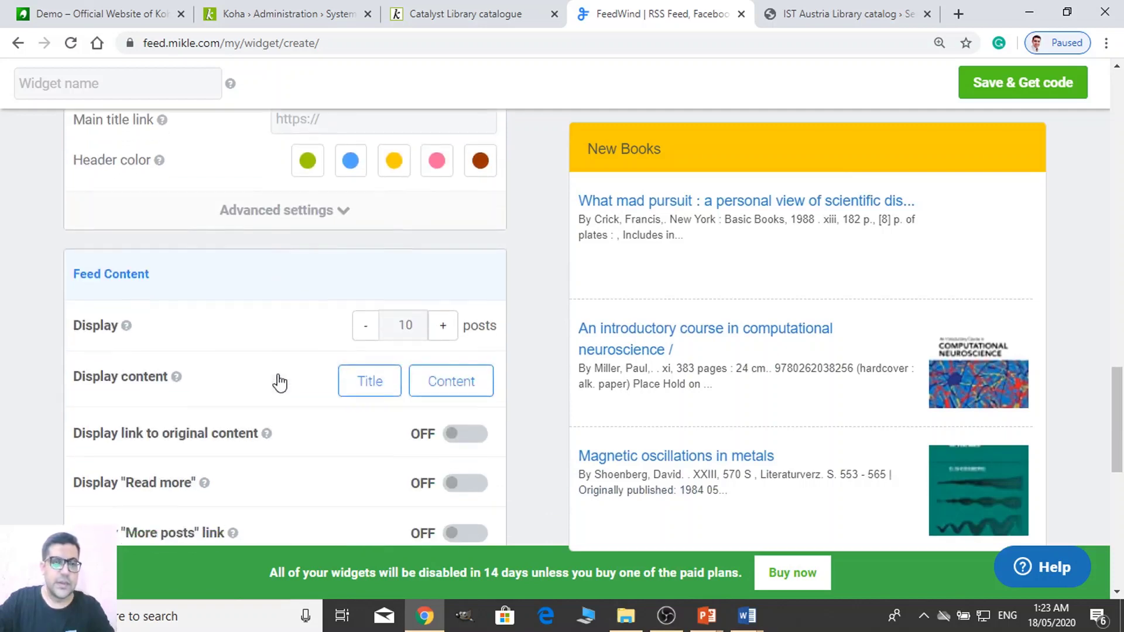
left_click(321, 221)
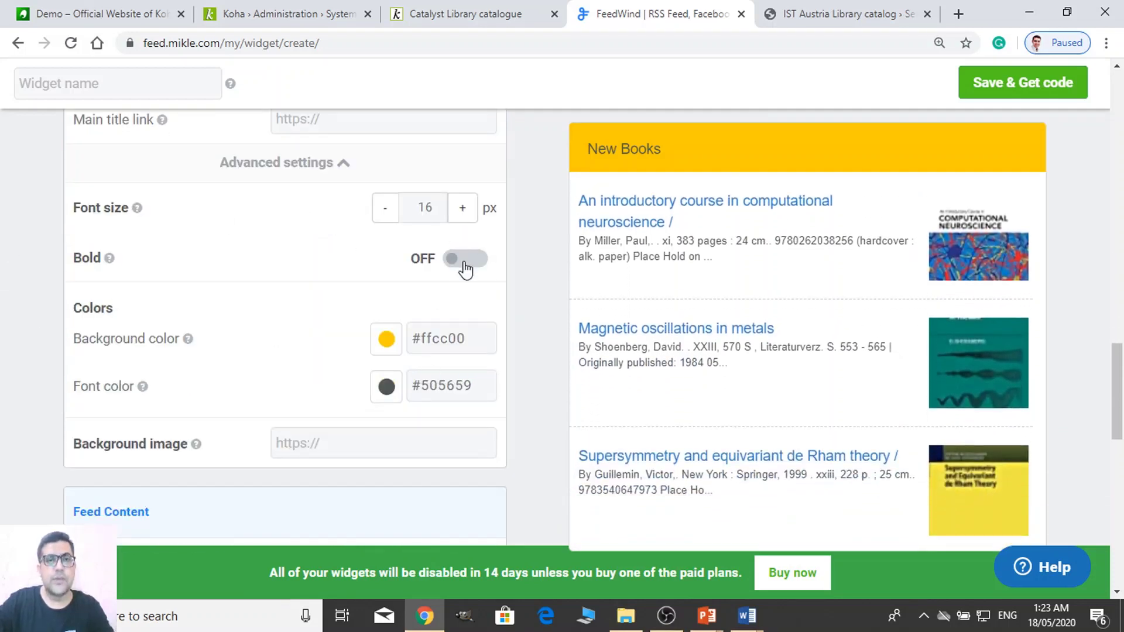
left_click(465, 264)
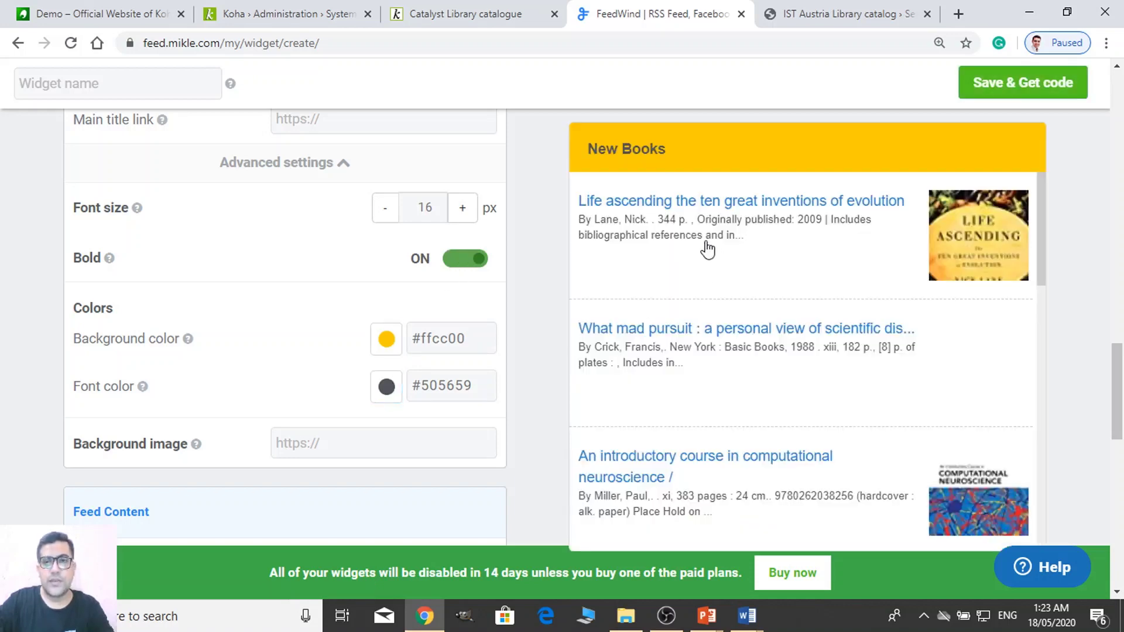
scroll(259, 392, "down", 3)
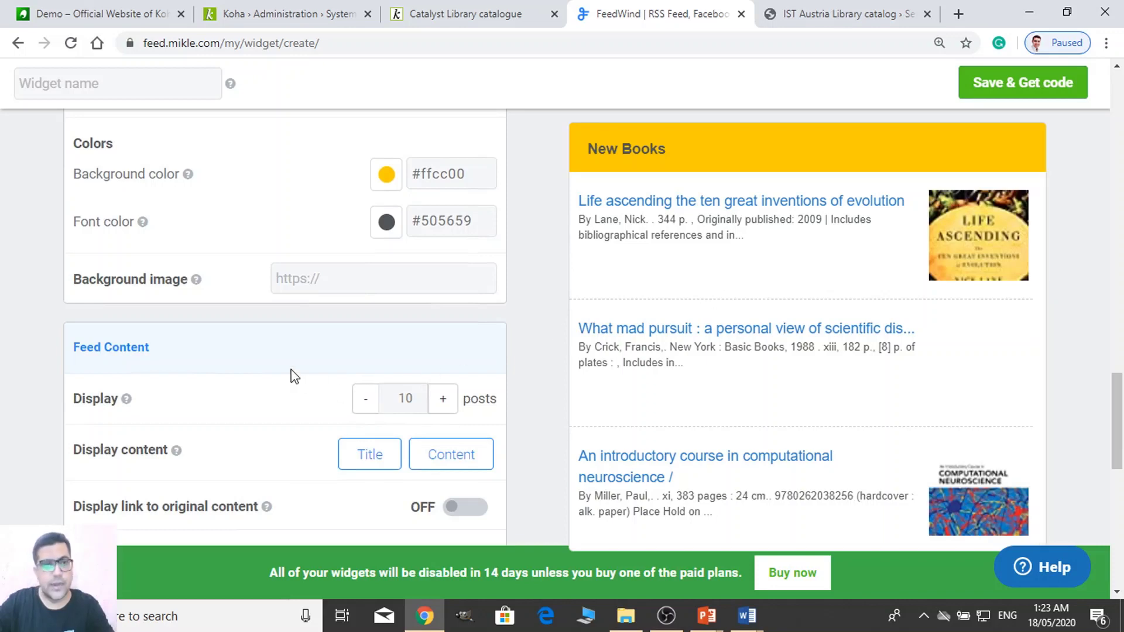
scroll(287, 372, "down", 3)
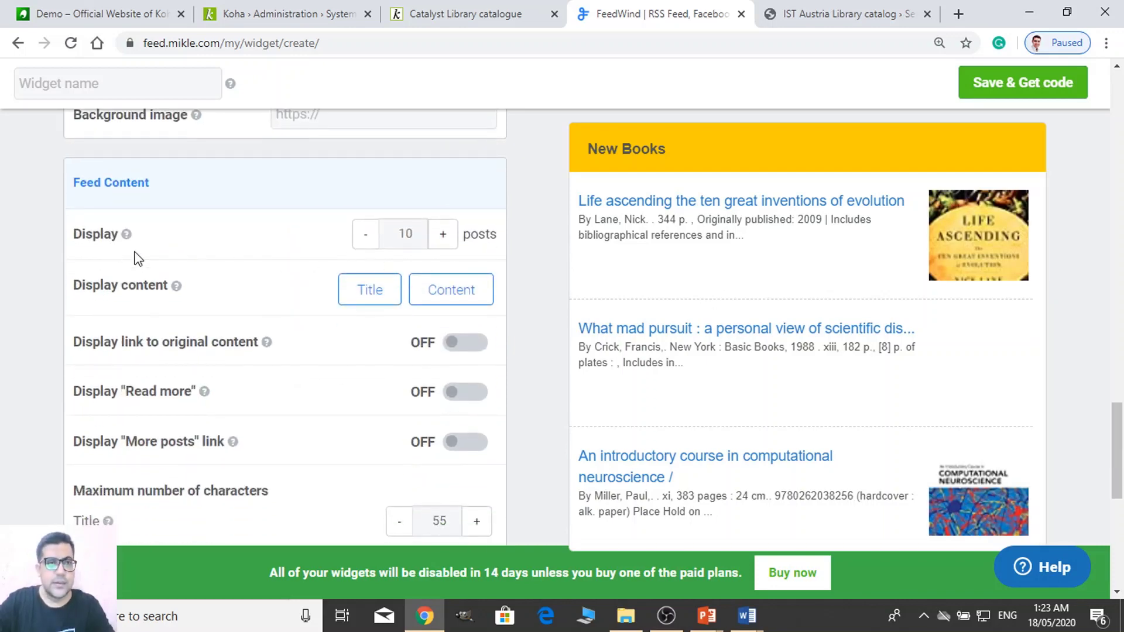
scroll(138, 258, "down", 2)
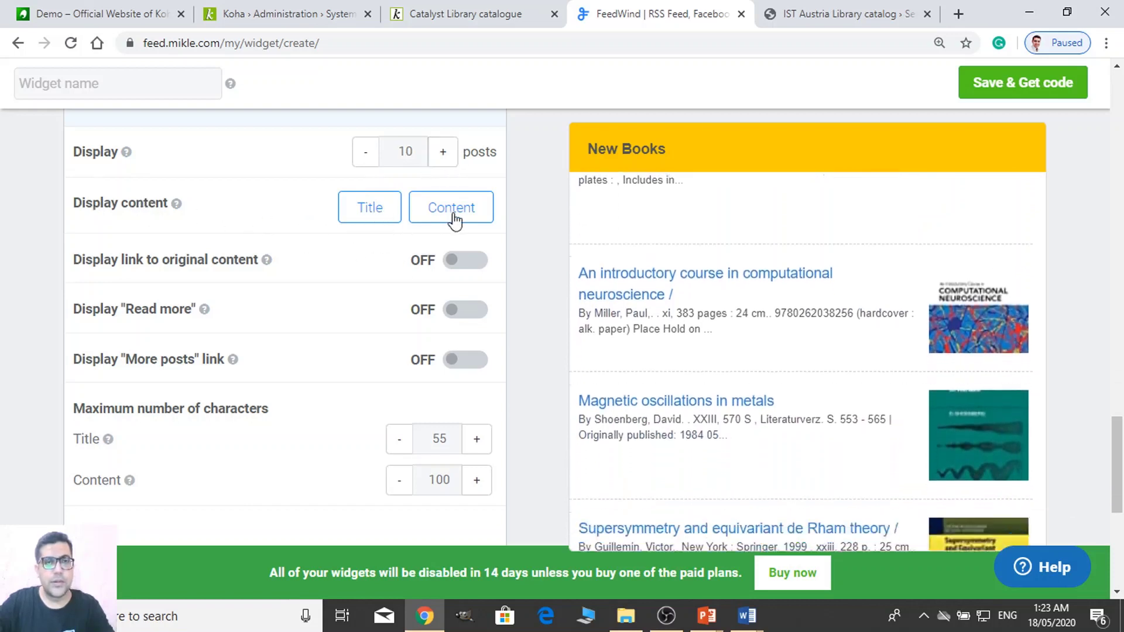
- Show titles with content, and enable original-content links, 'Read more' links and the 'More posts' link
scroll(416, 323, "down", 3)
scroll(50, 210, "up", 2)
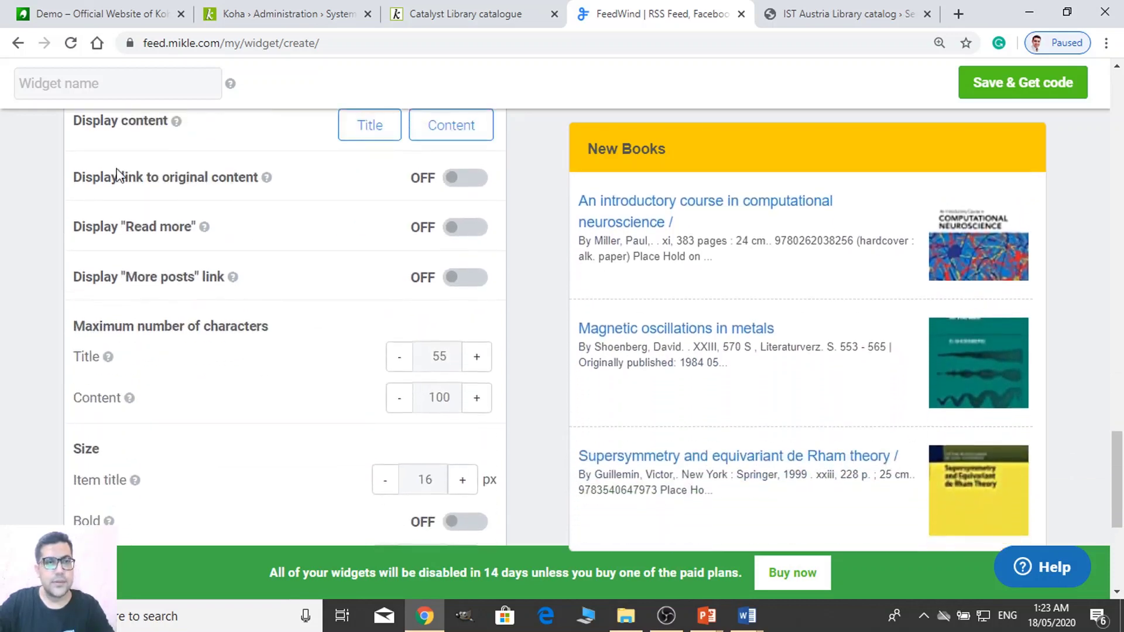
scroll(446, 188, "up", 2)
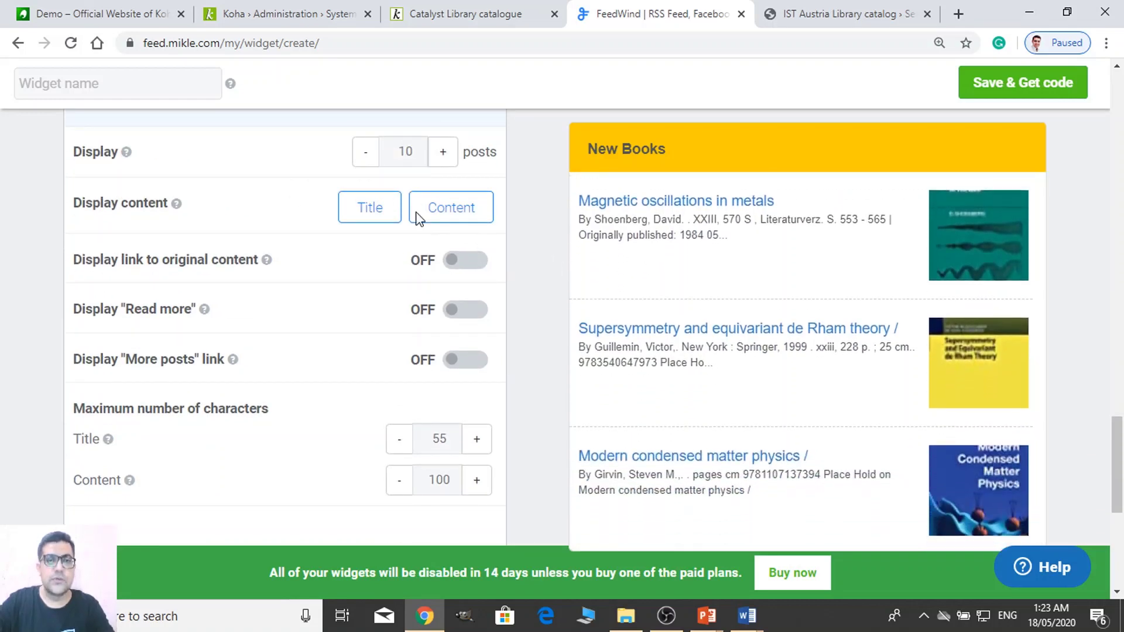
left_click(439, 221)
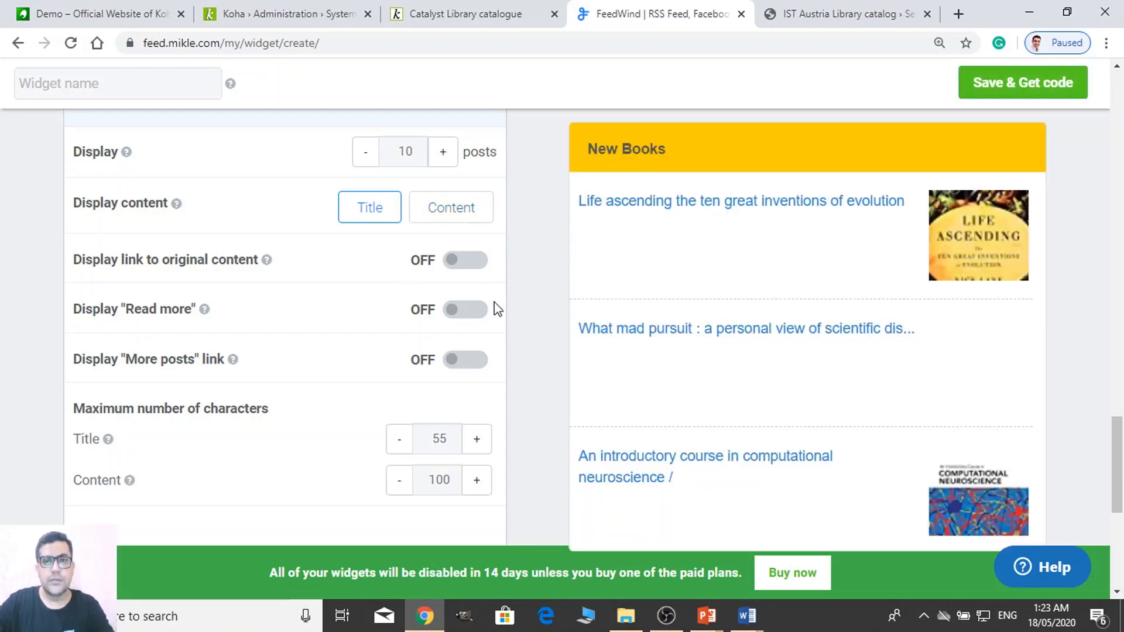
left_click(416, 206)
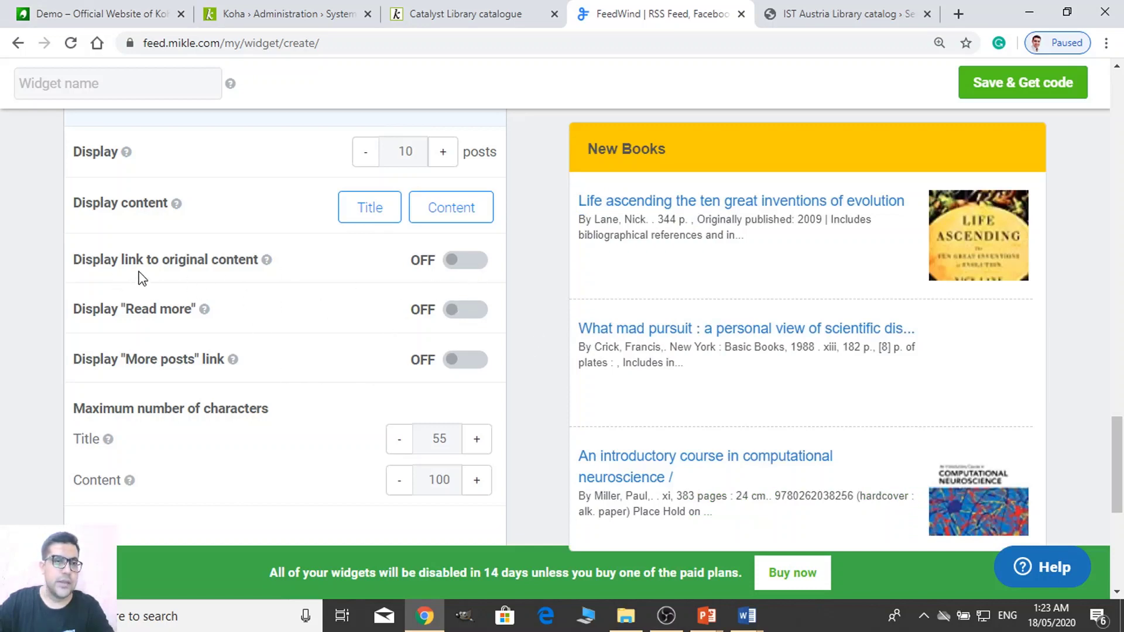
left_click(466, 263)
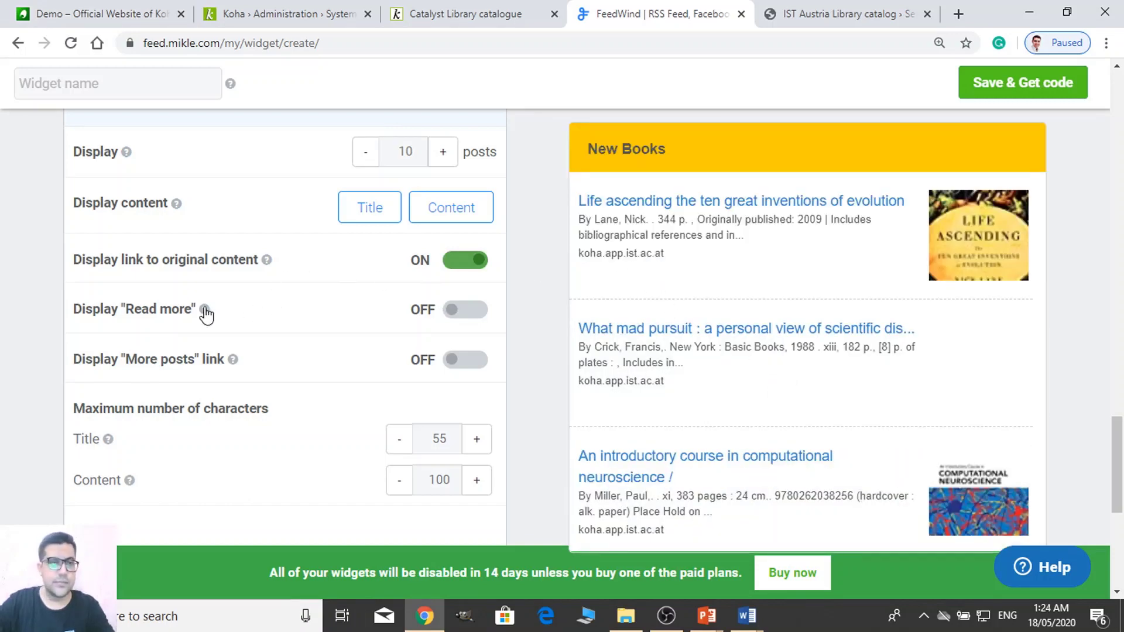
left_click(466, 310)
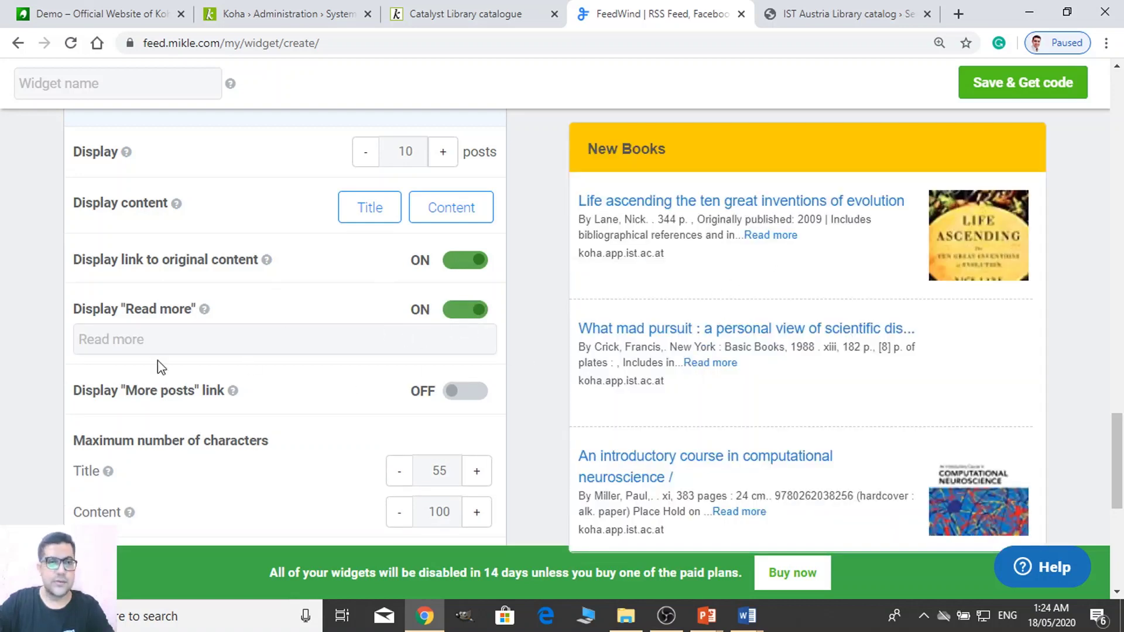
scroll(346, 366, "down", 1)
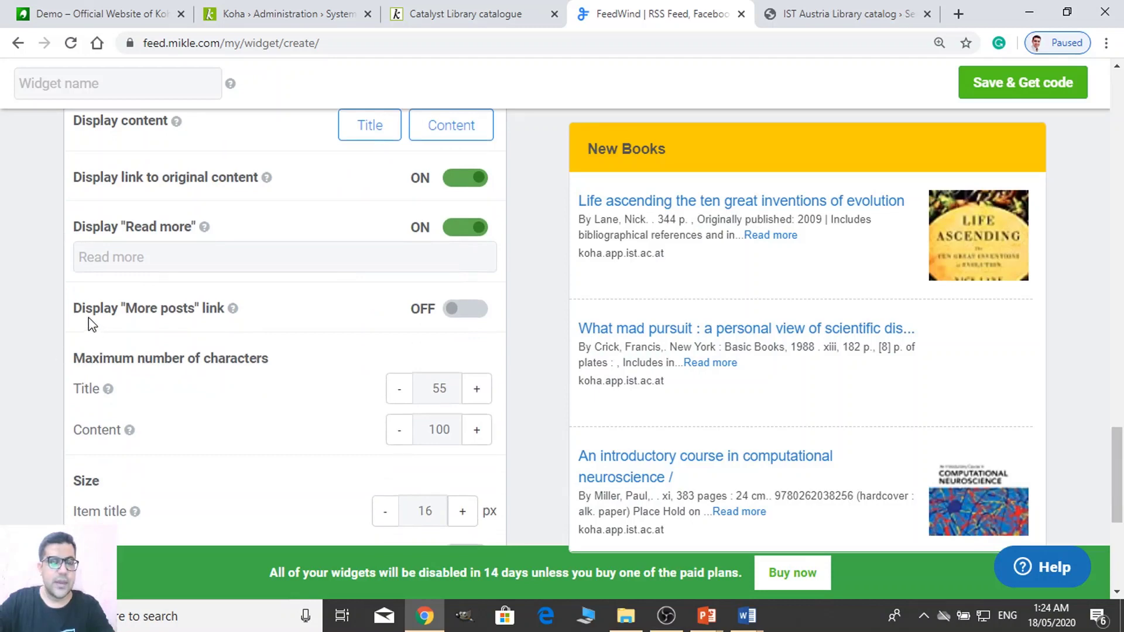
left_click(460, 303)
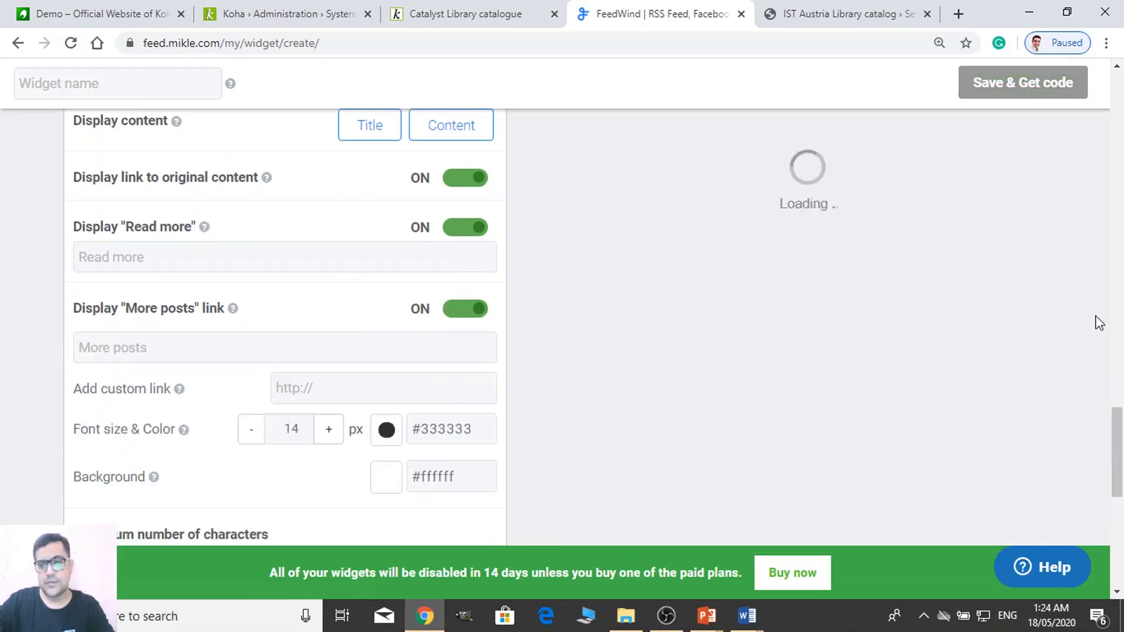
- Look over the FeedWind widget settings, zooming the page out and then slightly in
scroll(902, 501, "down", 5)
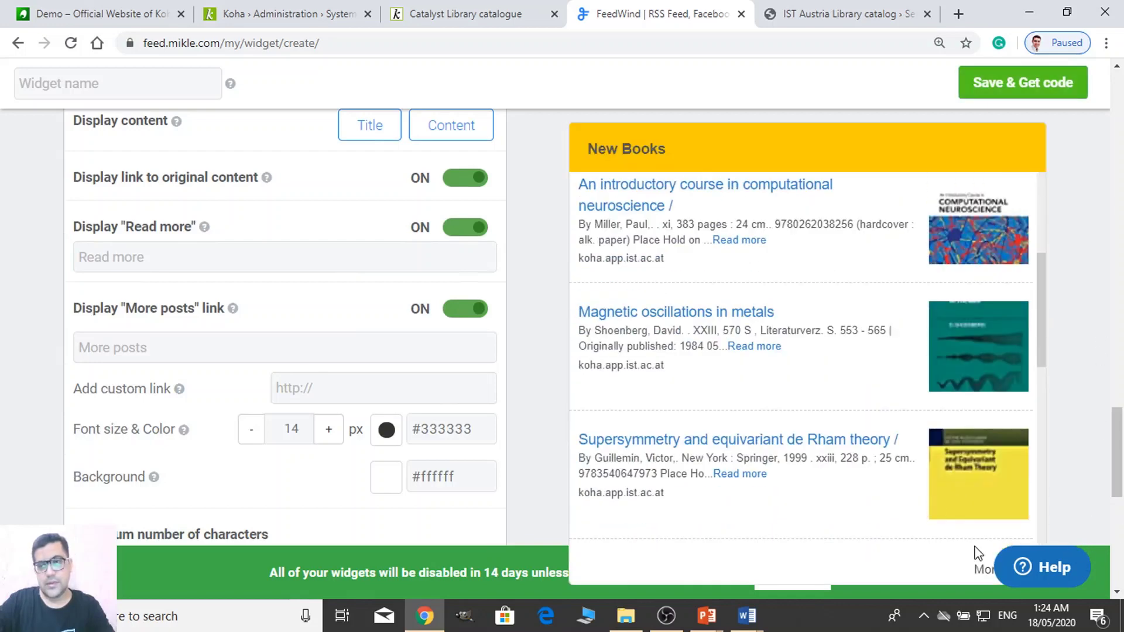
scroll(977, 577, "up", 5)
scroll(977, 588, "down", 3)
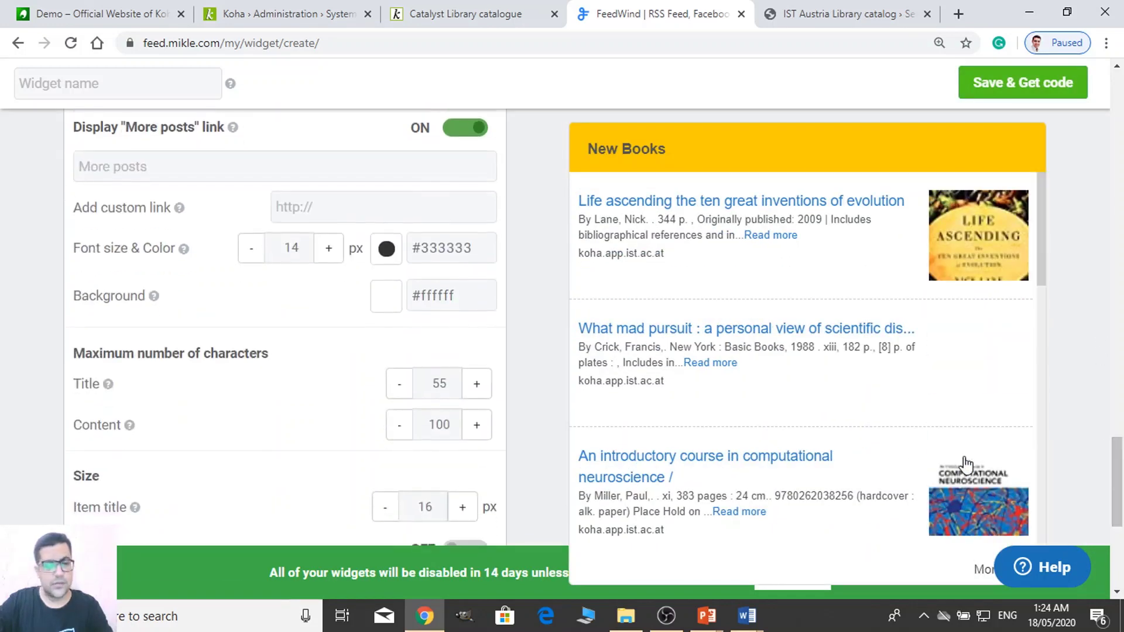
scroll(967, 463, "down", 2)
scroll(893, 405, "down", 2)
scroll(894, 406, "down", 1)
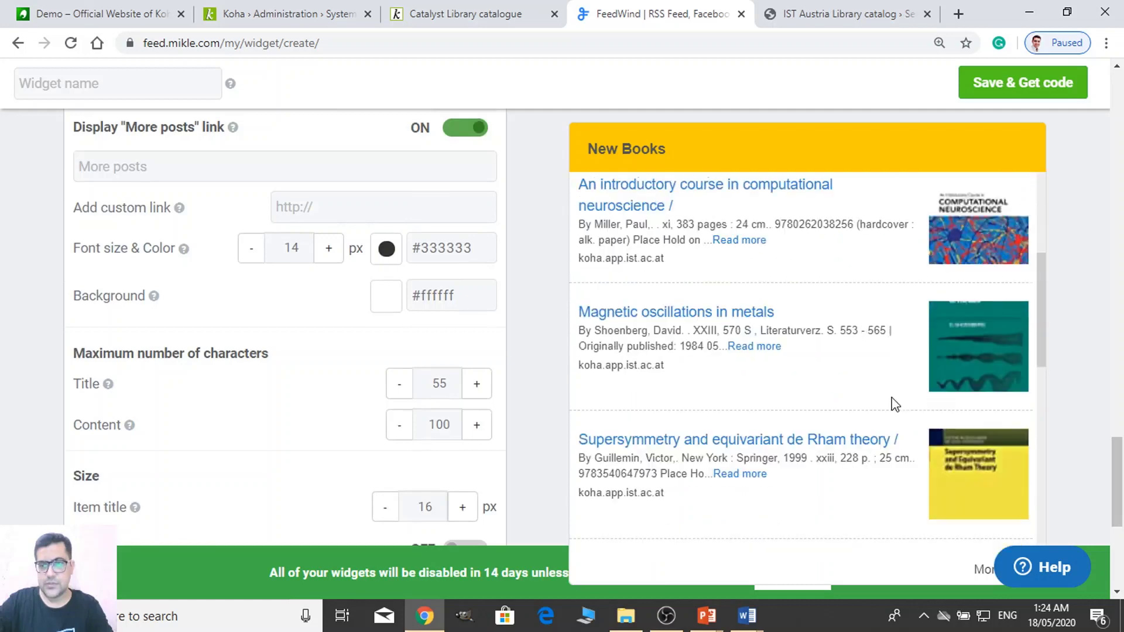
scroll(1054, 439, "up", 3)
key("ctrl+minus")
key("ctrl+minus")
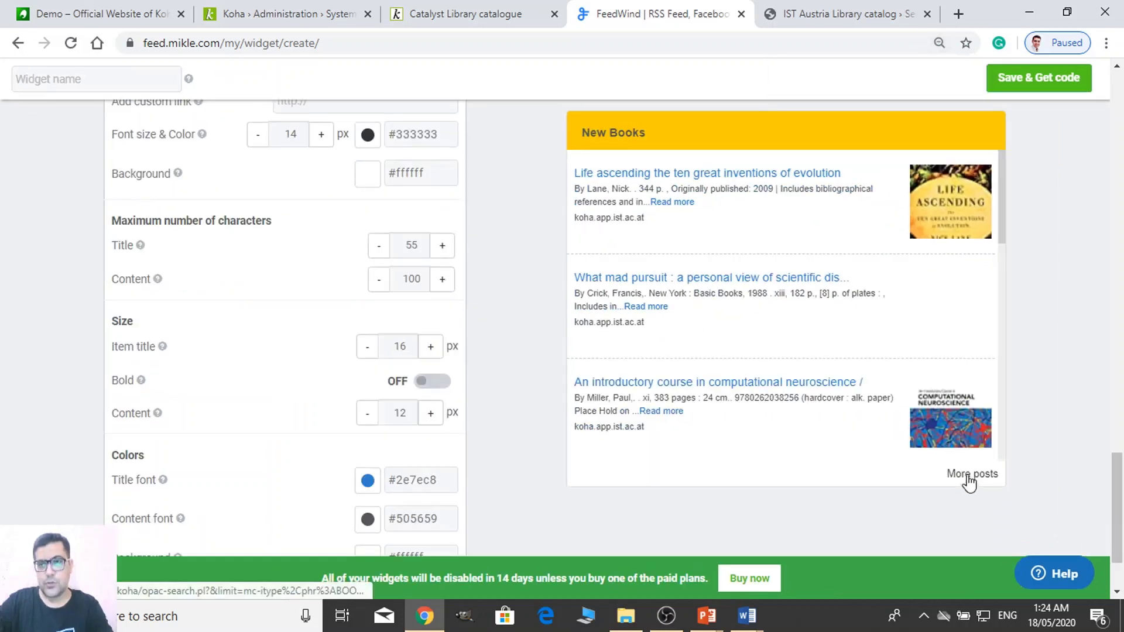
key("ctrl+plus")
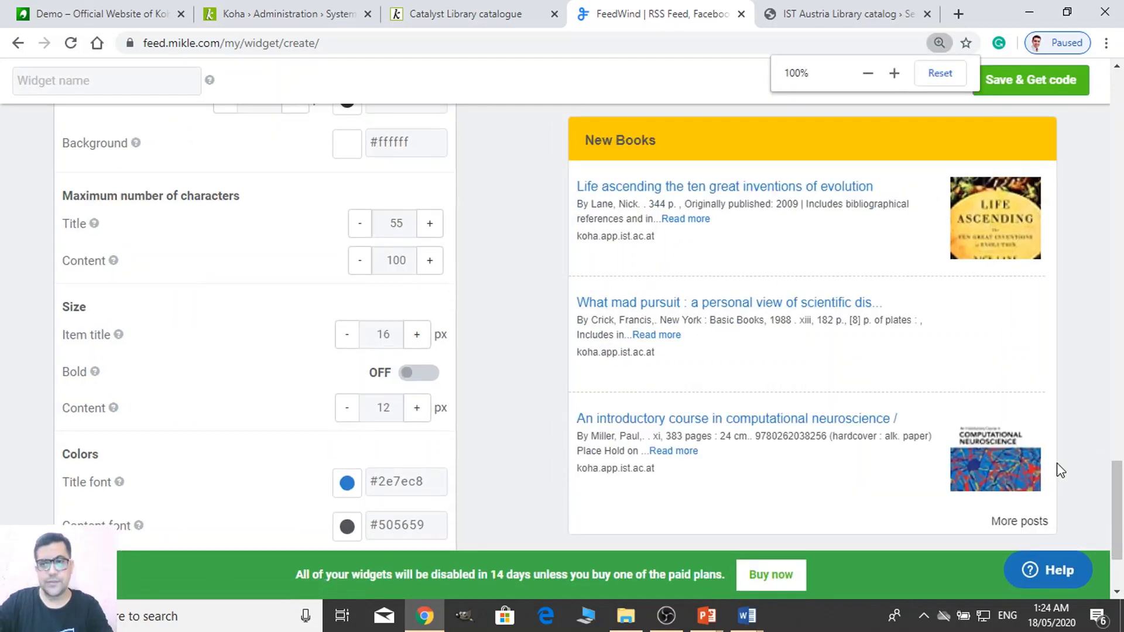
key("ctrl+plus")
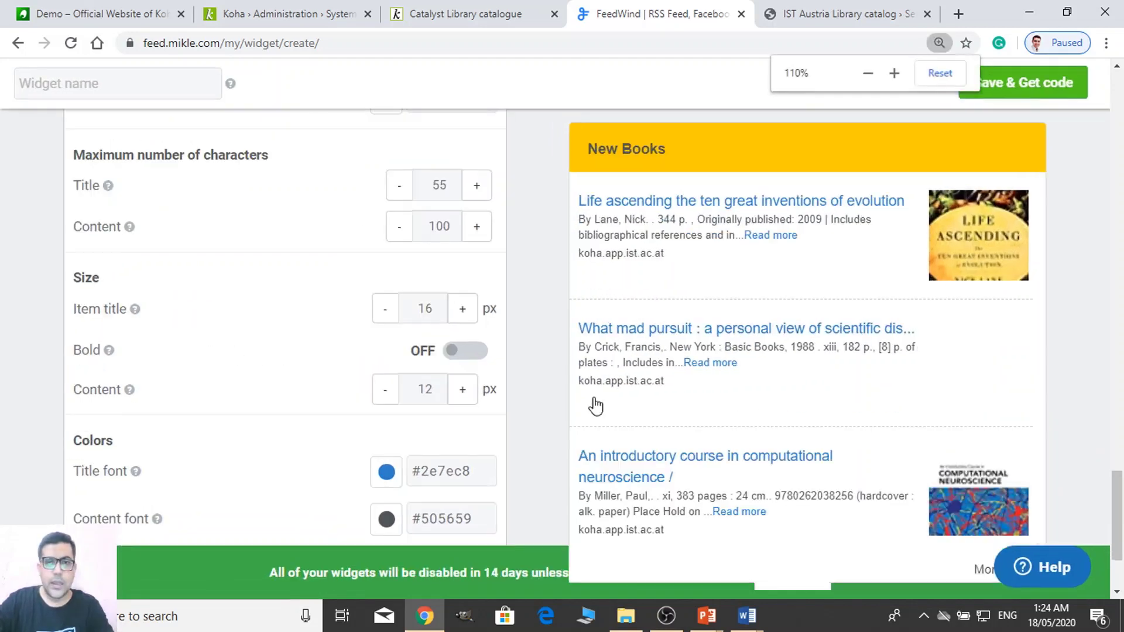
- Expand Advanced settings to show sort order, separation line, date and time format options
scroll(318, 439, "down", 2)
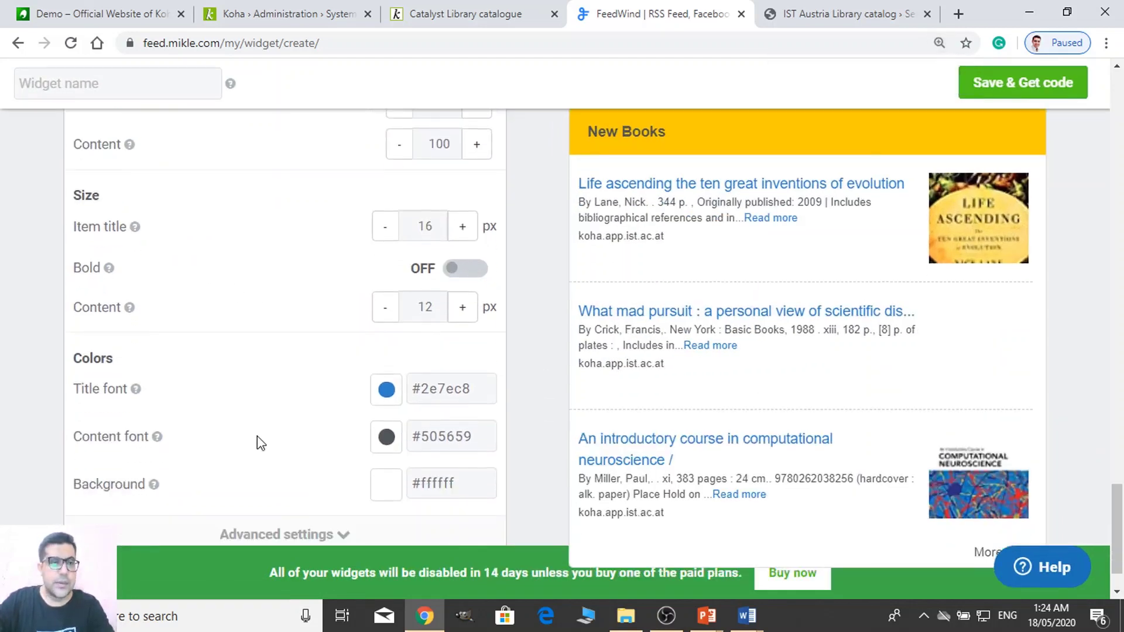
scroll(258, 442, "down", 1)
scroll(301, 490, "up", 5)
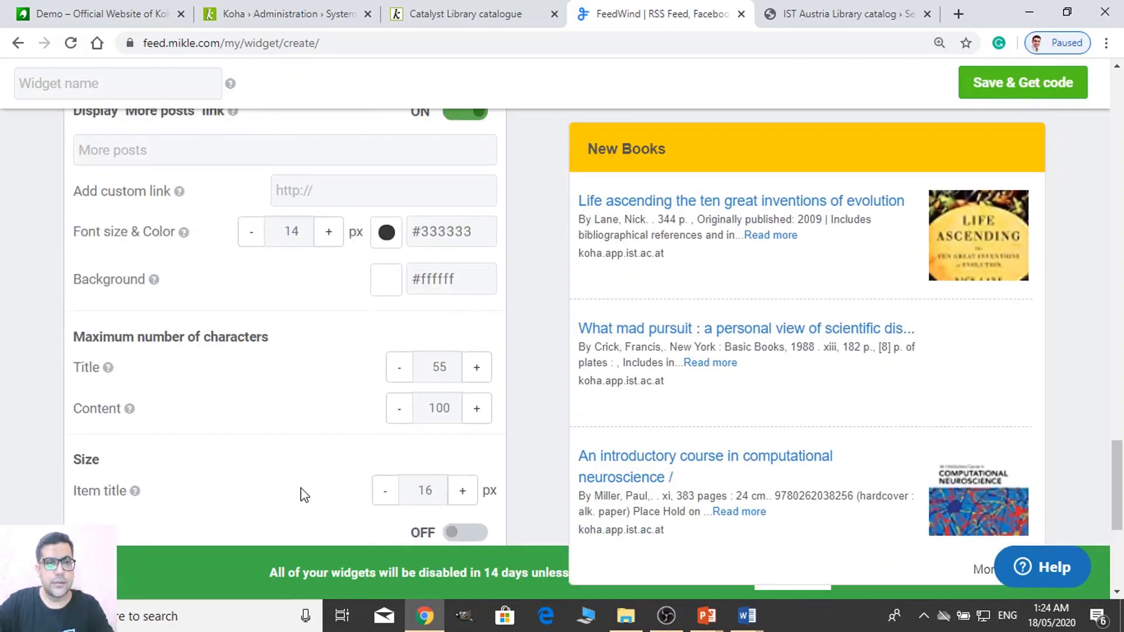
scroll(301, 489, "up", 4)
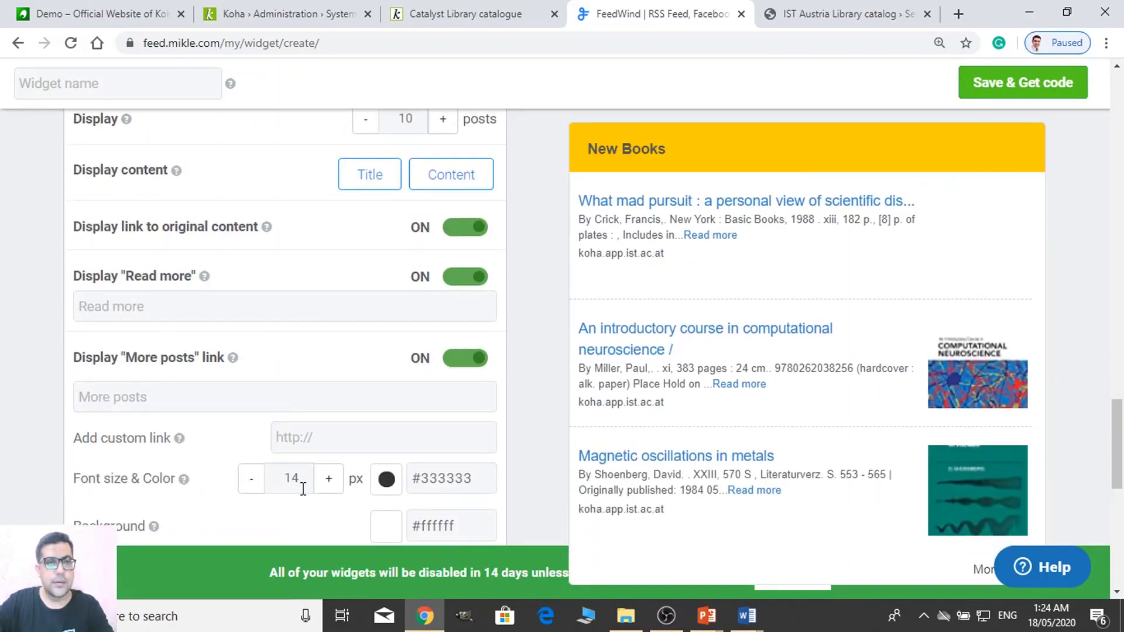
scroll(301, 489, "down", 7)
scroll(301, 489, "up", 2)
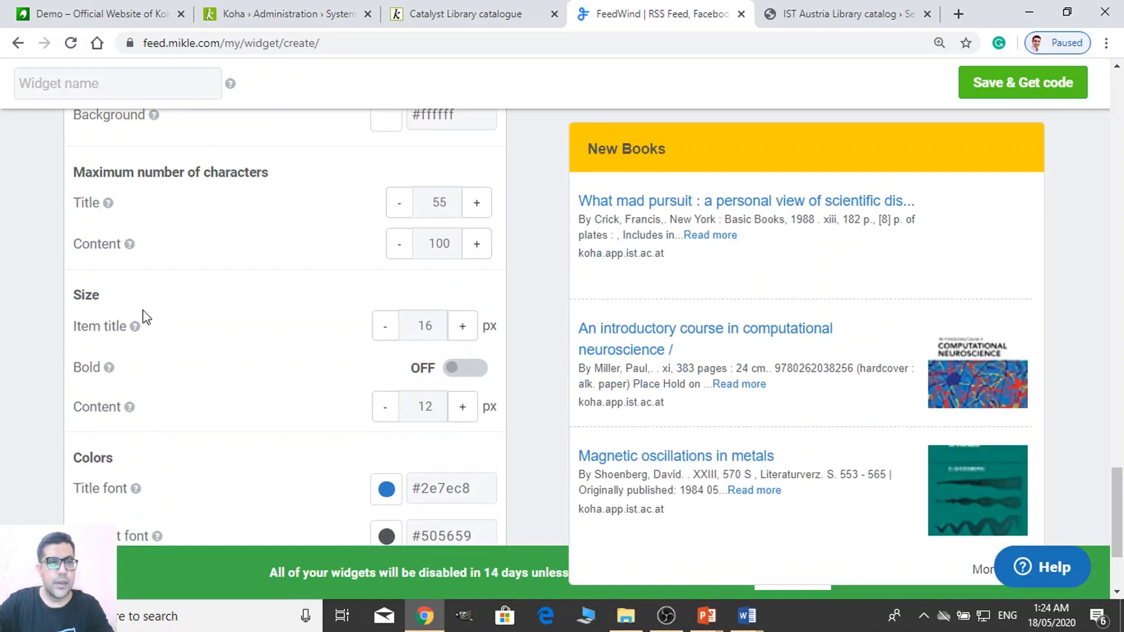
scroll(176, 413, "down", 2)
scroll(186, 389, "down", 2)
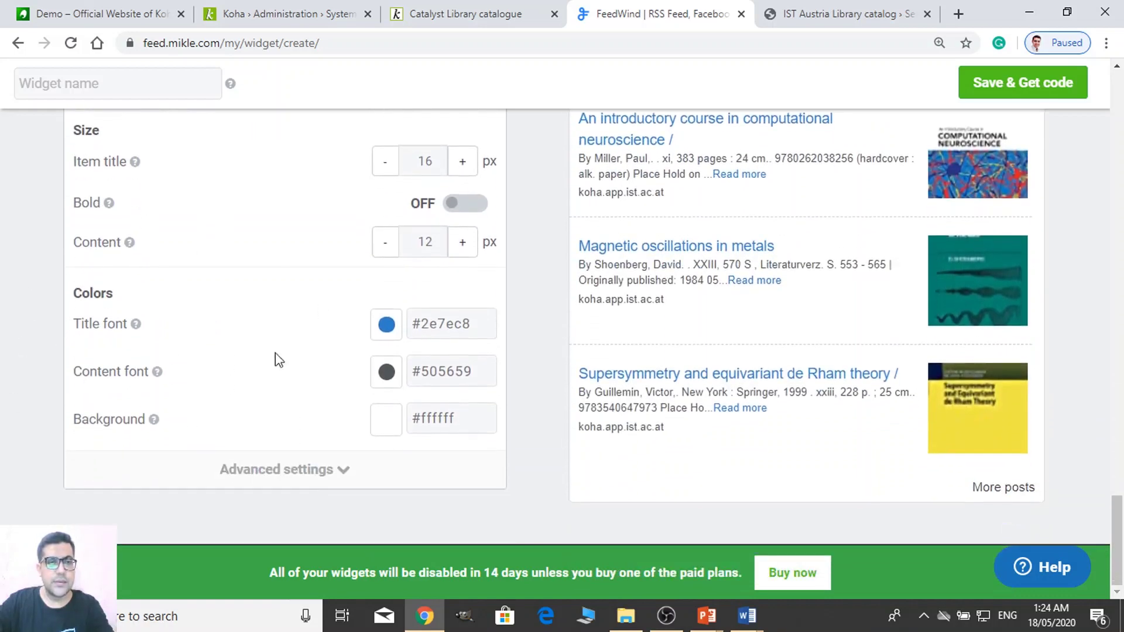
left_click(328, 471)
scroll(388, 421, "down", 4)
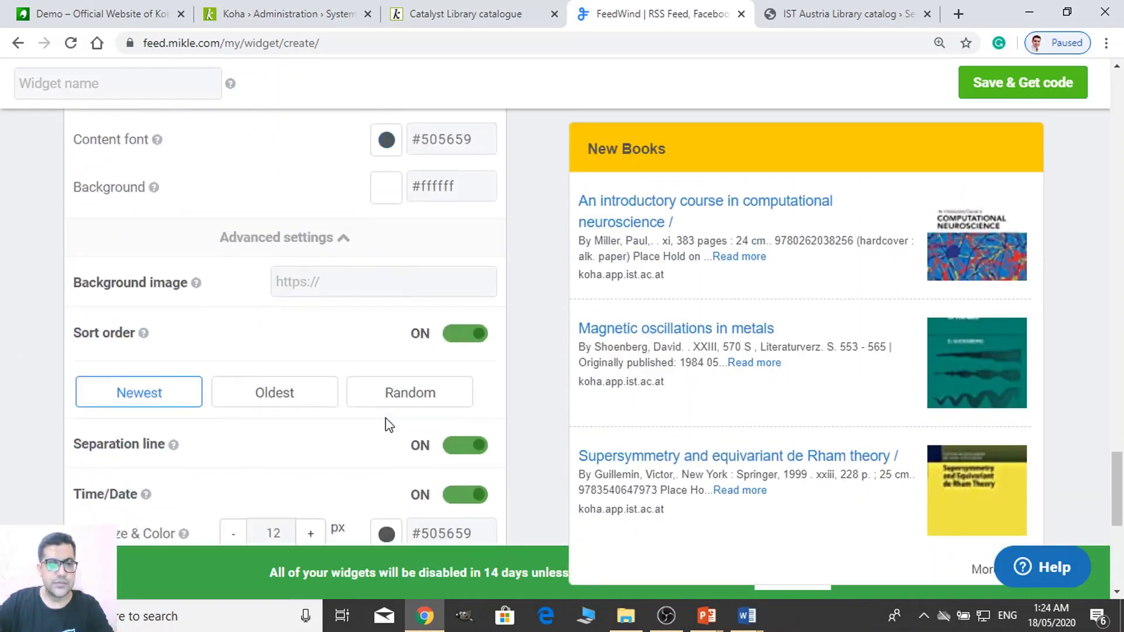
scroll(442, 351, "down", 7)
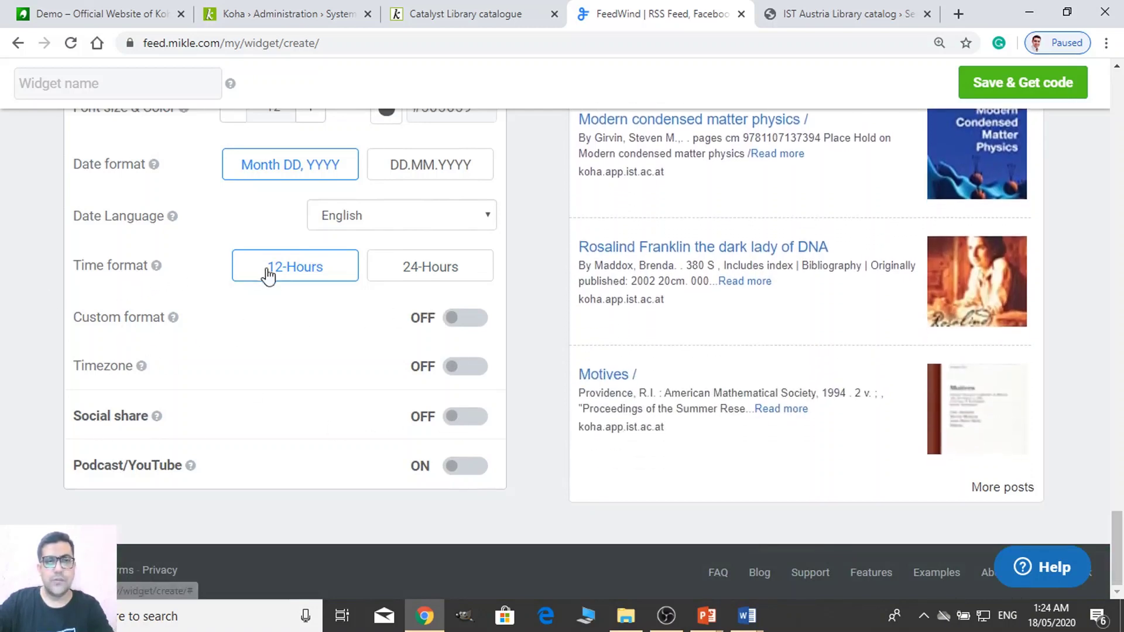
scroll(263, 273, "up", 1)
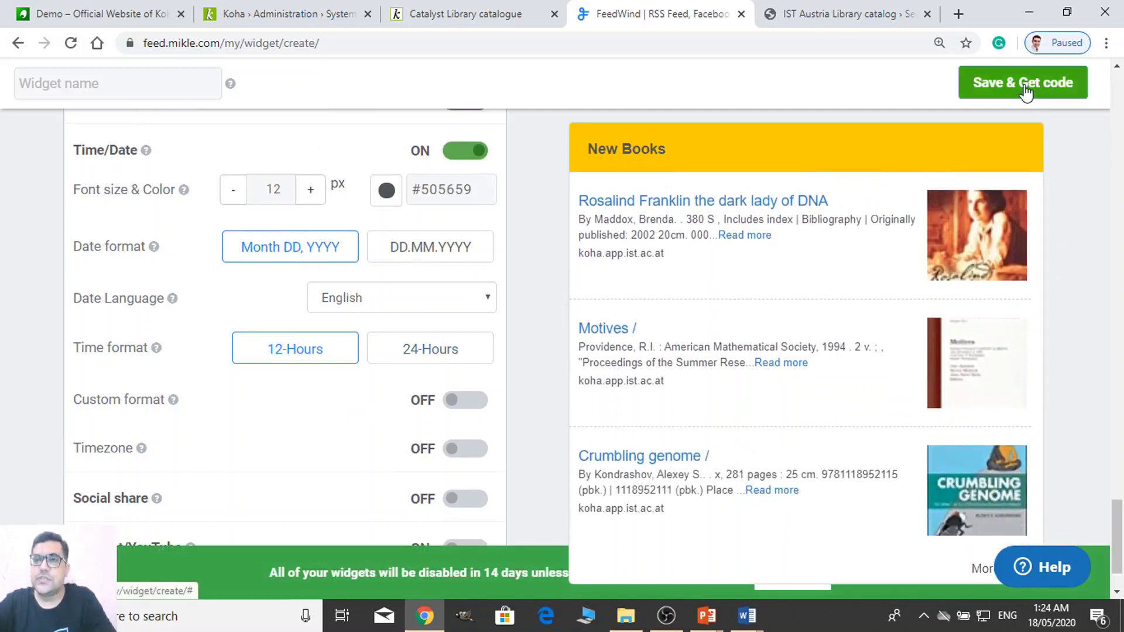
- Save the New Books widget, copy its iFrame embed code, and return to the IST Austria catalog
left_click(1024, 85)
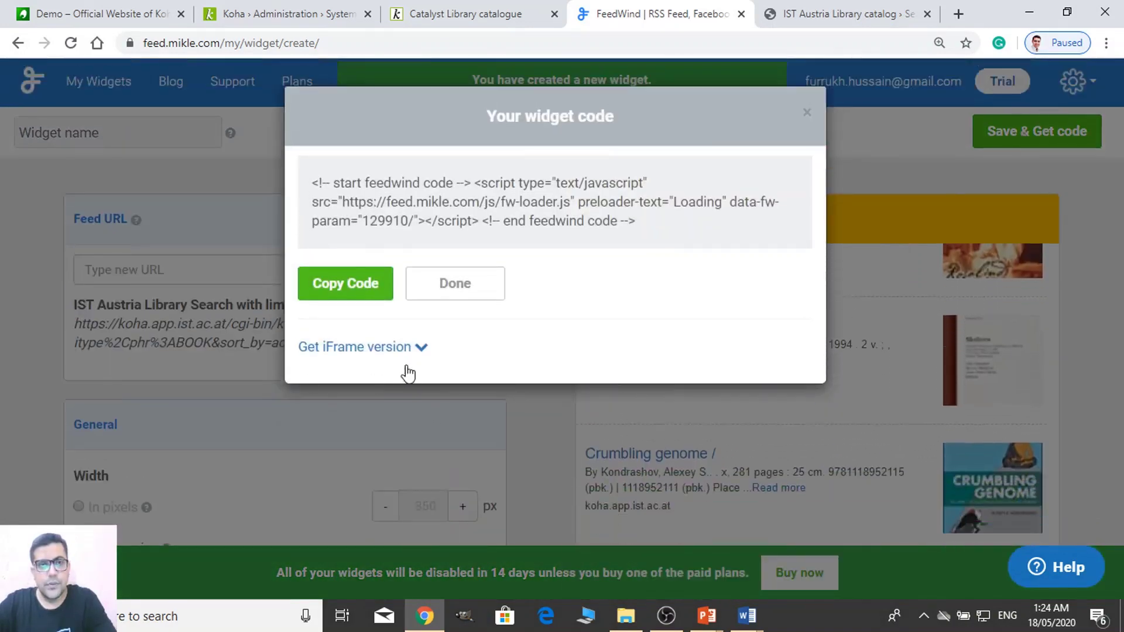
left_click(421, 349)
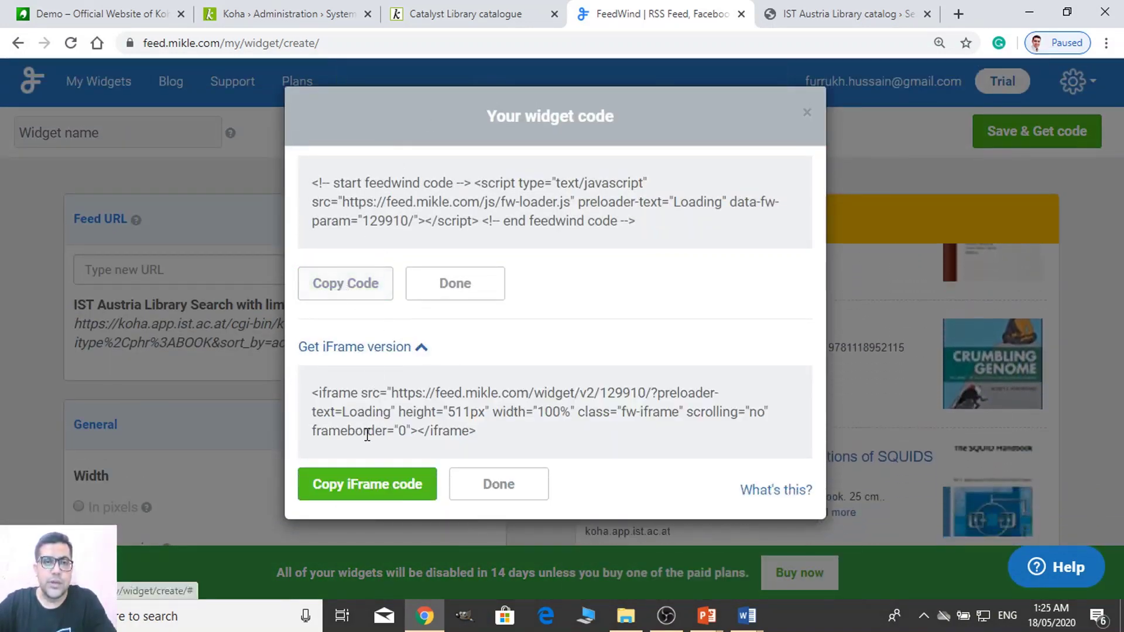
left_click(474, 11)
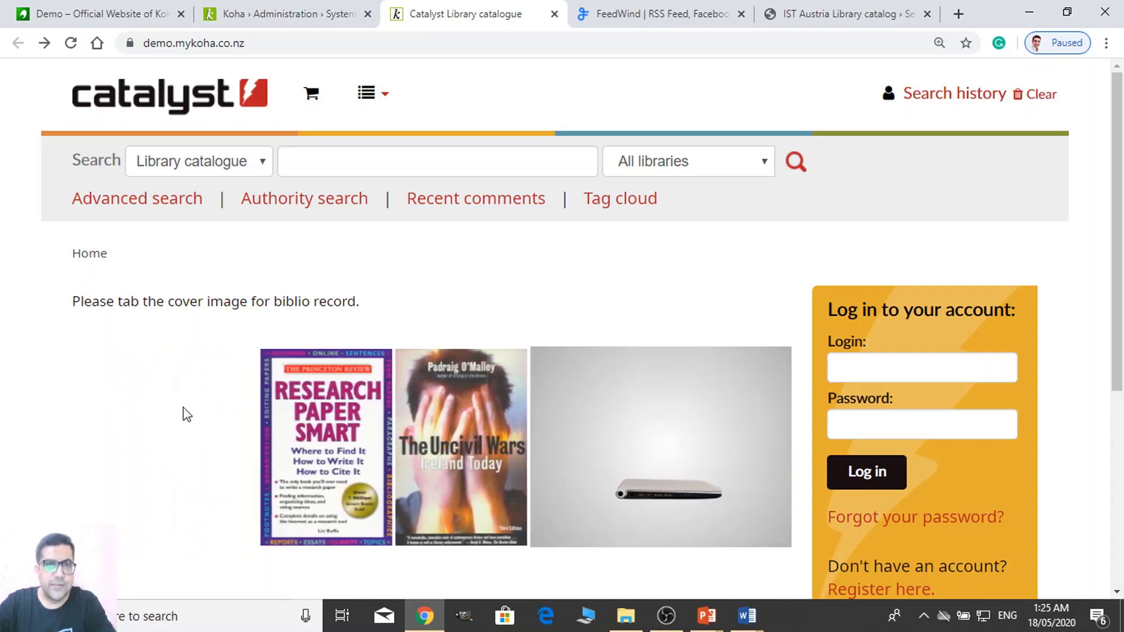
left_click(319, 17)
left_click(431, 11)
left_click(603, 13)
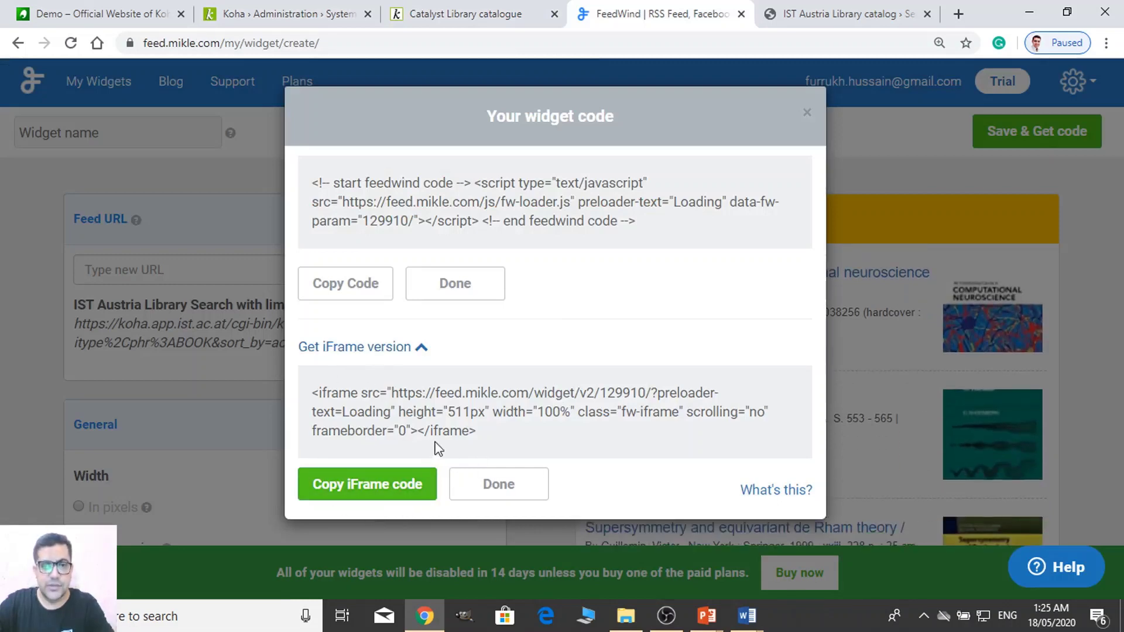
left_click(397, 490)
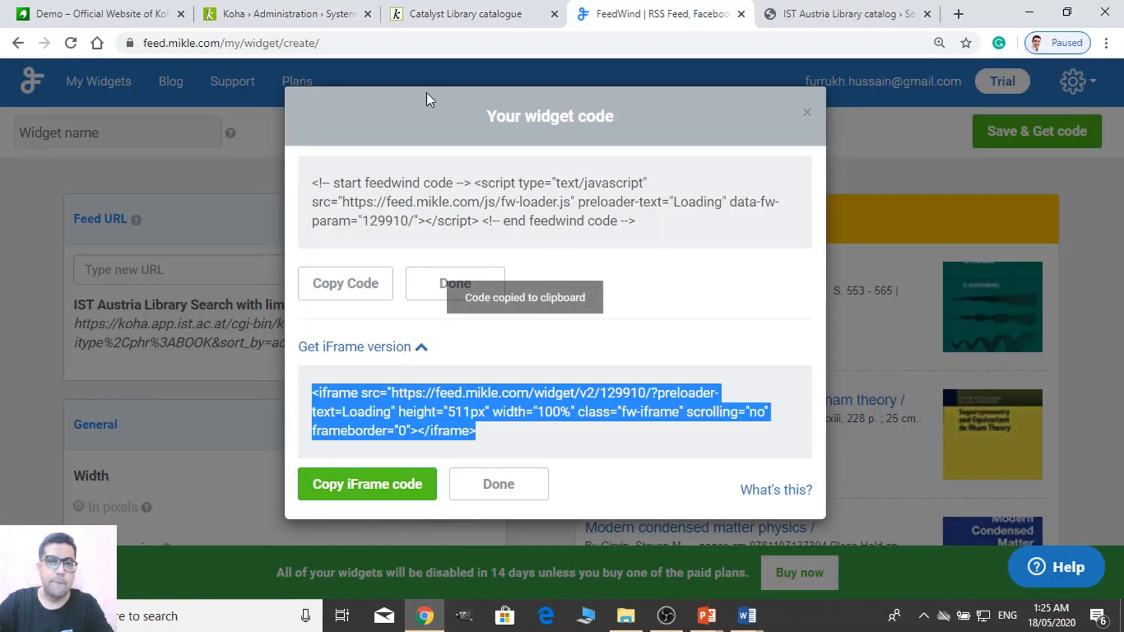
left_click(807, 14)
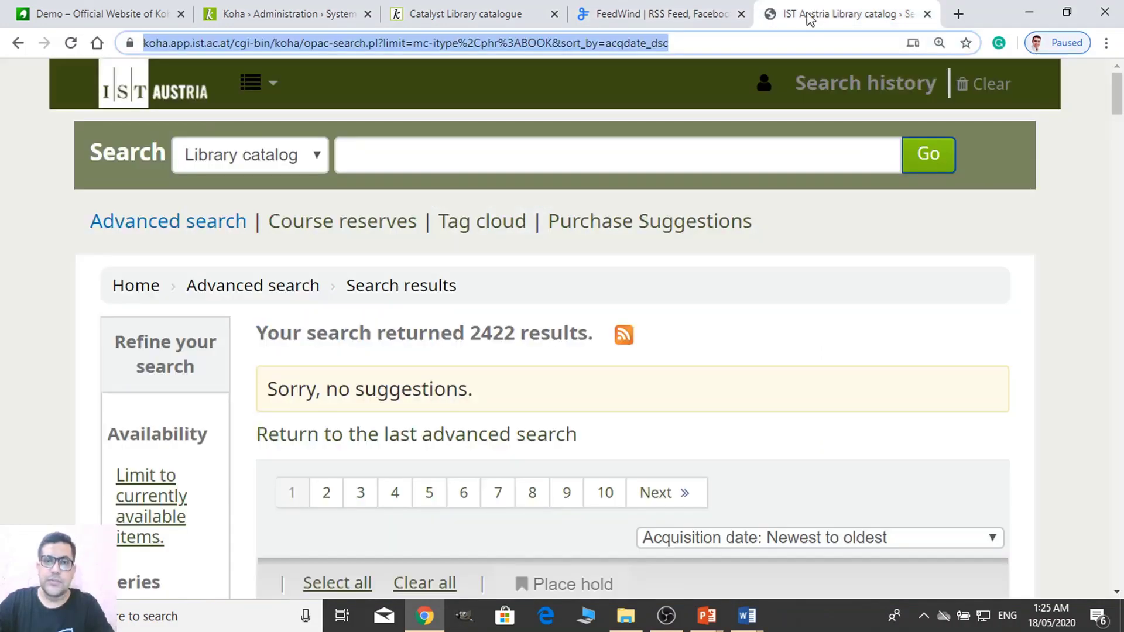
- Paste the FeedWind iframe code into the OpacMainUserBlock editor
left_click(284, 13)
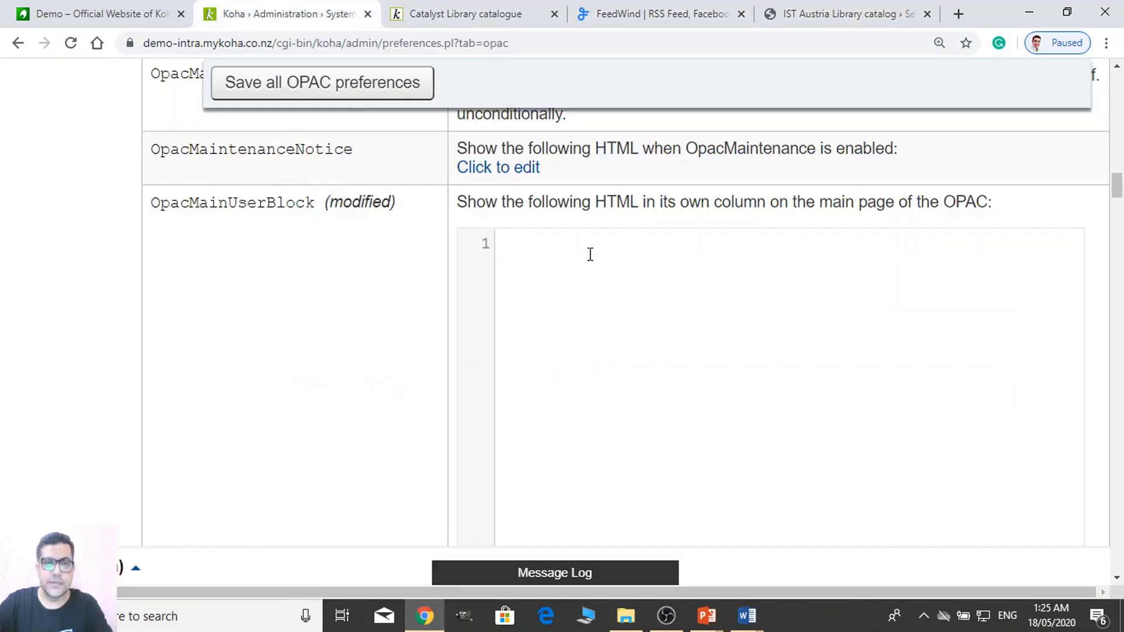
left_click(568, 298)
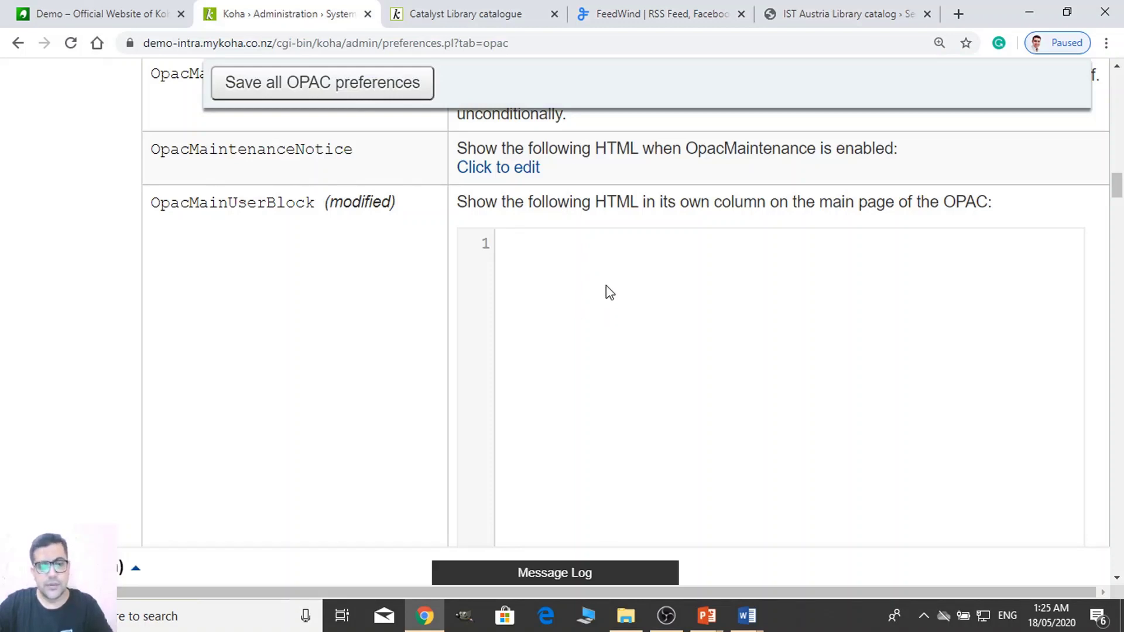
key("ctrl+v")
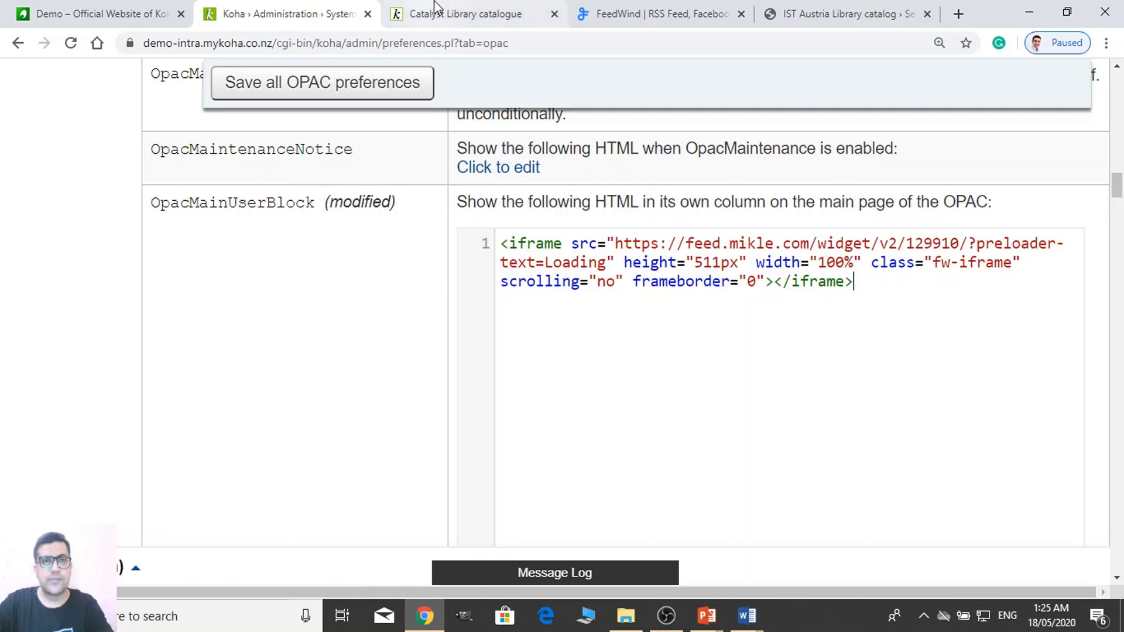
left_click(609, 12)
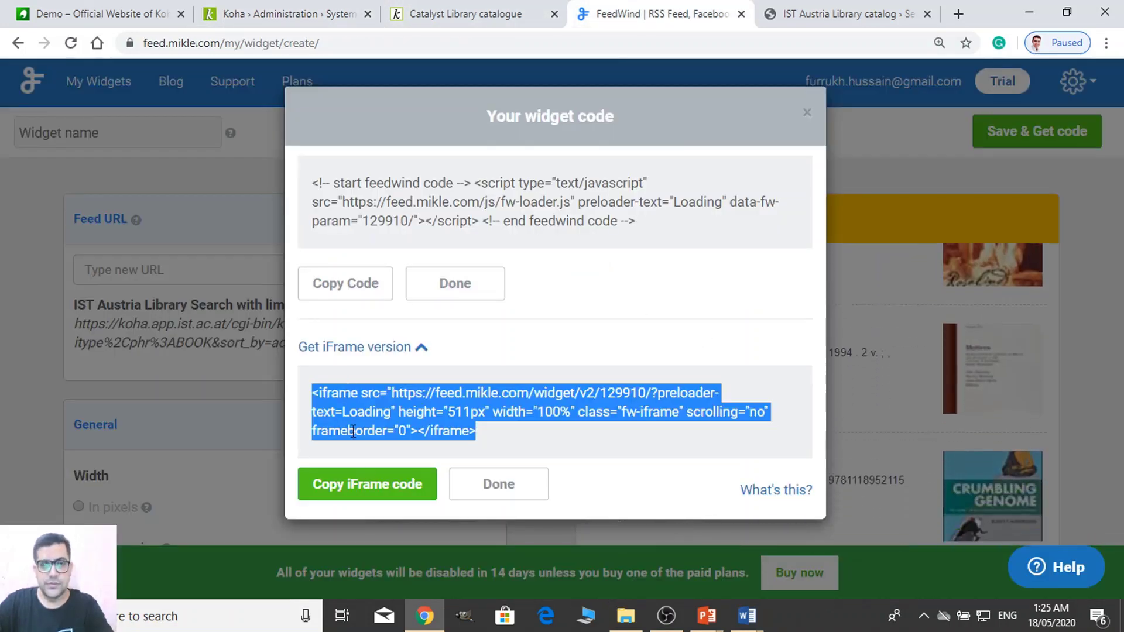
left_click(377, 488)
left_click(275, 11)
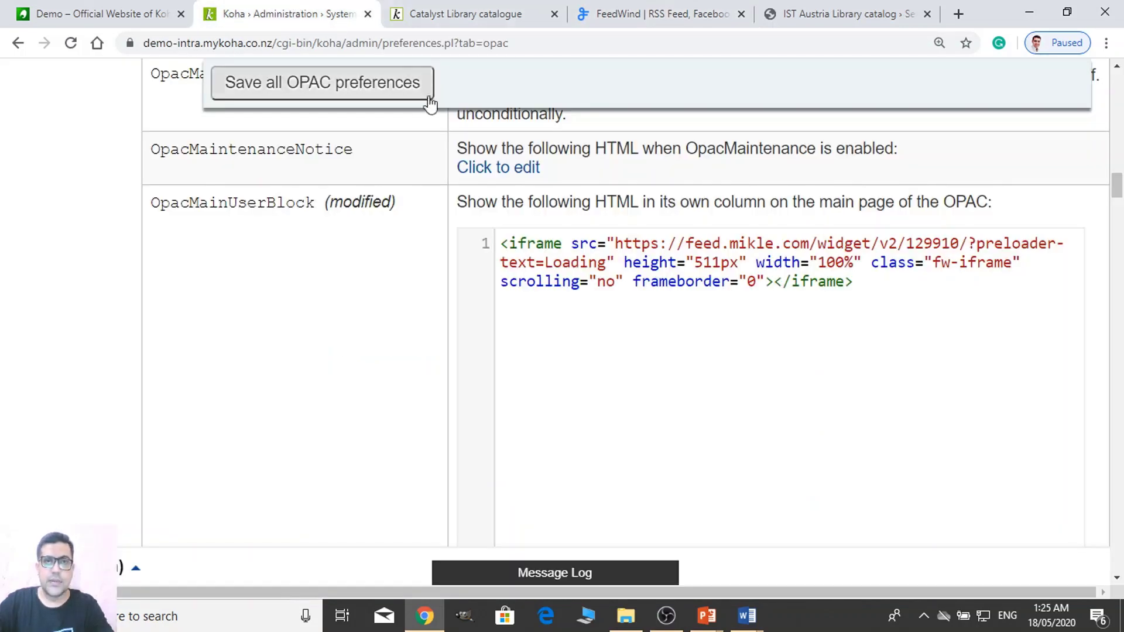
- Save all OPAC preferences and go to the public catalogue page
left_click(355, 94)
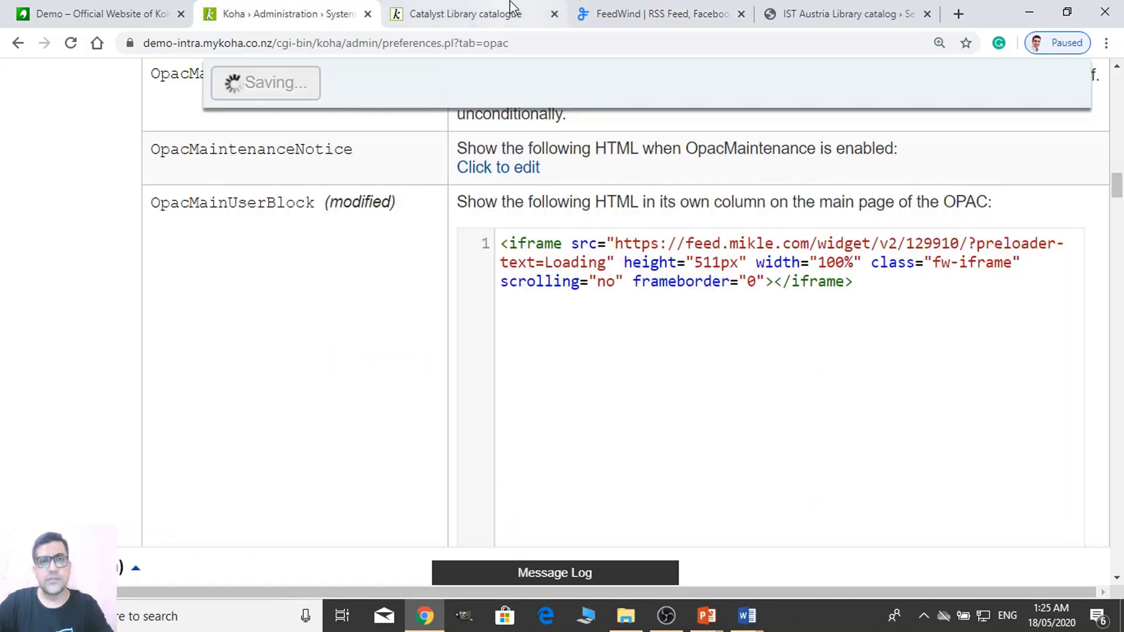
left_click(517, 12)
left_click(521, 40)
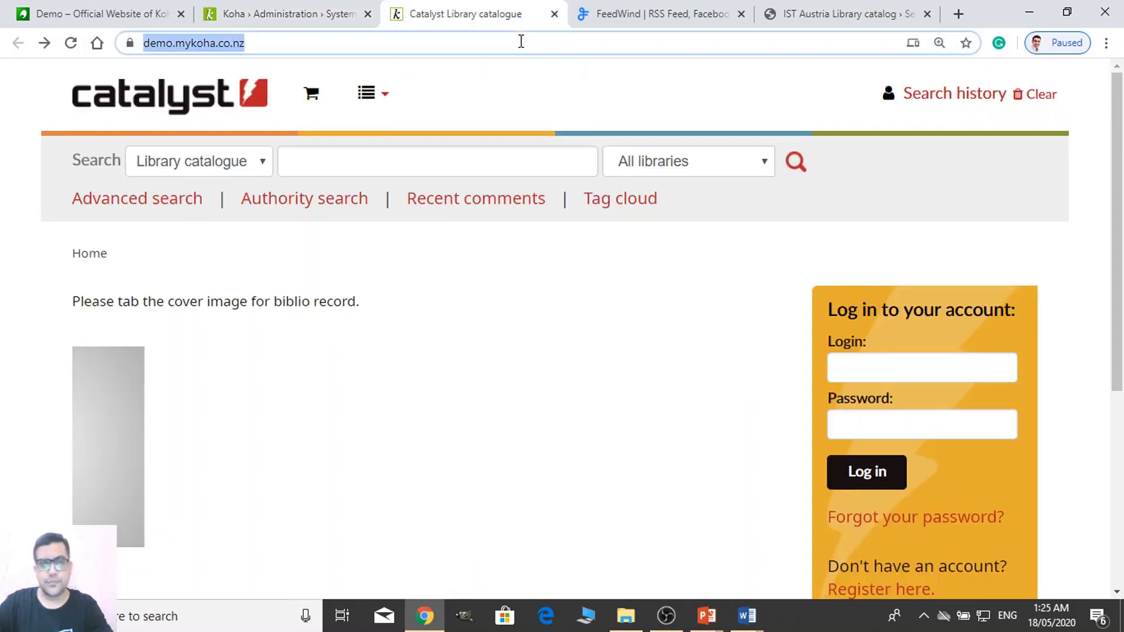
- Reload the OPAC home page and scroll through the New Books feed
key("Return")
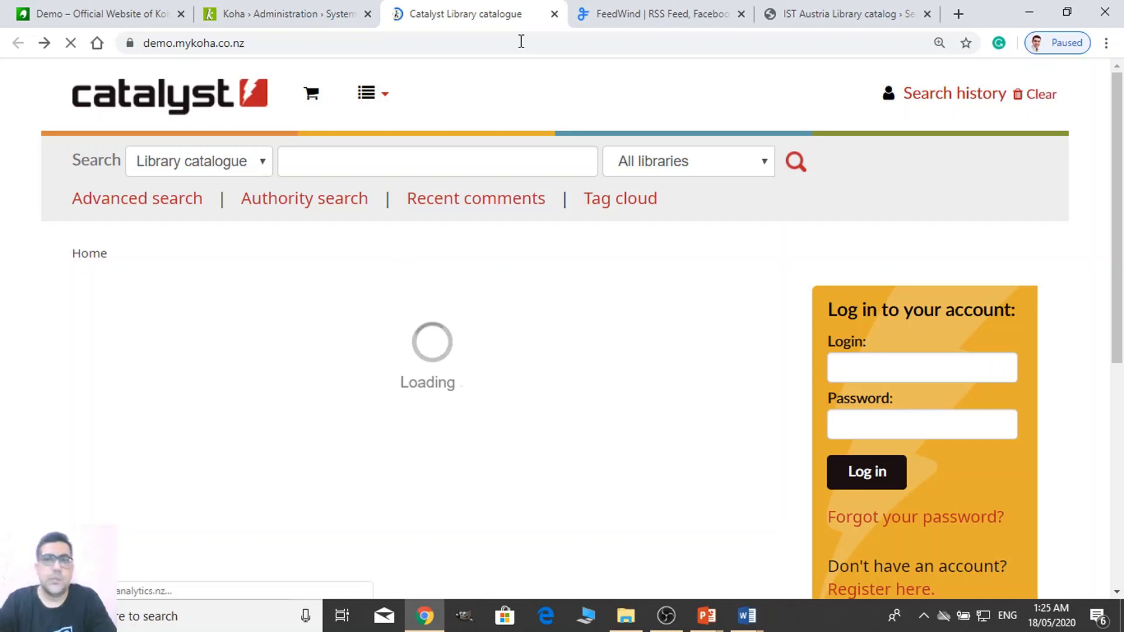
left_click(858, 12)
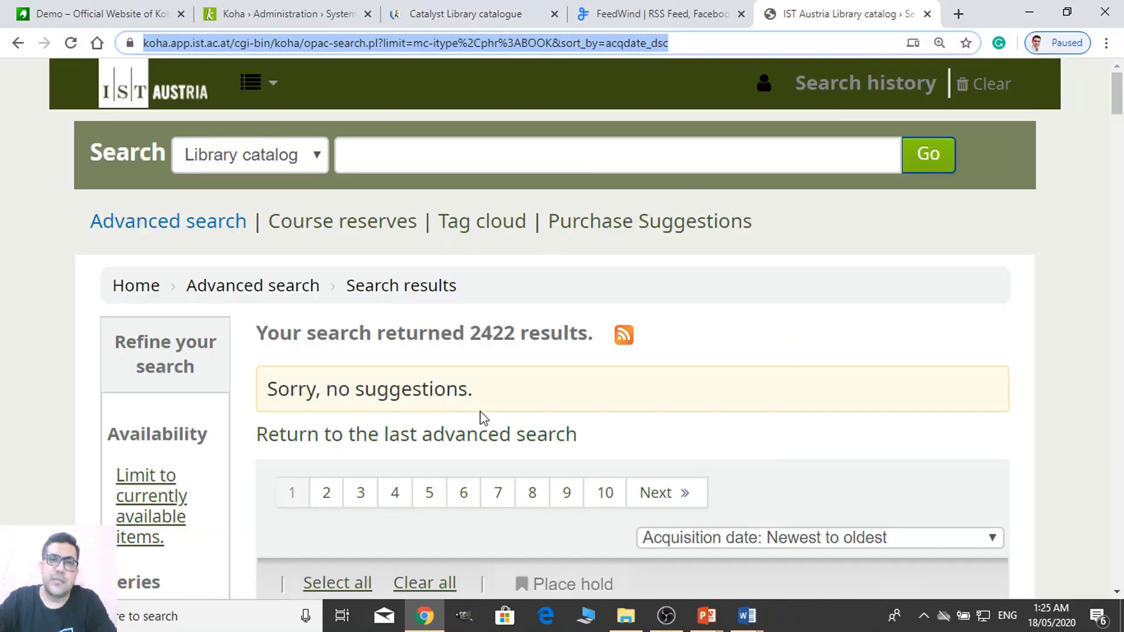
left_click(440, 13)
scroll(727, 512, "down", 3)
scroll(694, 519, "up", 3)
left_click_drag(1120, 368, 1121, 446)
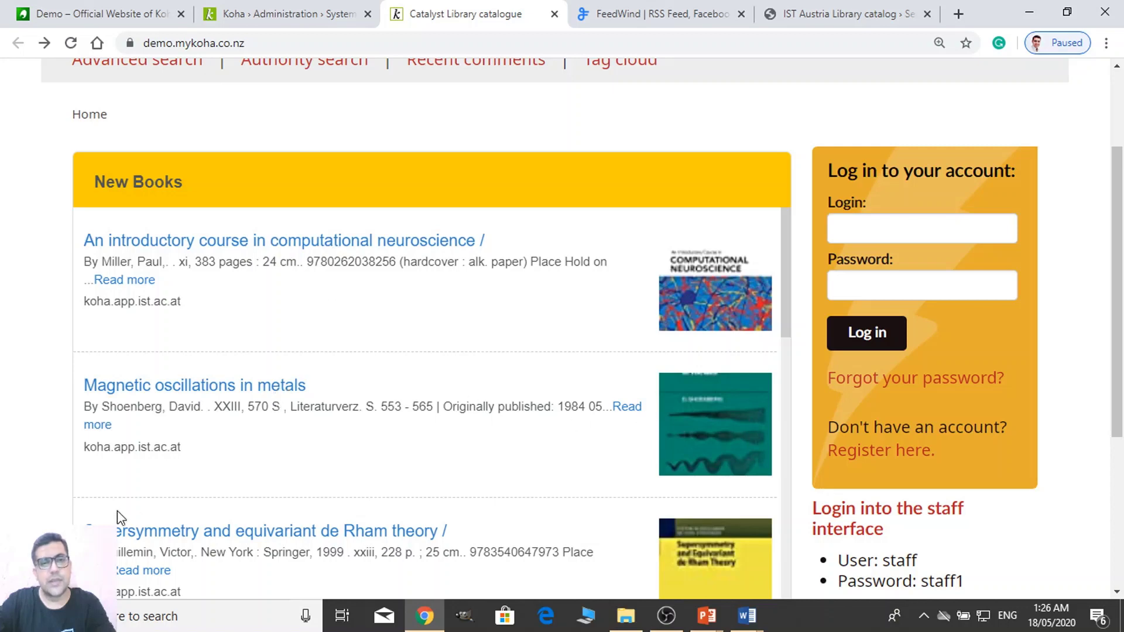
scroll(537, 394, "down", 2)
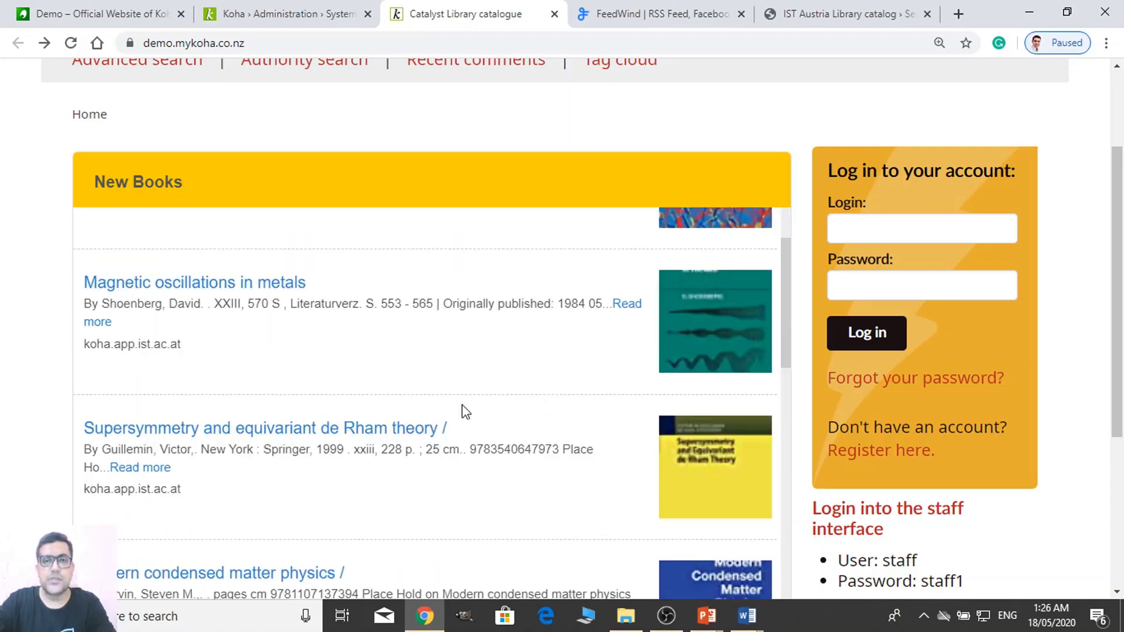
- Open the Supersymmetry book's detail page from the feed, then return to OPAC preferences
left_click(321, 436)
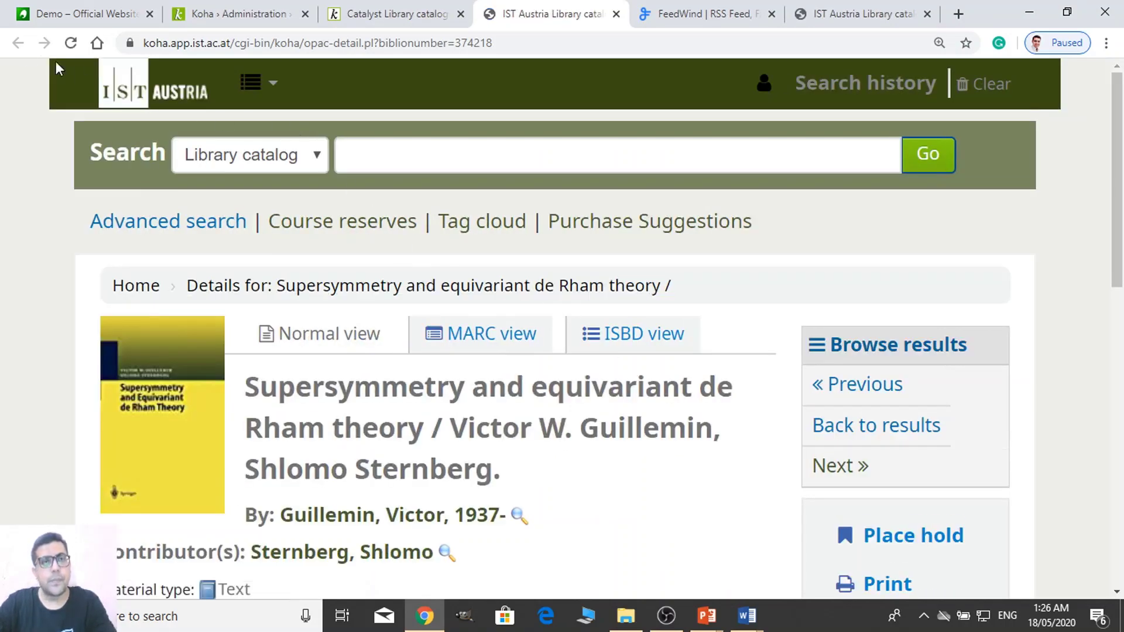
left_click(354, 10)
left_click(529, 8)
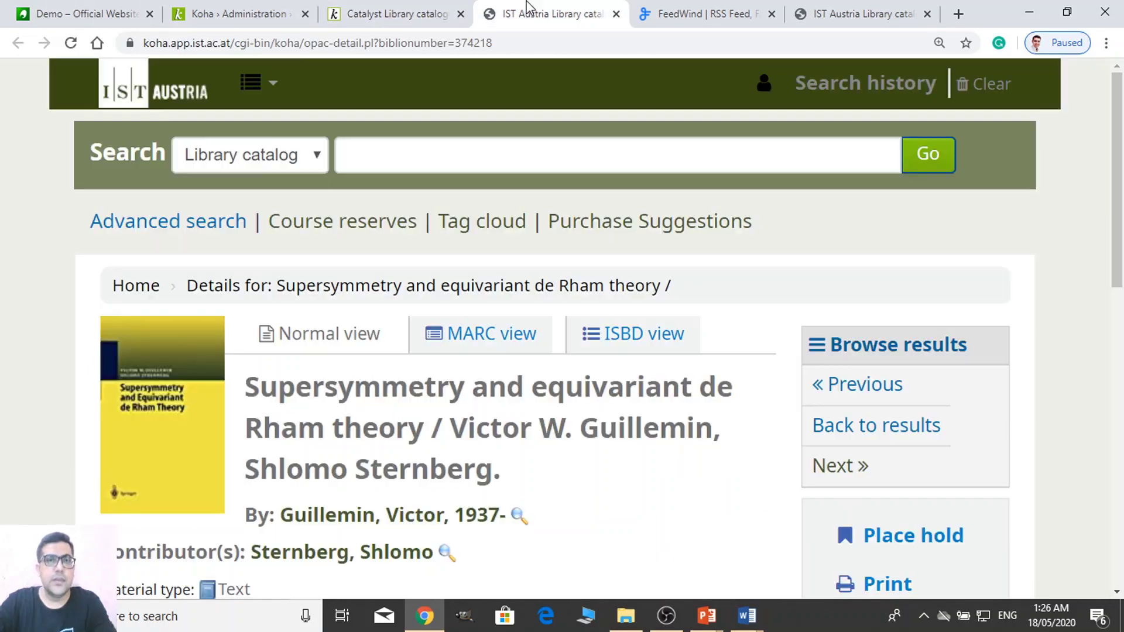
left_click(392, 12)
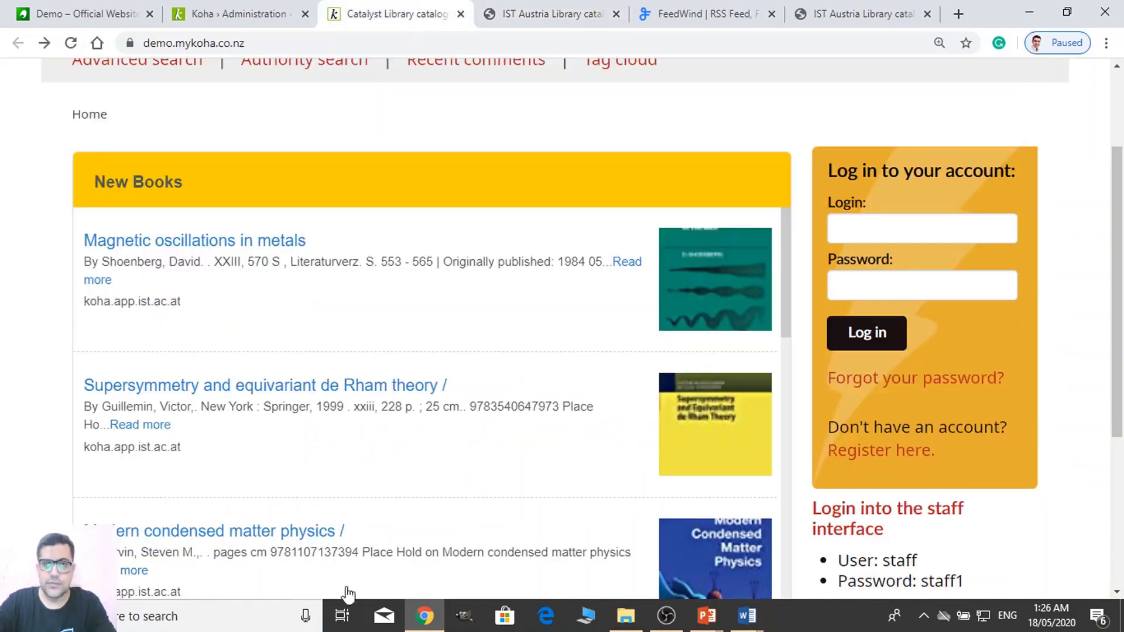
scroll(231, 401, "up", 3)
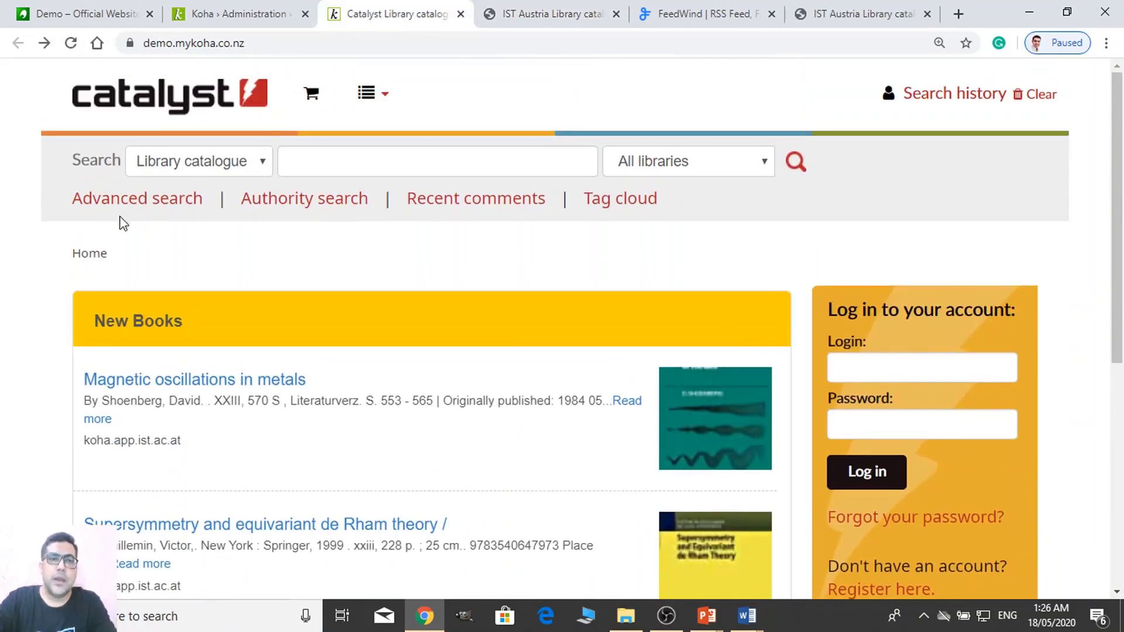
left_click(276, 14)
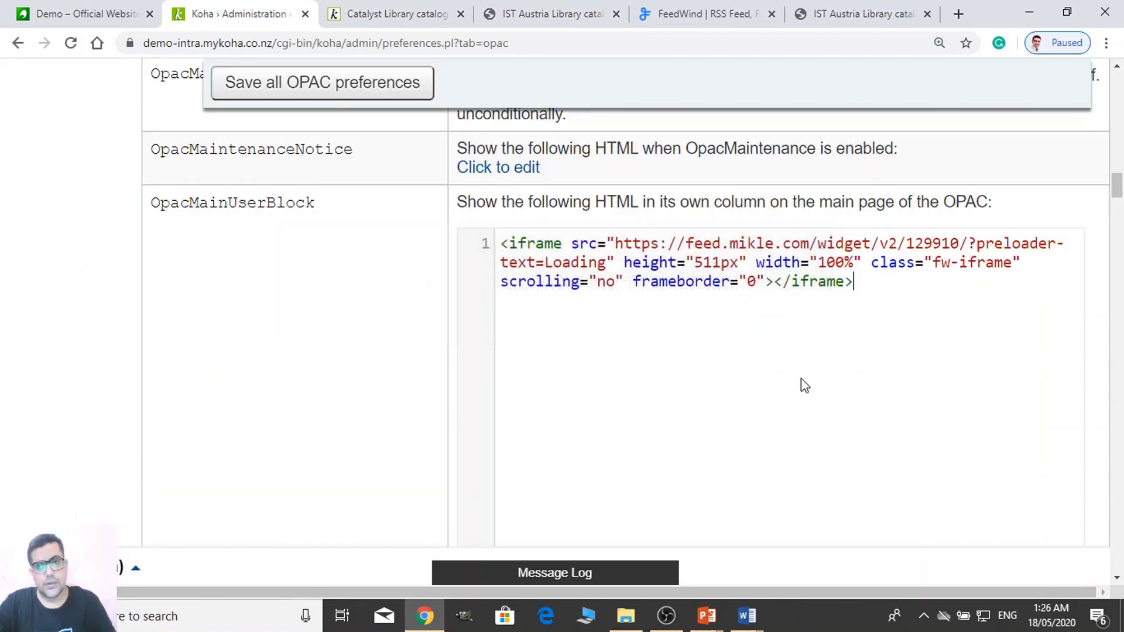
- Move the iframe code from OpacMainUserBlock into OpacNav and save all OPAC preferences
key("ctrl+a")
key("ctrl+c")
key("Delete")
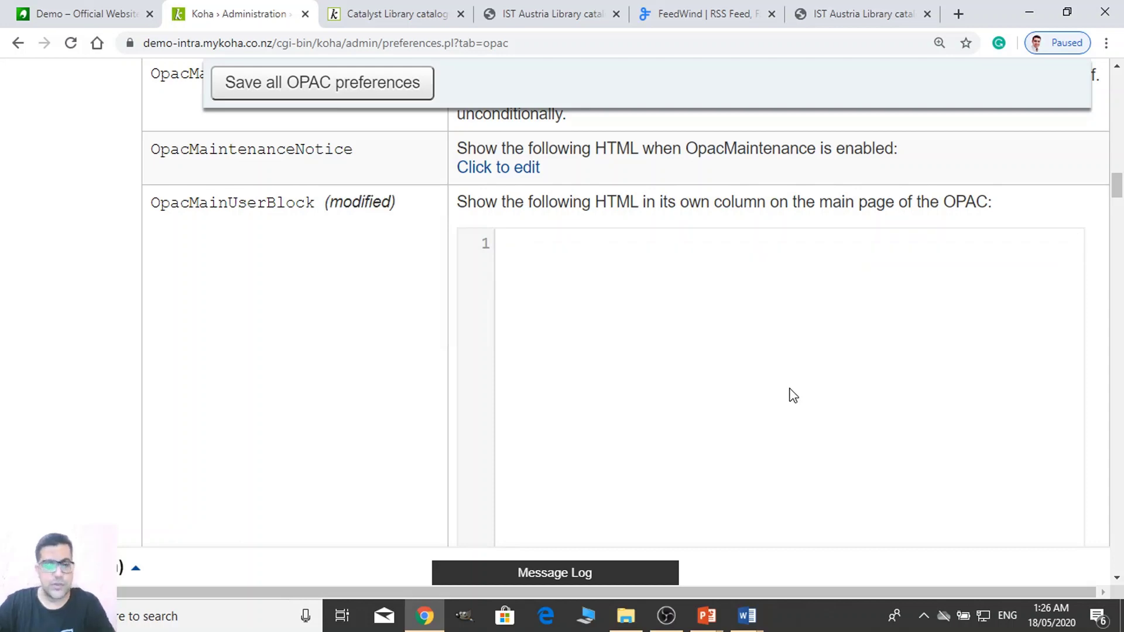
key("ctrl+f")
type("nav")
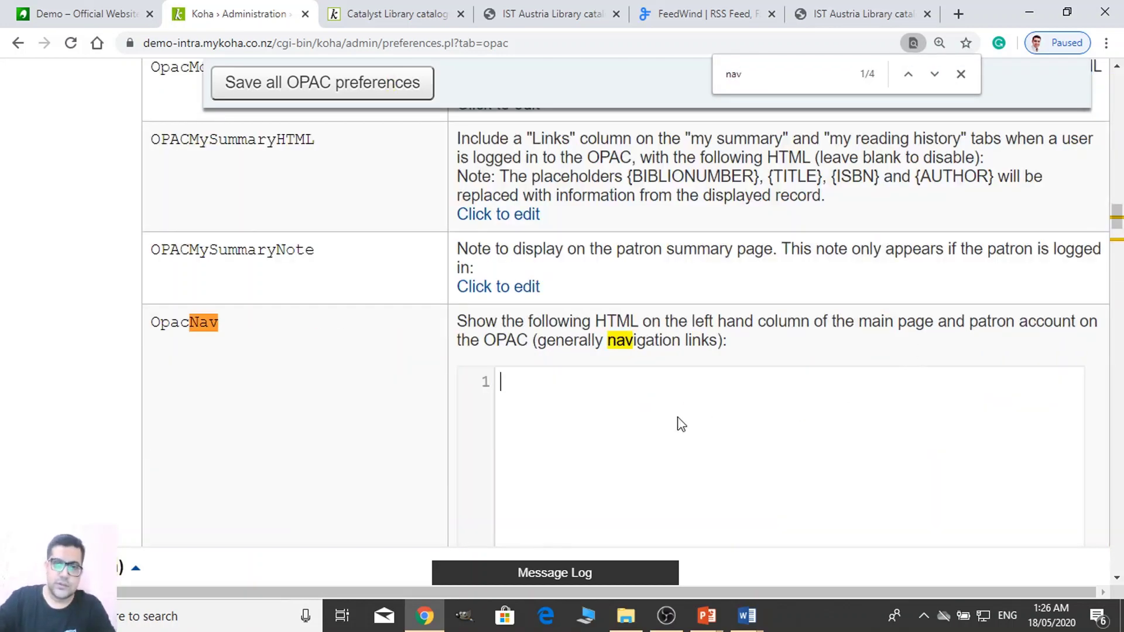
left_click(681, 422)
key("ctrl+v")
left_click(403, 94)
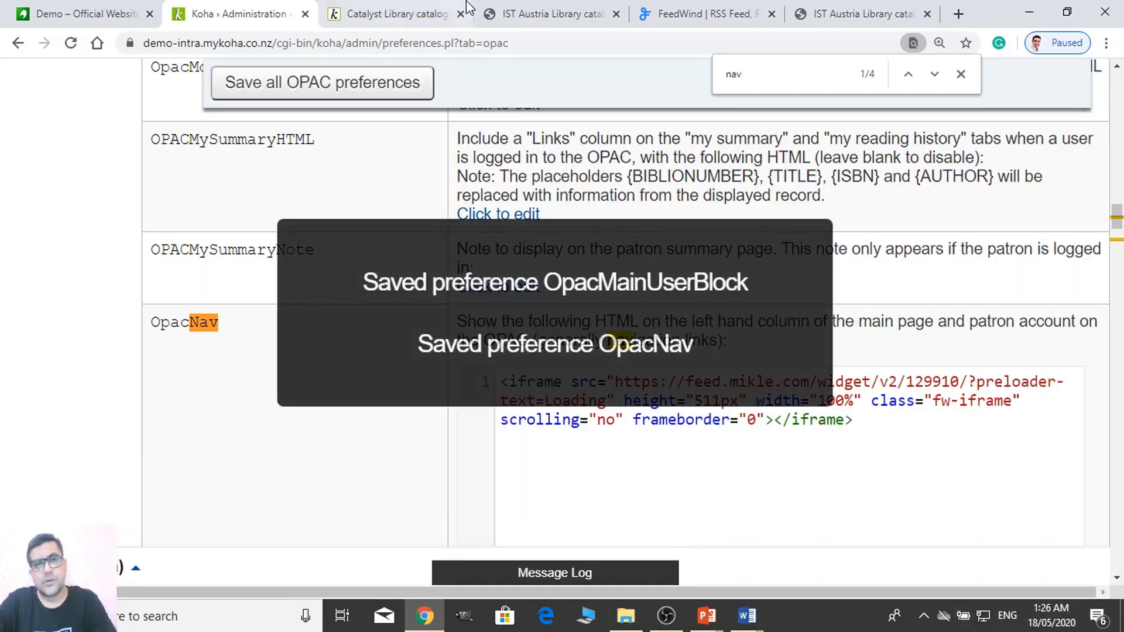
left_click(350, 8)
- Reload the OPAC home page and check the New Books feed in the left navigation column
left_click(414, 38)
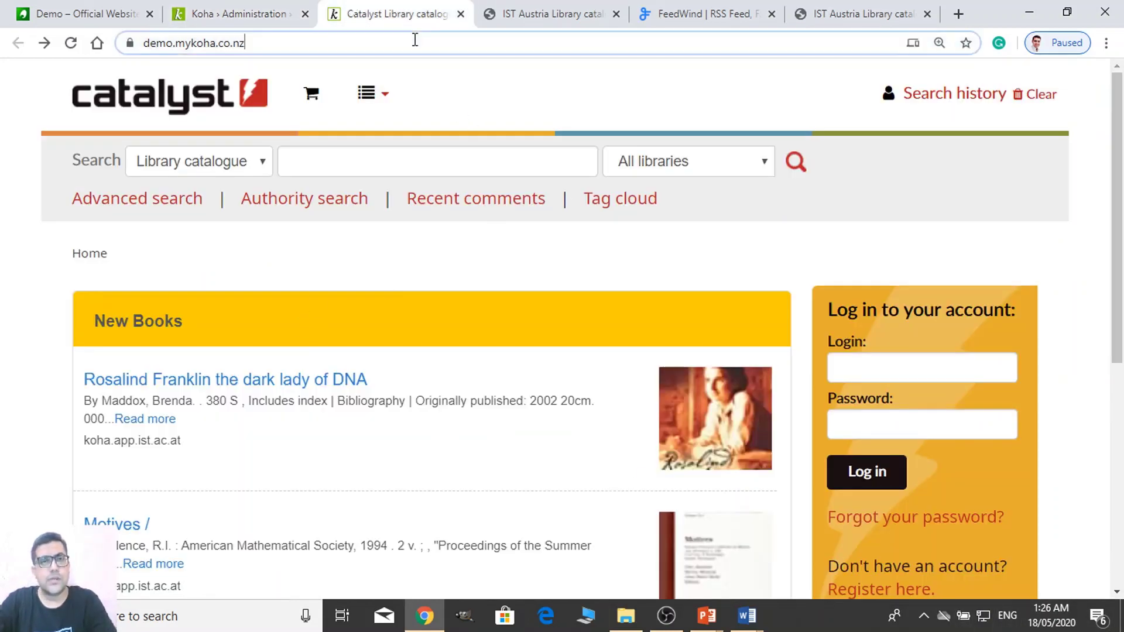
key("Return")
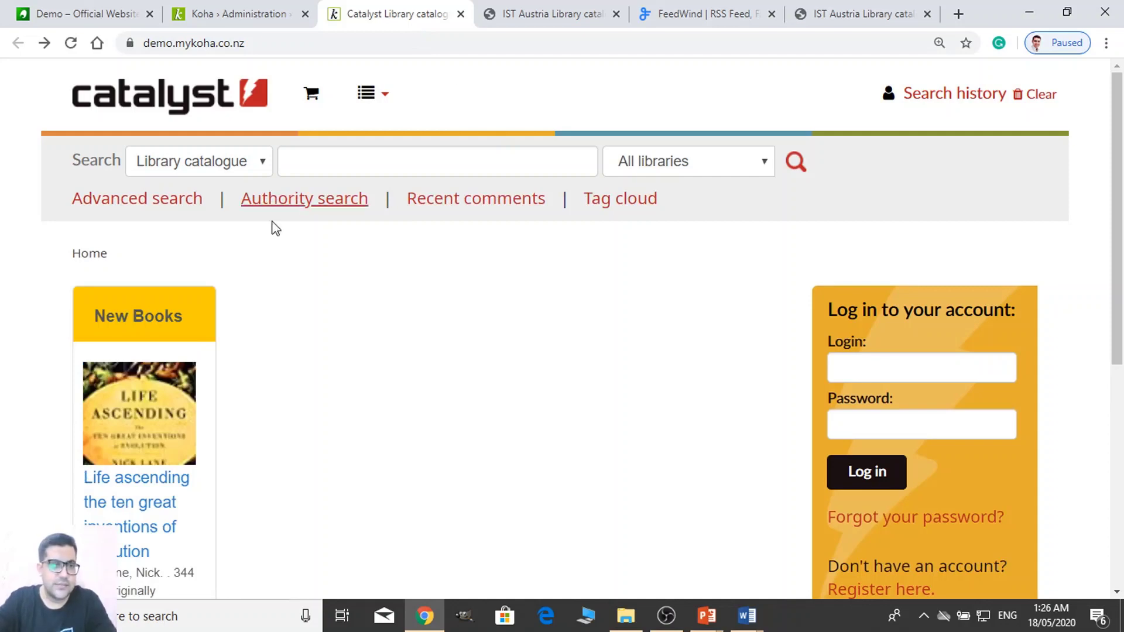
scroll(446, 415, "down", 4)
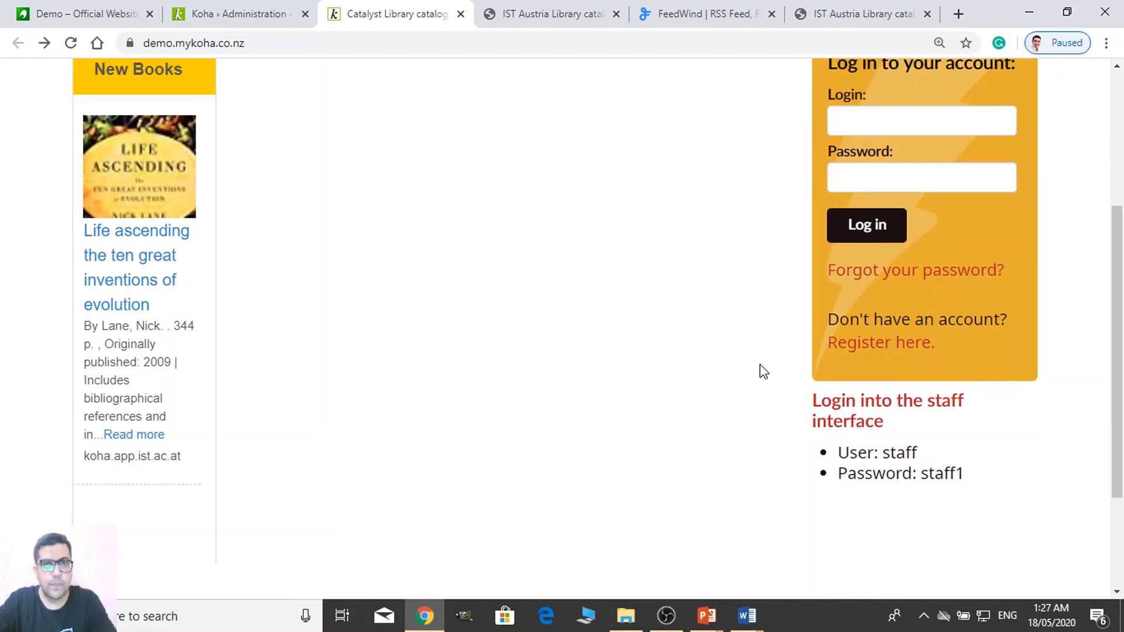
scroll(592, 401, "down", 3)
scroll(173, 379, "down", 5)
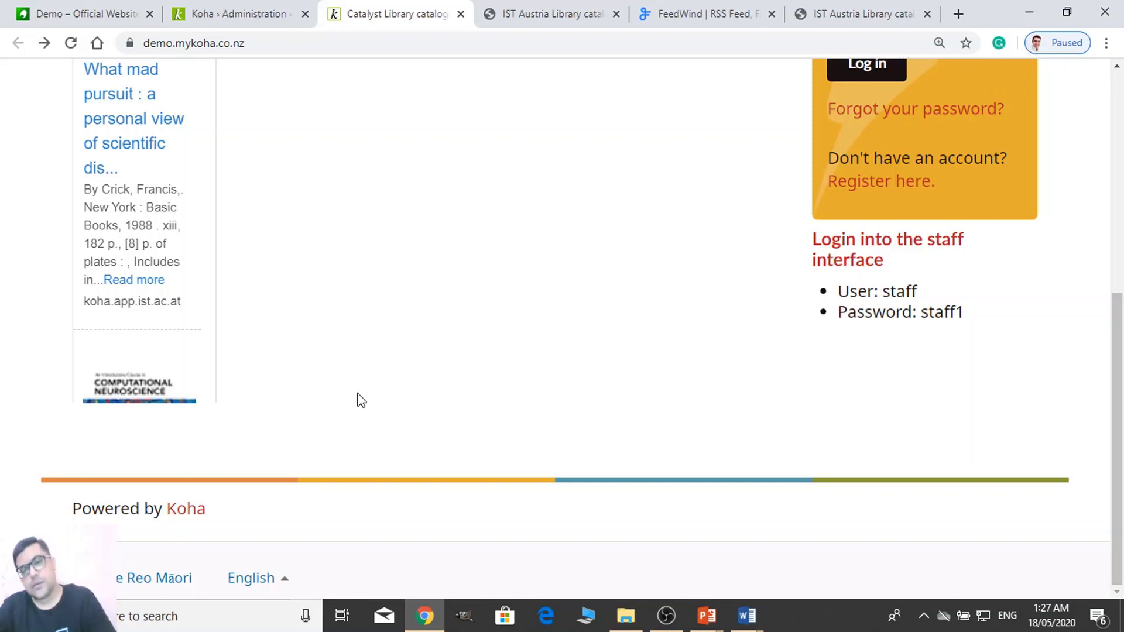
scroll(361, 400, "up", 3)
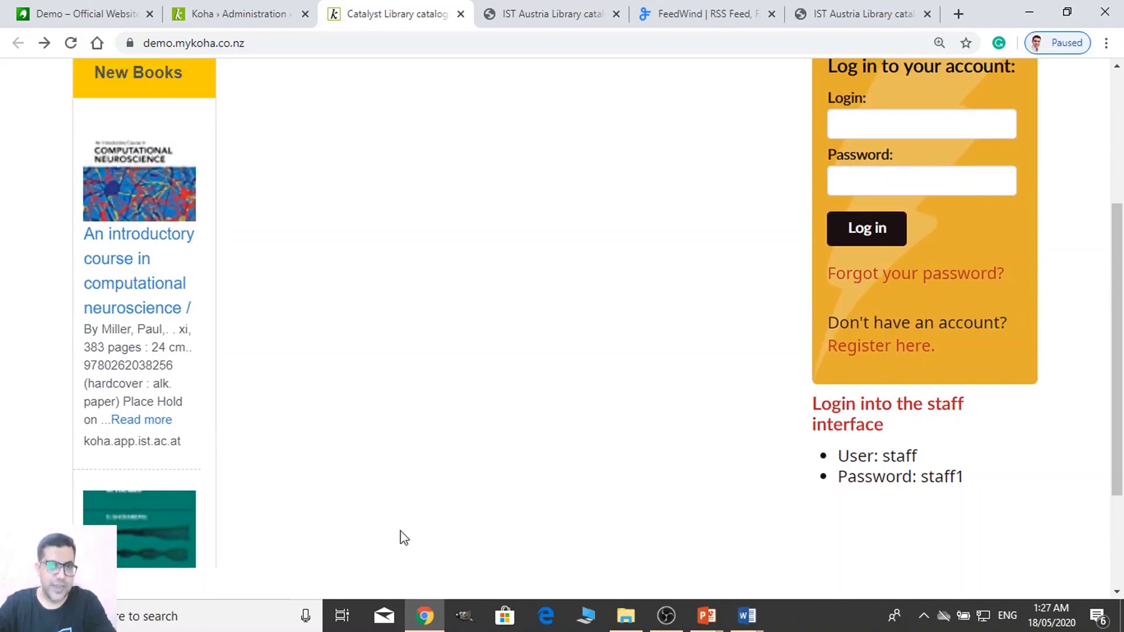
scroll(403, 537, "up", 4)
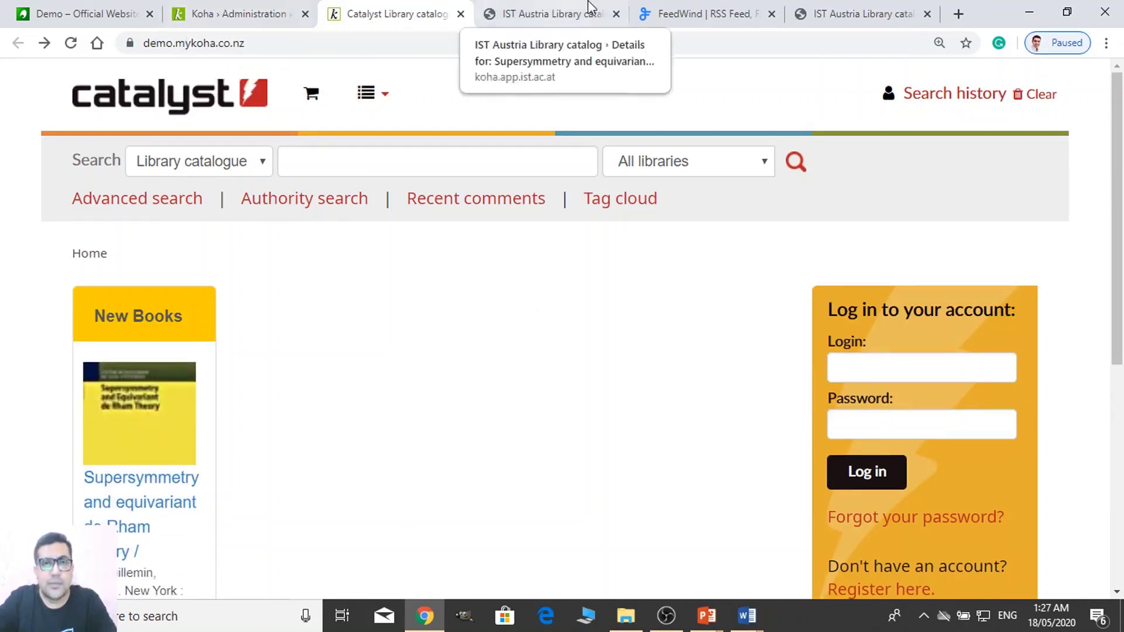
left_click(732, 13)
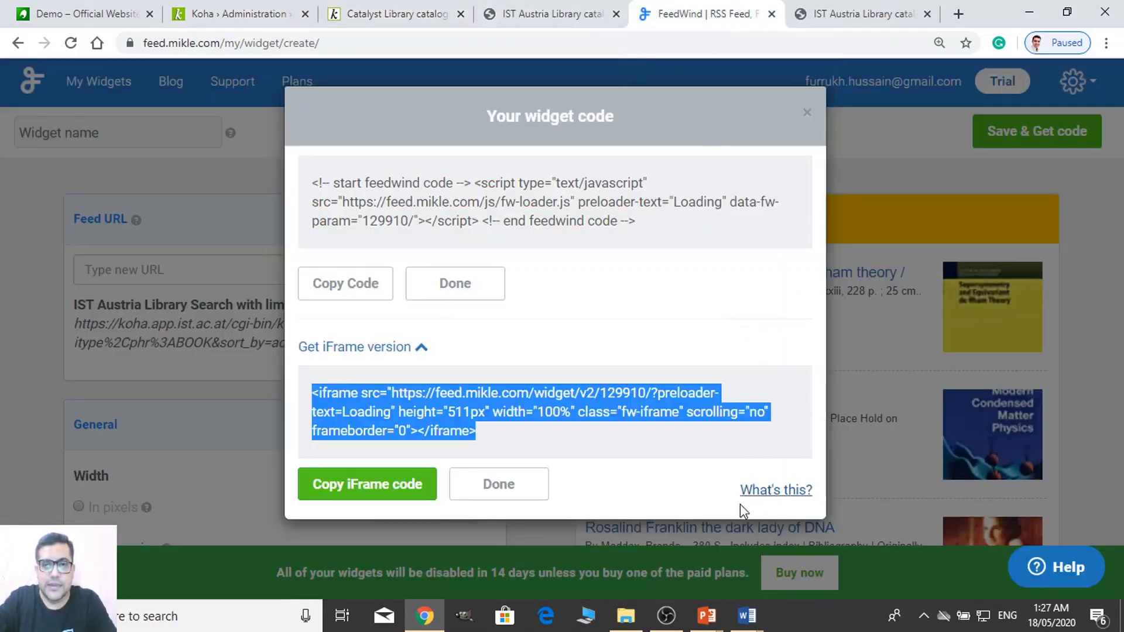
- Close the widget code dialog and open FeedWind's plans page with its 14-day free trial
left_click(541, 495)
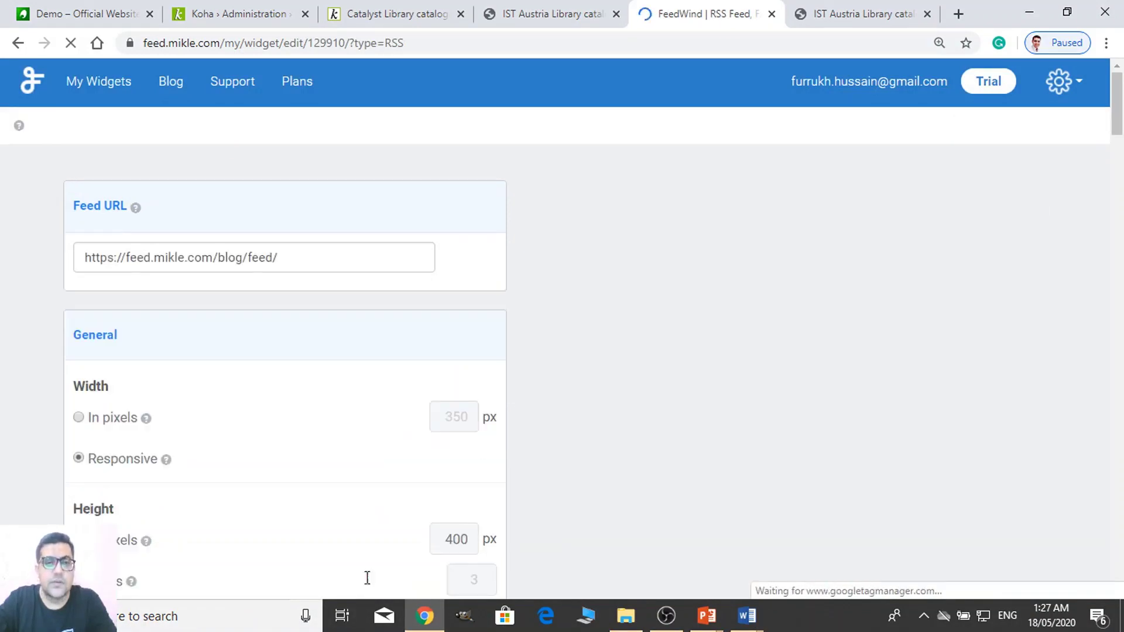
scroll(629, 487, "down", 3)
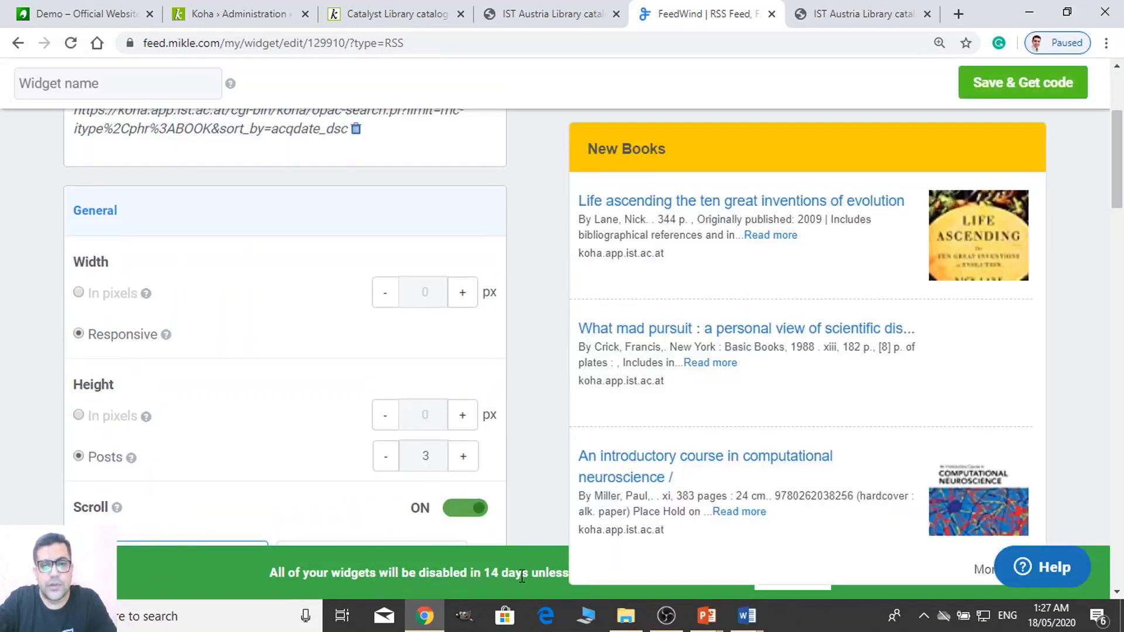
scroll(1069, 391, "down", 1)
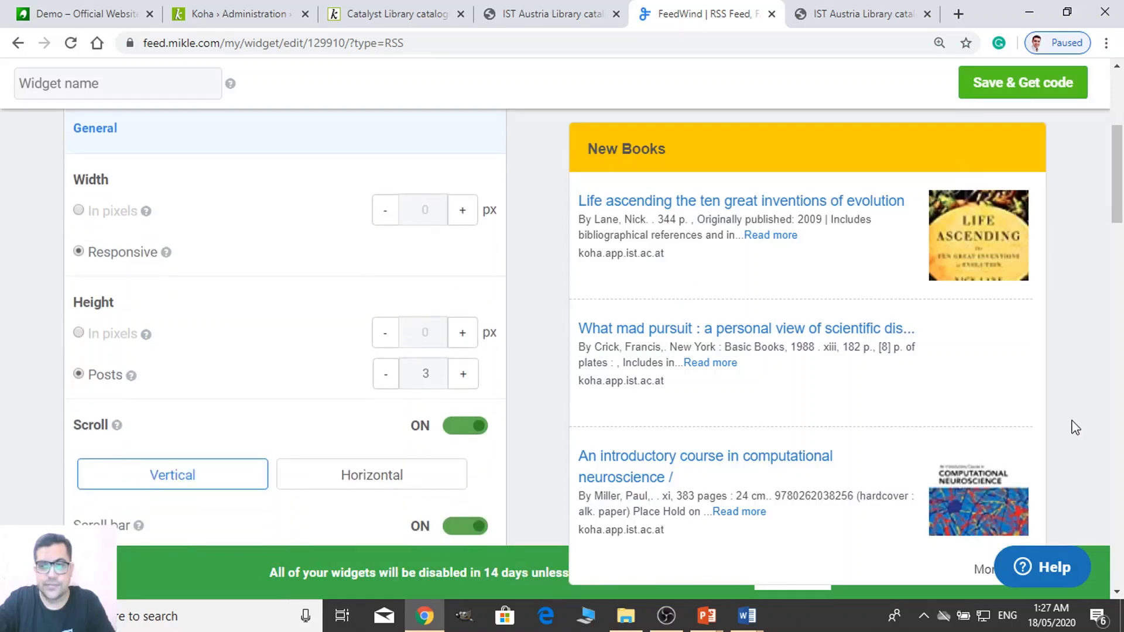
key("ctrl+plus")
key("ctrl+plus")
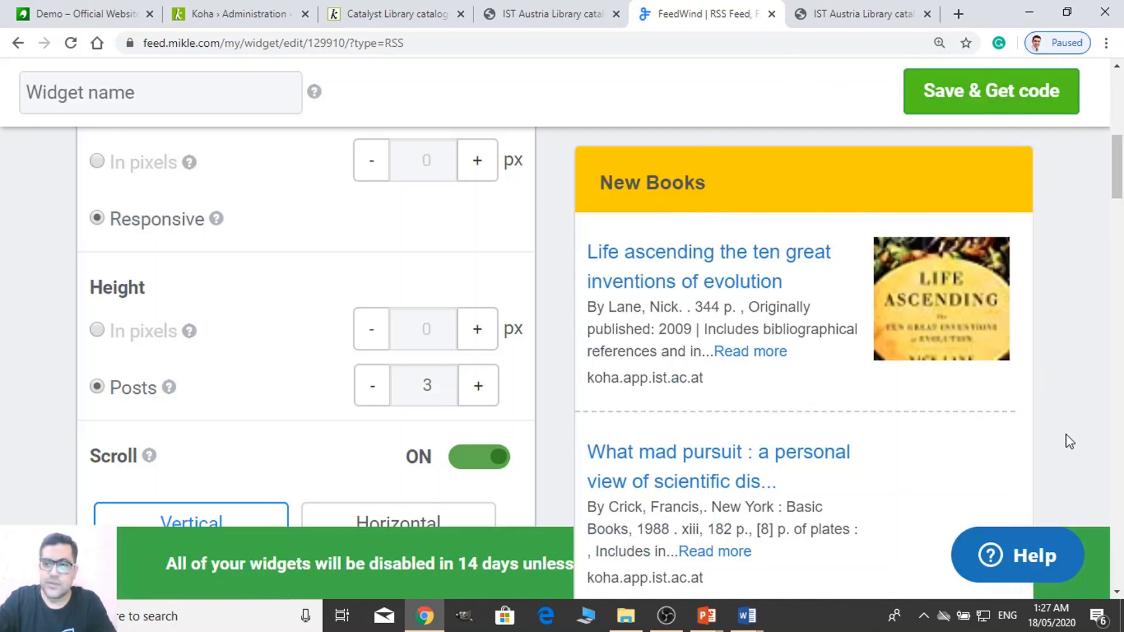
scroll(773, 450, "up", 8)
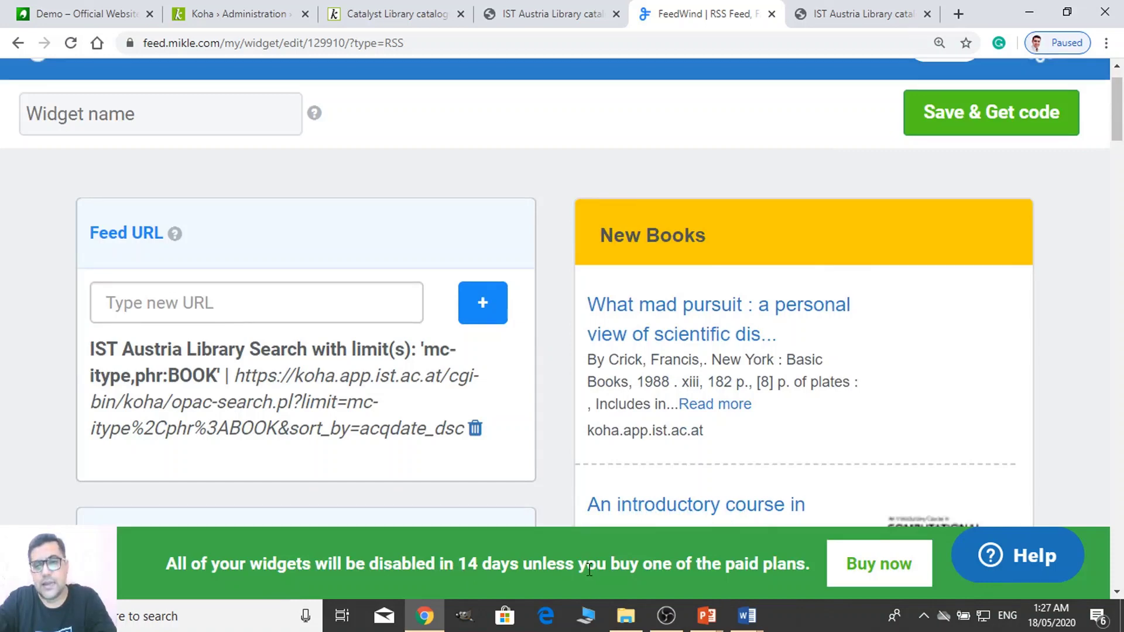
left_click(846, 563)
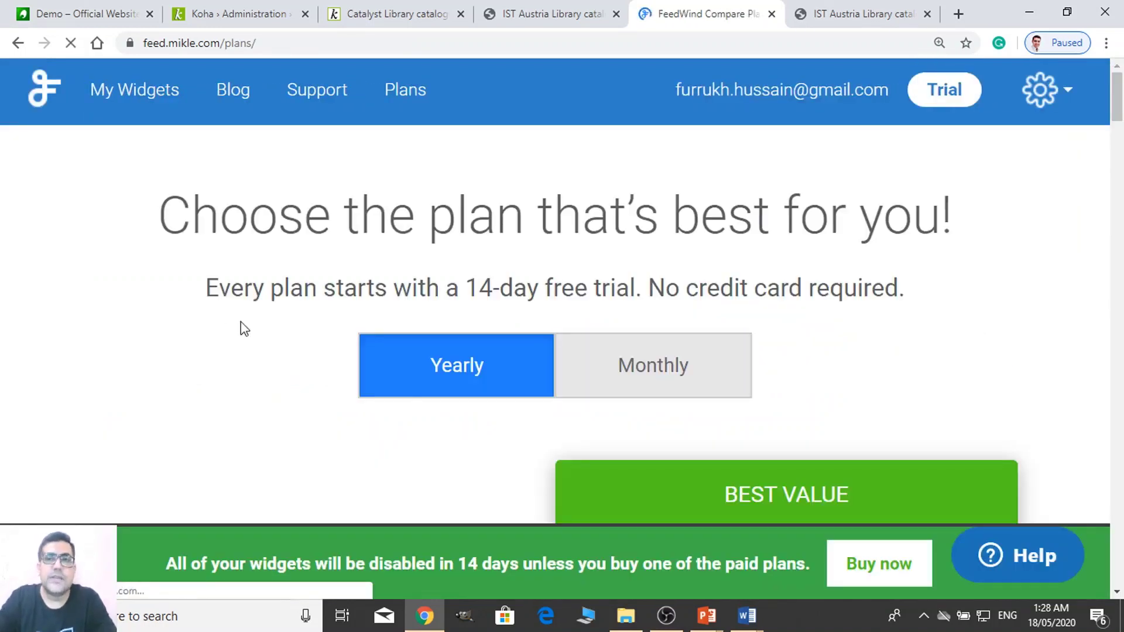
scroll(550, 302, "down", 4)
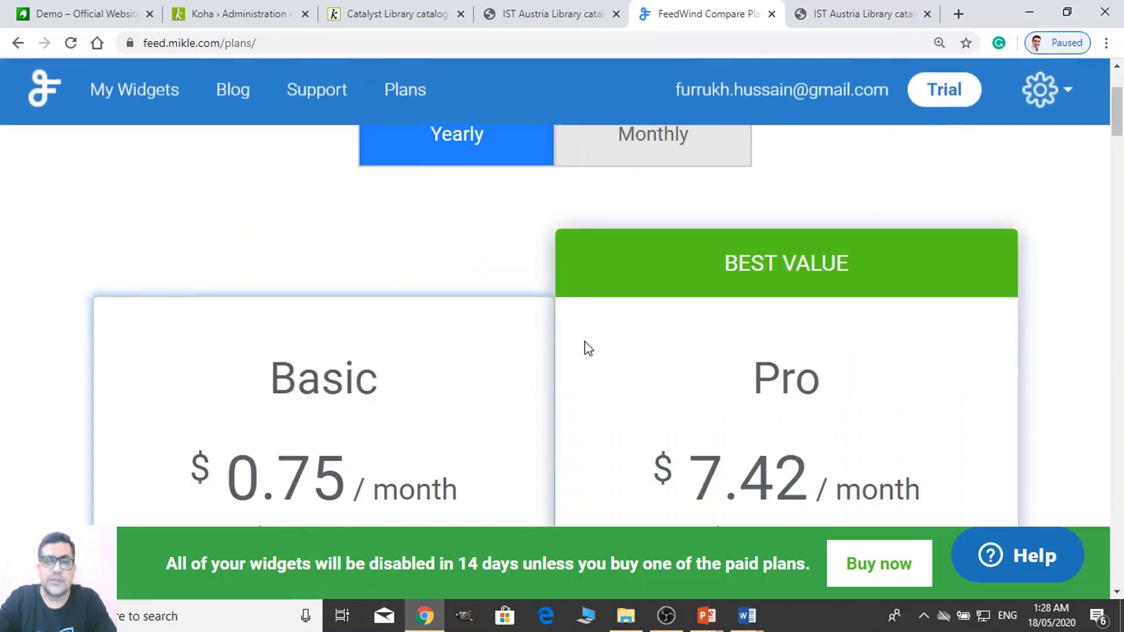
scroll(588, 346, "down", 1)
scroll(611, 380, "down", 1)
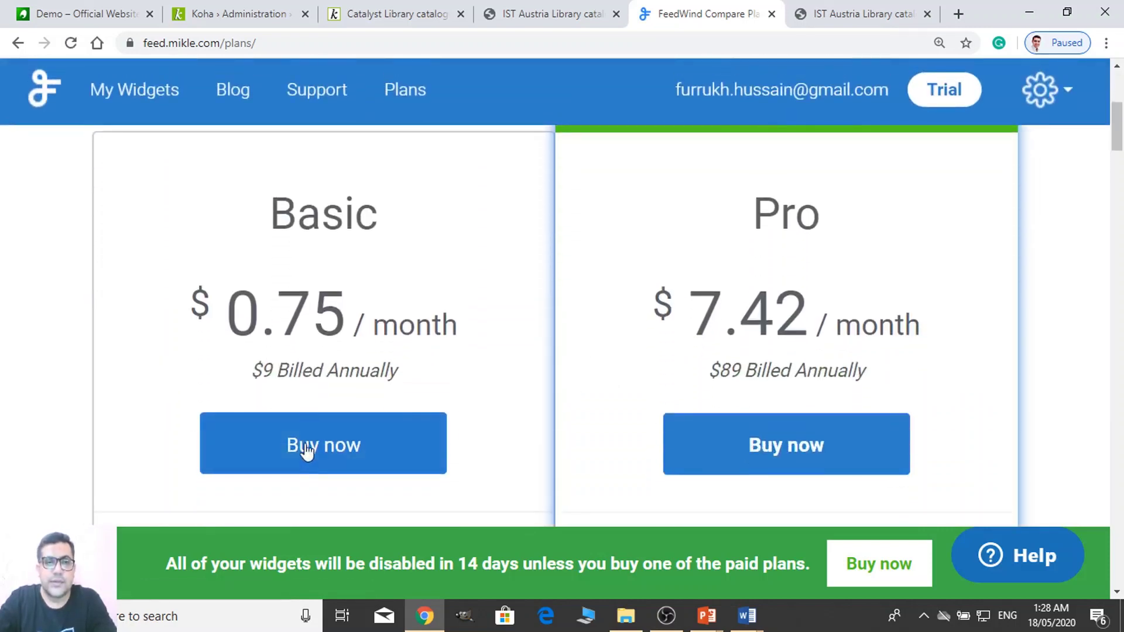
left_click_drag(398, 377, 332, 378)
left_click_drag(253, 372, 415, 369)
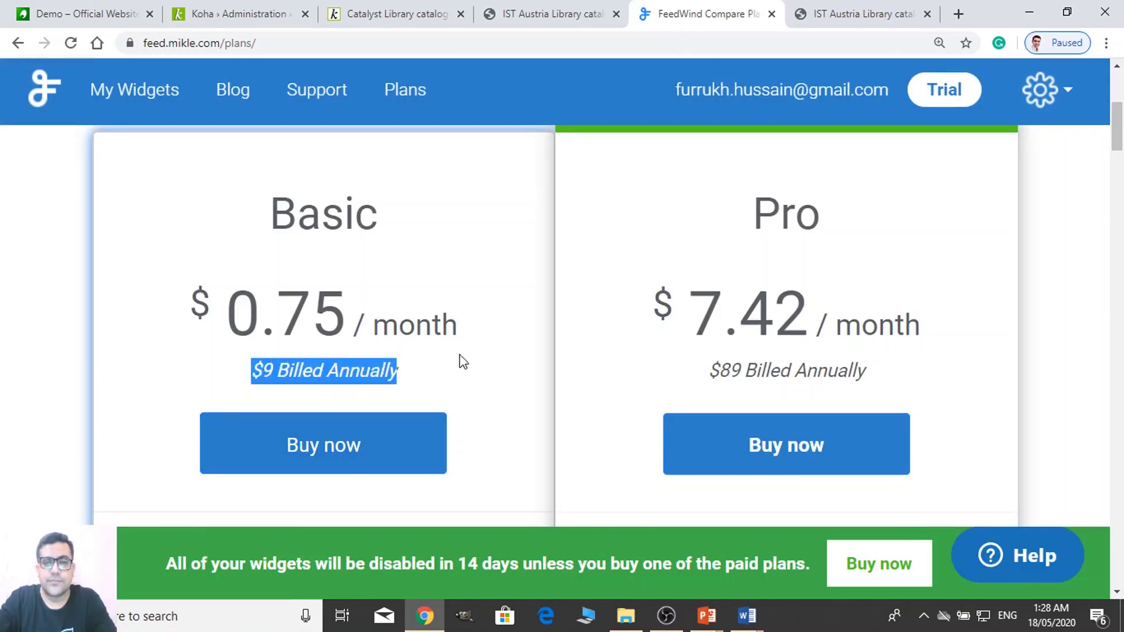
scroll(468, 387, "down", 5)
scroll(472, 383, "up", 6)
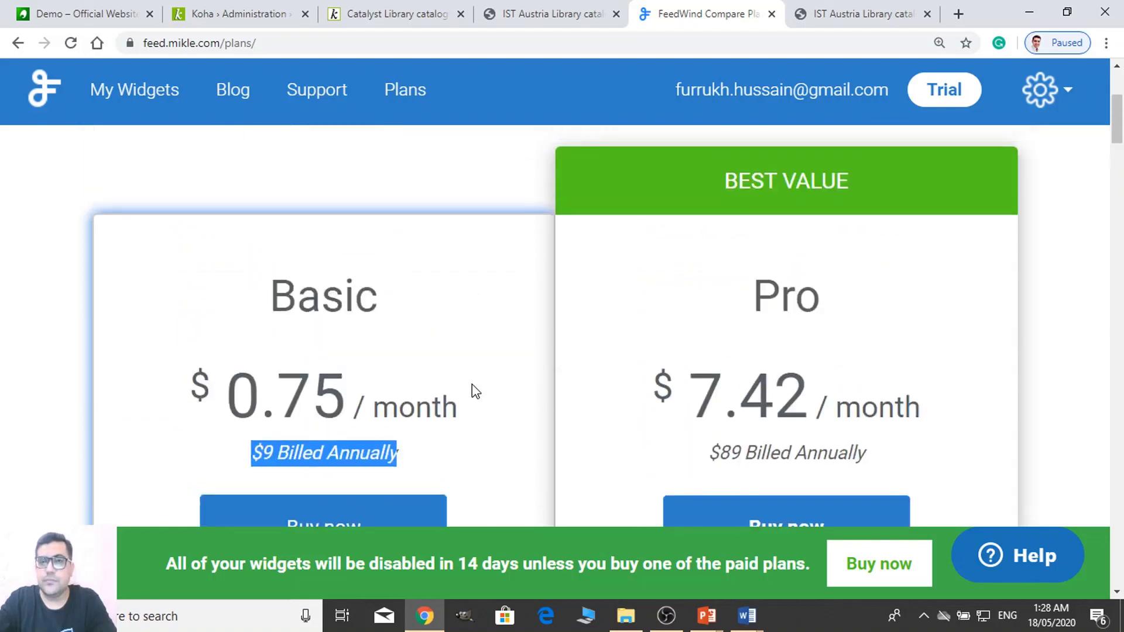
scroll(471, 384, "up", 2)
scroll(700, 328, "up", 2)
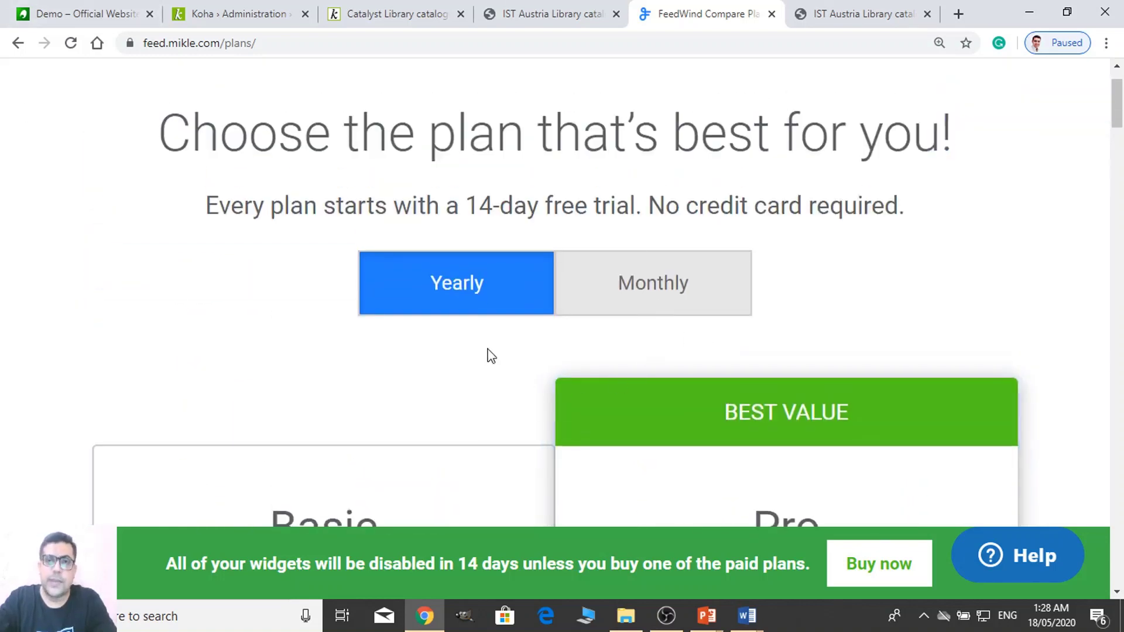
scroll(511, 434, "down", 2)
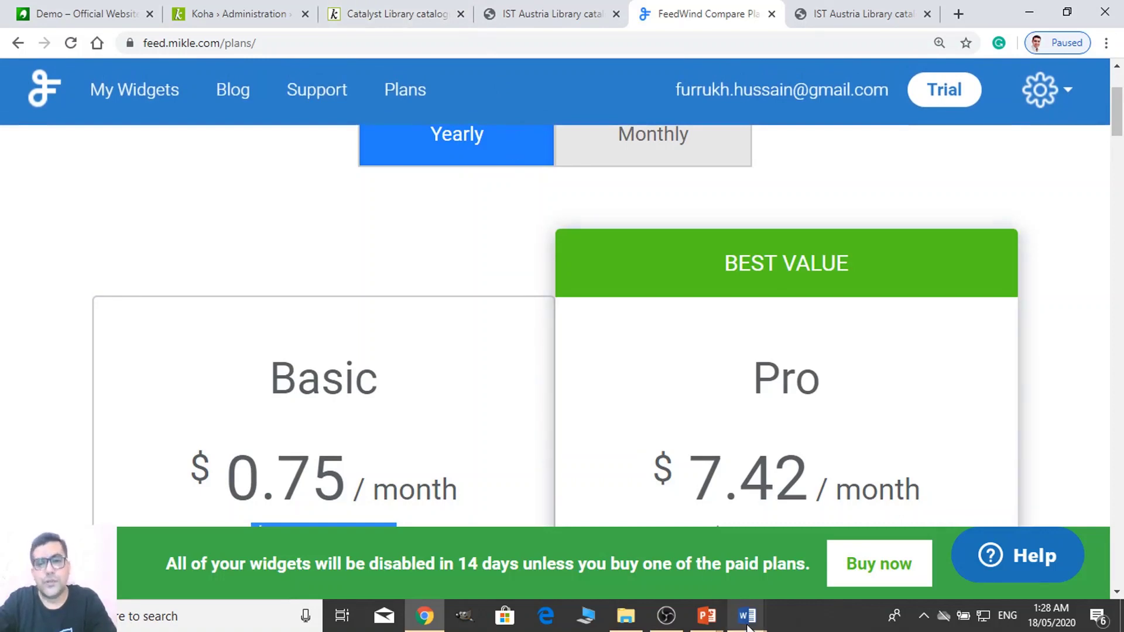
mouse_move(748, 627)
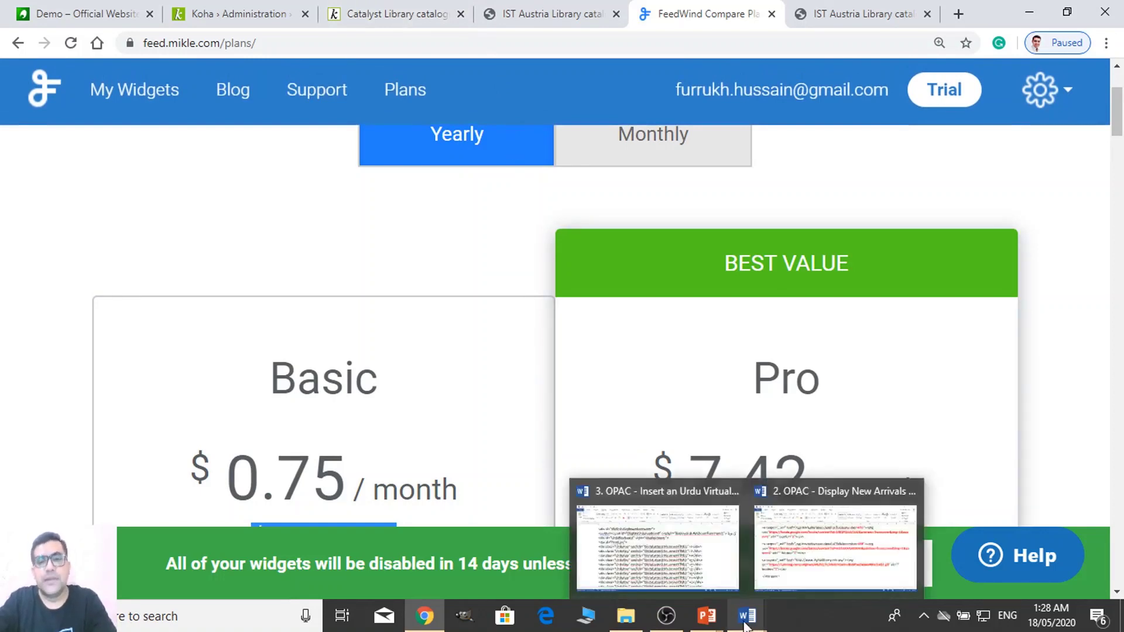
- In the Word guide, locate the 'b) Auto Java Query' feedwind script
left_click(835, 563)
scroll(681, 480, "down", 5)
scroll(682, 480, "down", 15)
scroll(681, 480, "down", 15)
scroll(681, 479, "down", 5)
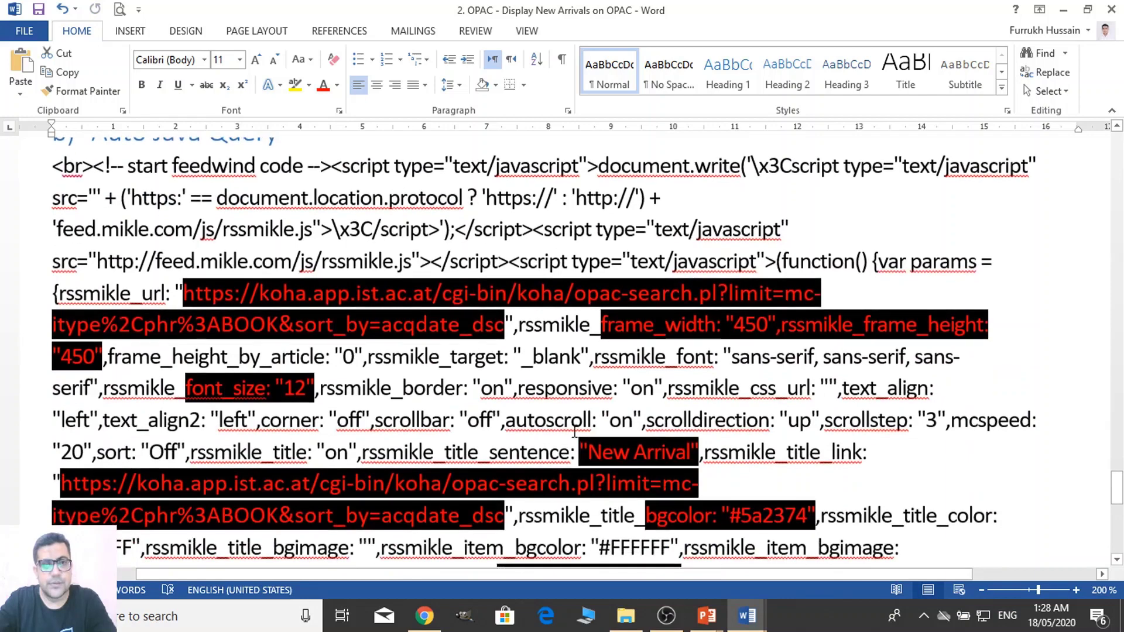
scroll(574, 433, "up", 1)
left_click(315, 213)
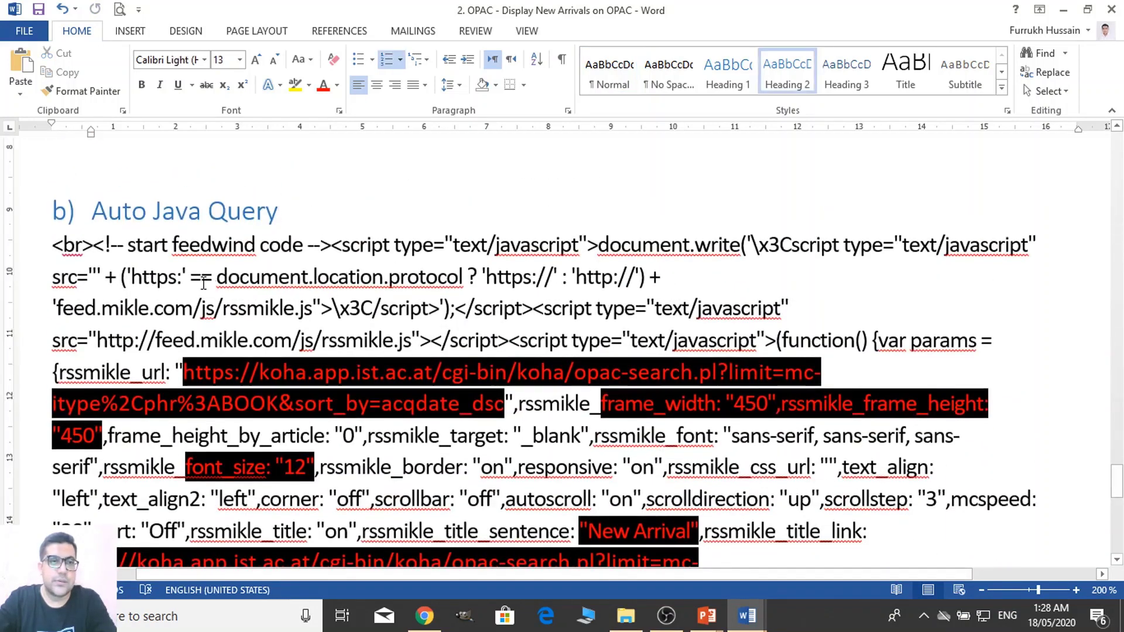
left_click_drag(59, 311, 199, 310)
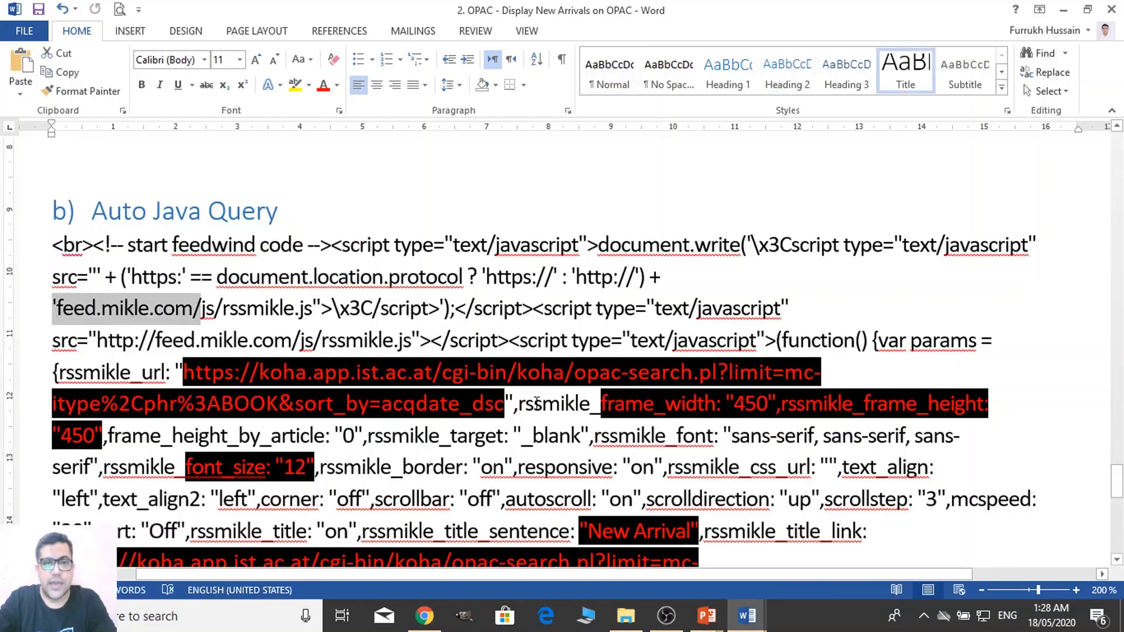
scroll(443, 272, "down", 2)
left_click(464, 311)
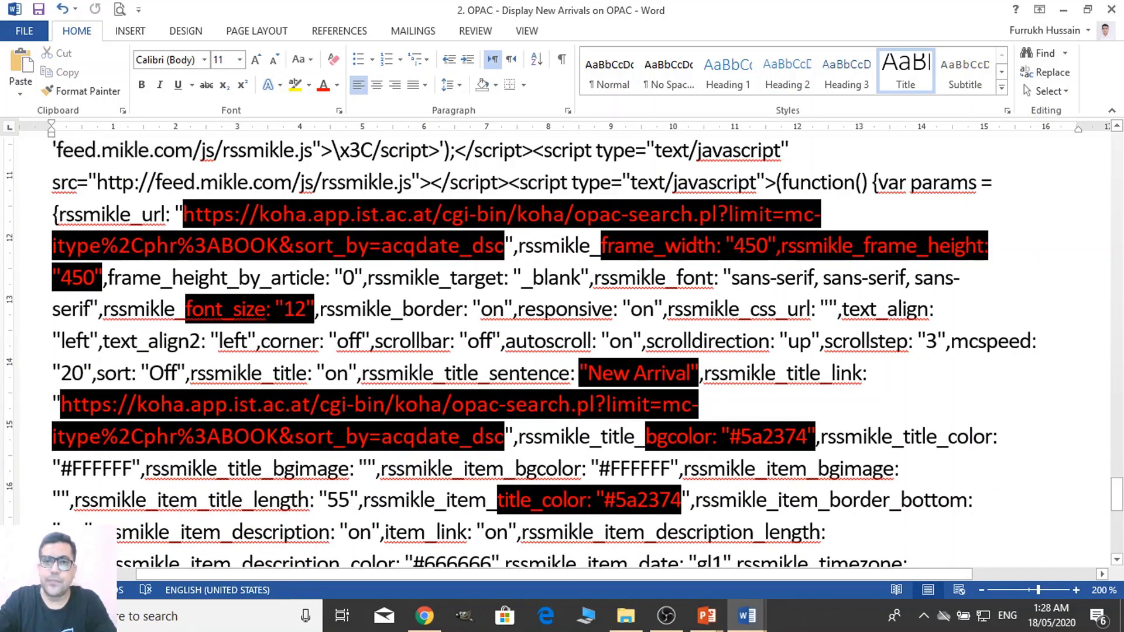
scroll(483, 265, "up", 2)
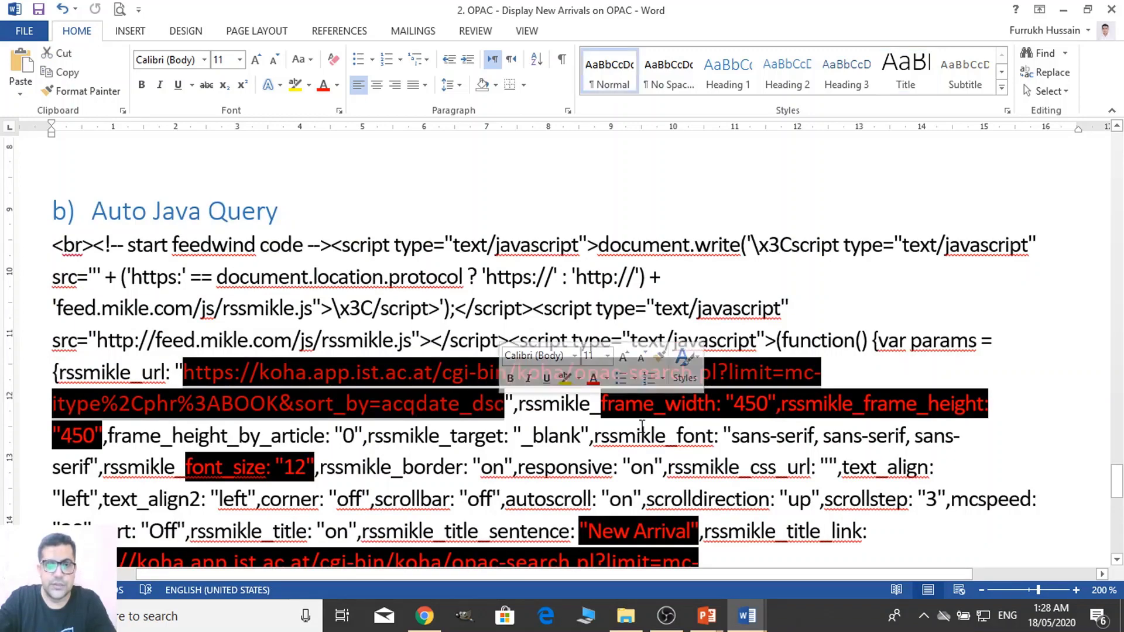
scroll(689, 338, "down", 1)
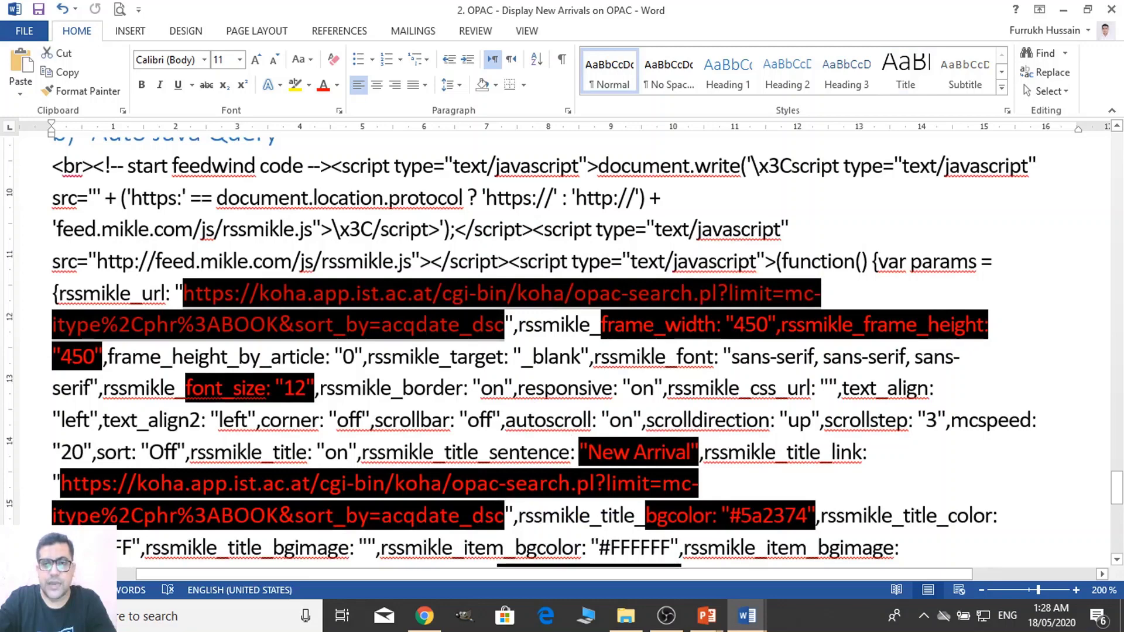
scroll(471, 375, "down", 2)
- Copy the whole feedwind script, noting font_size 12, the title link URL and bgcolor #5a2374
left_click(306, 229)
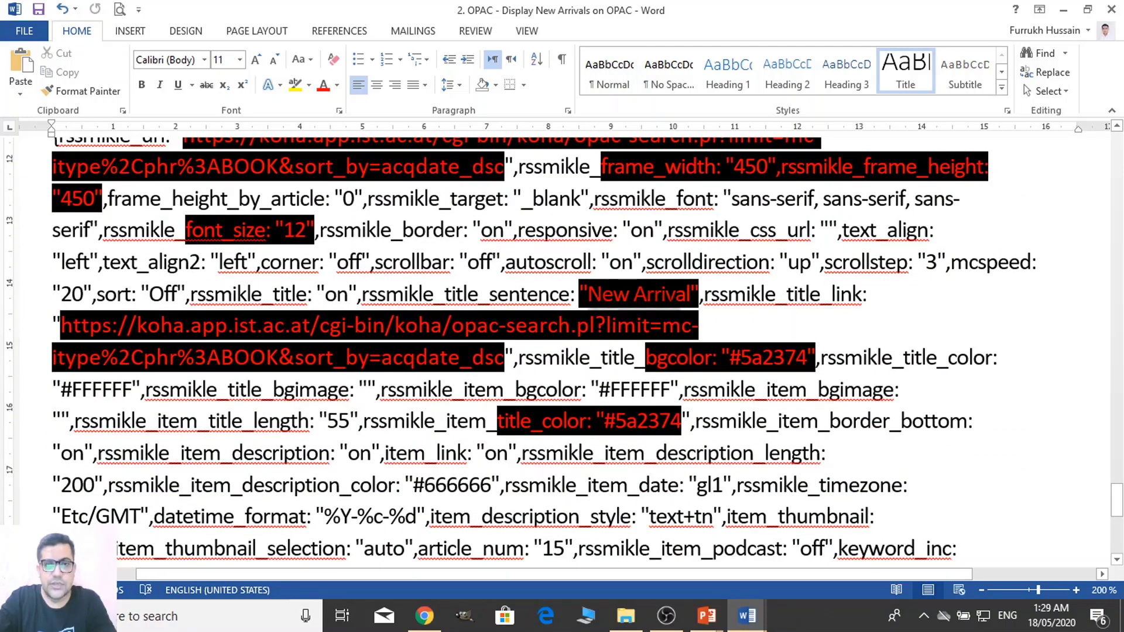
scroll(669, 299, "down", 1)
left_click(305, 279)
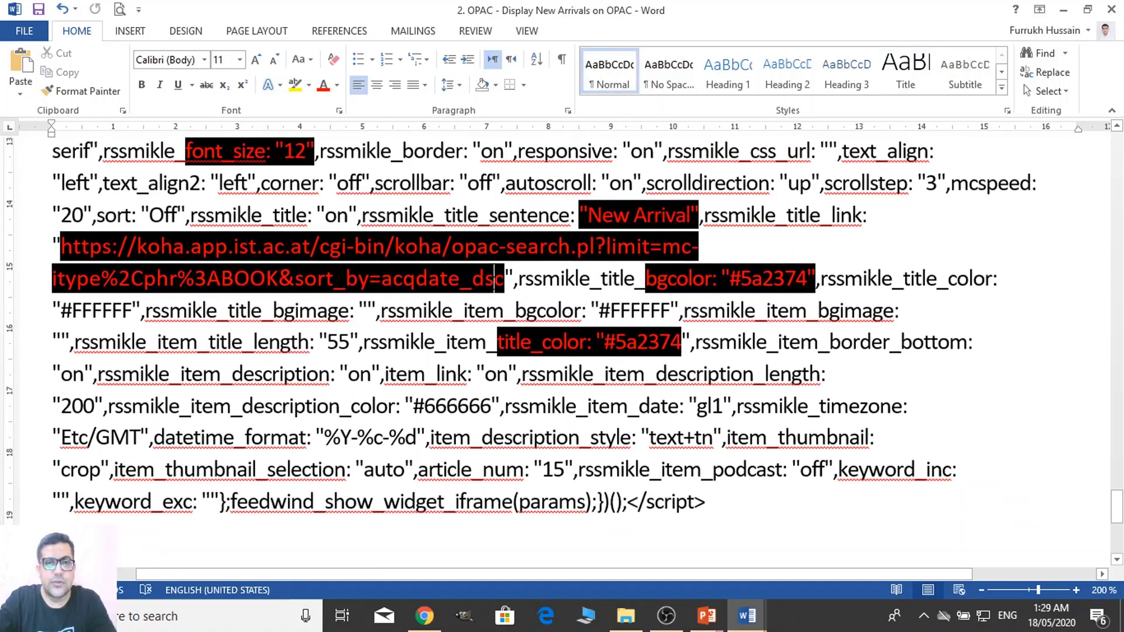
scroll(504, 293, "up", 5)
scroll(698, 323, "down", 5)
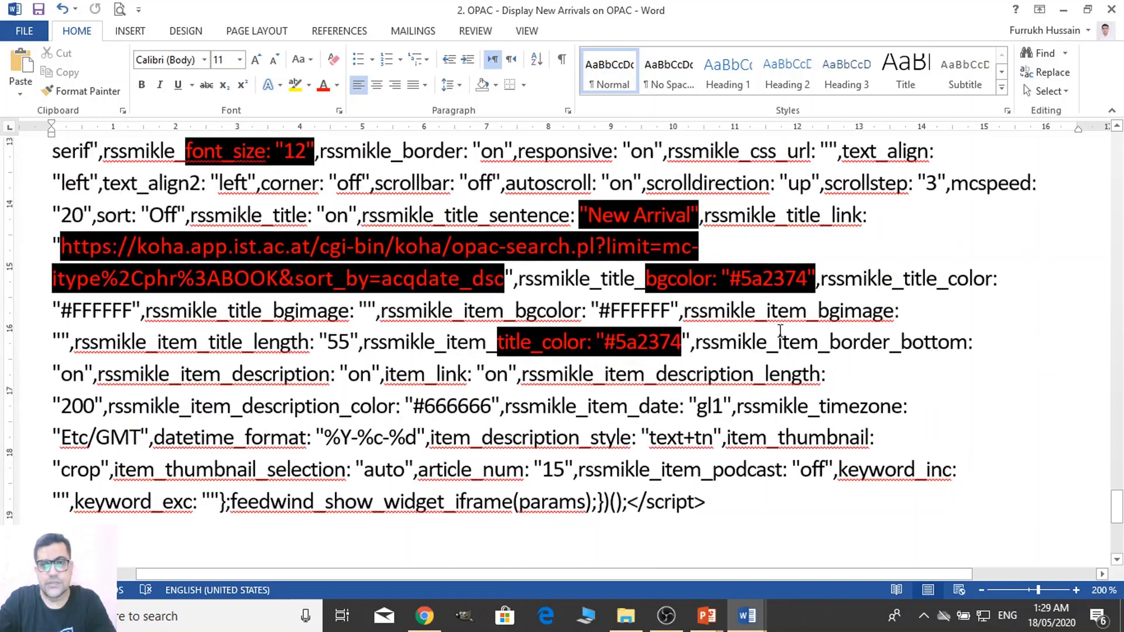
left_click(754, 290)
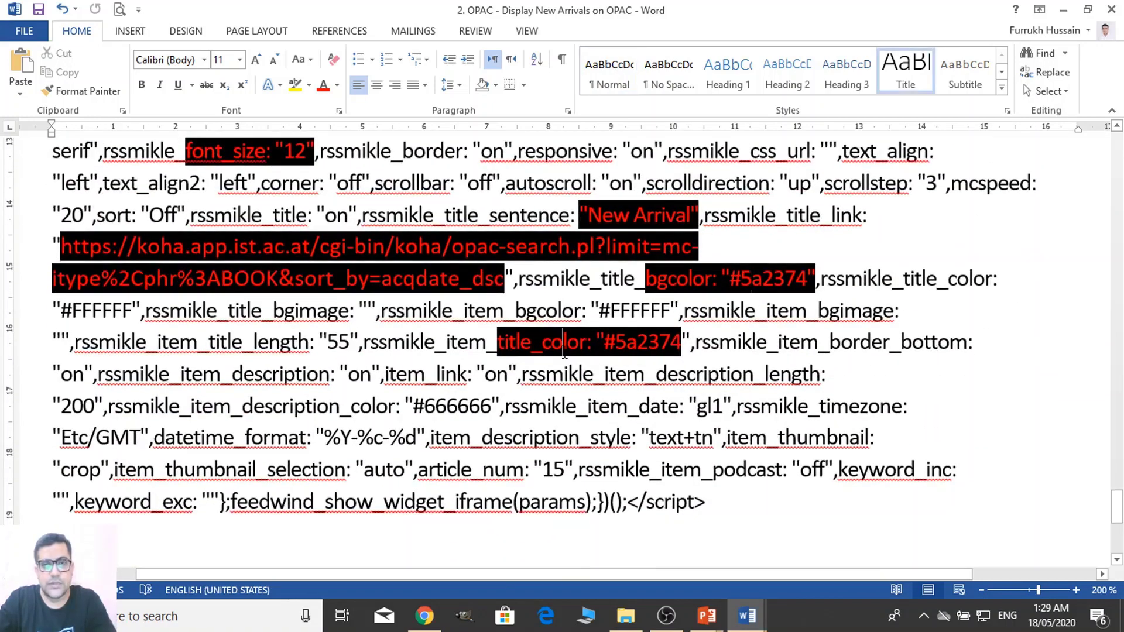
scroll(650, 436, "down", 3)
scroll(649, 439, "up", 3)
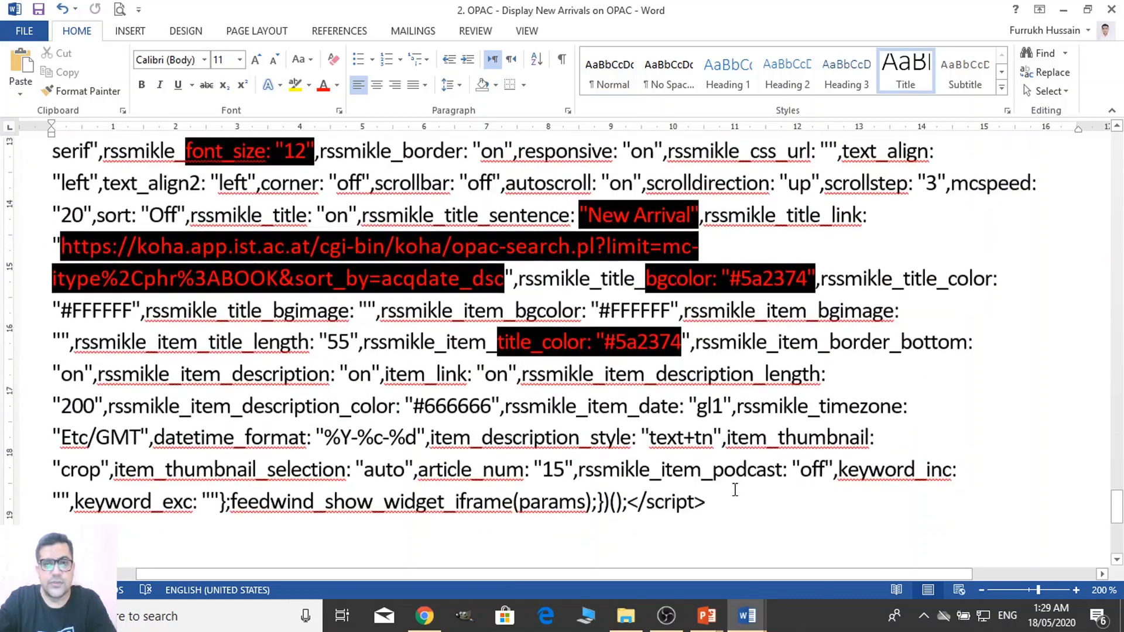
left_click_drag(550, 477, 69, 233)
key("ctrl+c")
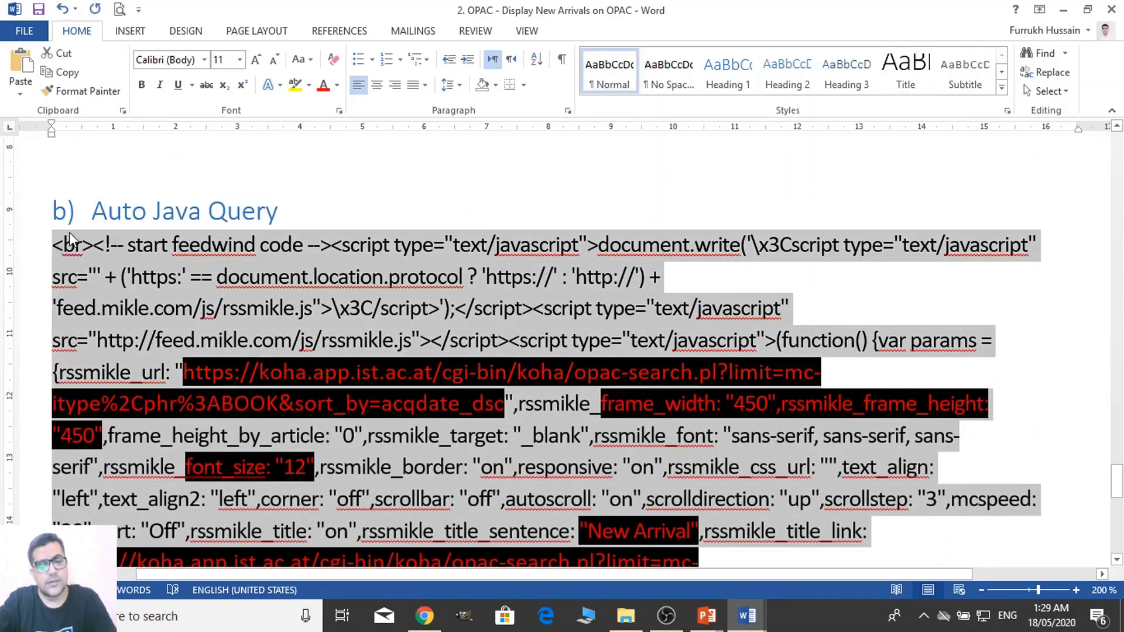
key("alt+Tab")
- Delete the old iframe code from the OpacNav preference
left_click(245, 13)
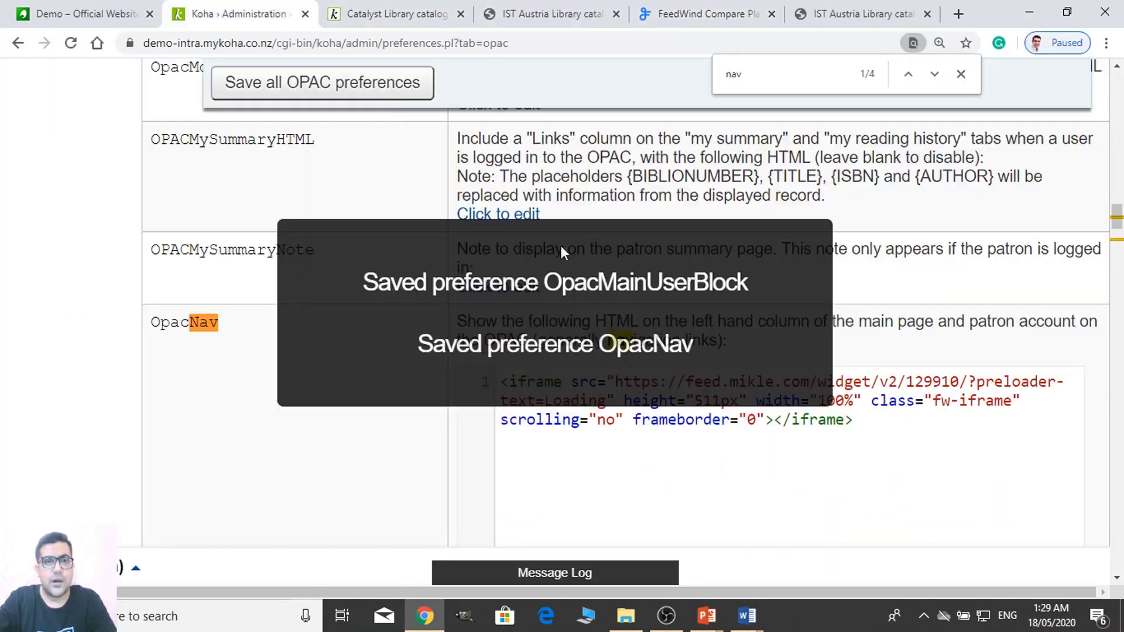
left_click_drag(916, 421, 364, 384)
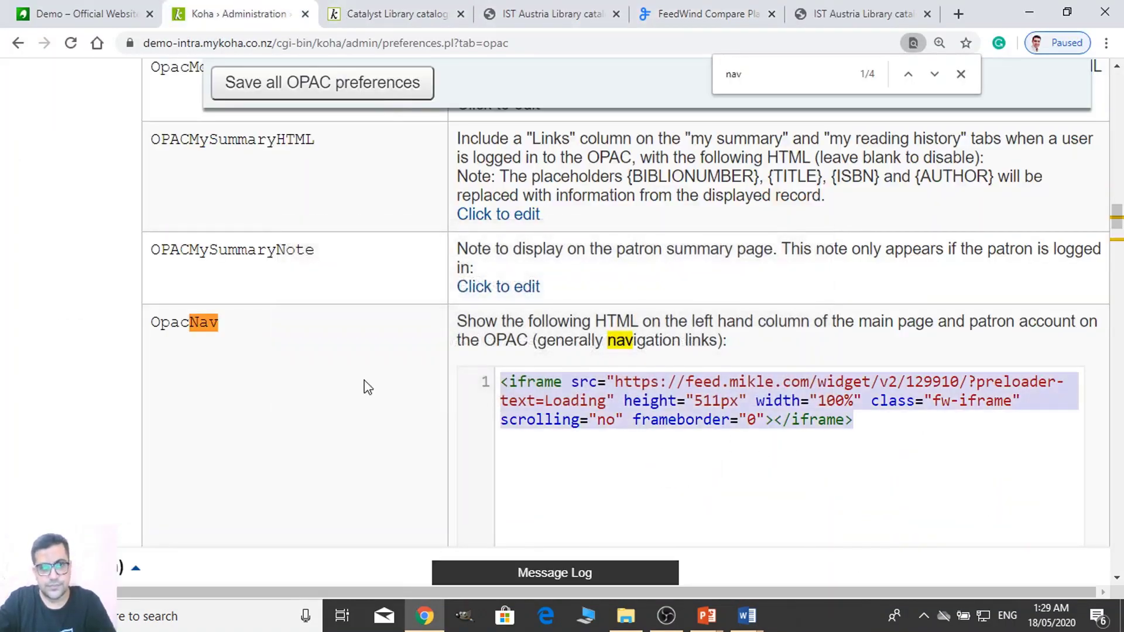
key("BackSpace")
scroll(412, 407, "down", 6)
scroll(410, 381, "down", 2)
- Paste the FeedWind script into OpacMainUserBlock and save all OPAC preferences
key("ctrl+f")
type("main")
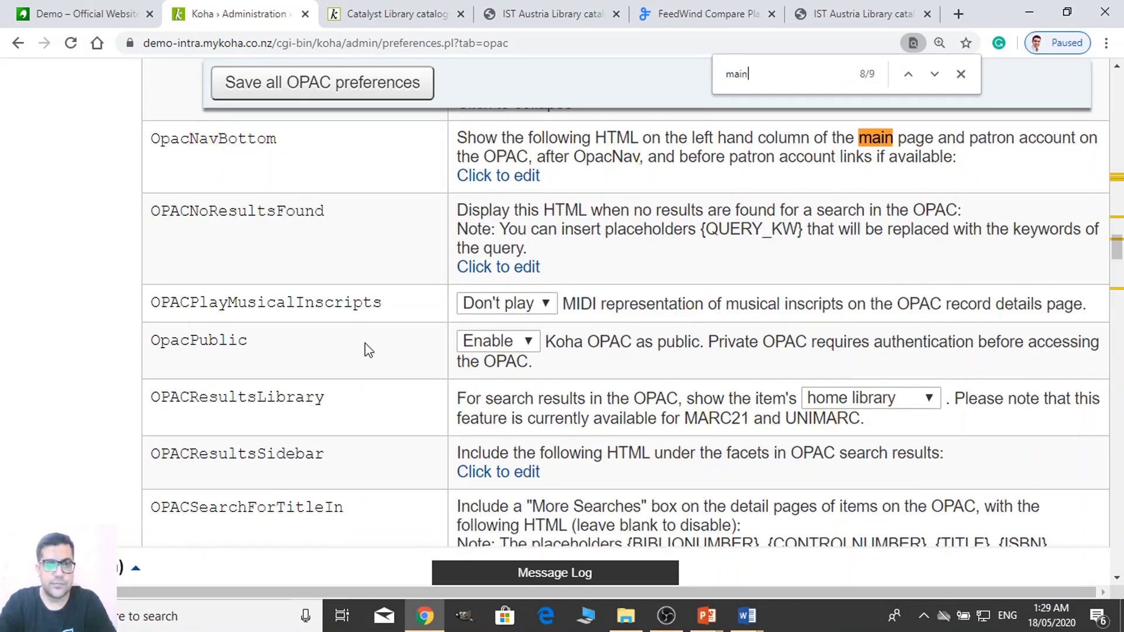
type("user")
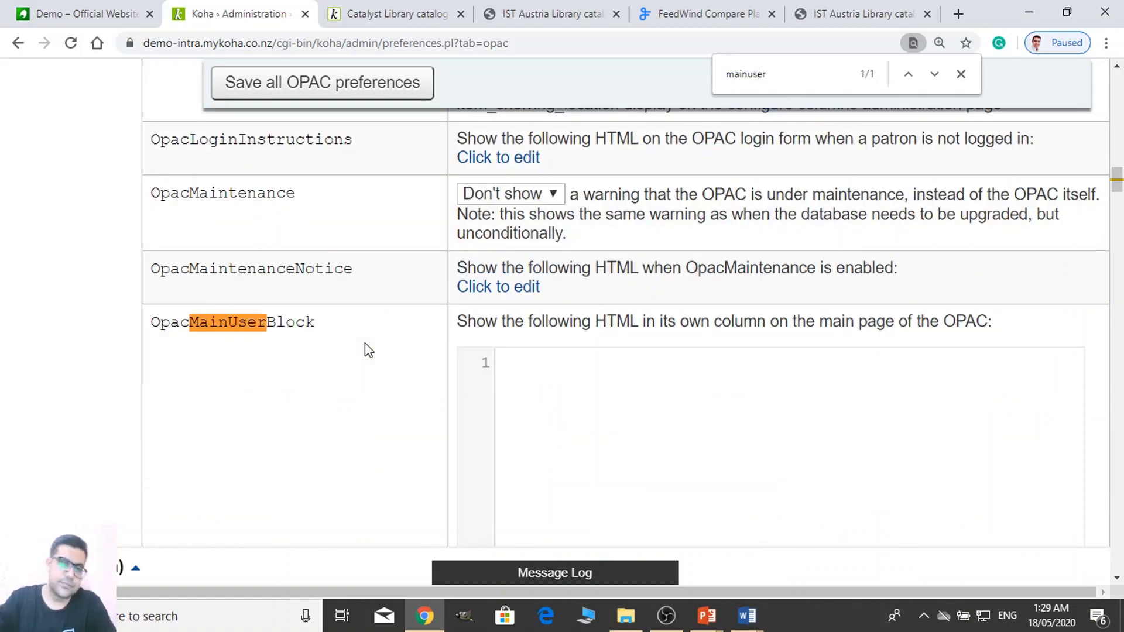
left_click(556, 365)
key("ctrl+v")
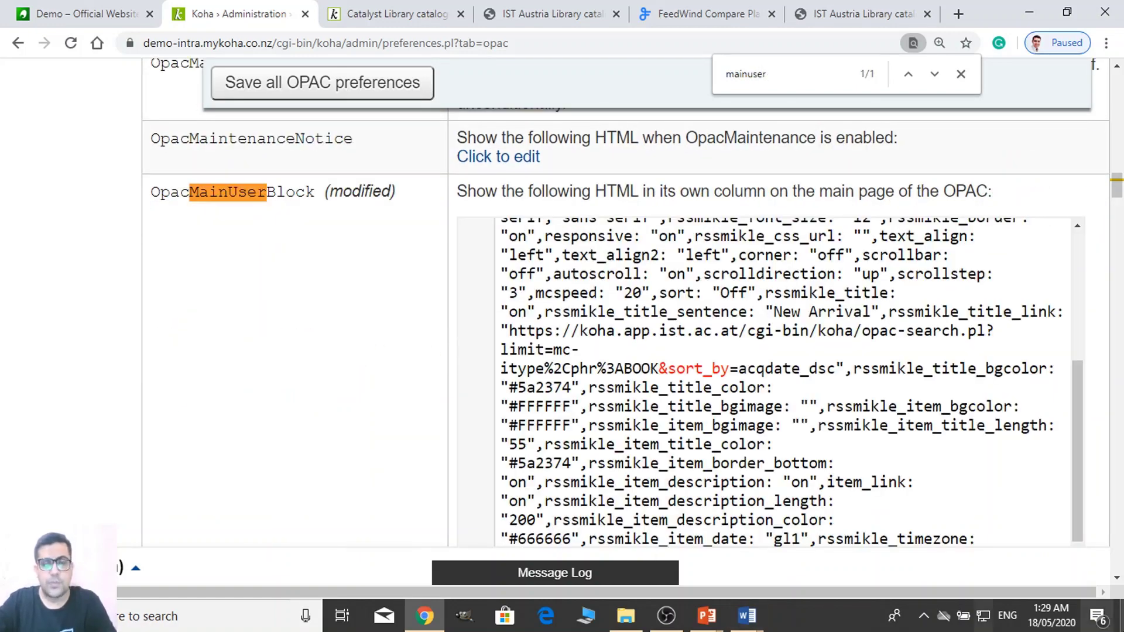
left_click(338, 92)
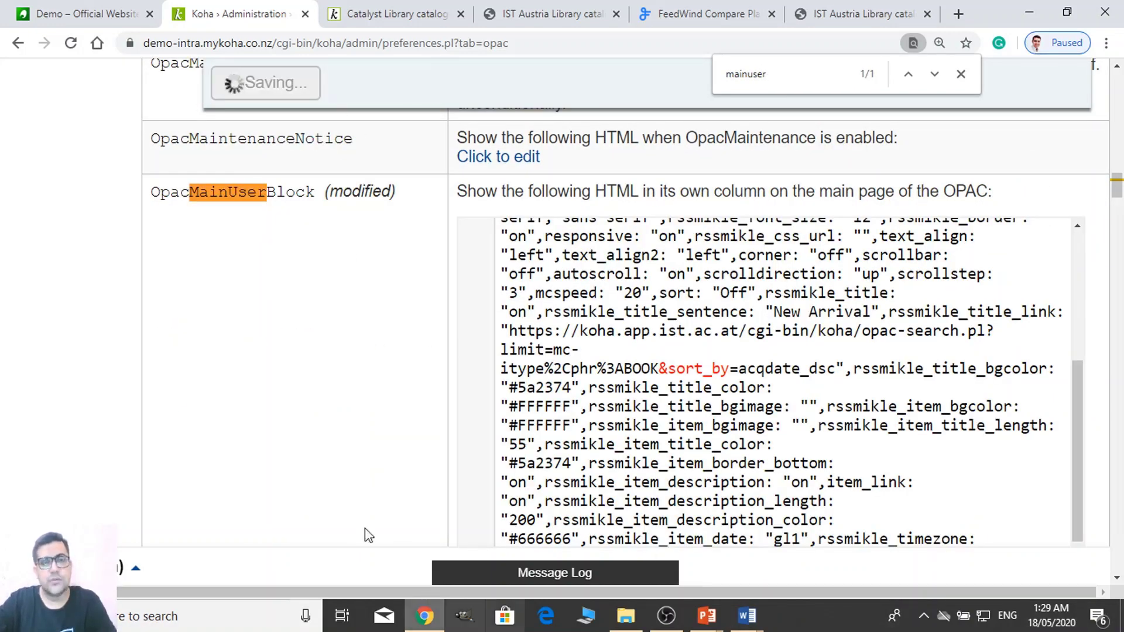
left_click(380, 13)
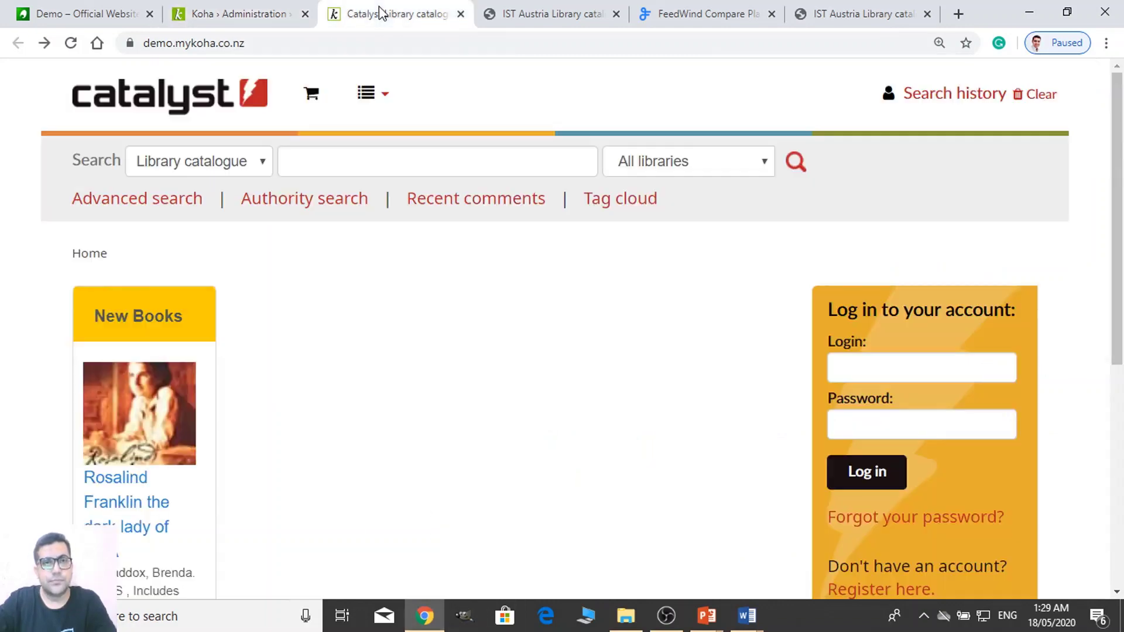
- Reload the OPAC home page to view the purple New Arrival book feed
left_click(370, 44)
key("Return")
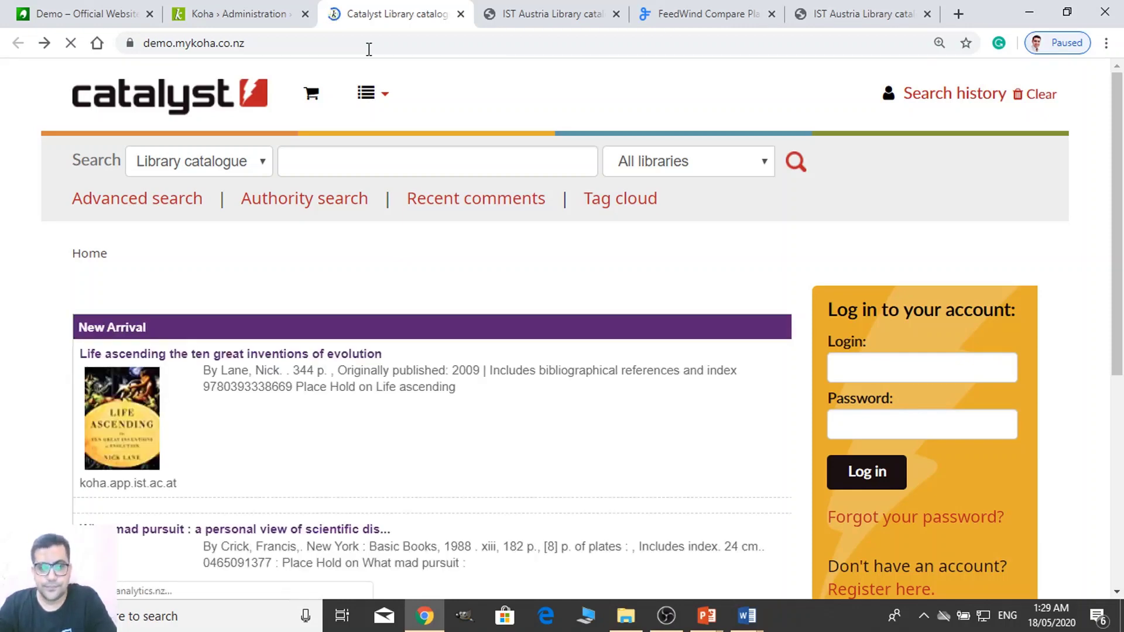
scroll(581, 355, "down", 3)
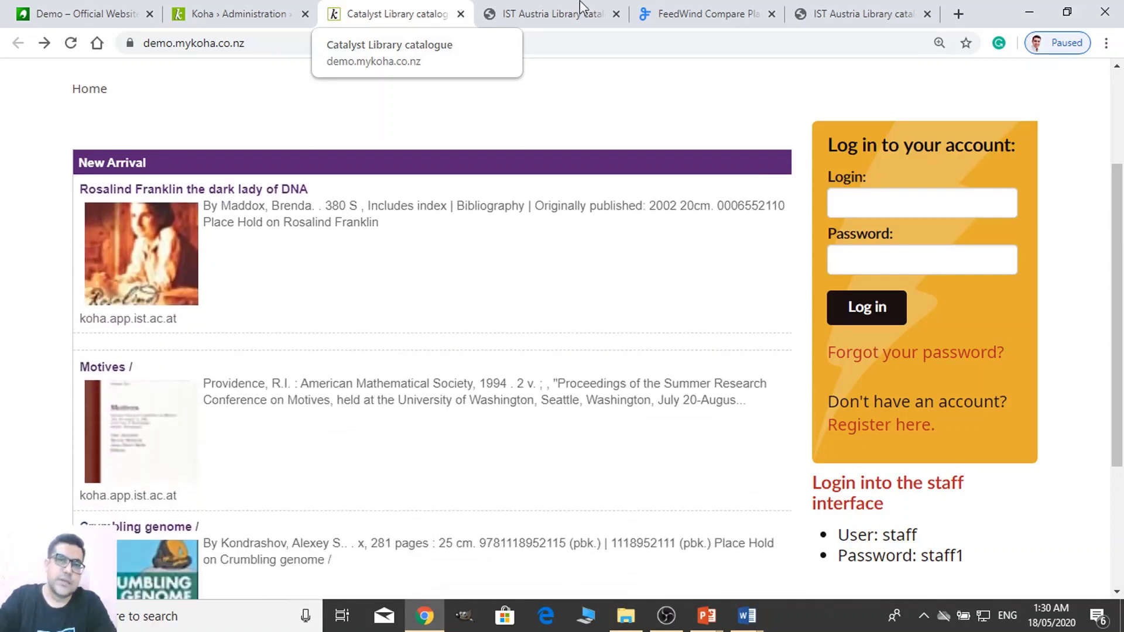
- Bring the Word guide back and select the feedwind code paragraph
mouse_move(746, 615)
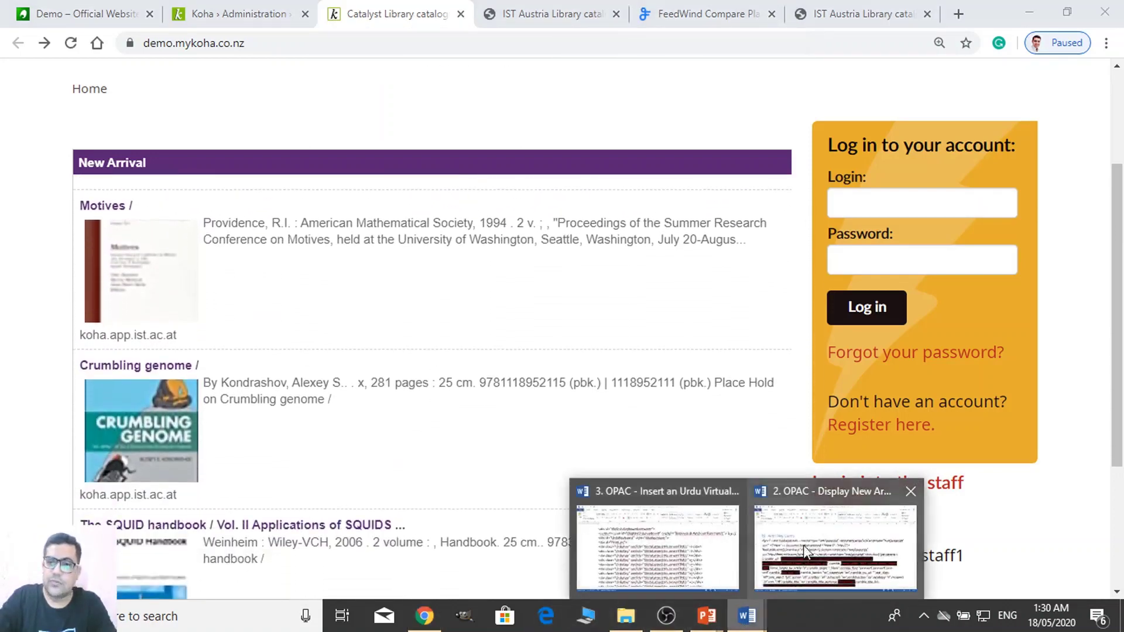
left_click(801, 547)
triple_click(521, 413)
scroll(469, 468, "down", 5)
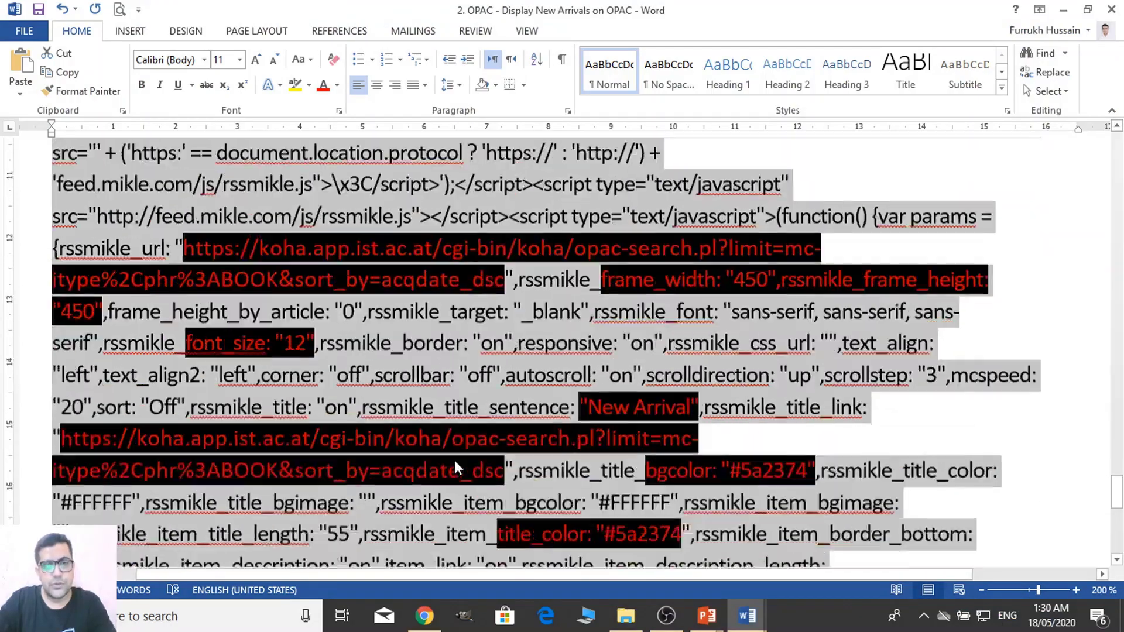